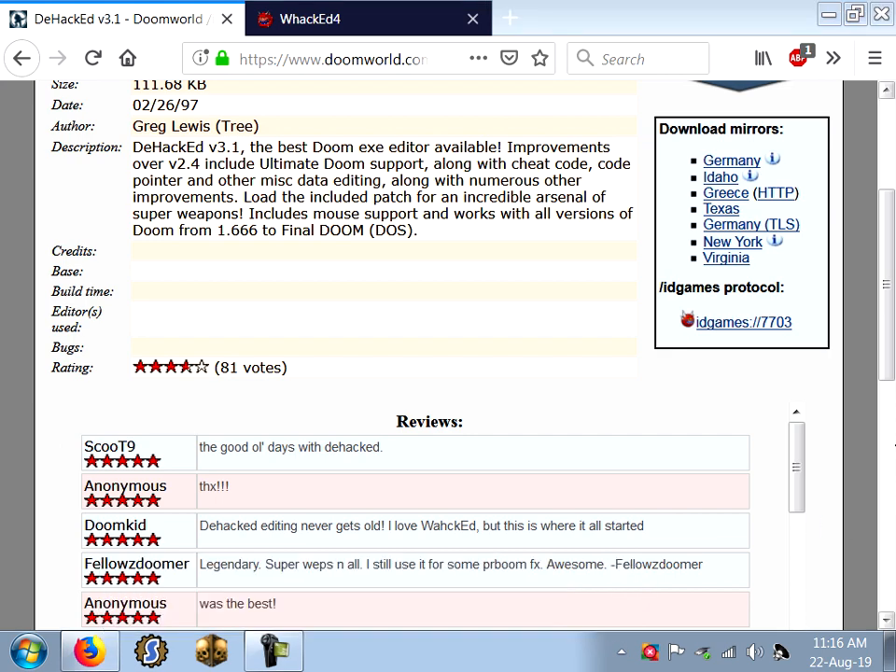
- View the WhackEd4 download page in the browser and launch WhackEd4
scroll(430, 374, "up", 1)
left_click(283, 13)
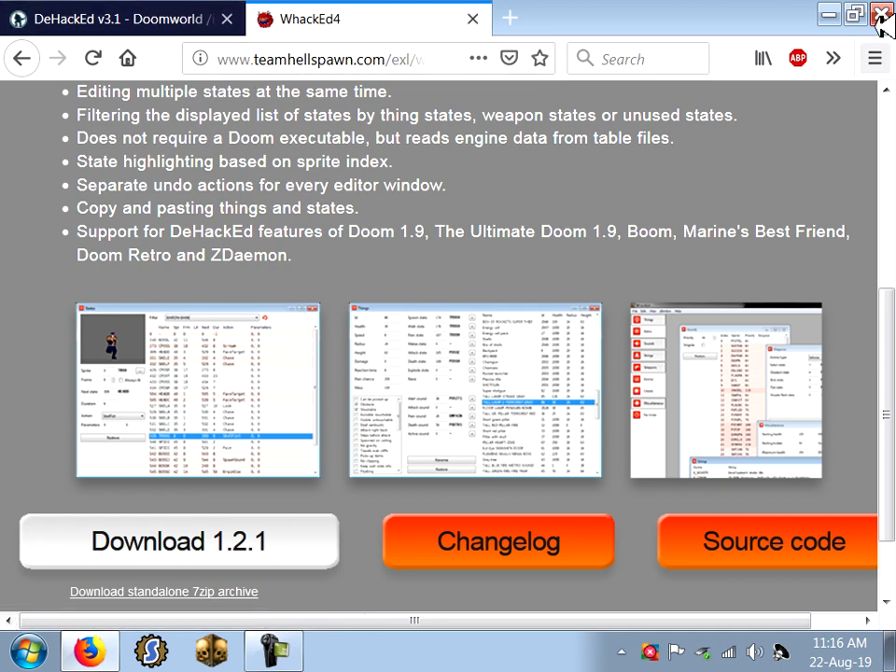
left_click(19, 648)
left_click(161, 162)
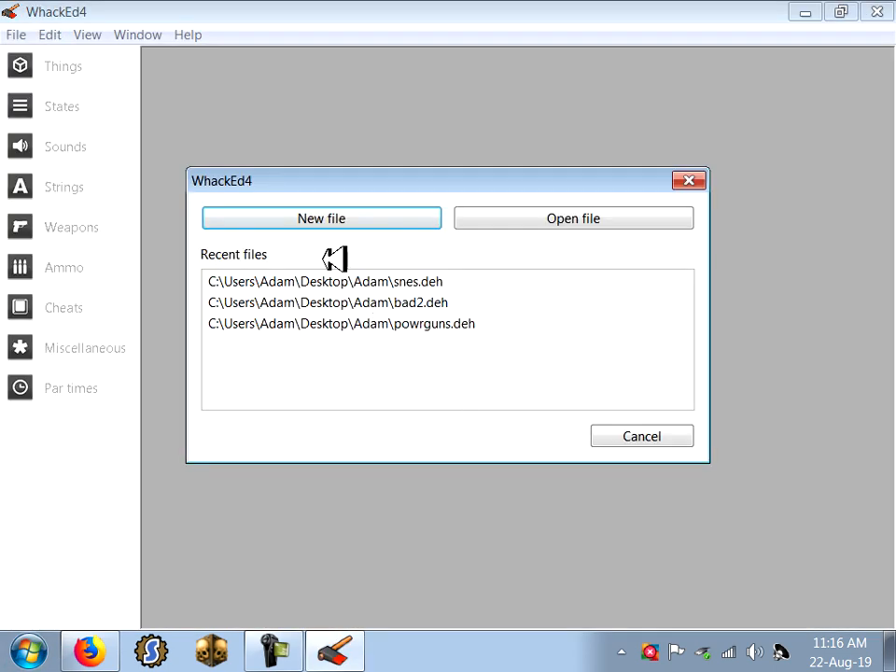
- Create a new patch file with the Ultimate Doom 1.9 engine and C:\DOOM2\DOOM2.WAD as its IWAD
left_click(341, 223)
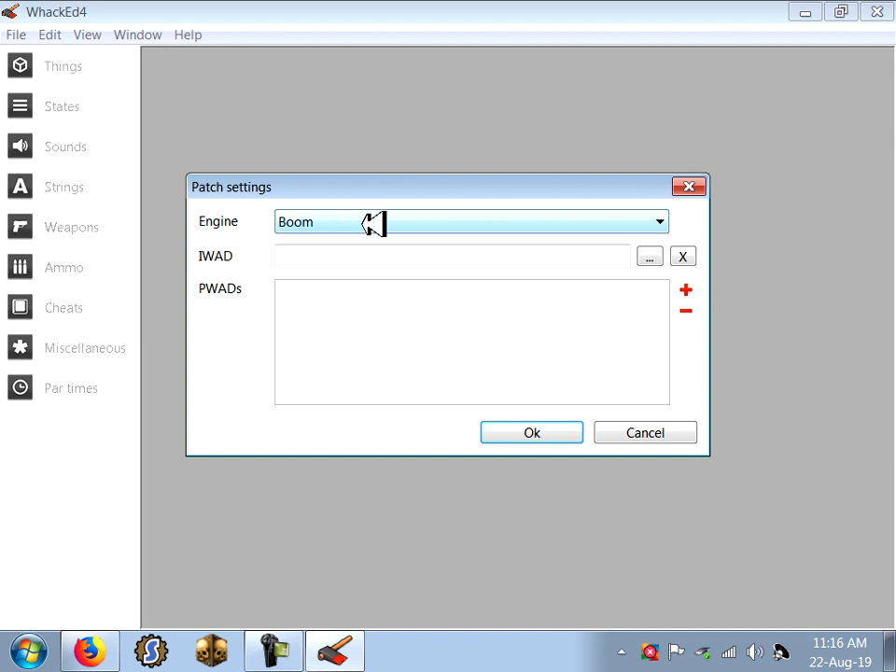
left_click(373, 223)
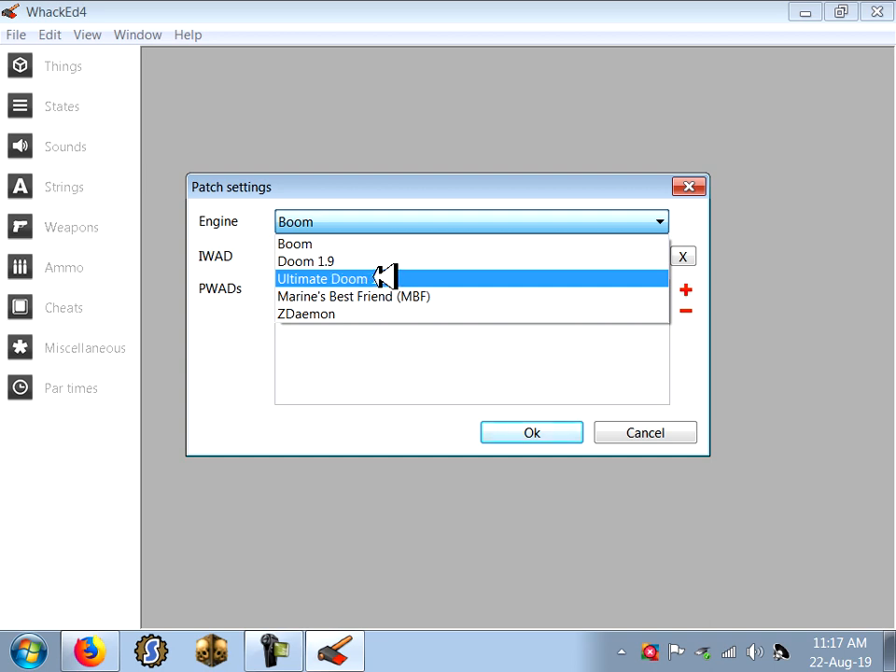
left_click(392, 278)
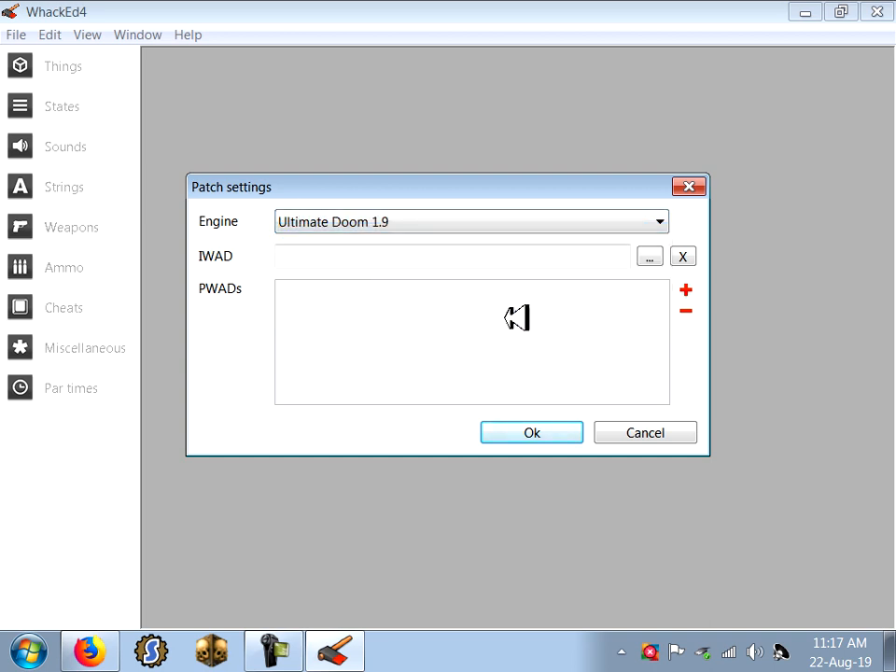
left_click(668, 252)
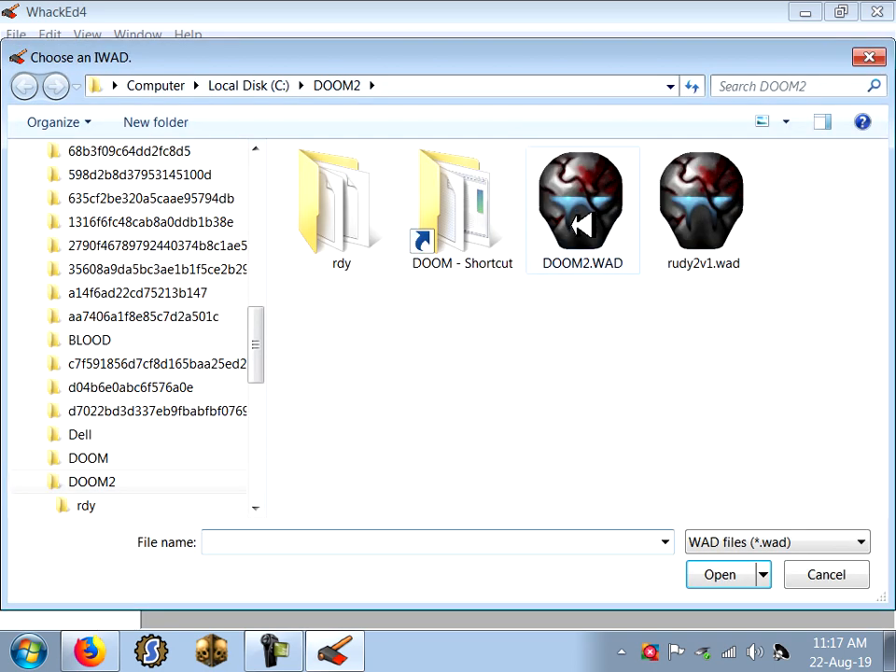
left_click(576, 222)
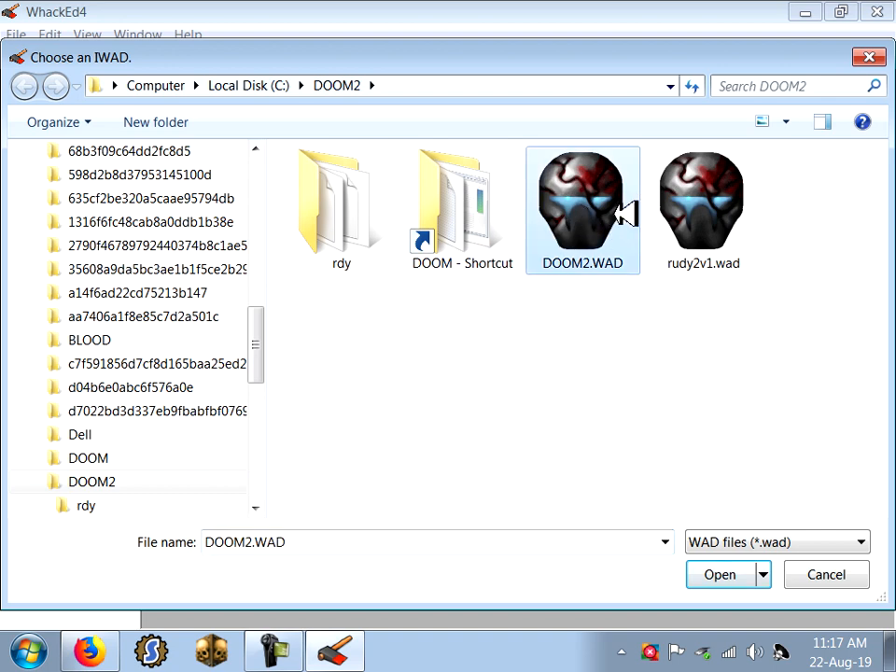
left_click(727, 576)
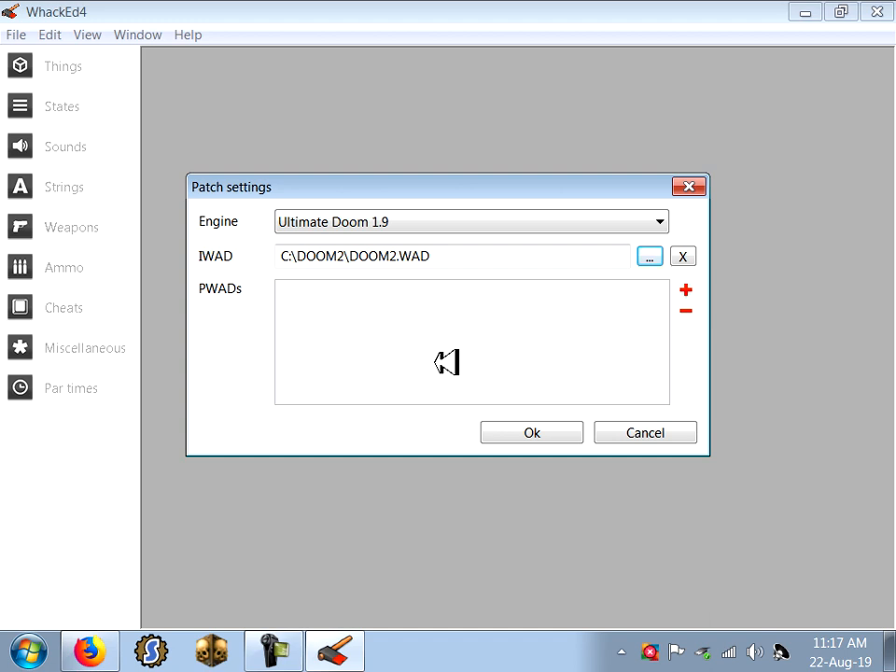
left_click(551, 433)
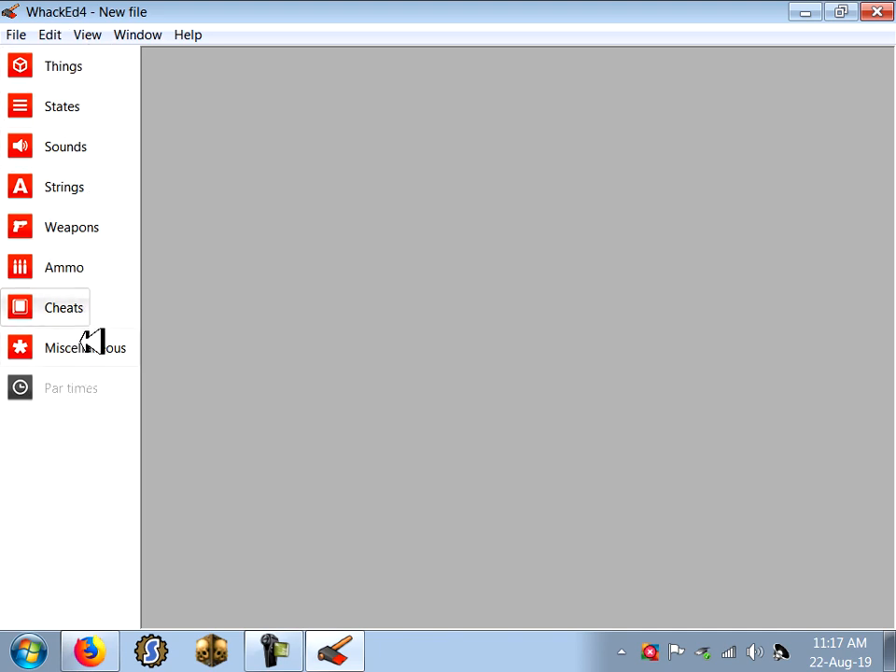
- Open the Things editor and arrange its window so the full list of things is in view
left_click(75, 65)
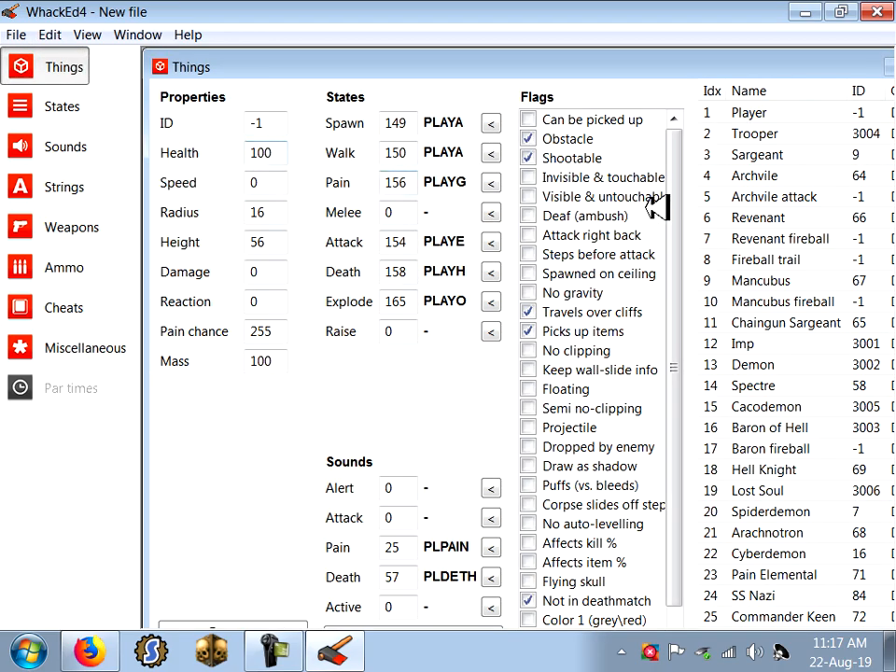
left_click_drag(760, 63, 665, 56)
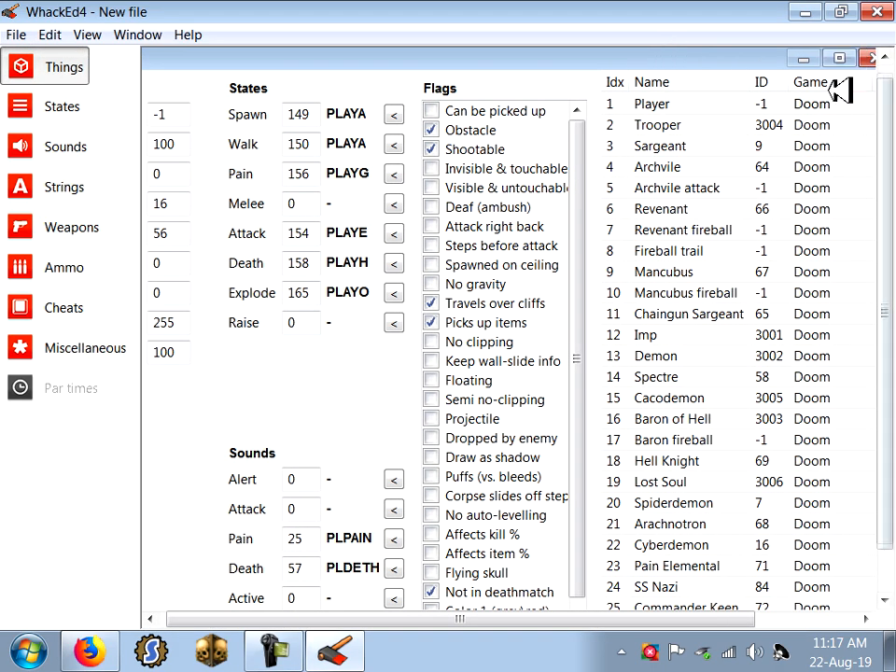
left_click(839, 58)
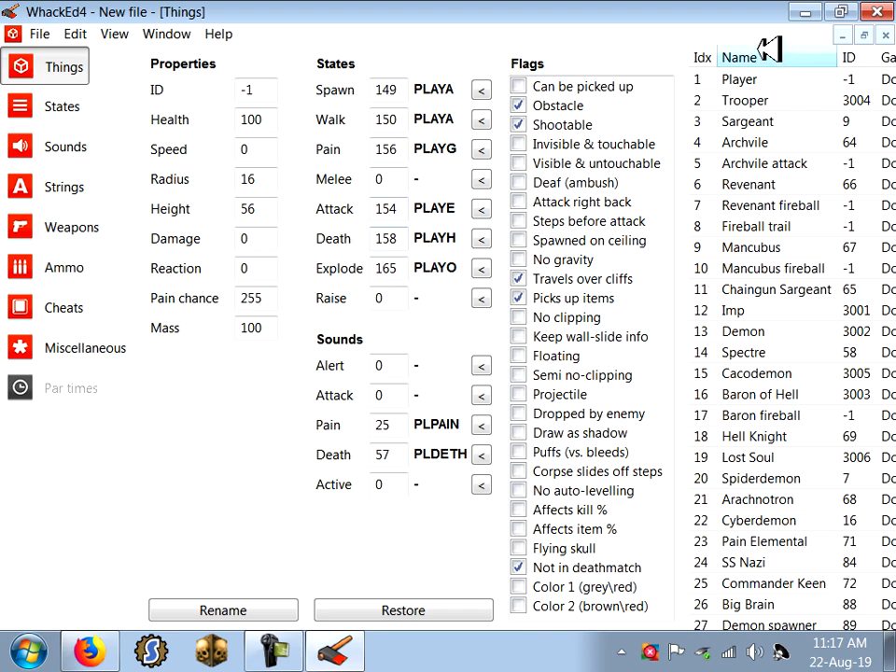
left_click(864, 34)
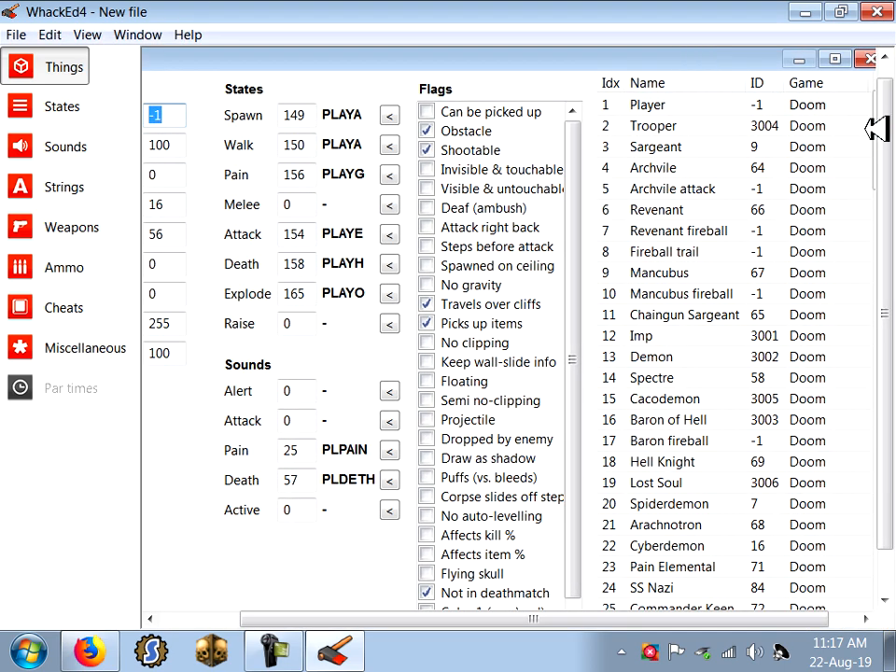
left_click_drag(747, 56, 715, 51)
- Browse the list of things, checking the states and flags of entries such as Sargeant, Archvile and Flaming skulls
scroll(856, 125, "down", 1)
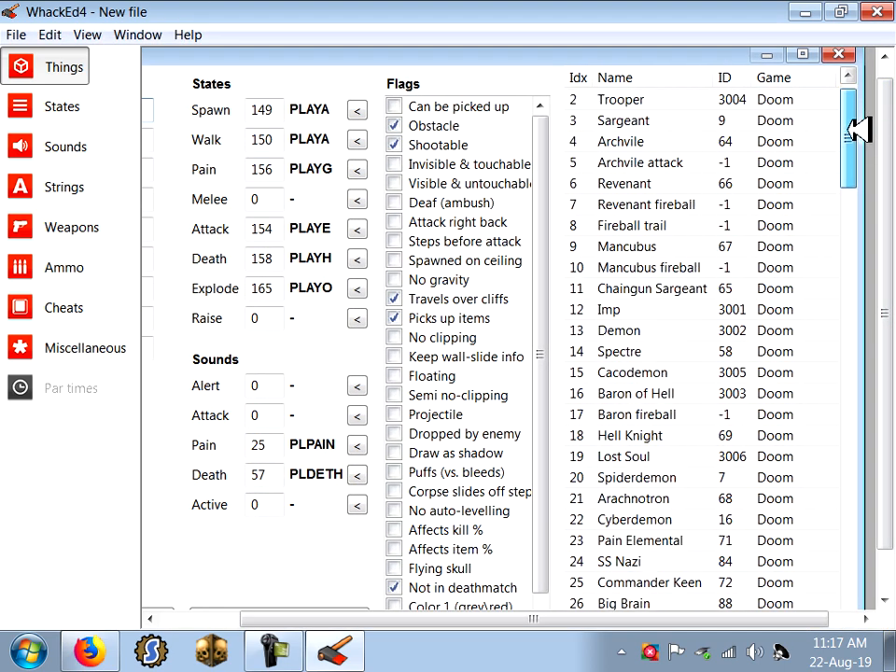
scroll(856, 124, "up", 1)
left_click(640, 119)
left_click(650, 141)
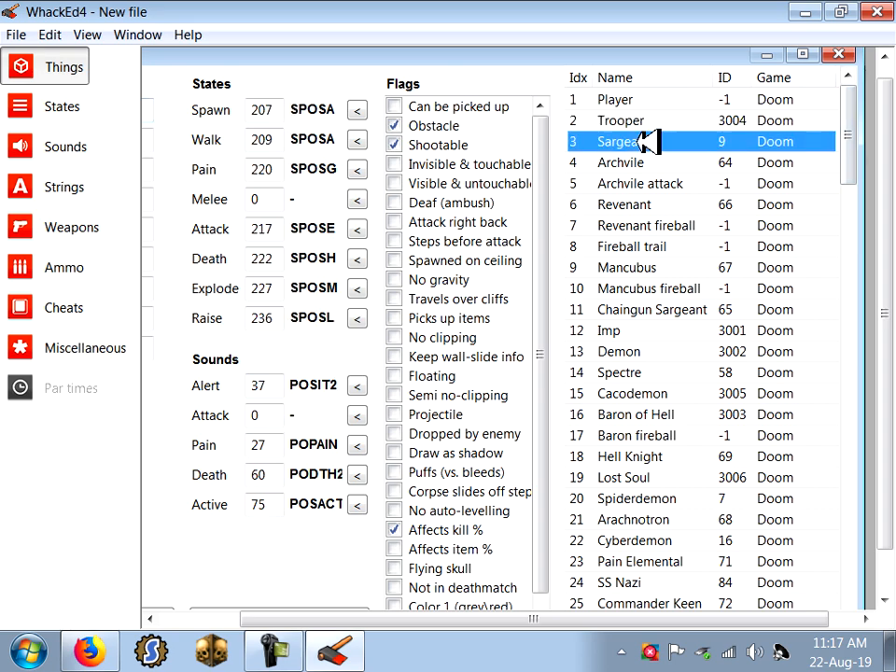
left_click(649, 163)
left_click(651, 186)
left_click_drag(865, 180, 807, 420)
left_click(661, 394)
left_click(646, 433)
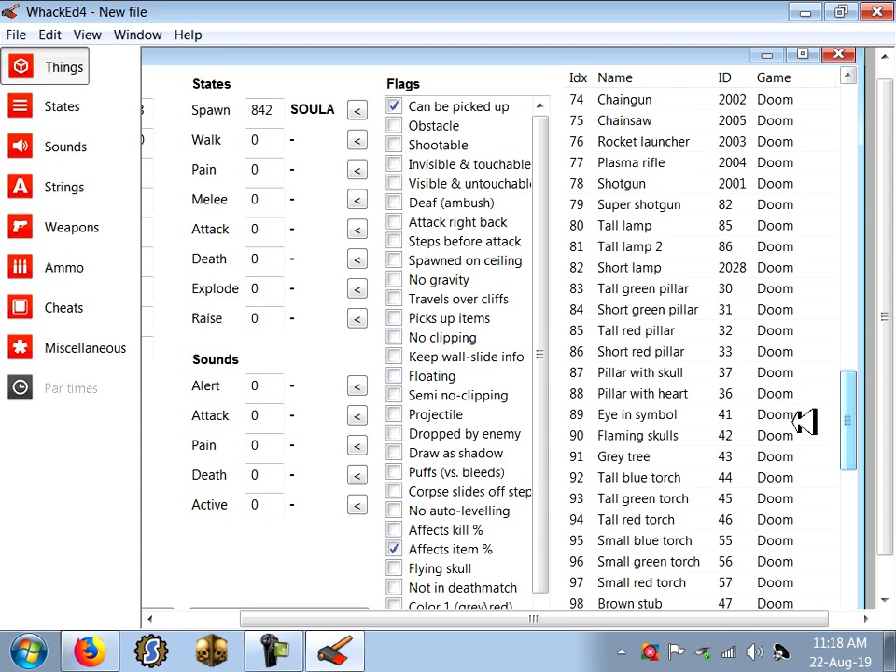
left_click(805, 435)
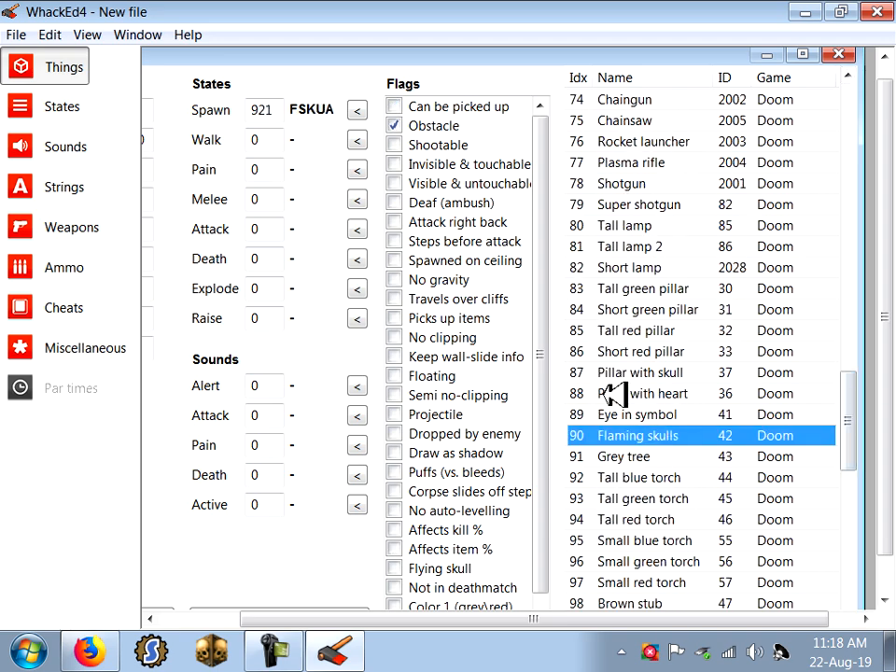
left_click_drag(848, 416, 857, 164)
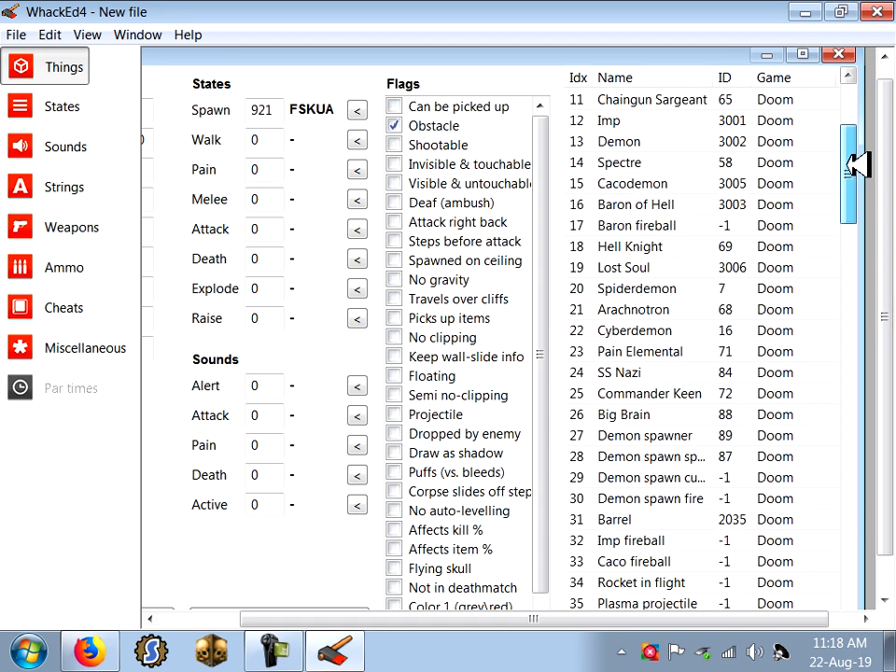
- Select the Trooper and examine its properties, including health, radius, height, mass and pain chance
left_click_drag(676, 52, 734, 48)
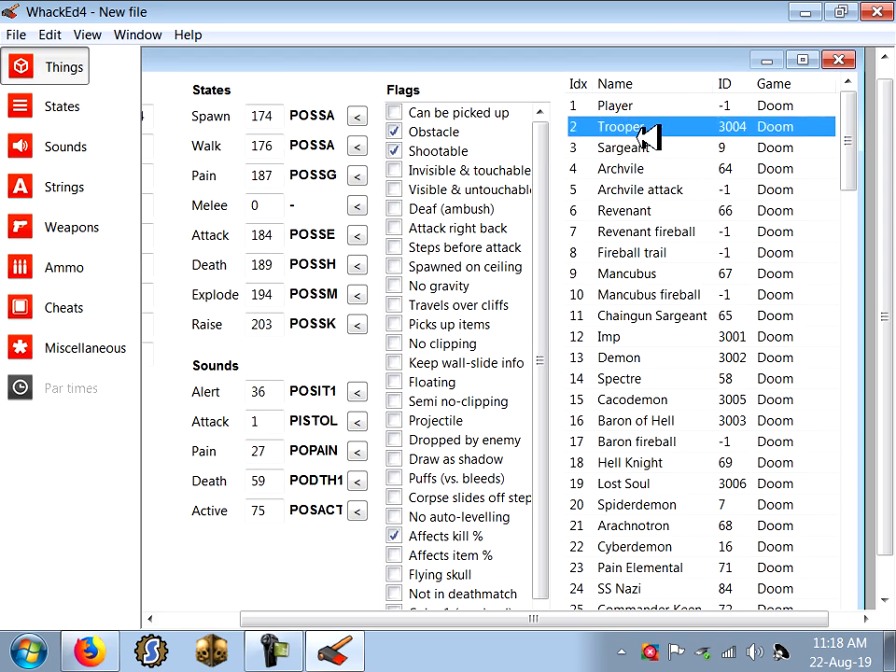
left_click_drag(553, 65, 683, 66)
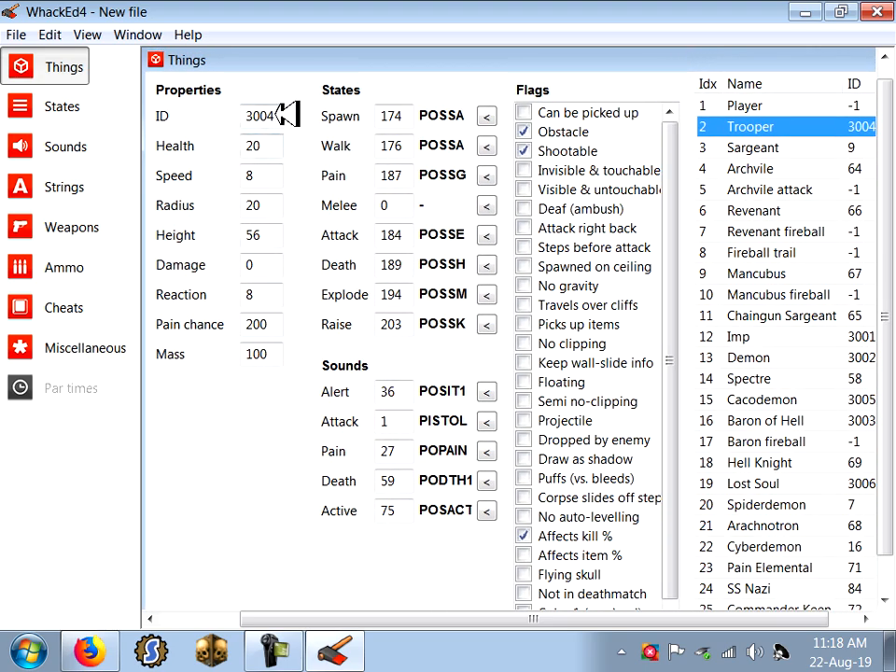
left_click(269, 148)
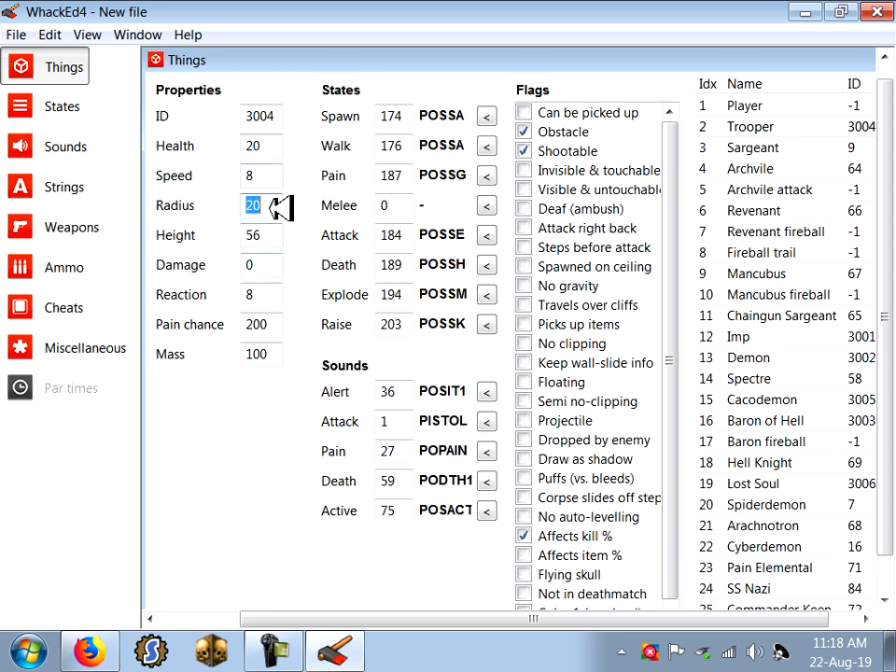
left_click(275, 235)
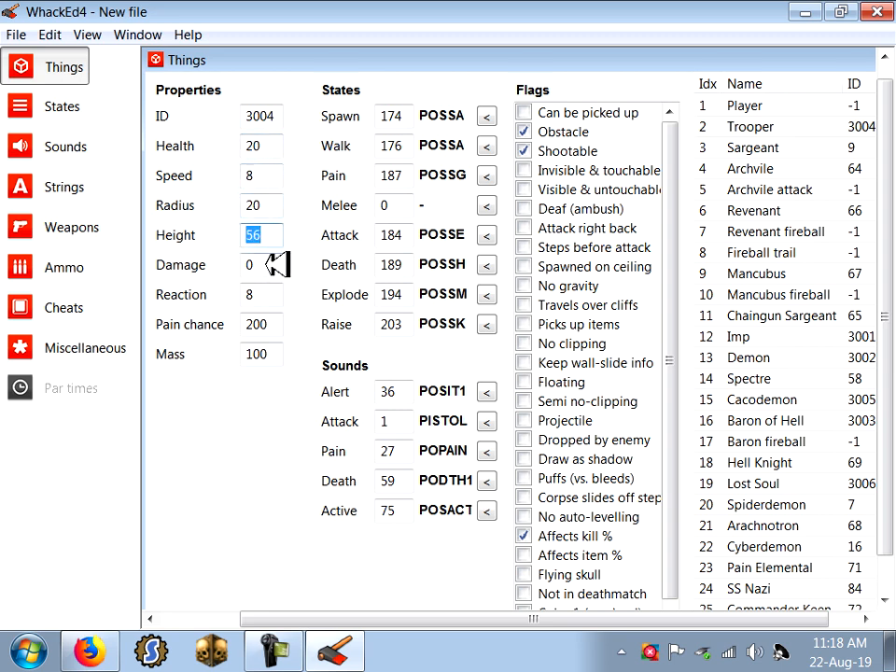
left_click(271, 353)
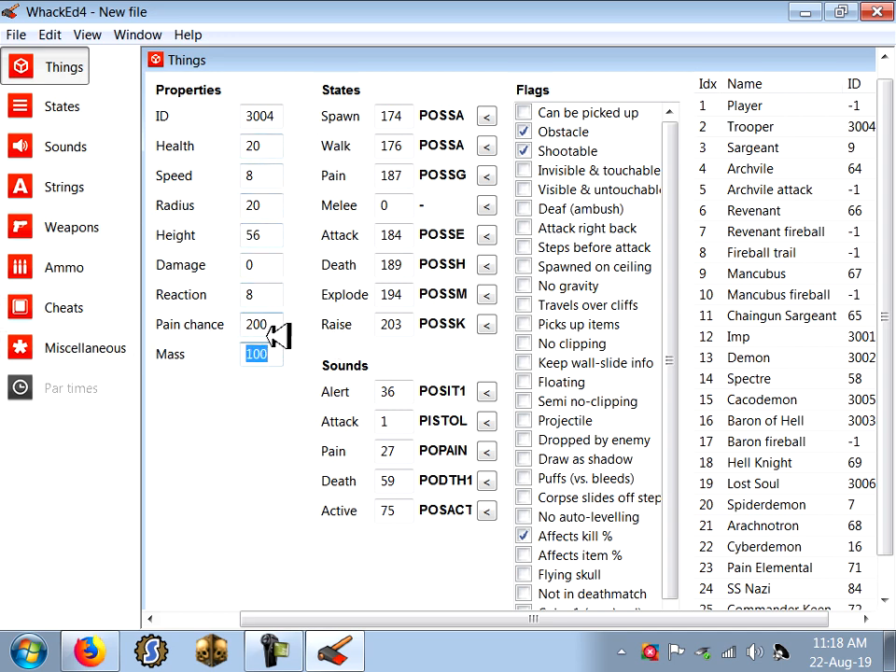
left_click(279, 318)
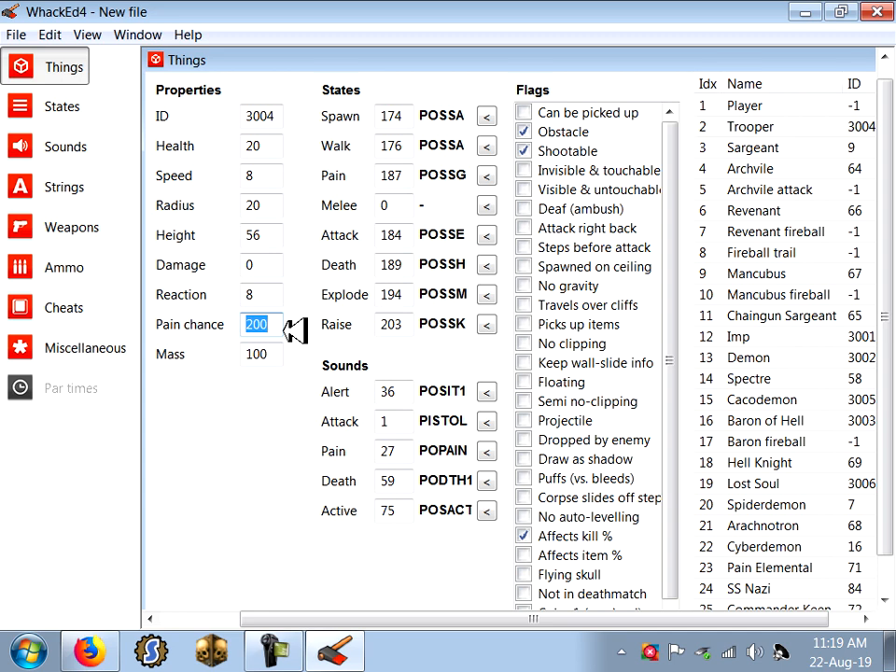
- Compare the Archvile's pain chance and other properties with those of the Trooper
left_click(781, 164)
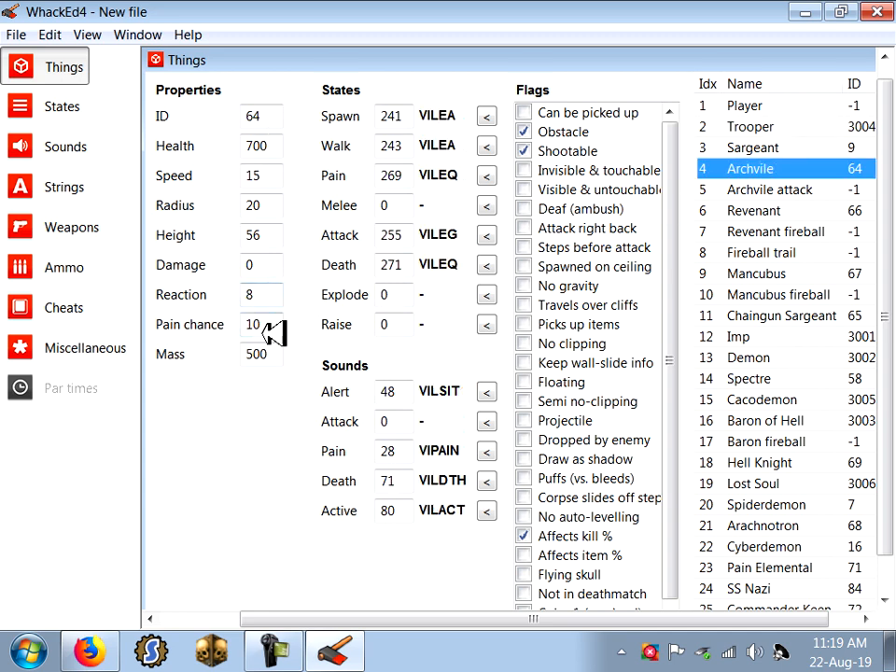
double_click(291, 325)
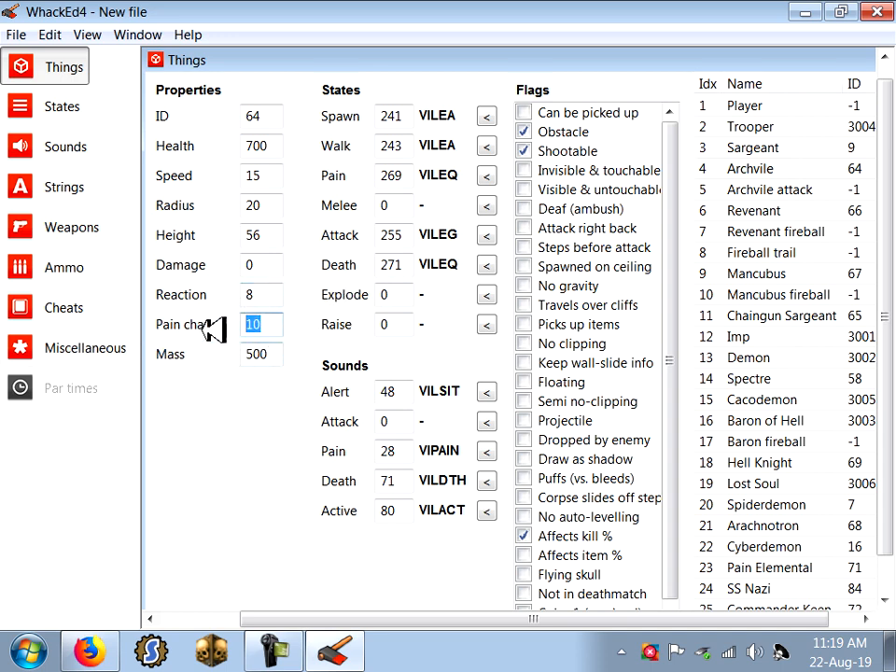
left_click(772, 128)
left_click(781, 166)
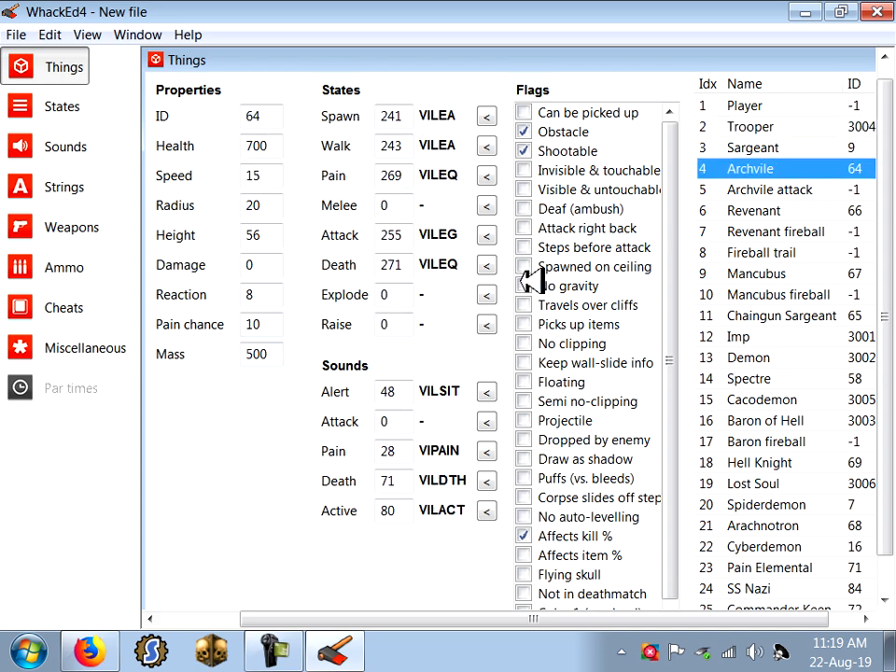
left_click(778, 127)
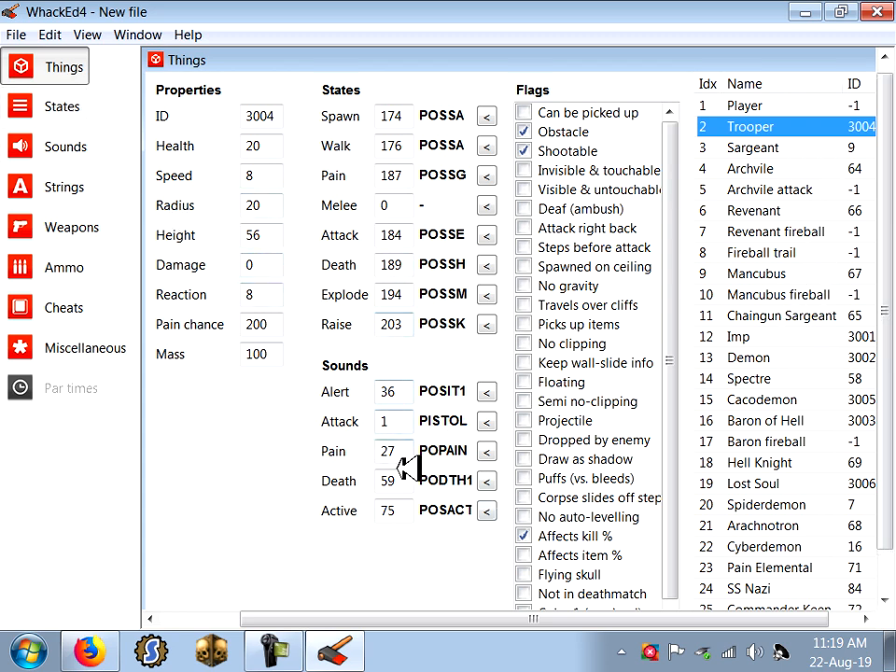
- Open the States editor and maximize its window
left_click(62, 108)
left_click_drag(540, 112, 517, 76)
double_click(486, 78)
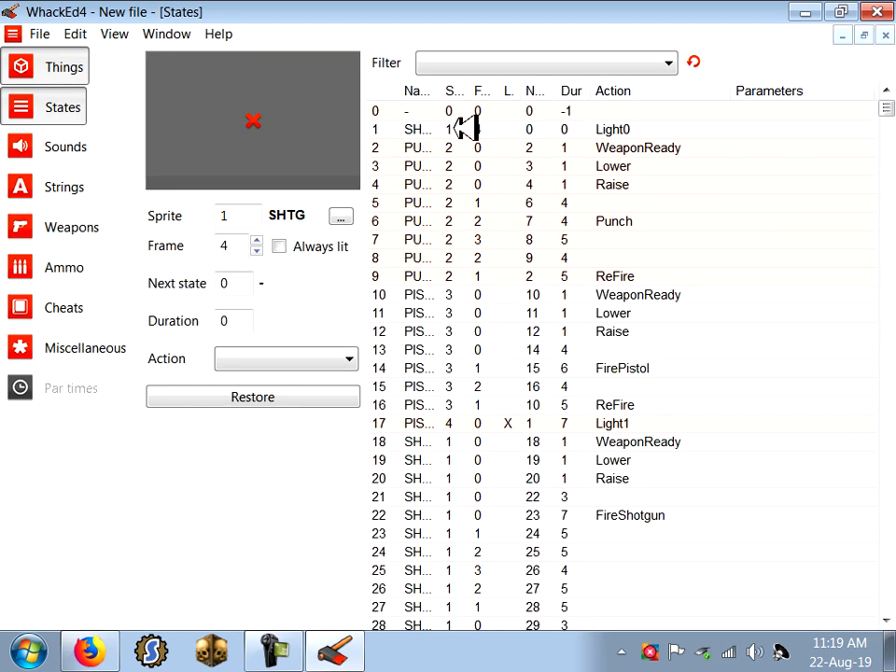
- Step back and forth through the fist's PUNG states, examining the sprite frame, duration, next state and action of each
left_click(450, 130)
left_click(448, 166)
left_click(460, 218)
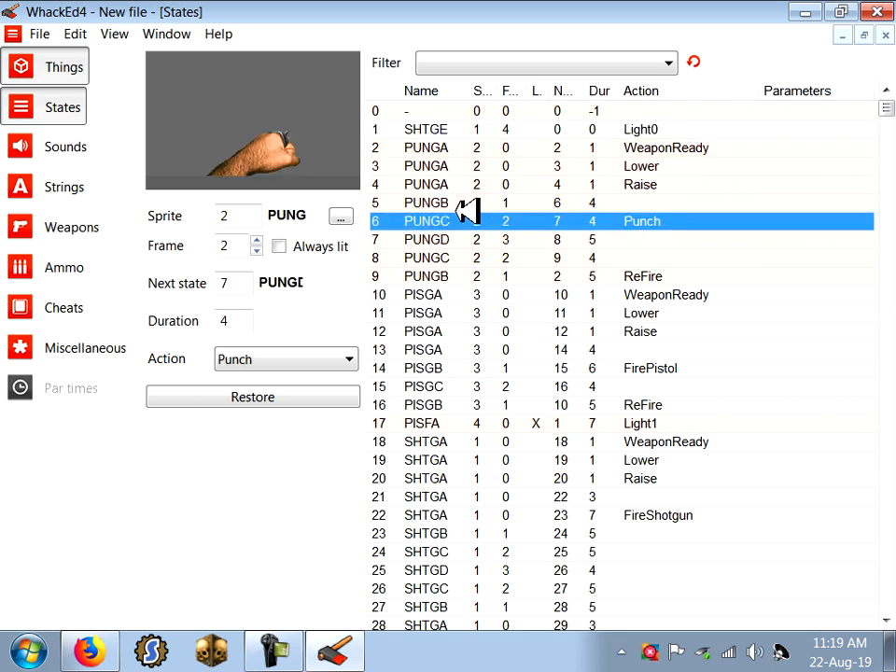
key("Up")
key("Up")
key("Up")
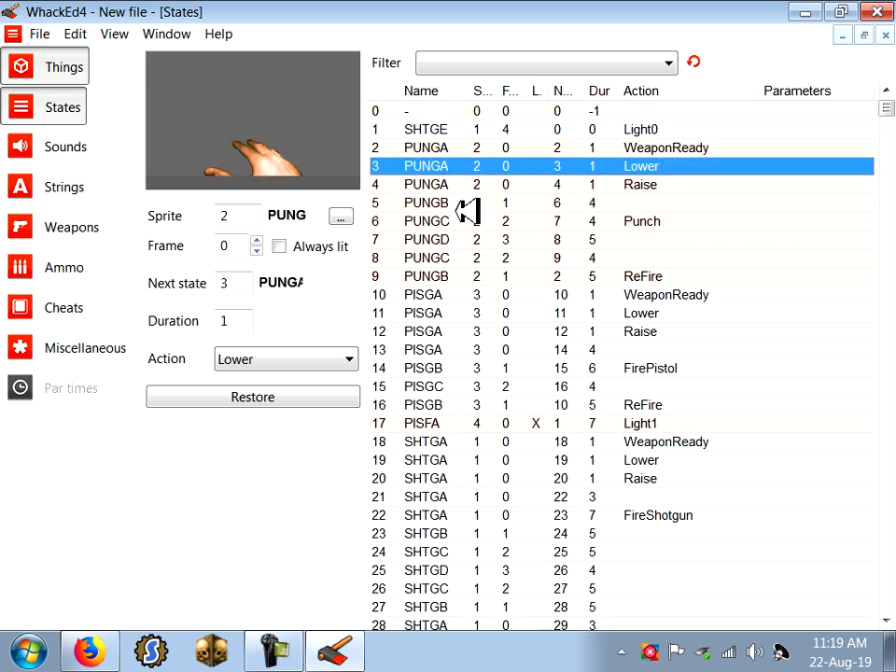
key("Down")
key("Down")
key("Down")
key("Down")
key("Down")
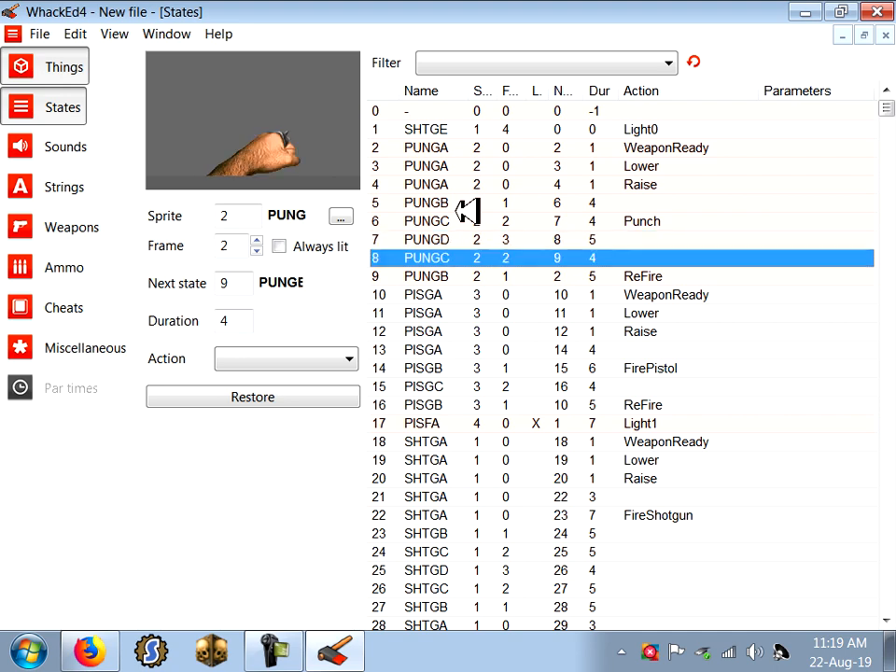
key("Up")
key("Up")
key("Up")
key("Up")
key("Up")
key("Up")
key("Down")
key("Down")
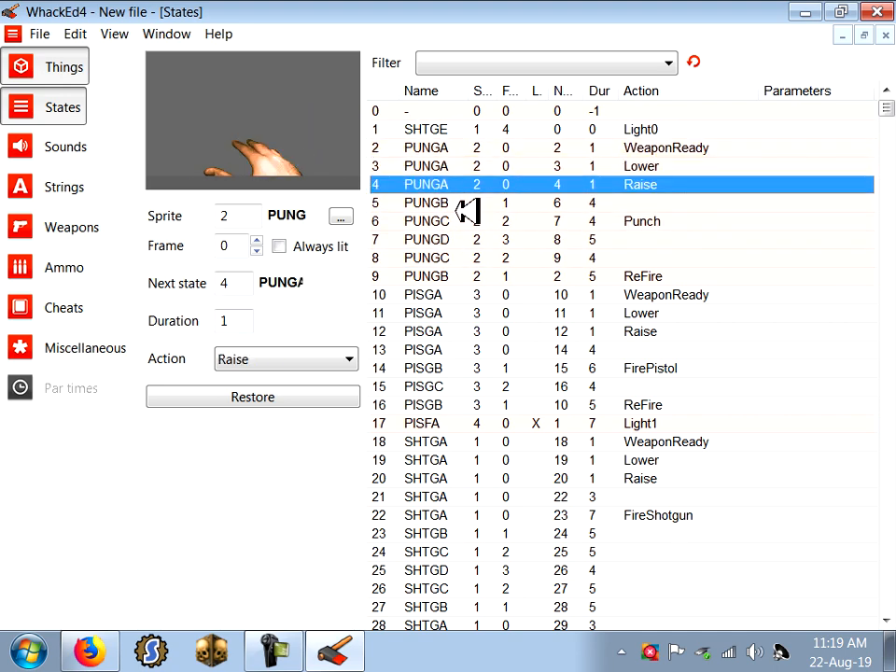
key("Up")
key("Down")
key("Down")
key("Down")
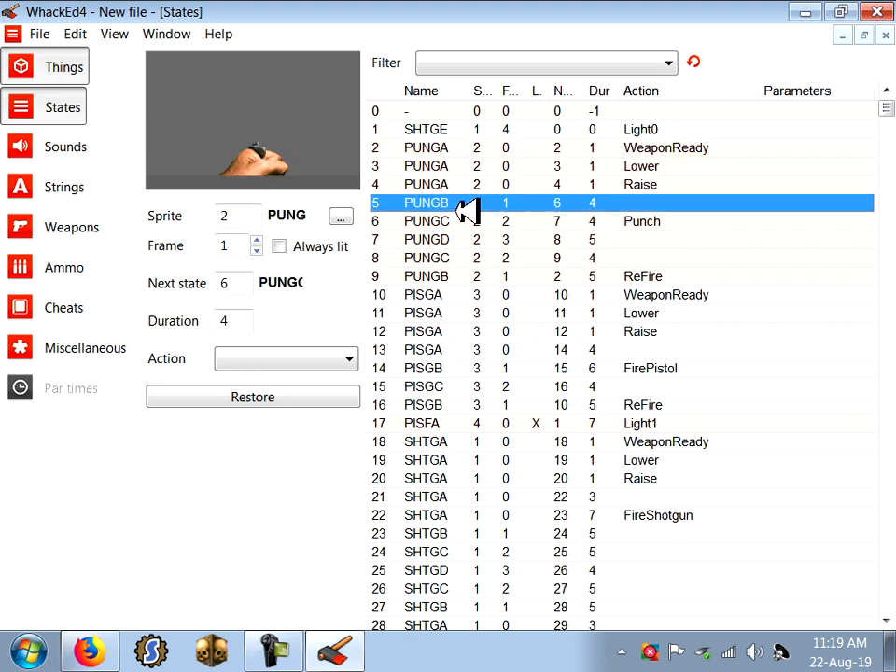
key("Up")
key("Down")
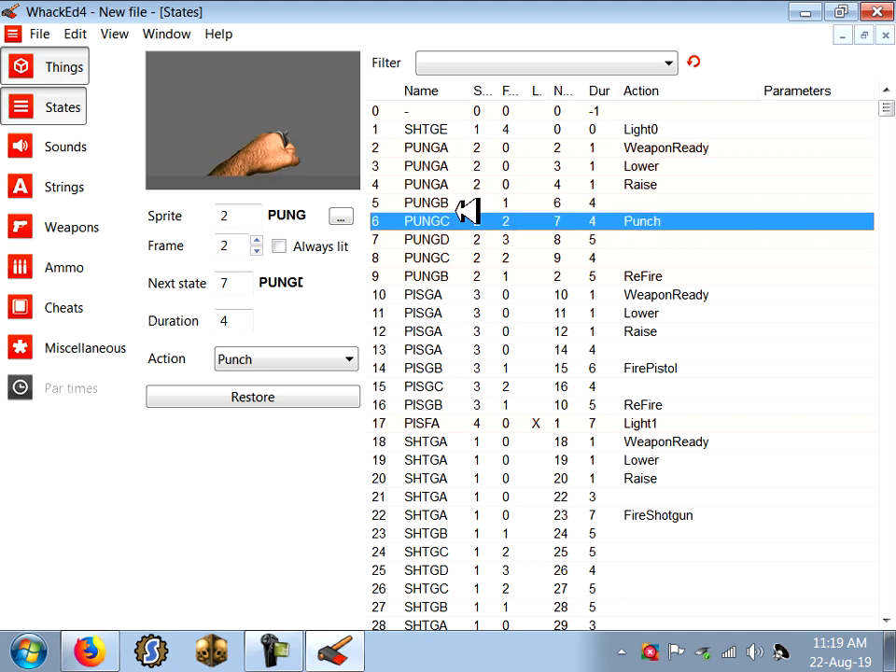
- Compare the fist's punching states 5 to 8, examining each sprite frame and which state carries the Punch action
left_click(641, 200)
left_click(651, 220)
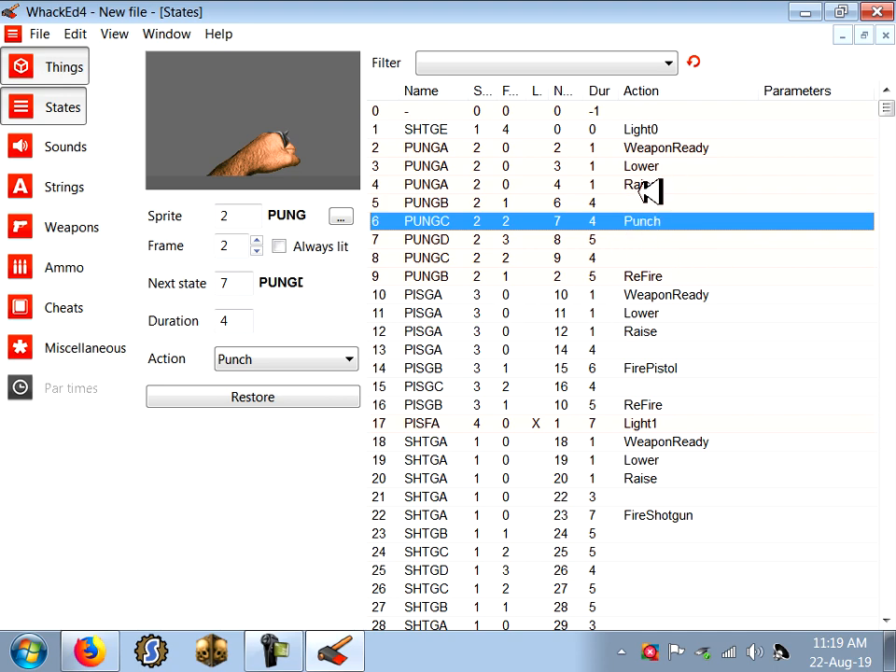
left_click(661, 239)
left_click(660, 257)
left_click(668, 239)
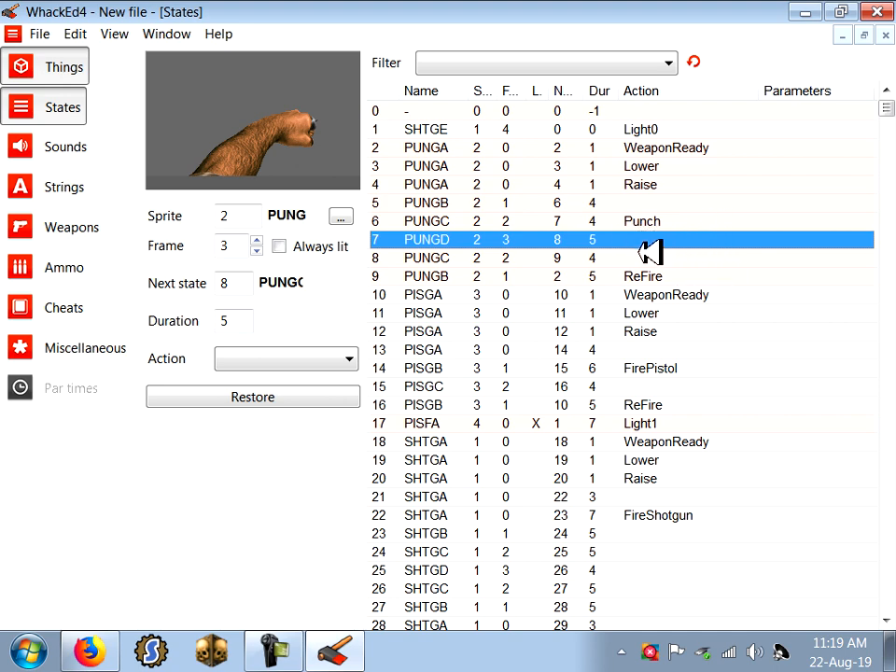
left_click(650, 254)
left_click(653, 202)
left_click(657, 239)
left_click(659, 254)
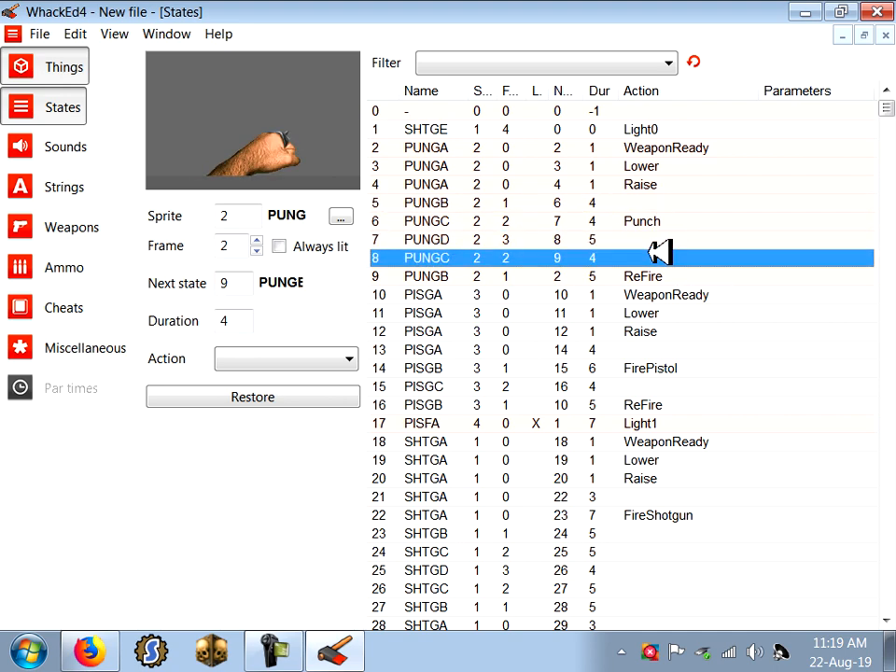
left_click(657, 245)
left_click(656, 202)
left_click(661, 221)
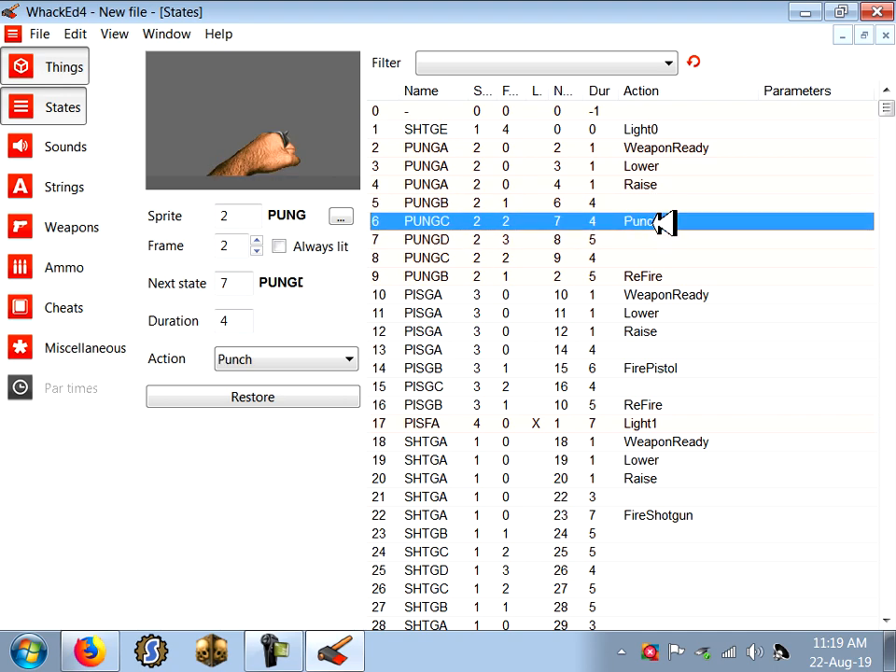
left_click(347, 357)
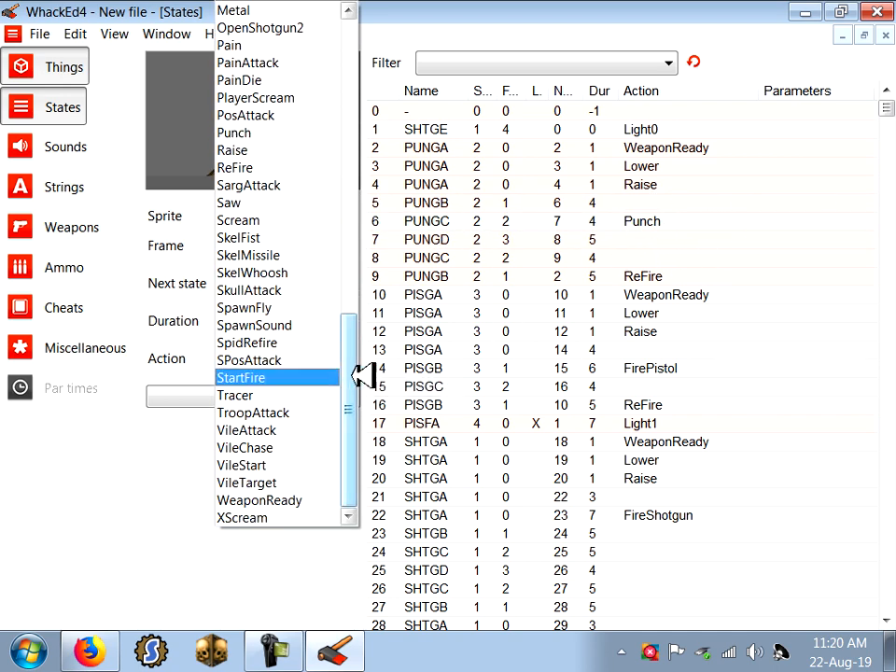
left_click_drag(364, 375, 430, 290)
left_click(577, 164)
left_click(656, 202)
- Set the action of the fist's PUNGC state 6 to FirePistol
left_click(665, 222)
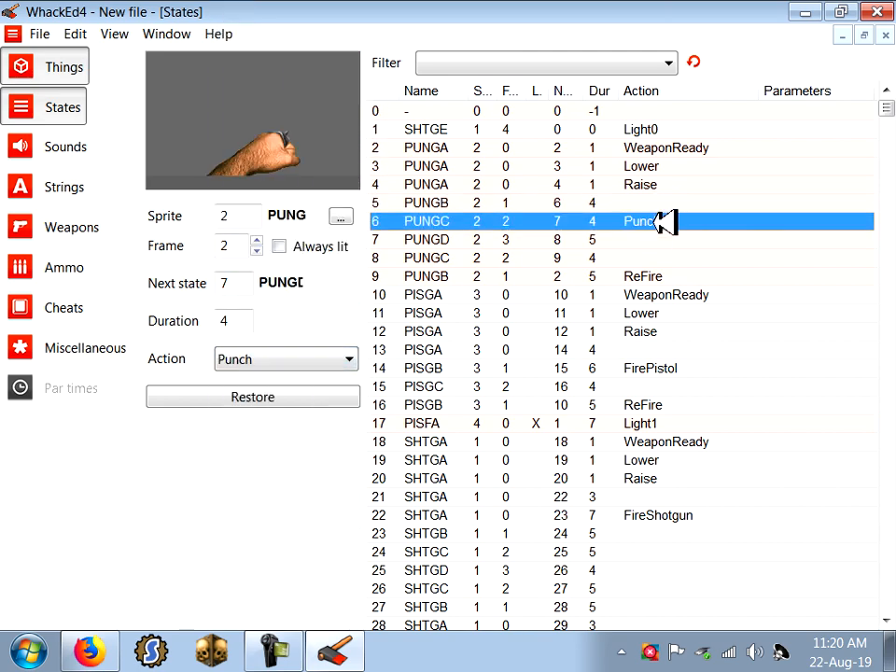
left_click(316, 362)
left_click_drag(352, 353, 352, 165)
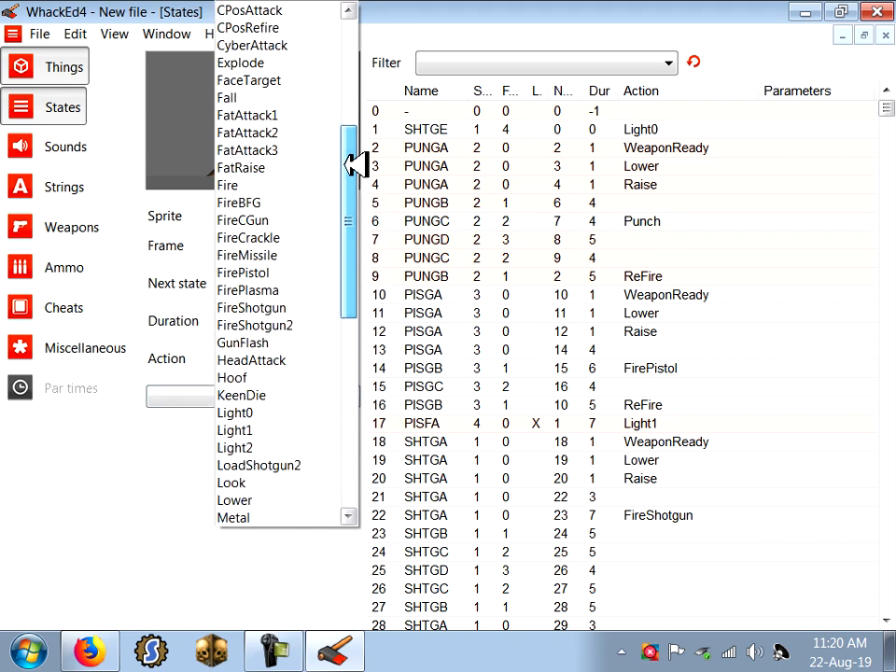
left_click(273, 273)
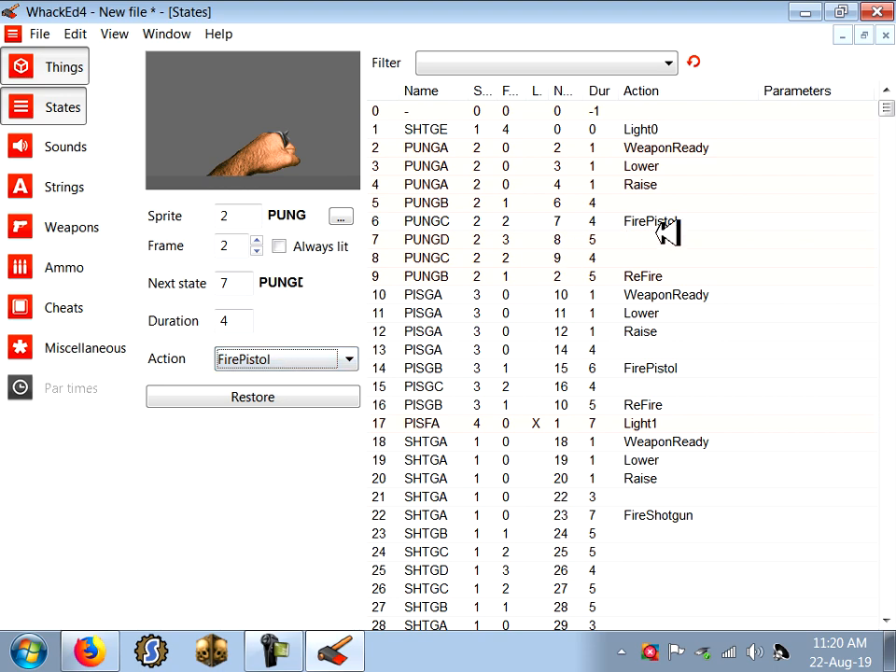
- Save the patch as test.deh in the DOOM2 folder
left_click(569, 202)
left_click(40, 34)
left_click(84, 119)
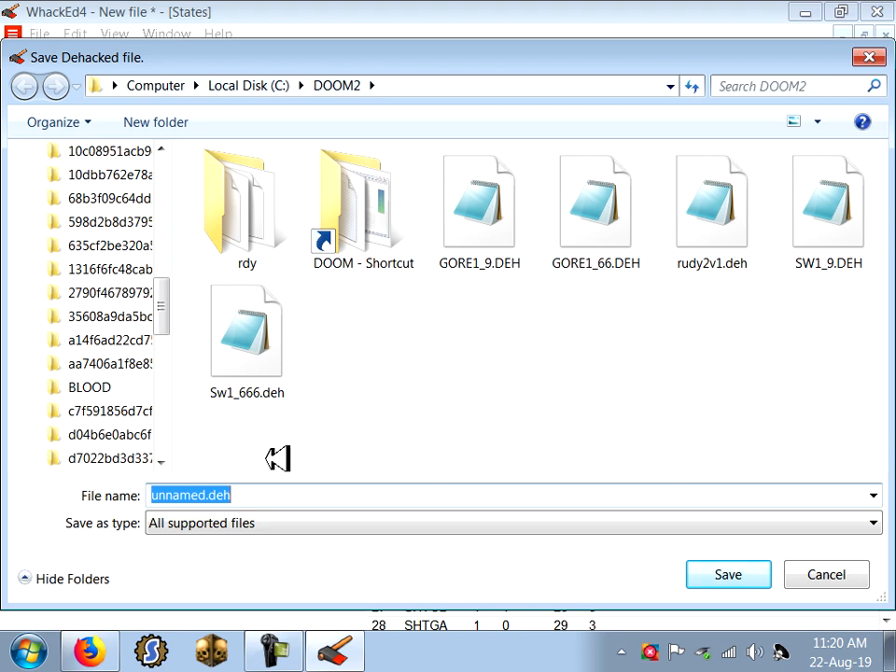
type("test")
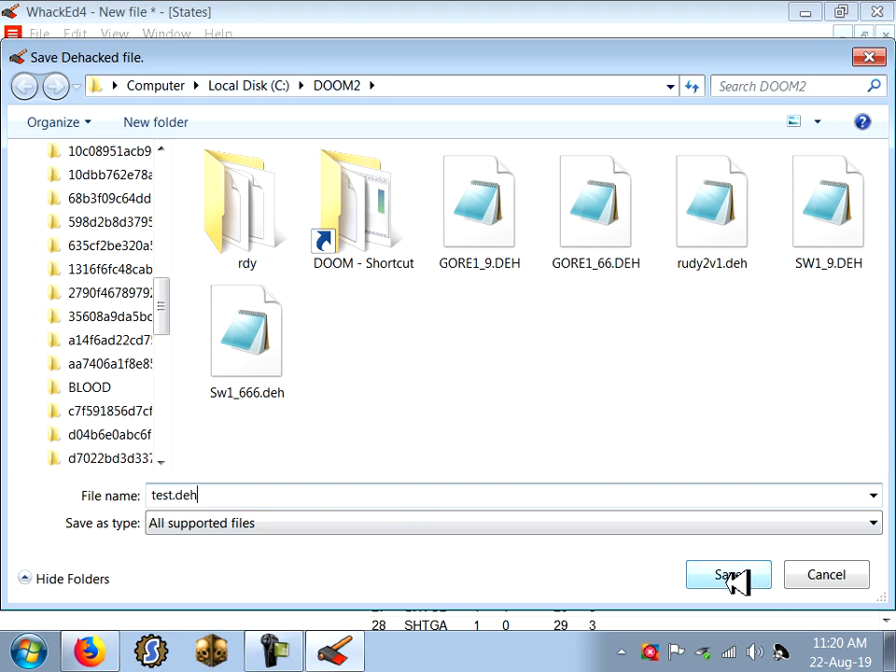
left_click(733, 576)
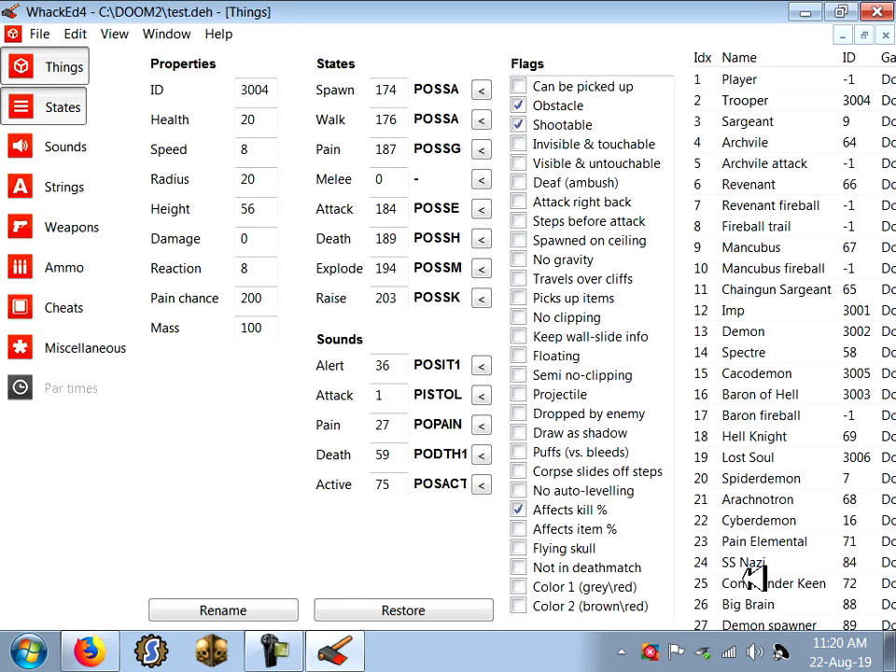
- Return to the States editor and review the fist's states, including the modified action of state 6
left_click(63, 106)
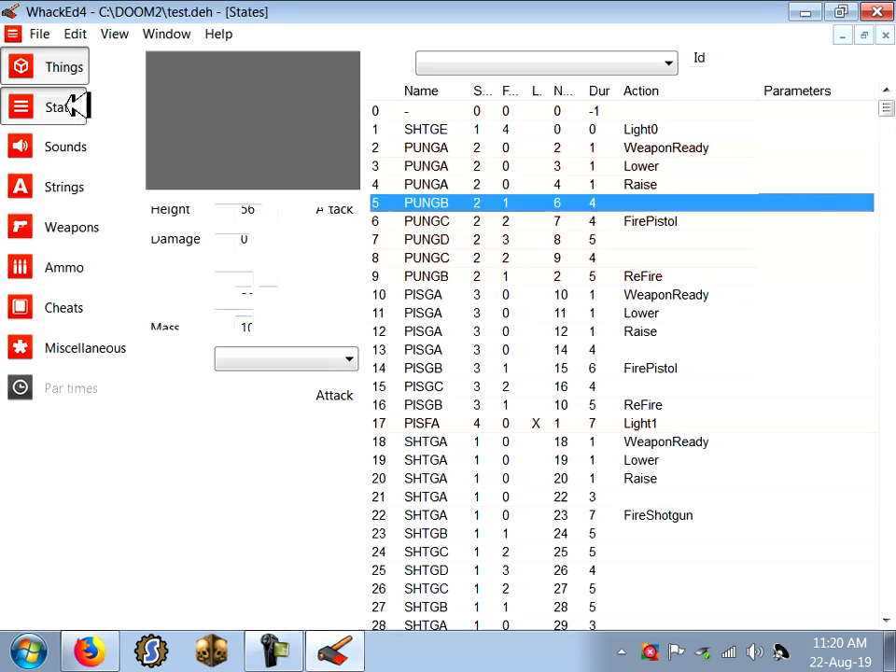
left_click(577, 165)
left_click(594, 185)
left_click(612, 224)
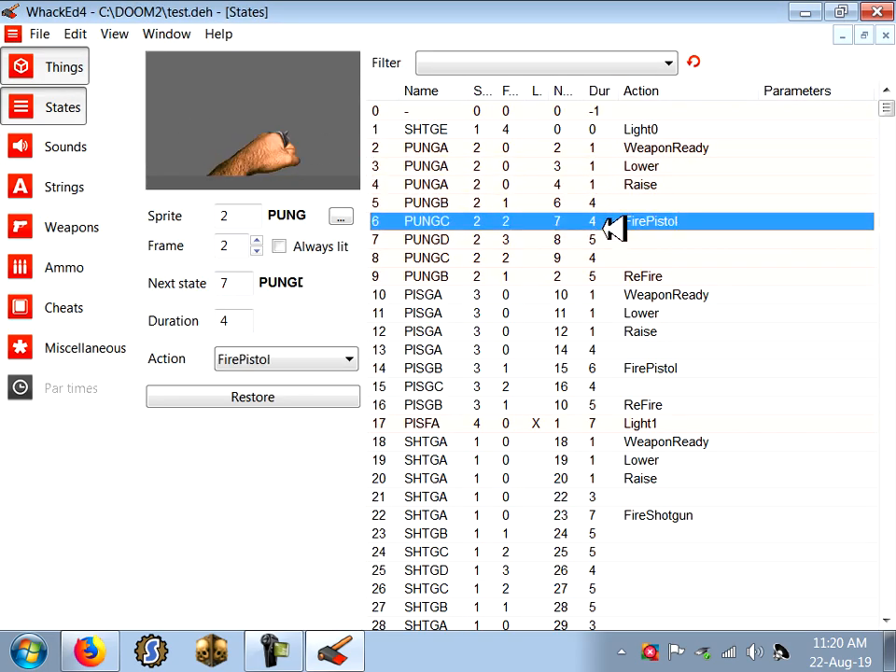
left_click(610, 258)
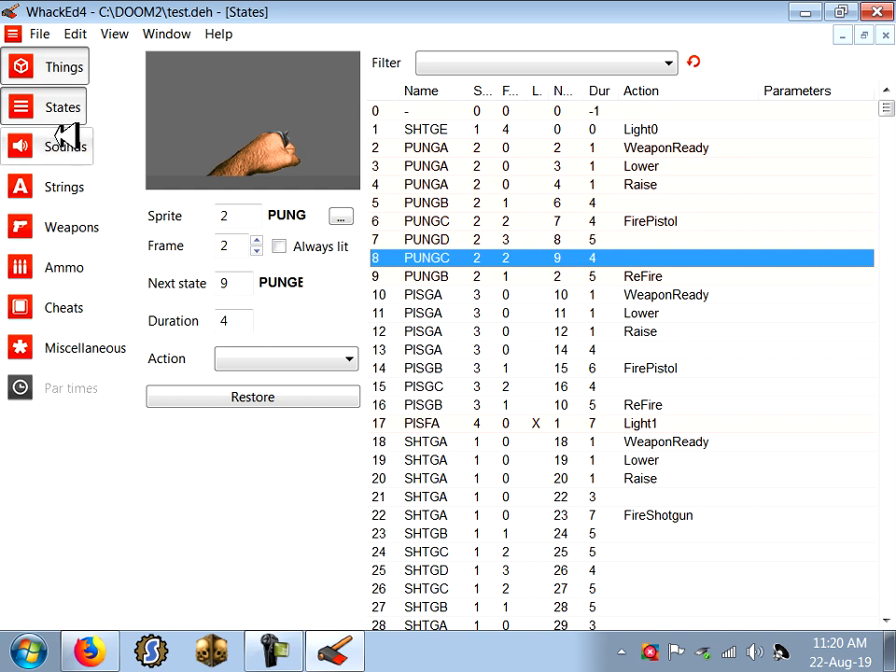
- Open the Strings editor and read through string 136, the infested starport story text, accepting it without edits
left_click(70, 189)
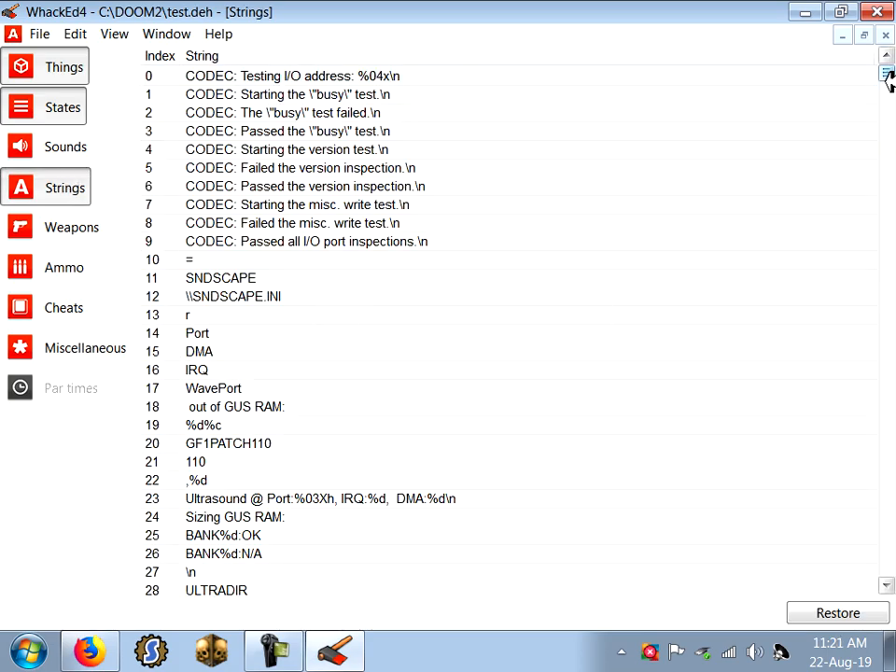
left_click_drag(887, 75, 886, 136)
double_click(296, 186)
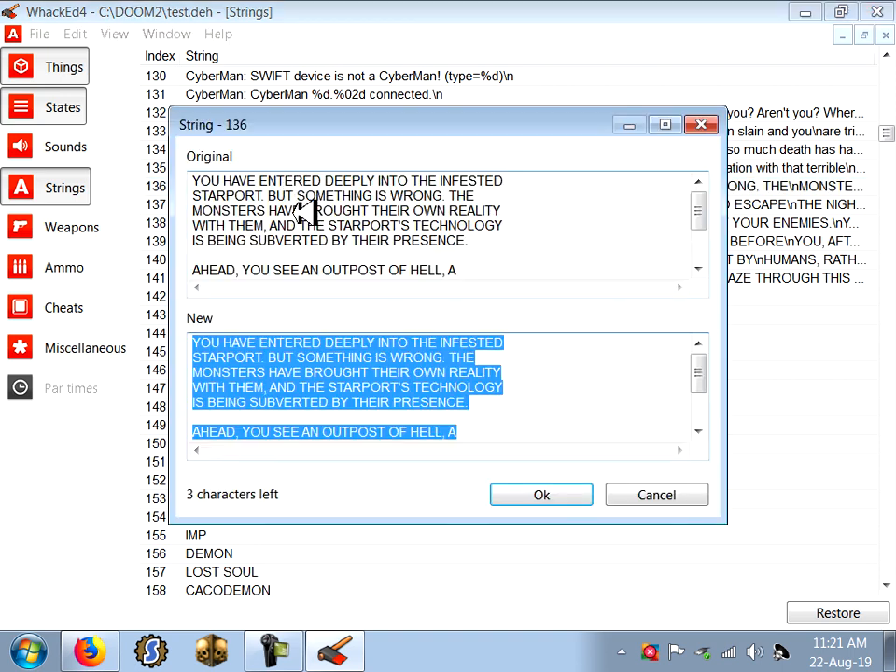
left_click_drag(699, 369, 704, 394)
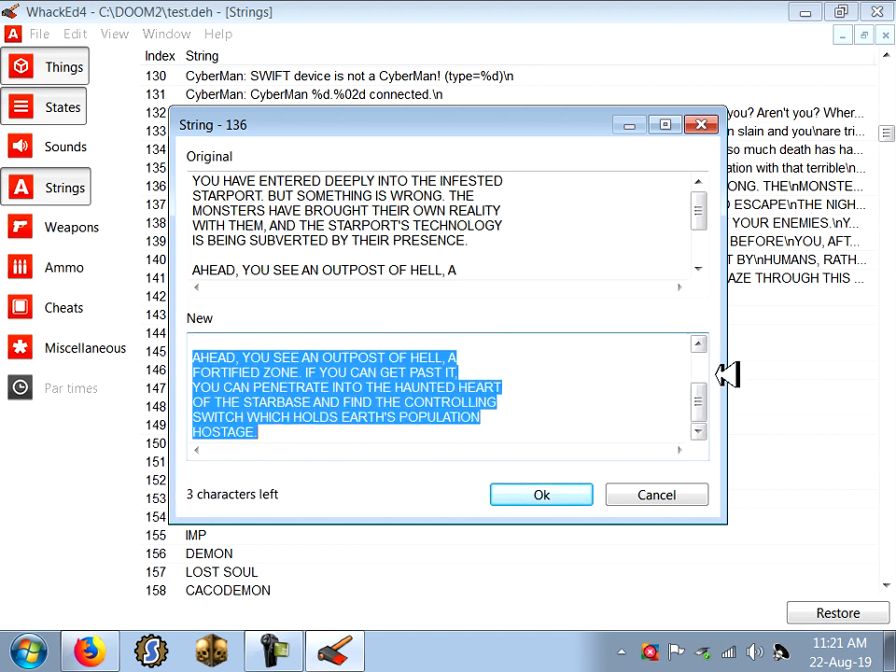
mouse_move(705, 400)
left_mouse_down()
mouse_move(714, 362)
mouse_move(703, 415)
mouse_move(706, 356)
mouse_move(711, 396)
left_mouse_up()
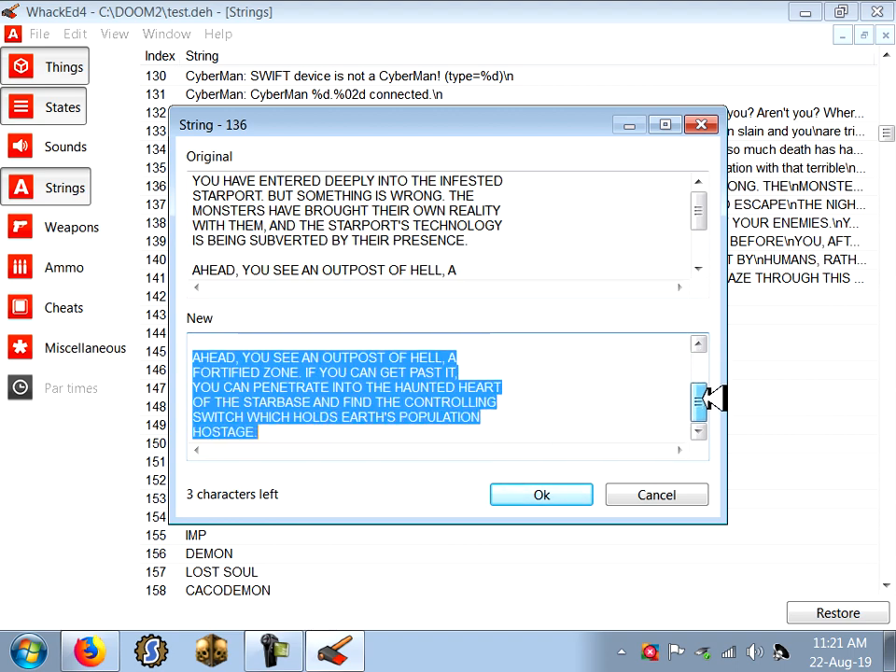
left_click(564, 491)
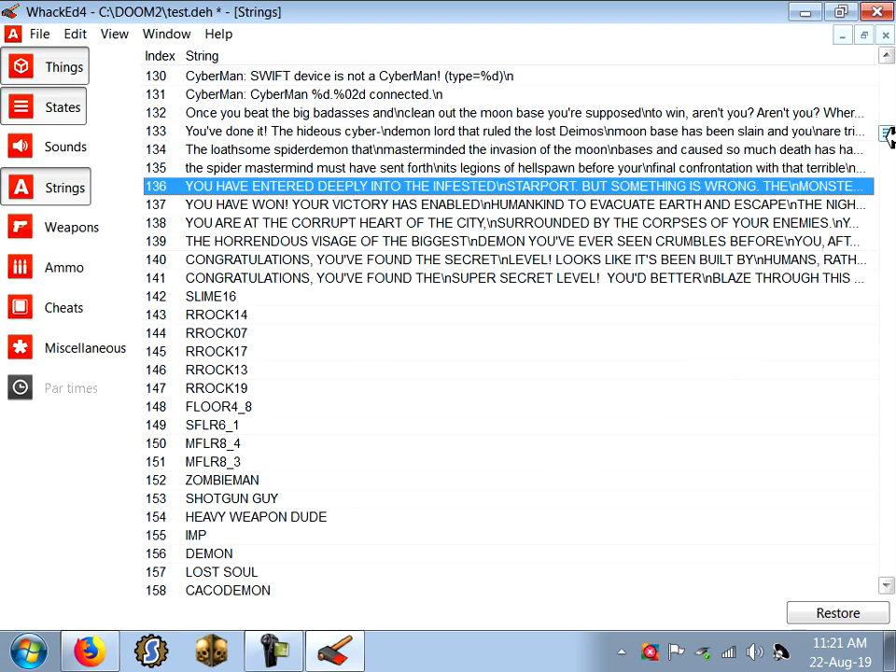
- Change the stimpack pickup message, string 466, to "Picked up poop." and save the patch
left_click_drag(886, 136, 859, 286)
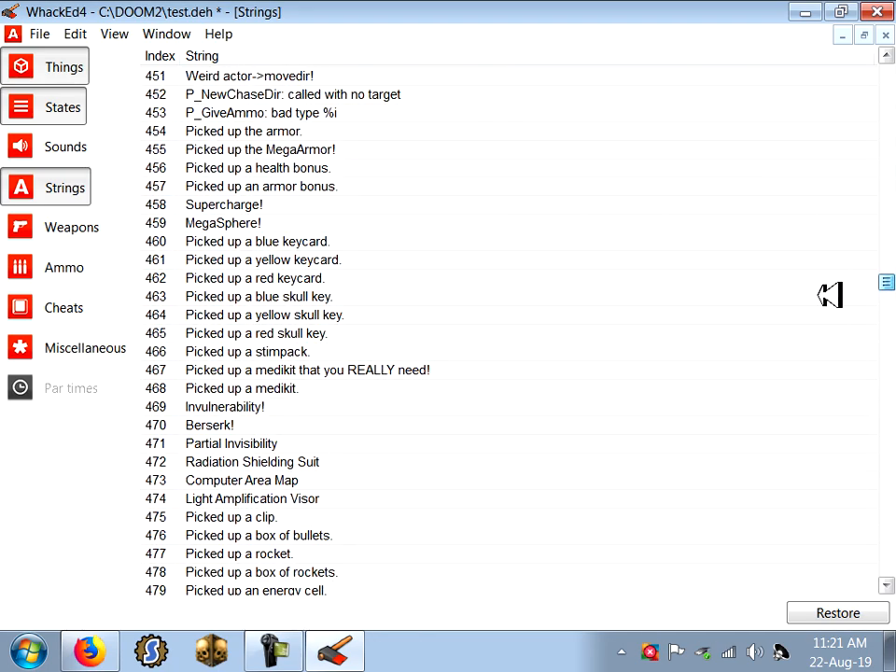
double_click(292, 351)
left_click(338, 357)
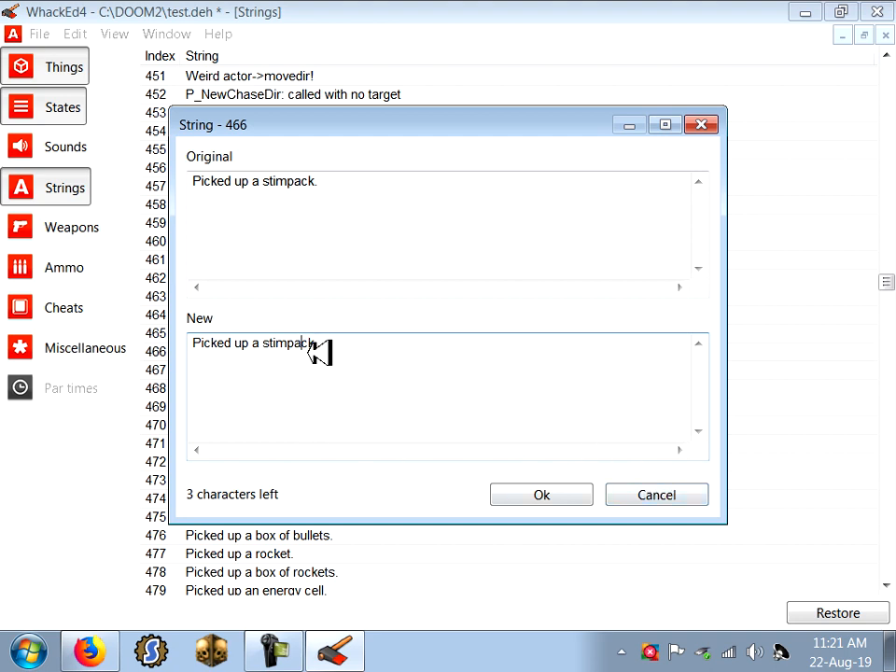
mouse_move(313, 345)
left_mouse_down()
mouse_move(263, 347)
mouse_move(316, 346)
left_mouse_up()
left_click(262, 352)
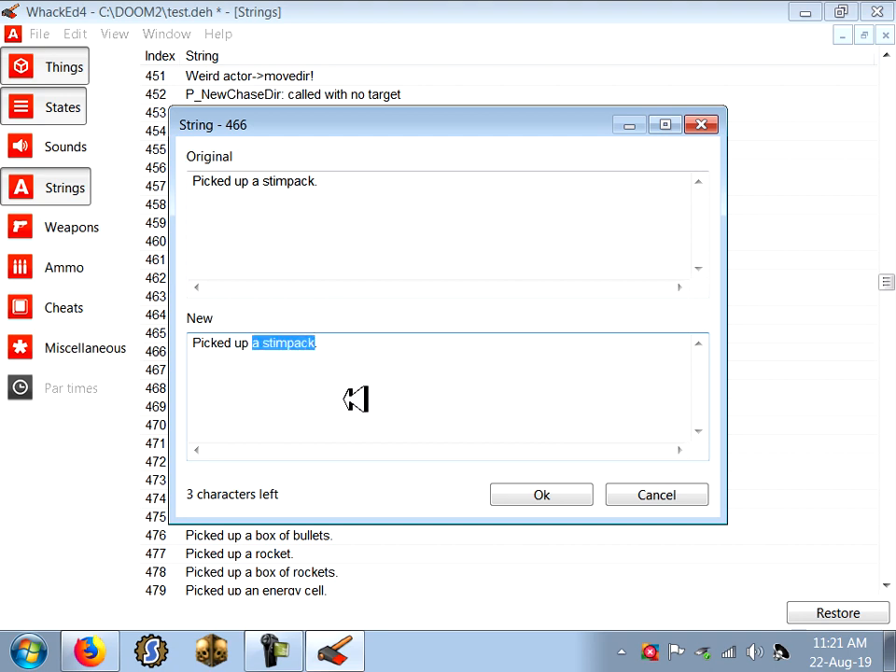
type("poop")
left_click(544, 494)
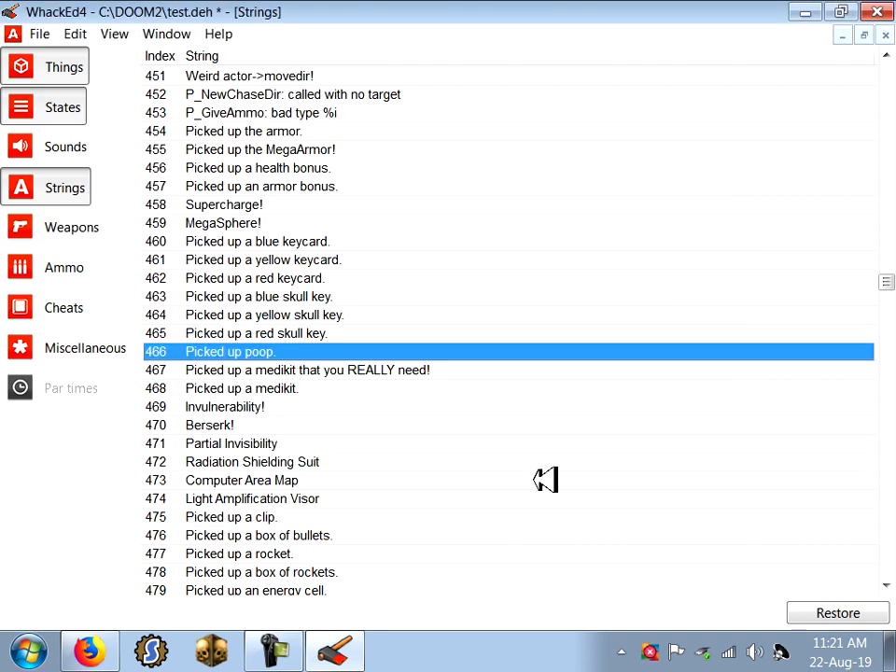
left_click(39, 34)
left_click(89, 119)
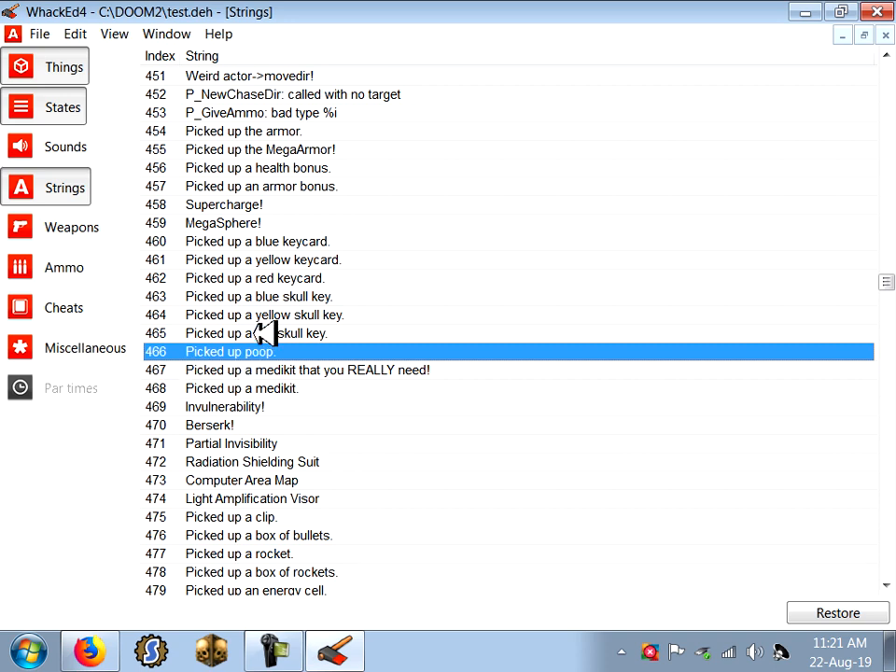
- Reopen string 466 to compare its original and new text, and close it without changes
left_click(306, 364)
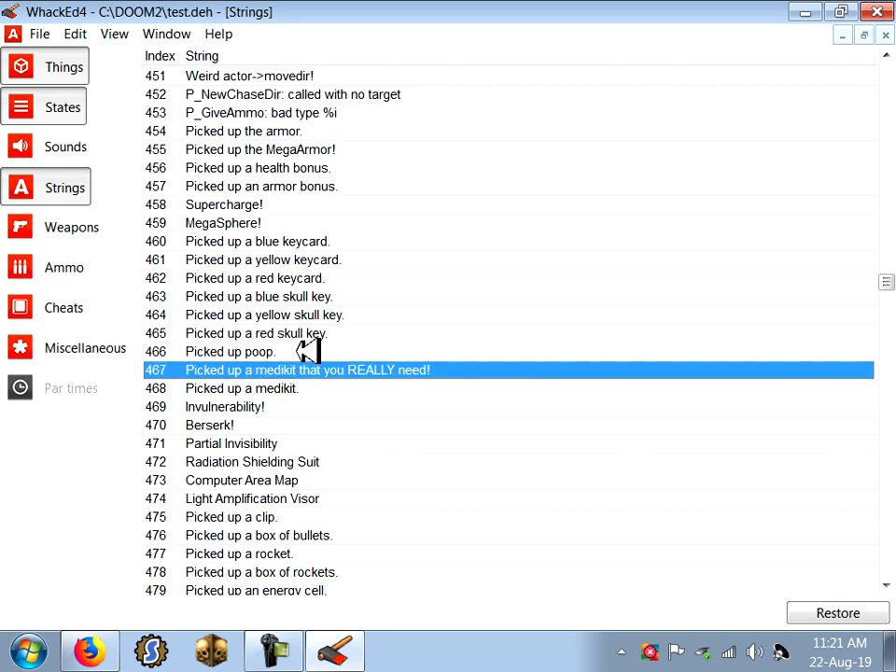
left_click(308, 352)
left_click(309, 335)
double_click(310, 351)
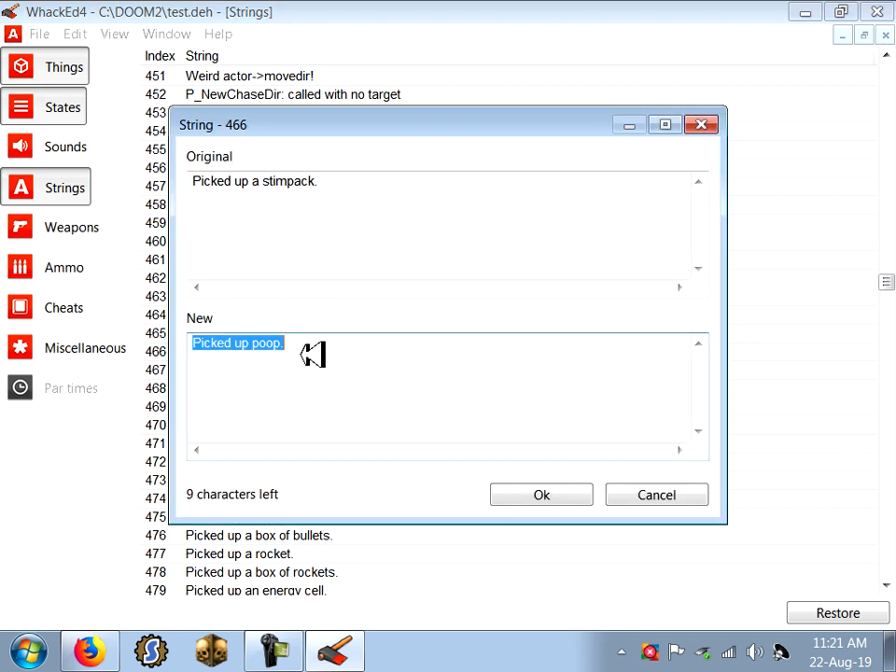
left_click(666, 498)
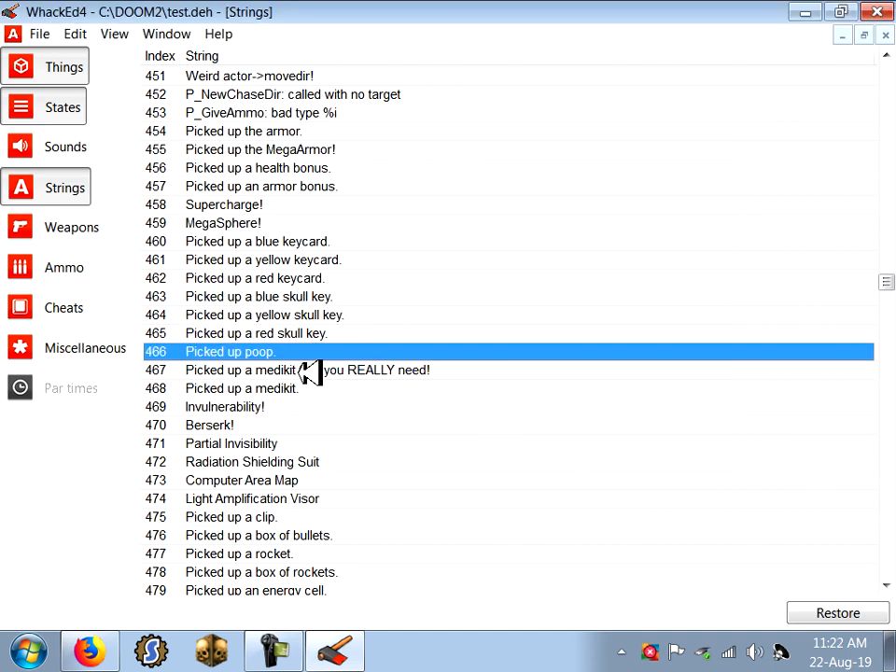
left_click(277, 277)
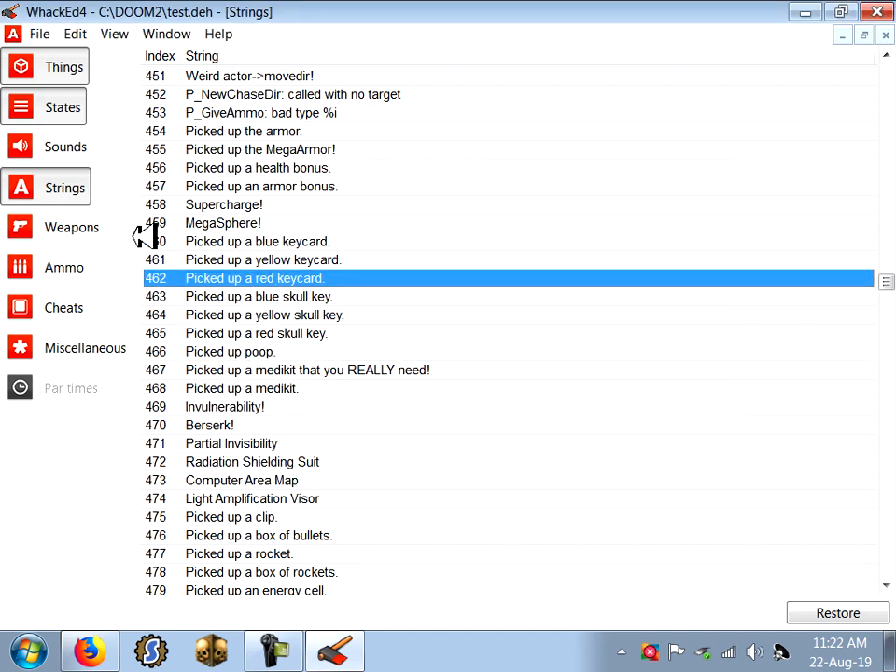
- Open the Weapons editor and examine the ammo type and the lower, raise, bob, fire and muzzle flash states of various weapons
left_click(77, 228)
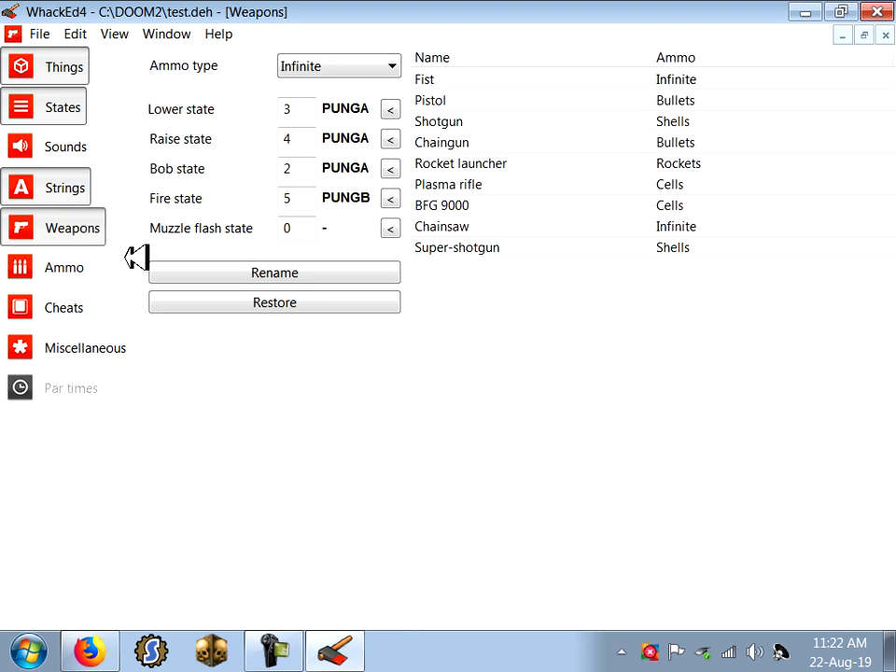
left_click(482, 100)
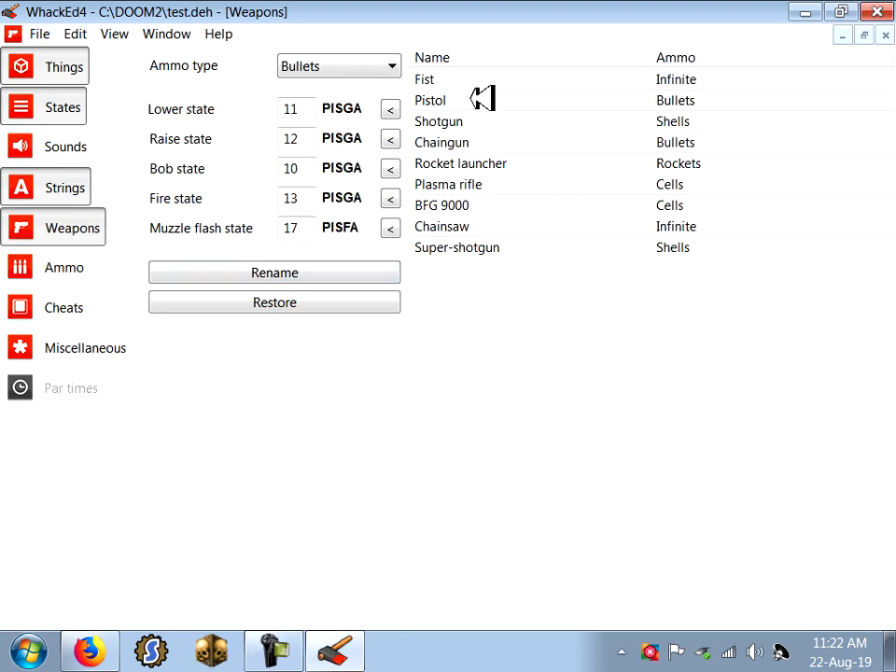
left_click(699, 122)
left_click(532, 183)
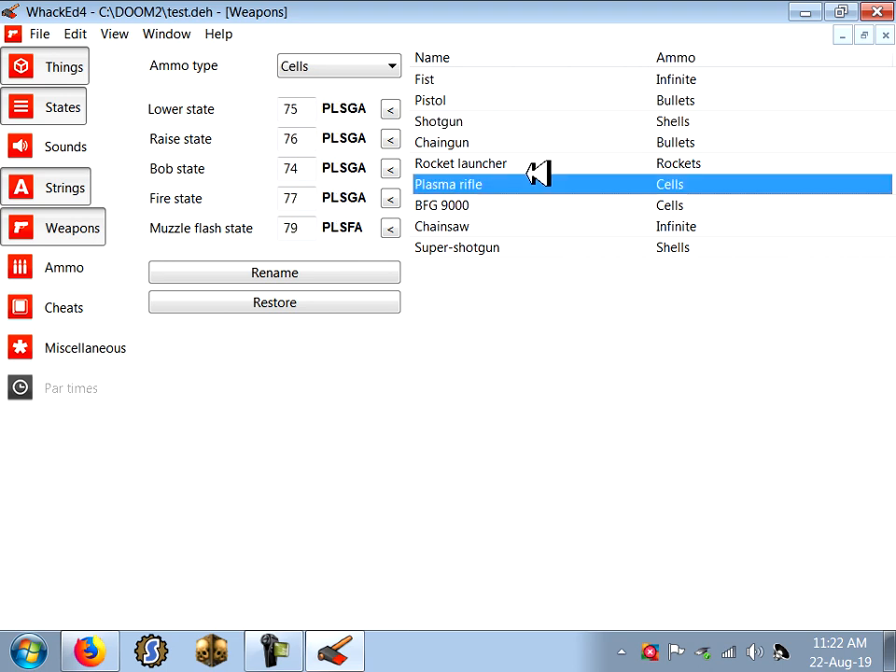
left_click(487, 204)
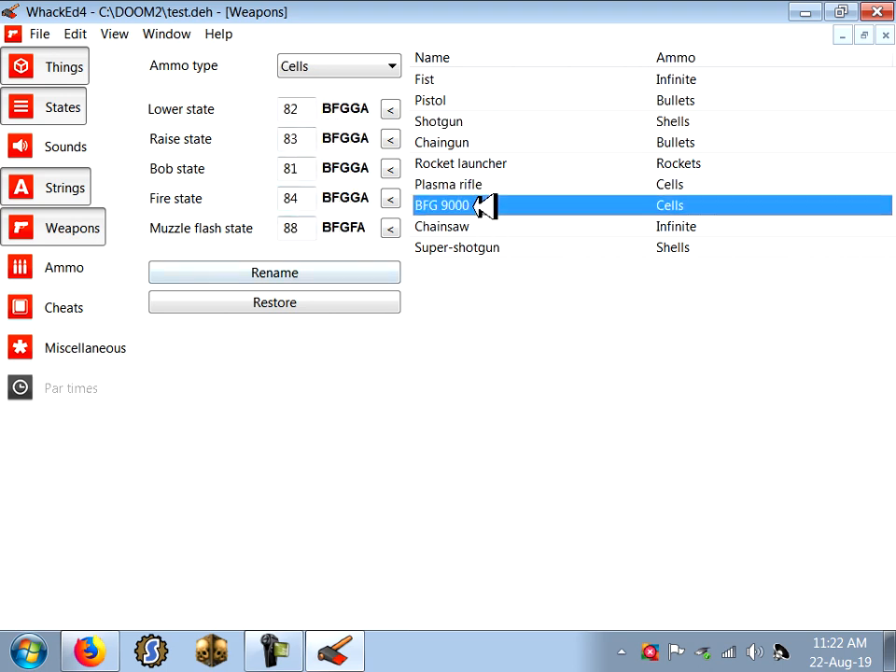
left_click(485, 227)
left_click(486, 247)
left_click(512, 141)
left_click(514, 103)
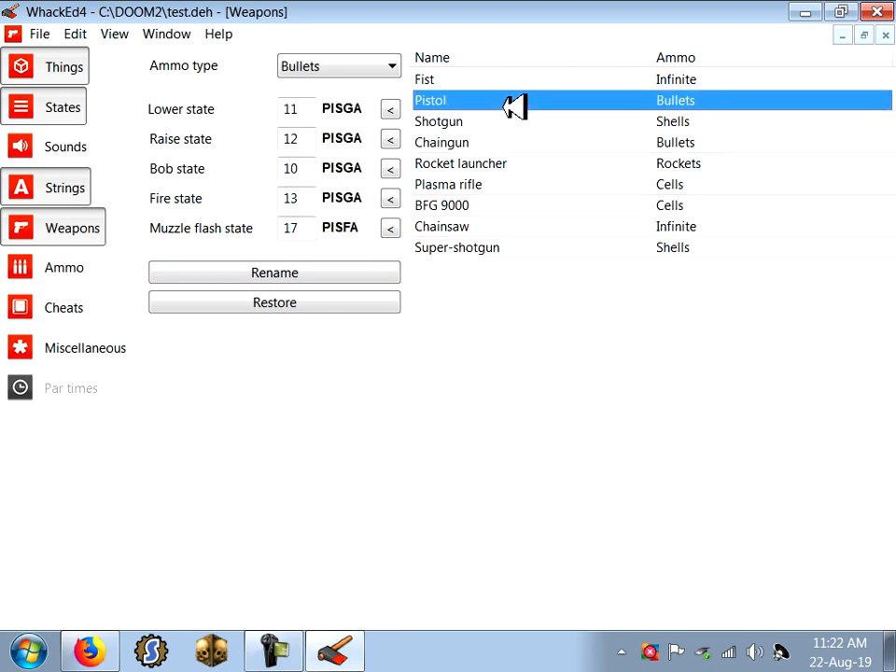
left_click(523, 80)
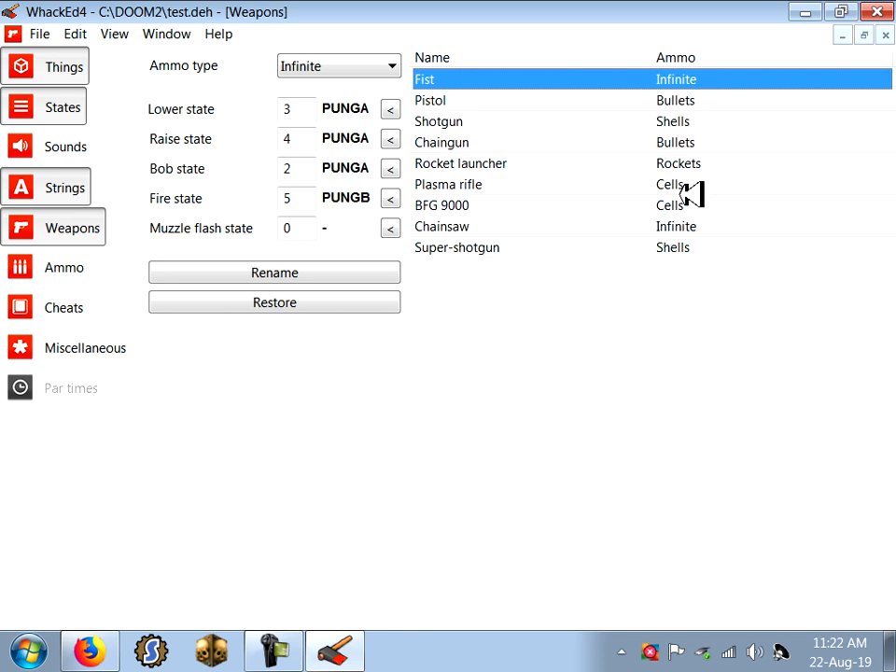
left_click(681, 101)
left_click(683, 127)
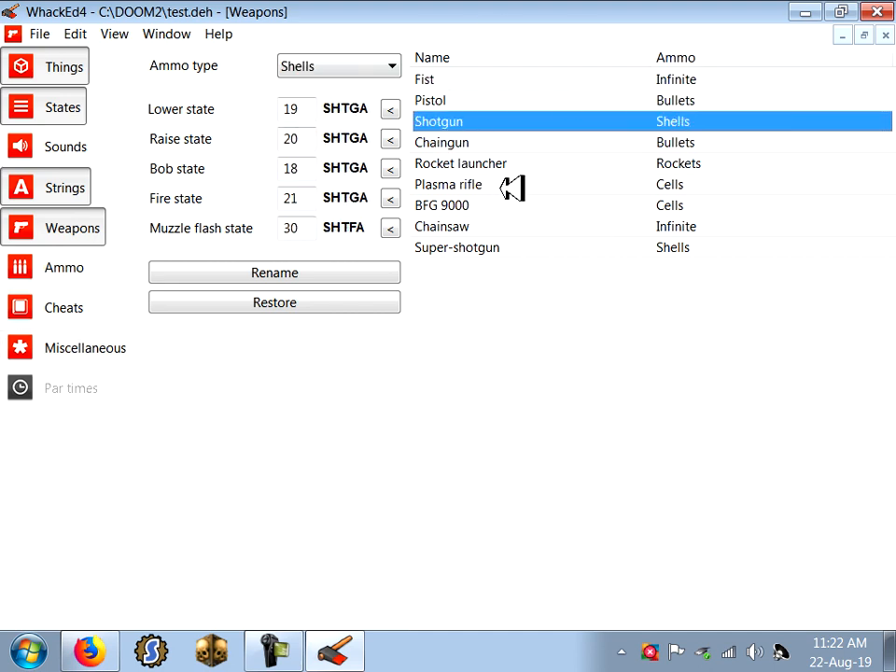
- View the chaingun's ammo type and states, and close the Weapons editor
key("Down")
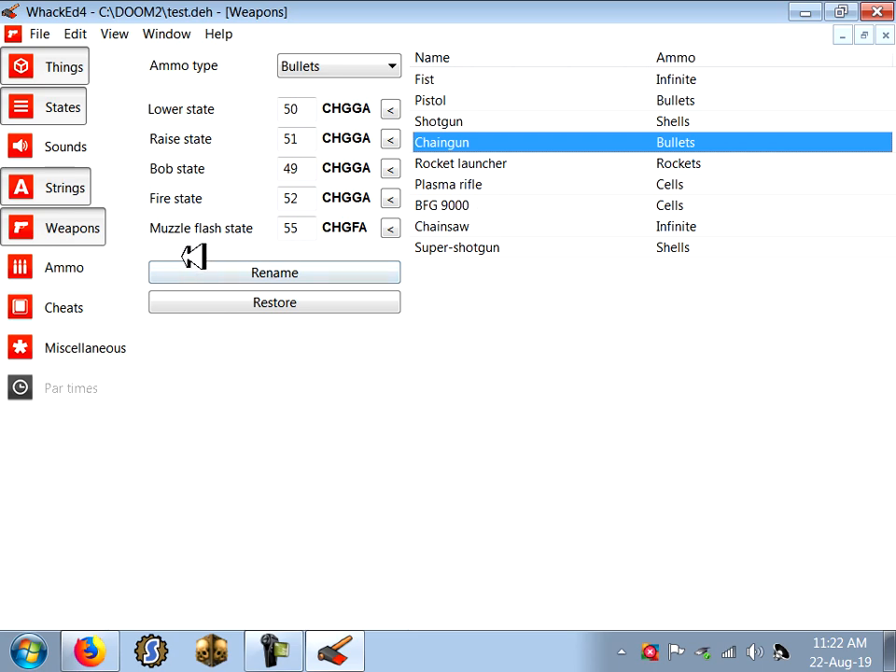
left_click(58, 230)
left_click(753, 144)
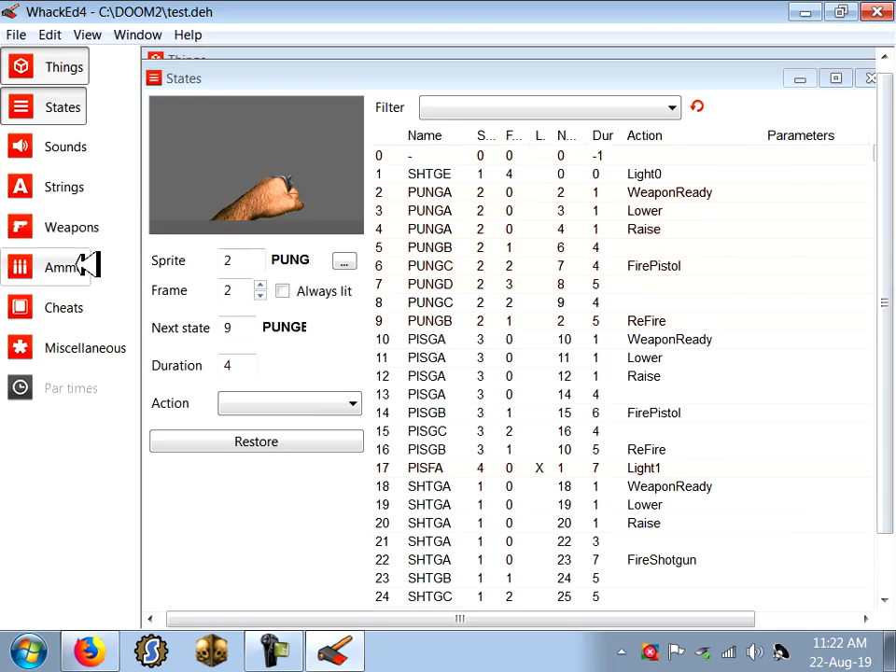
- Open the Ammo editor and examine the maximum and pickup amounts of bullets, shells, cells and rockets
left_click(84, 267)
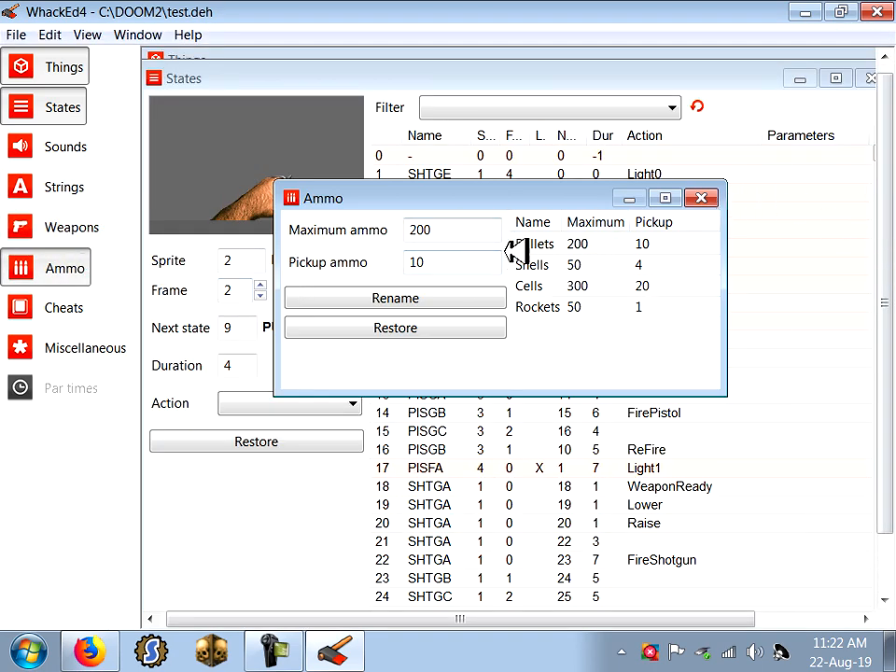
left_click(602, 263)
left_click(598, 287)
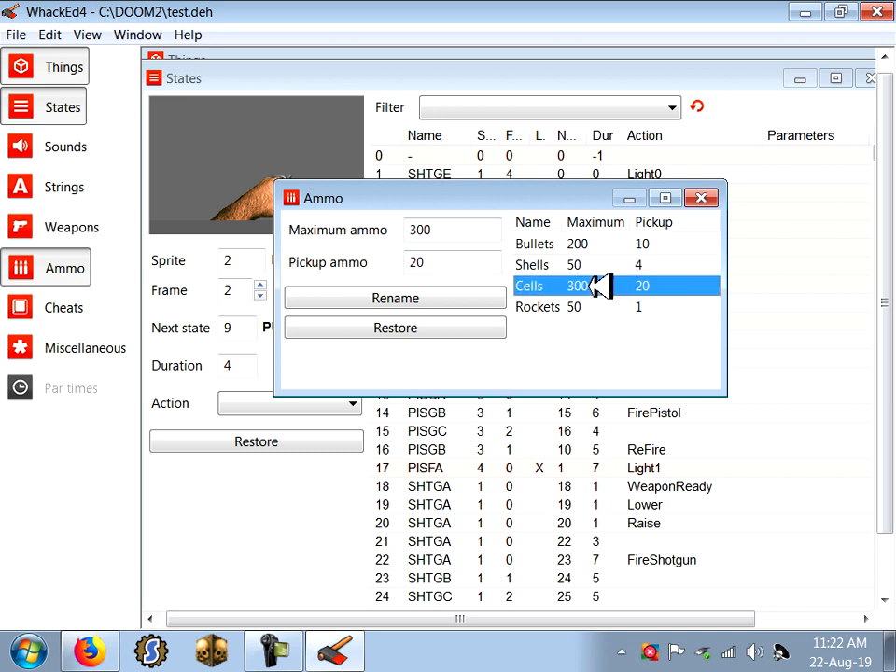
left_click(599, 305)
left_click(594, 264)
left_click(574, 243)
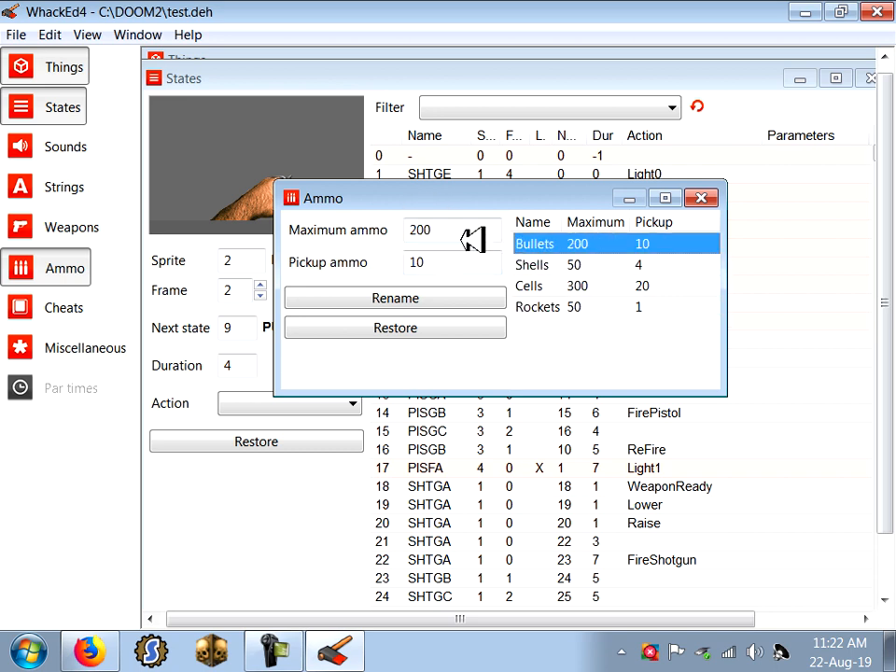
left_click(595, 263)
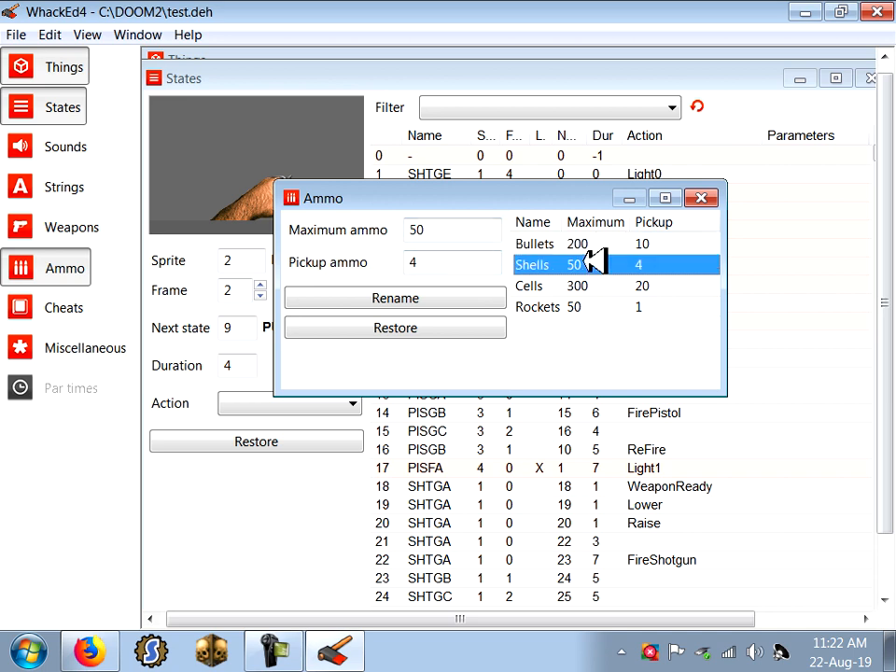
- Set the Bullets maximum ammo to 300 and pickup ammo to 20, review the other ammo types, and close the Ammo editor
left_click(592, 244)
double_click(430, 230)
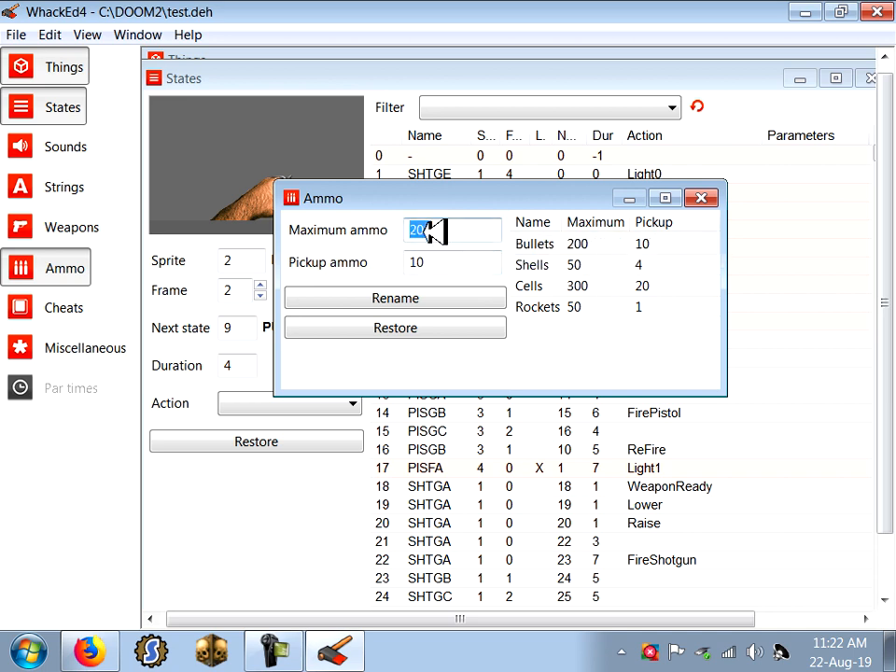
double_click(422, 230)
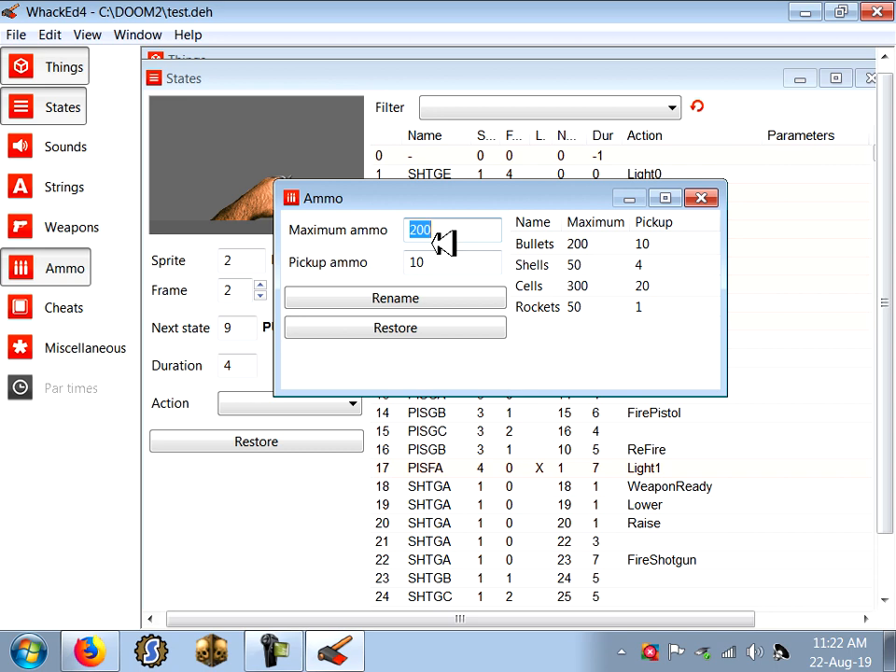
type("300")
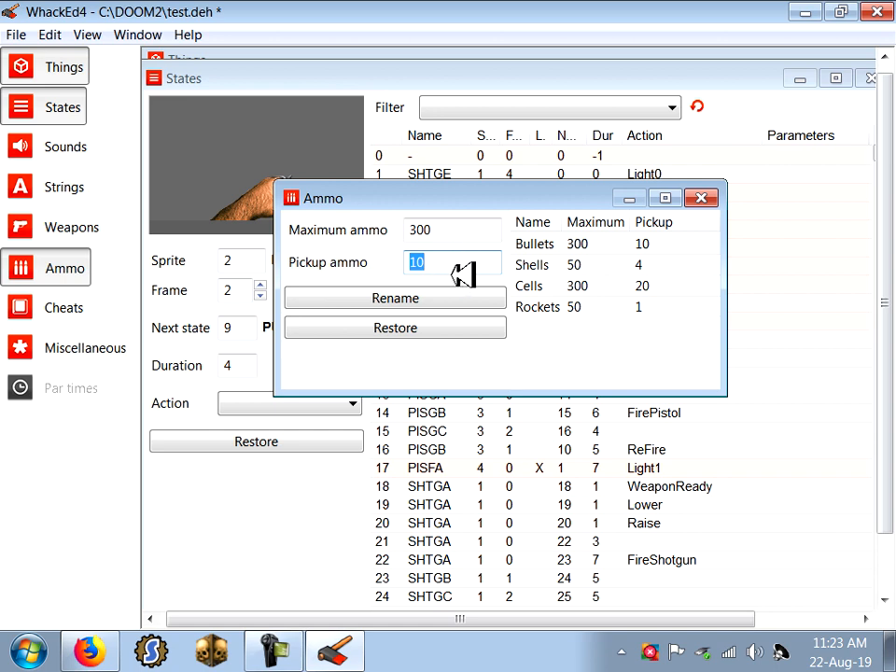
type("0")
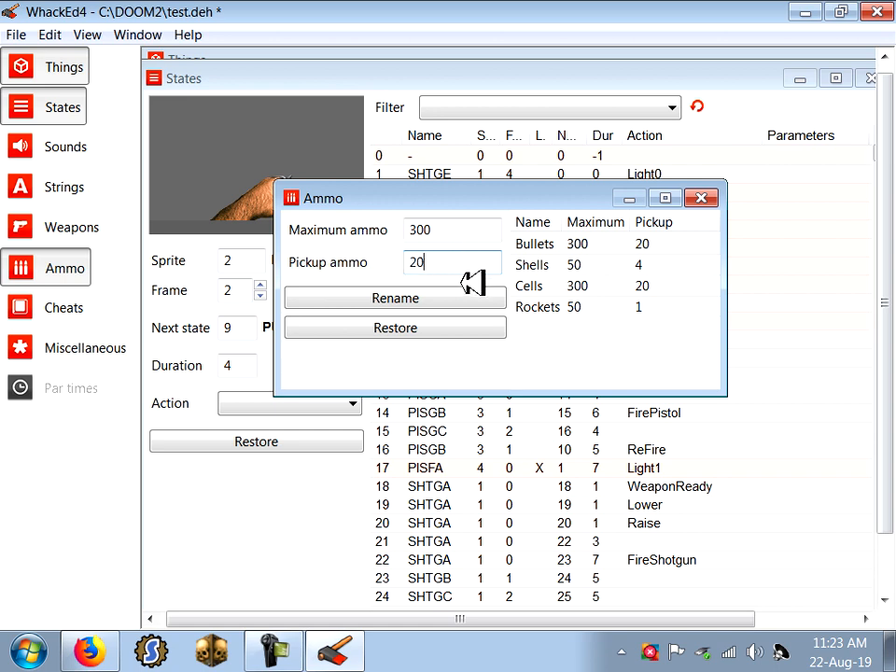
left_click(670, 245)
left_click(667, 285)
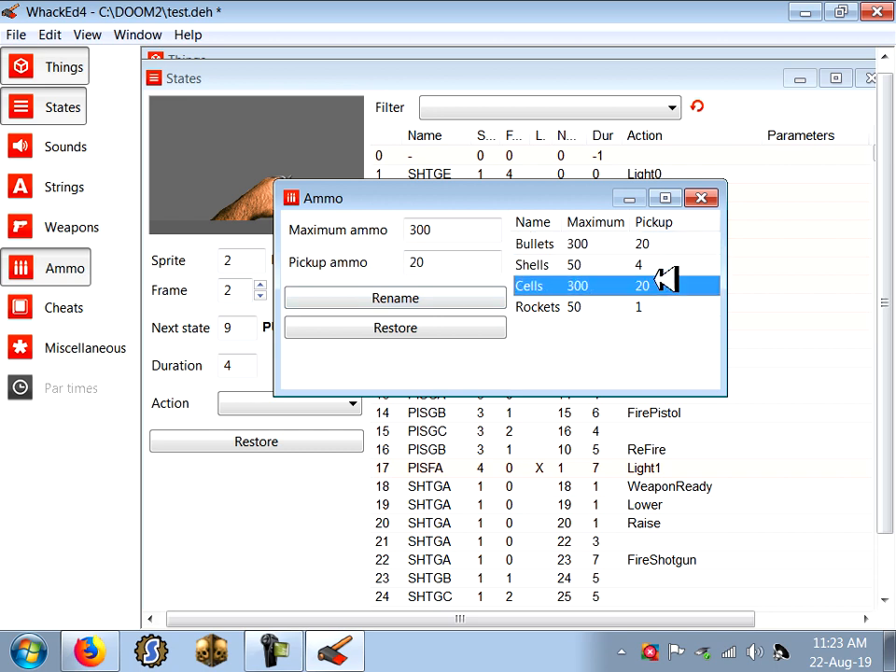
left_click(667, 305)
left_click(662, 244)
left_click(662, 263)
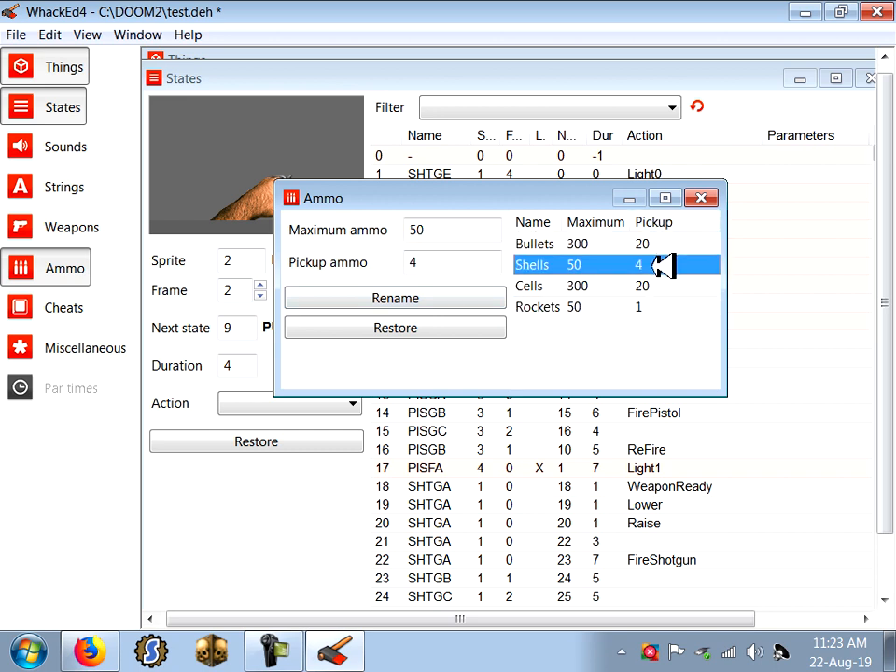
left_click(702, 198)
- Change the God mode cheat code to "frank", save the patch, and close the Cheats editor
left_click(65, 307)
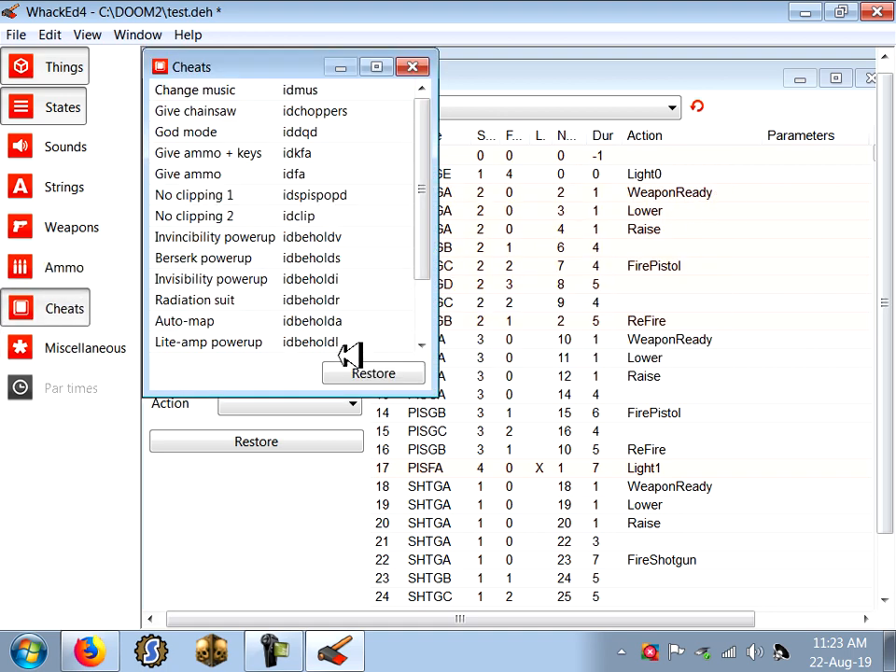
left_click_drag(444, 200, 428, 166)
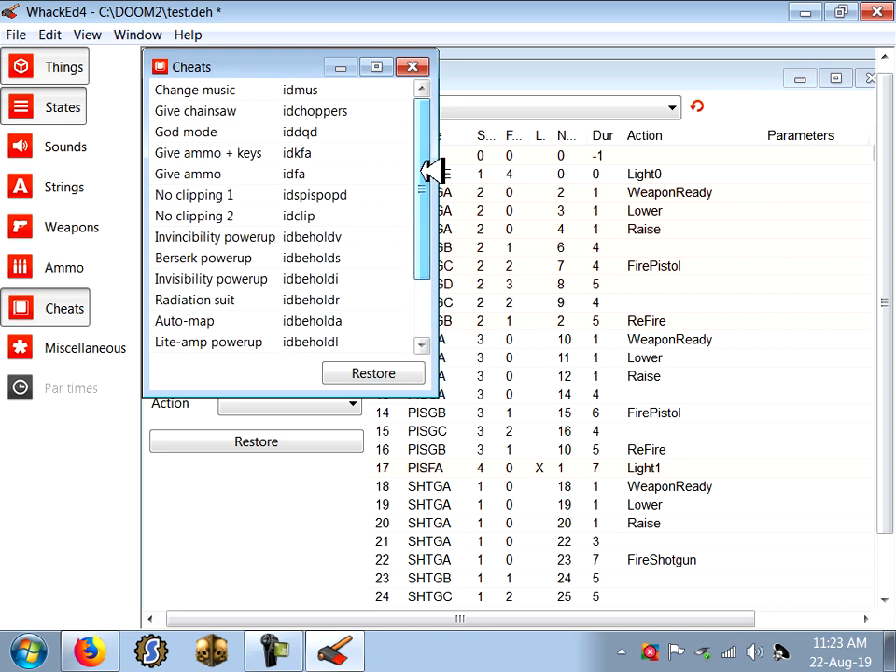
double_click(306, 132)
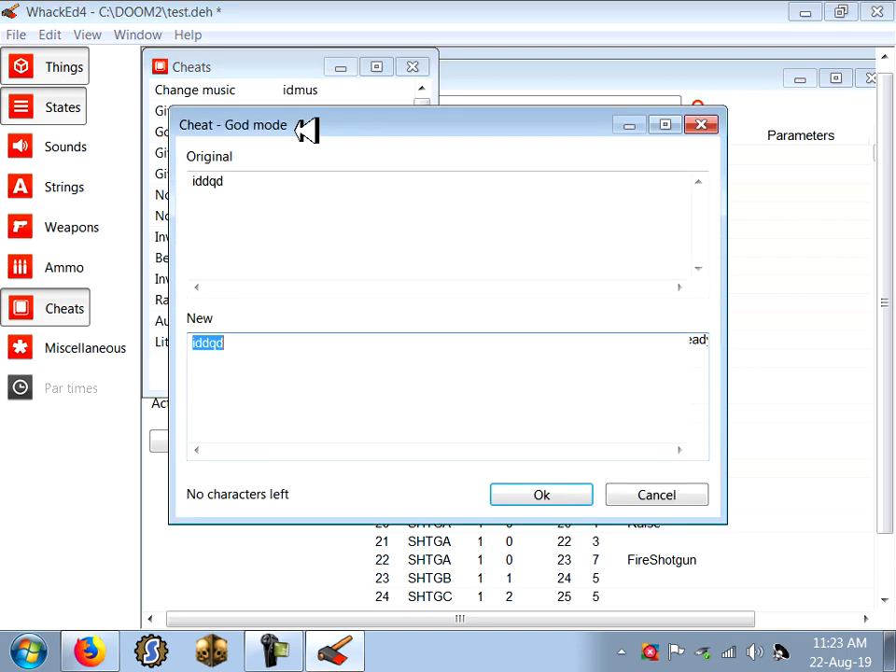
left_click_drag(251, 348, 149, 346)
type("f")
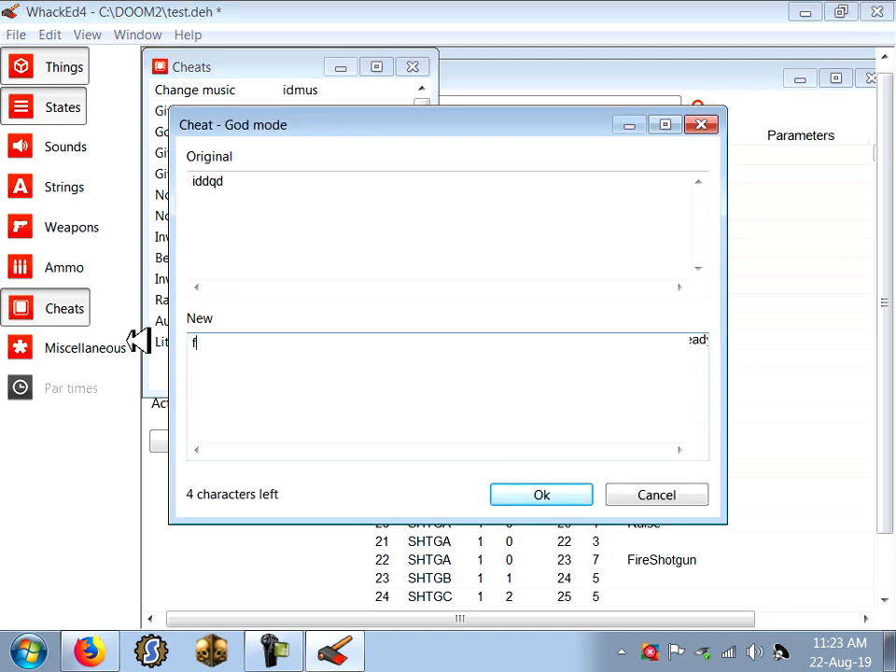
type("rank")
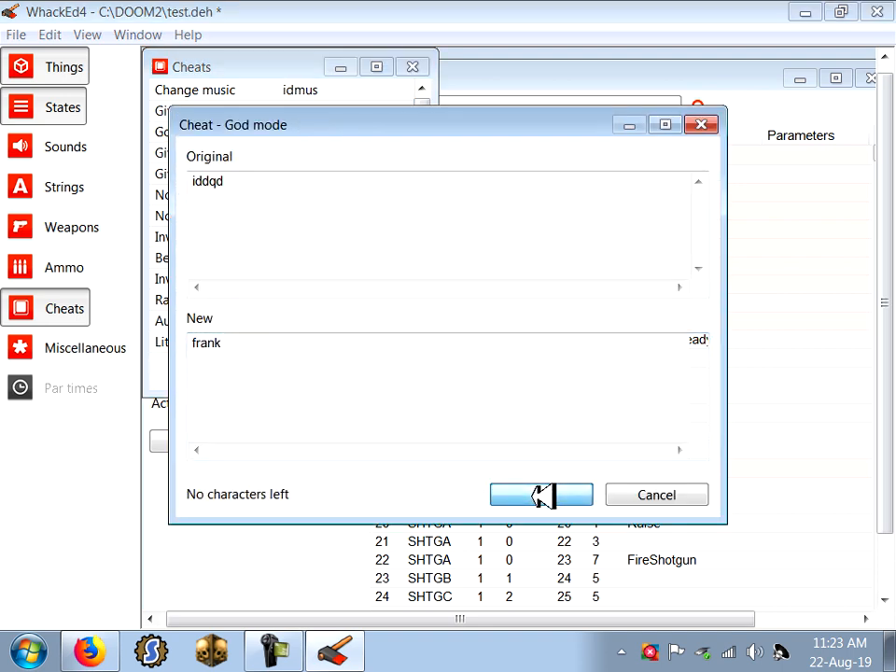
left_click(540, 494)
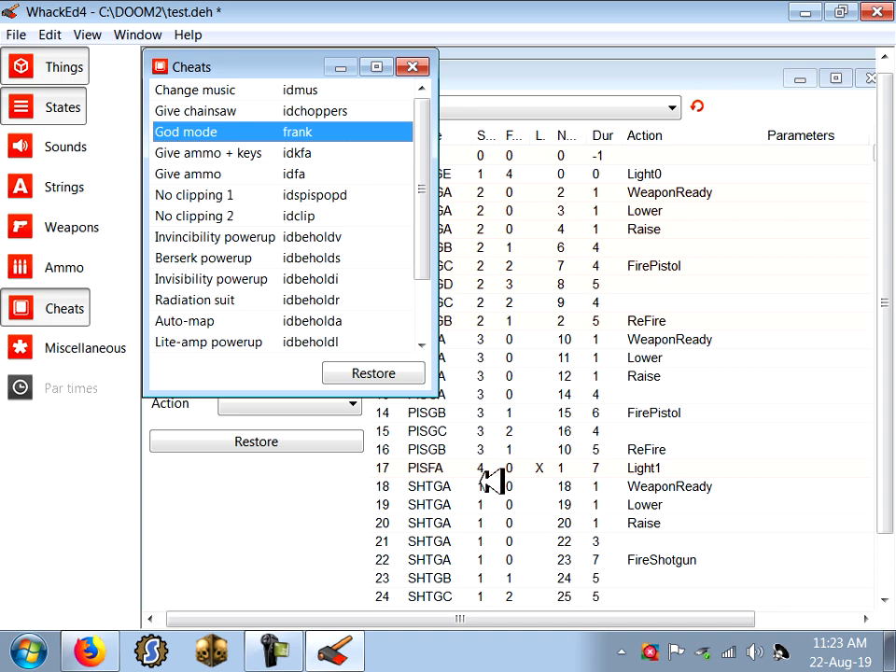
left_click(35, 35)
left_click(51, 119)
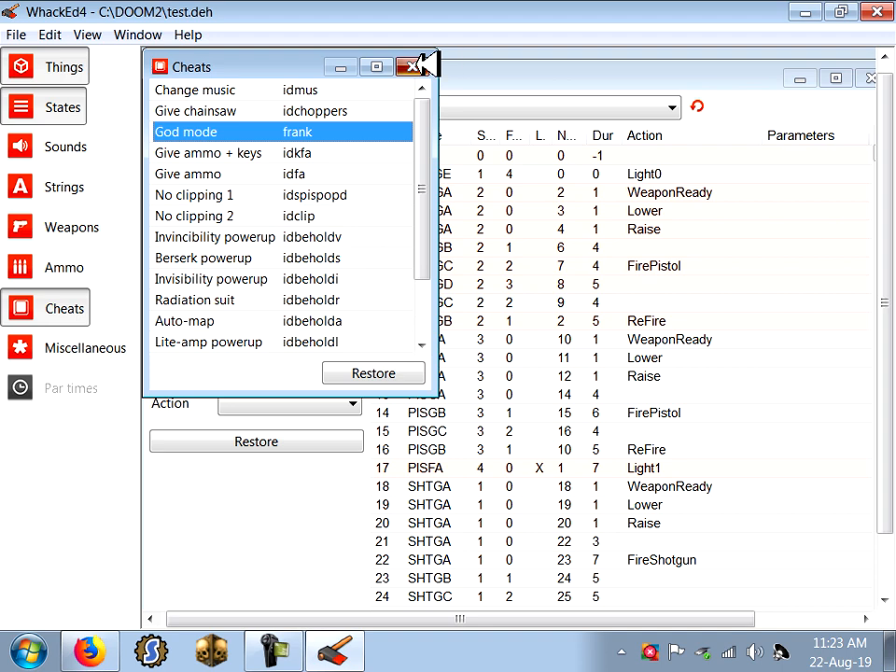
left_click(411, 66)
- Open the Miscellaneous editor and examine the maximum health and armor, cheat armor and BFG cells per shot settings
left_click(104, 349)
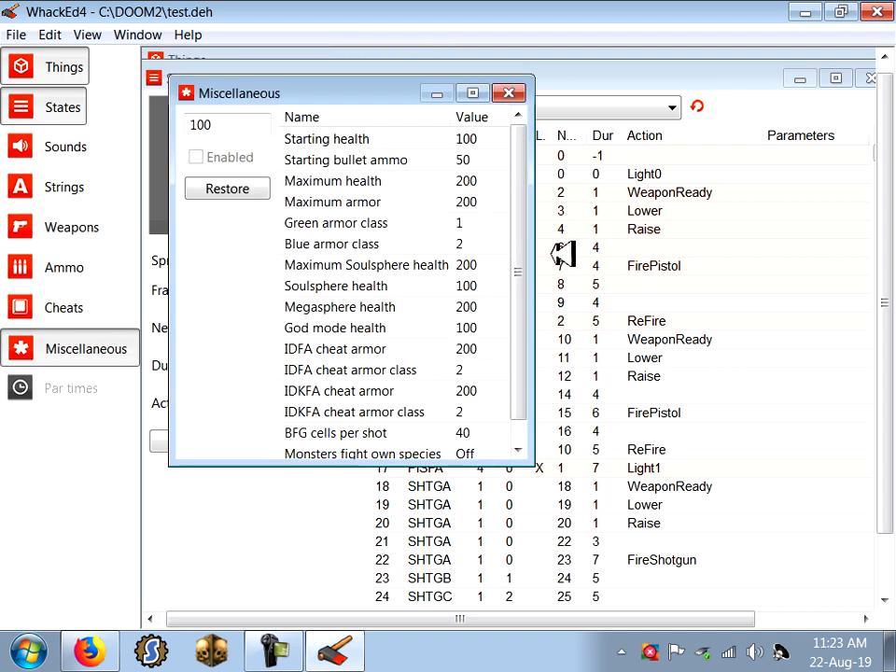
mouse_move(521, 268)
left_mouse_down()
mouse_move(524, 293)
mouse_move(520, 245)
left_mouse_up()
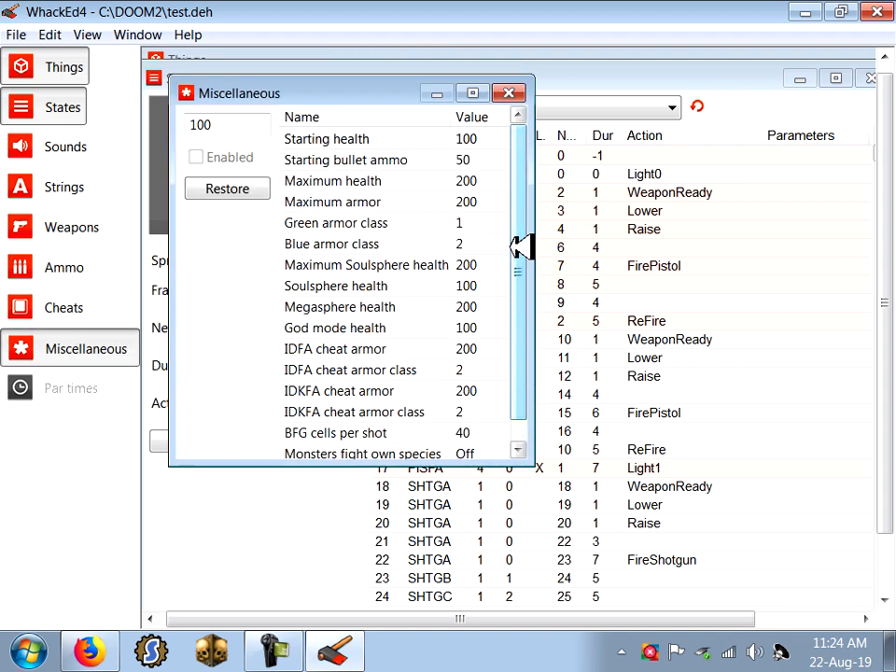
left_click(470, 182)
left_click(472, 190)
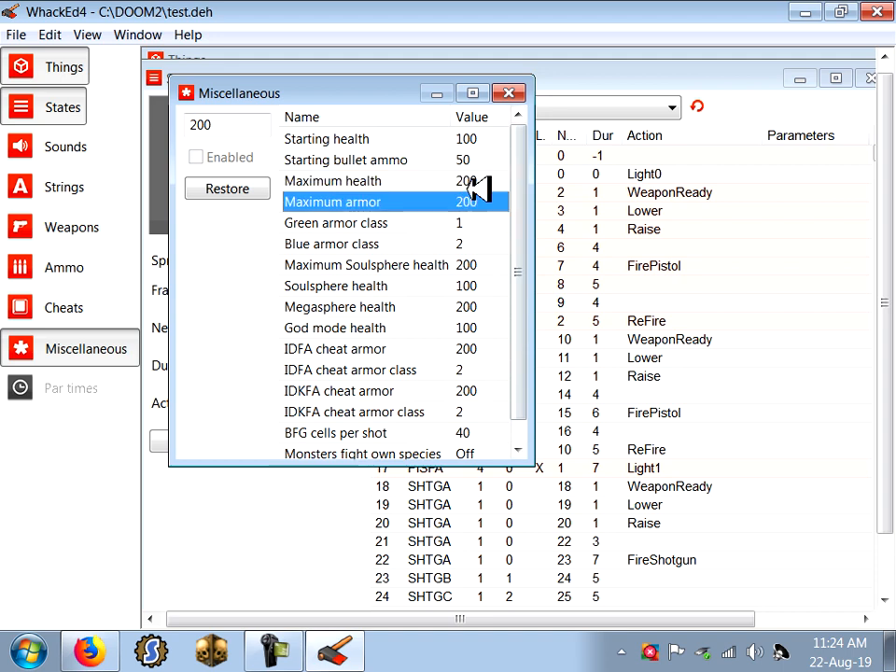
left_click(478, 181)
left_click(482, 197)
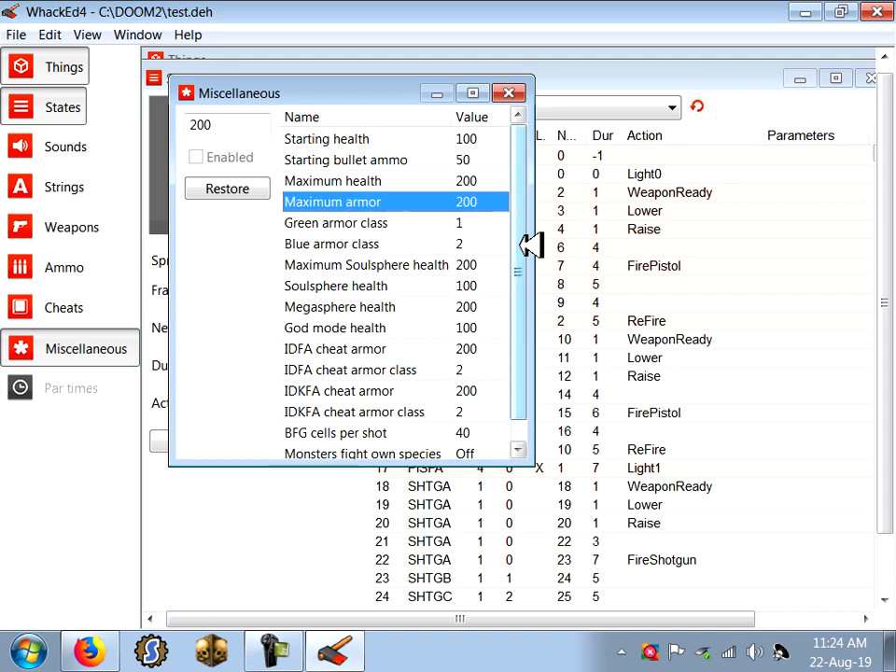
left_click_drag(520, 245, 522, 277)
left_click(466, 328)
left_click(450, 372)
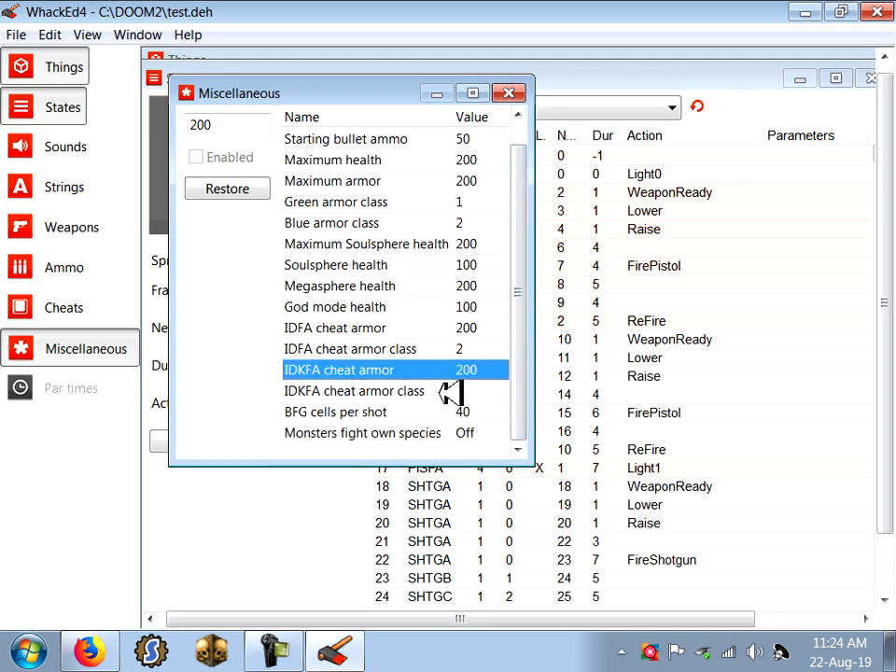
left_click(454, 412)
left_click(445, 287)
left_click(464, 412)
key("Tab")
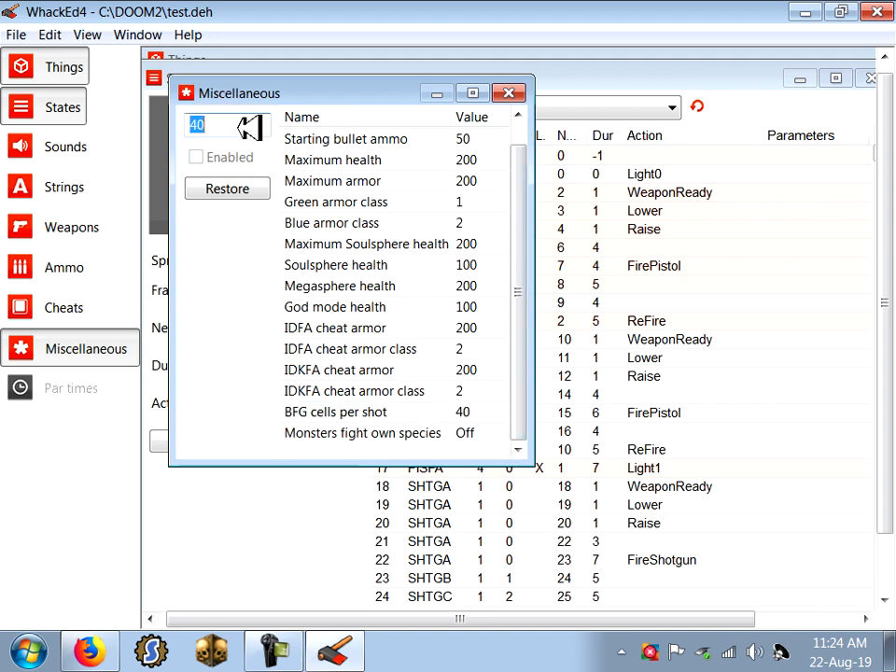
left_click(450, 414)
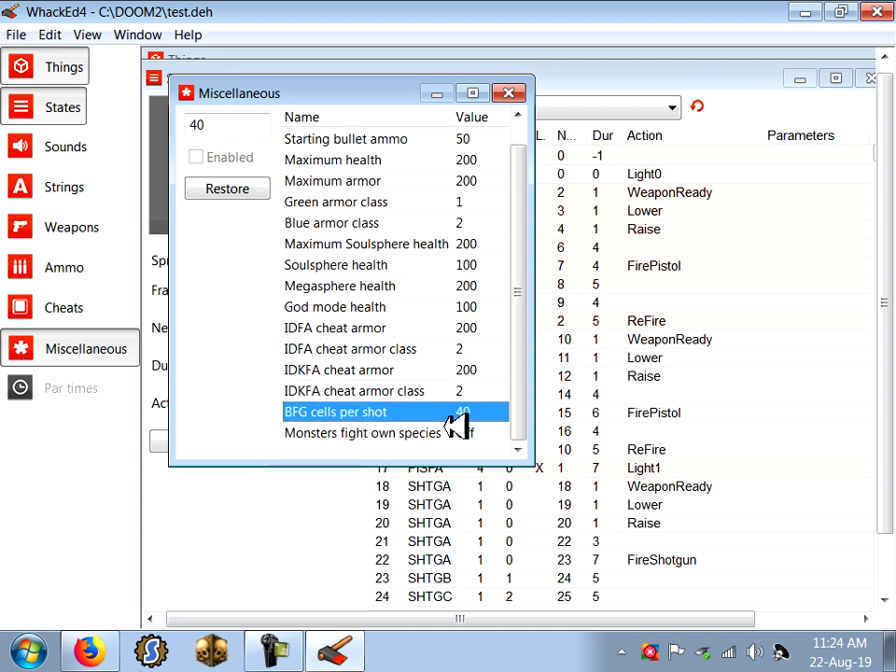
- Turn on the Monsters fight own species option, switch it back off, and close the Miscellaneous editor
left_click(411, 432)
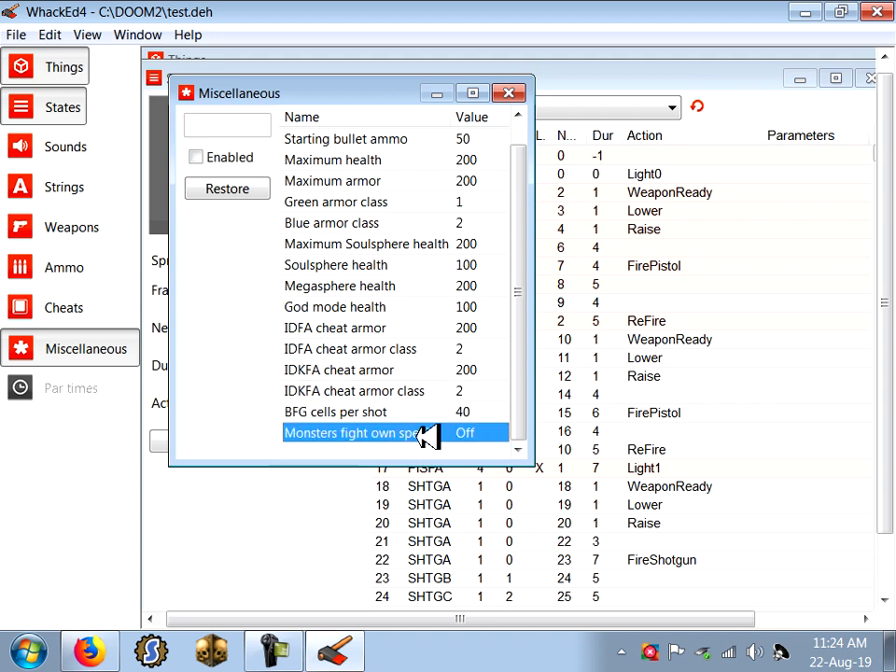
left_click(420, 428)
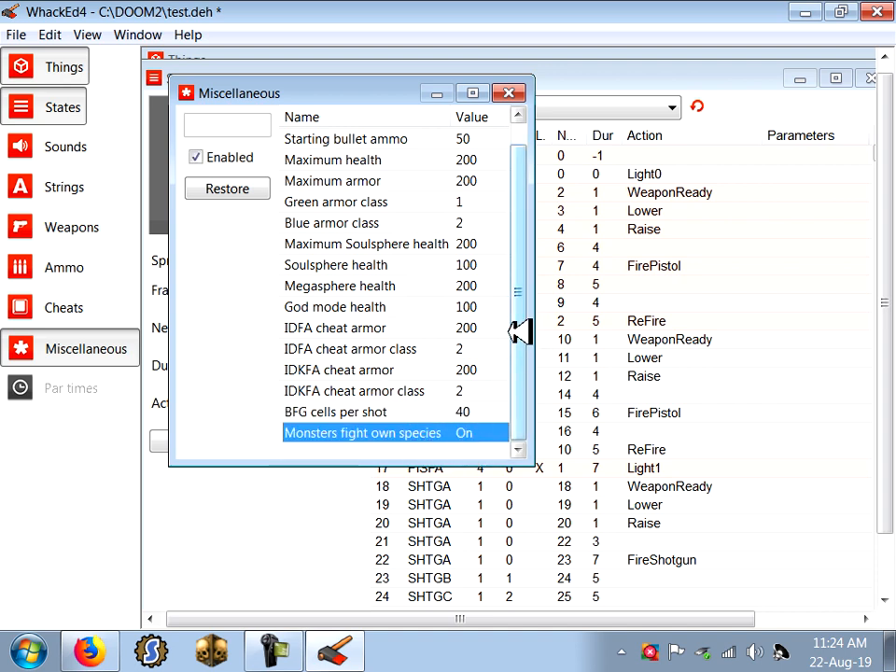
left_click(198, 158)
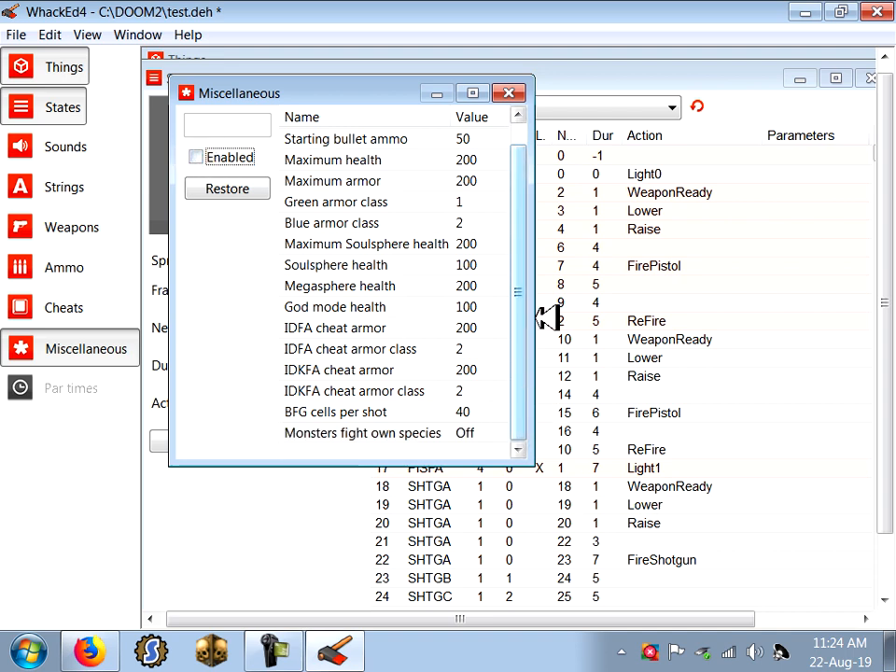
mouse_move(519, 291)
left_mouse_down()
mouse_move(522, 259)
mouse_move(456, 424)
left_mouse_up()
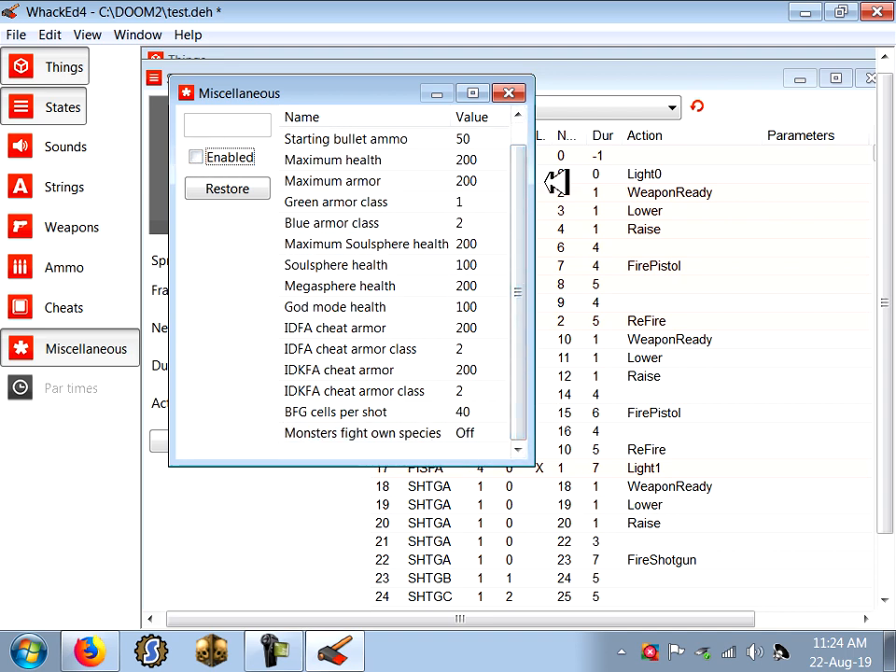
left_click(519, 90)
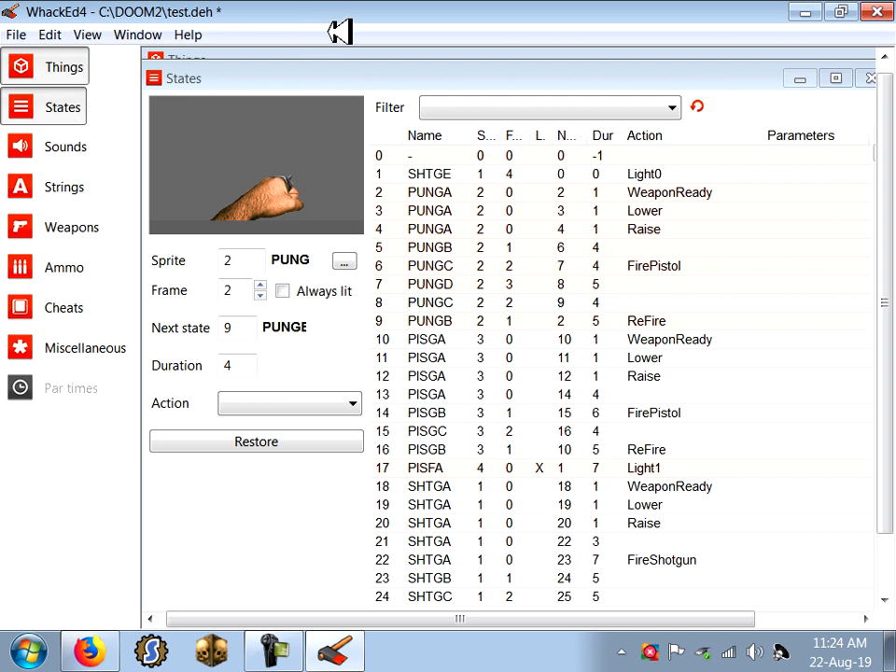
- Examine the fist's raise and punch states in the States editor and browse through the other weapon states
left_click(682, 232)
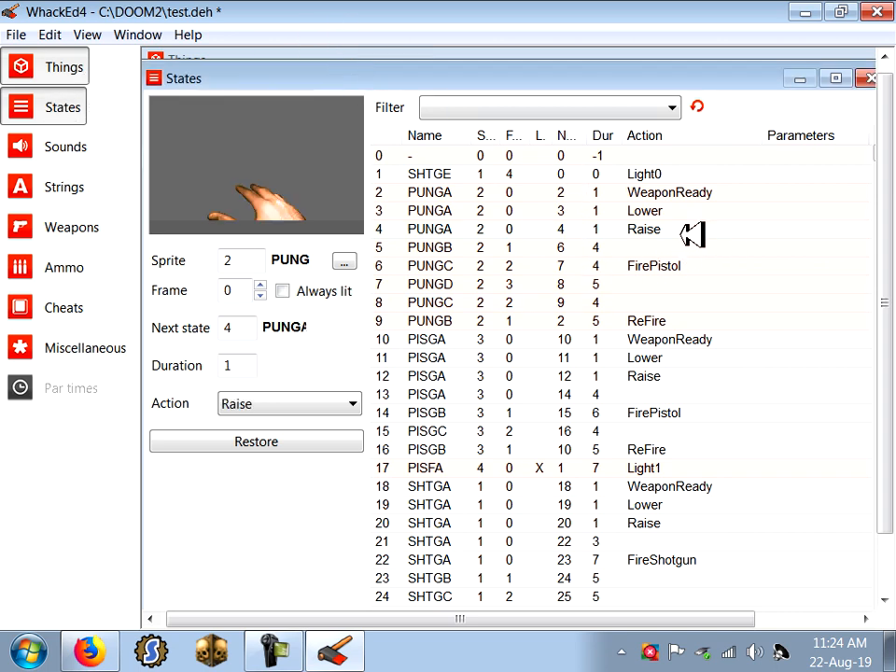
left_click(666, 260)
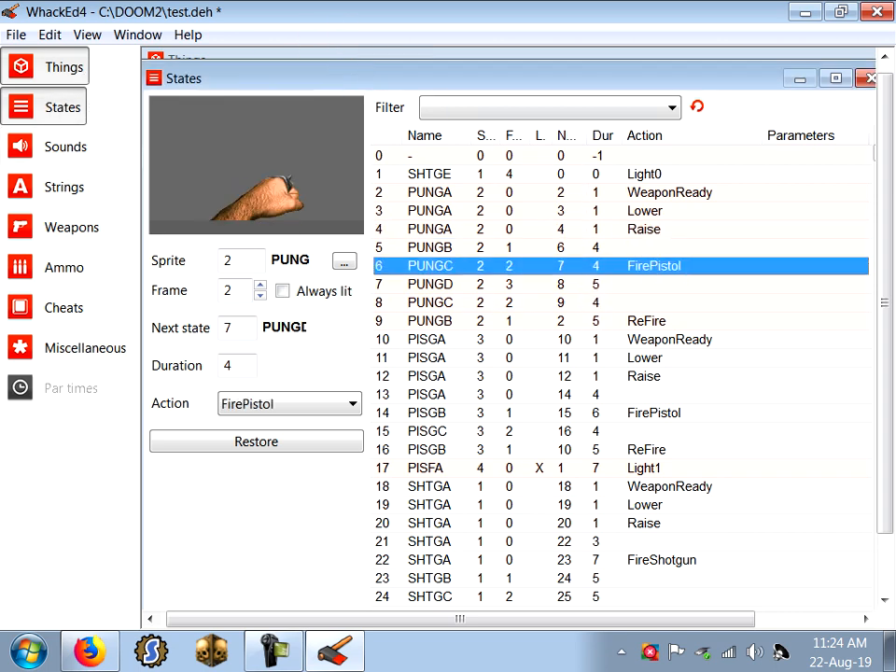
left_click(589, 303)
scroll(578, 356, "down", 15)
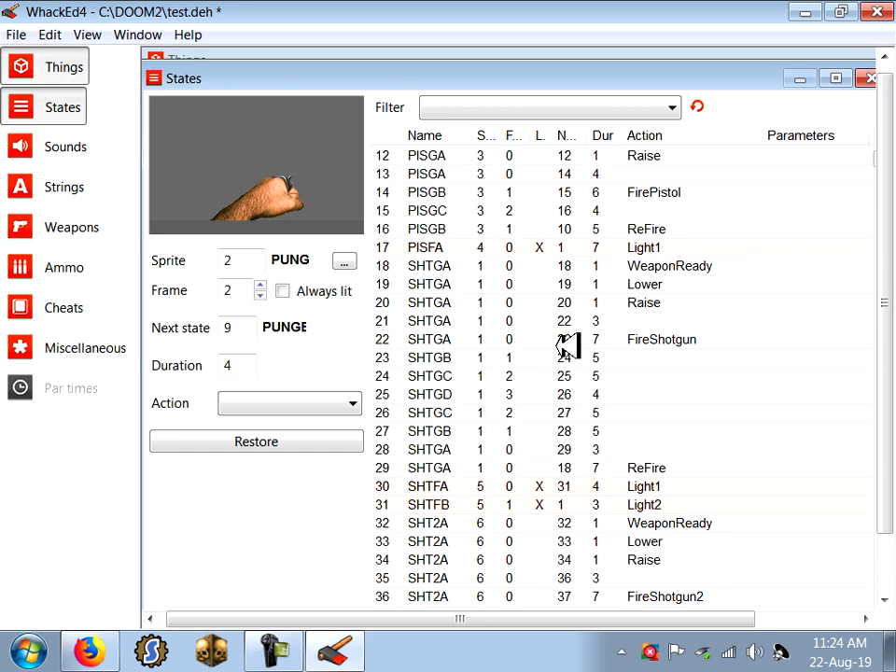
scroll(565, 326, "down", 8)
scroll(565, 328, "up", 20)
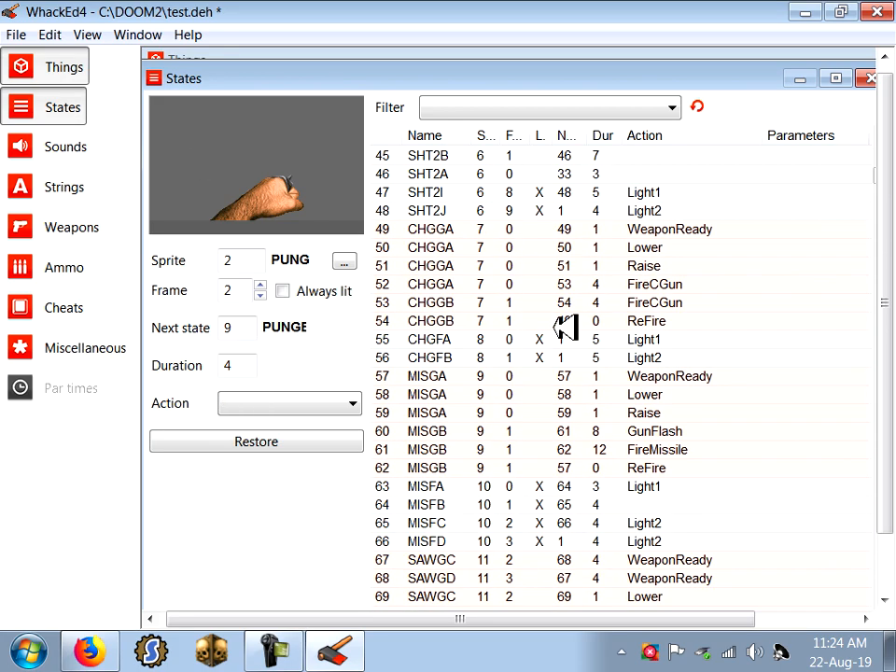
- Set the duration of the pistol's firing states 13 and 14 to 1 in the States editor
left_click(552, 373)
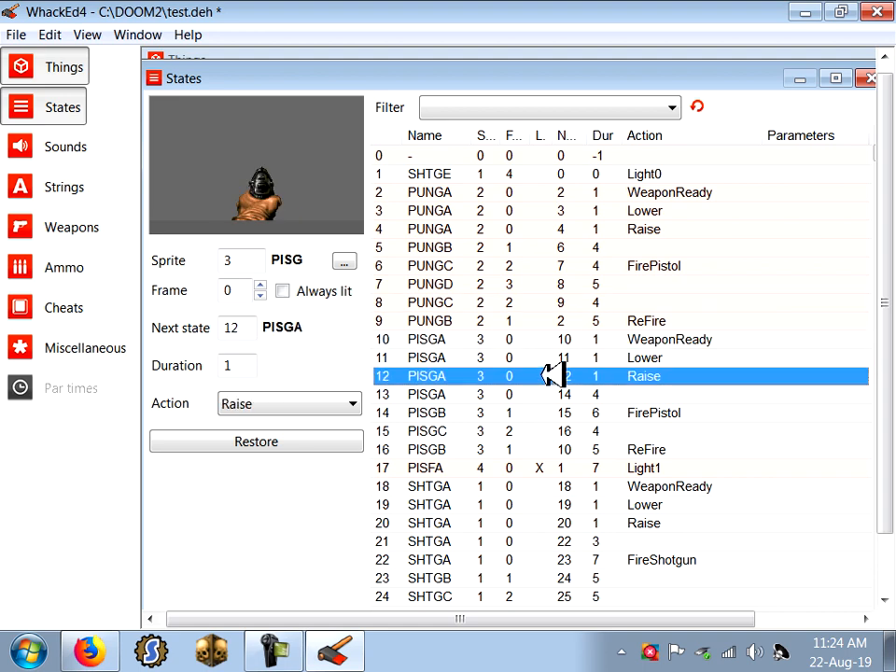
left_click(570, 393)
left_click(602, 414)
left_click(602, 402)
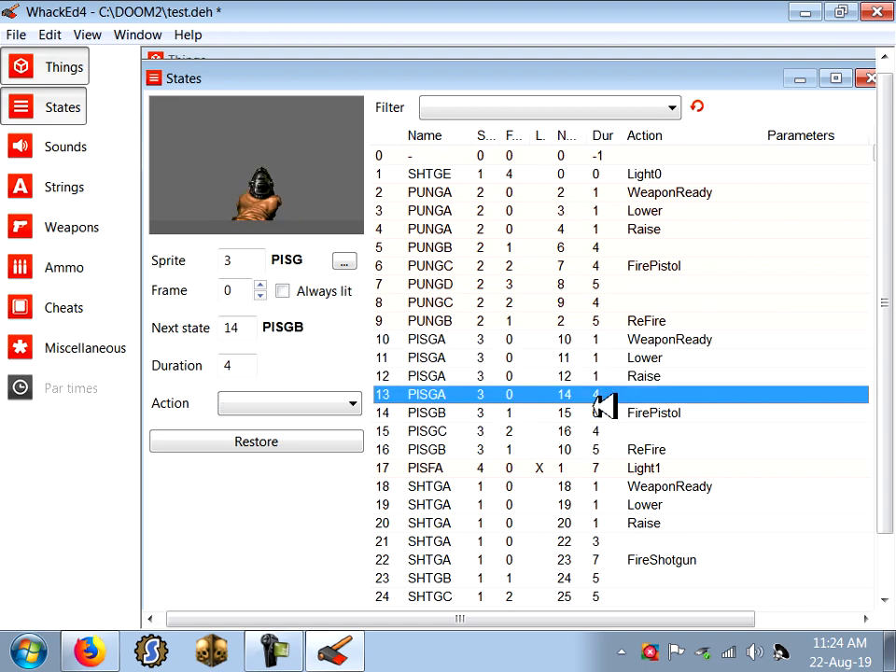
left_click(221, 371)
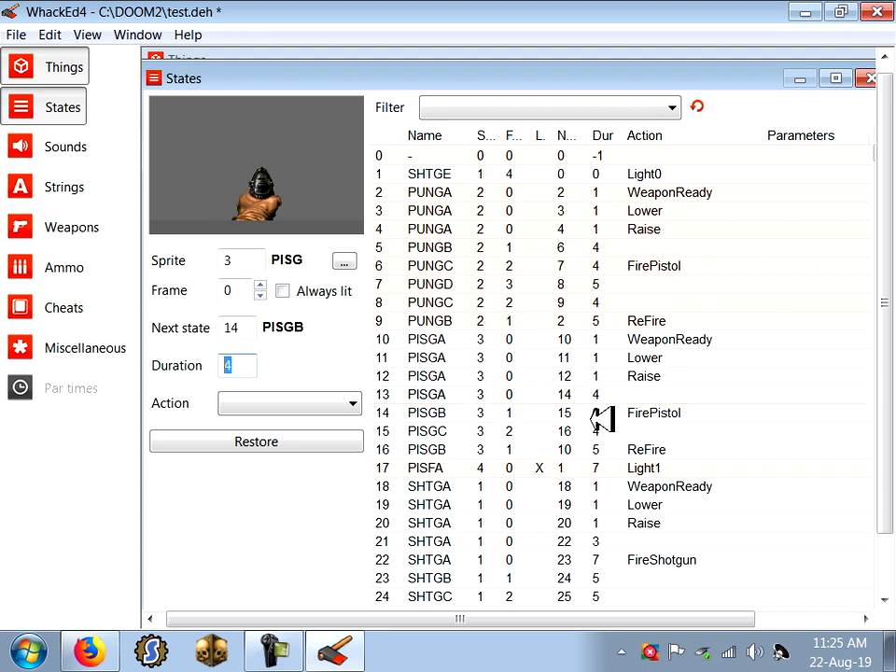
left_click(630, 415)
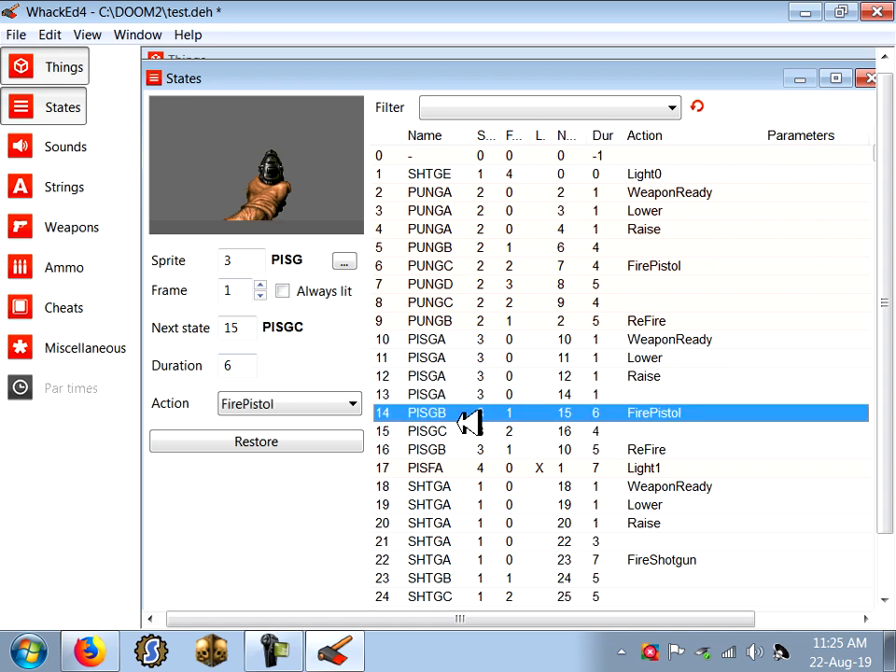
left_click(233, 365)
type("1")
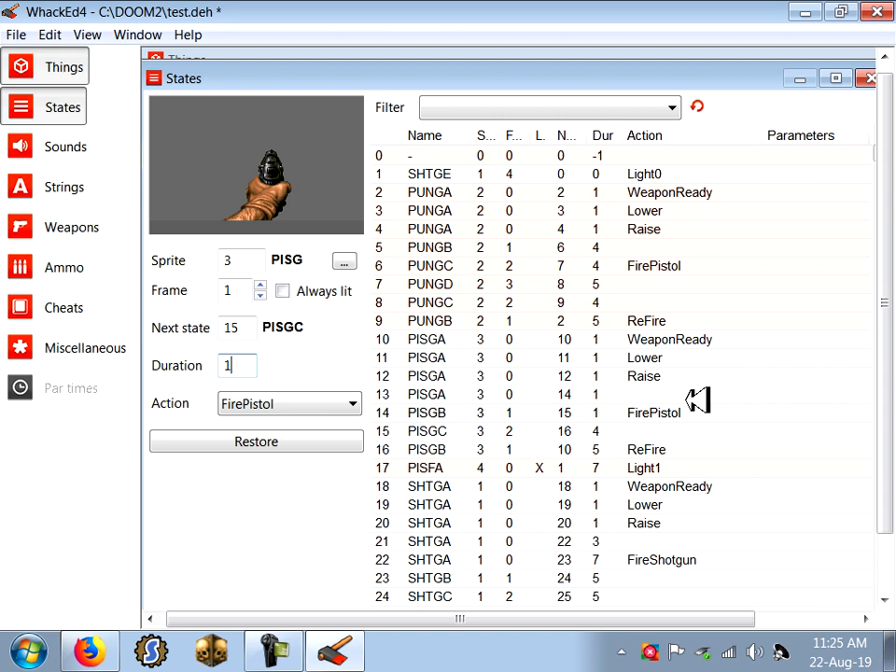
- Set the duration of pistol states 15 and 16 and muzzle flash state 17 to 1
left_click(633, 431)
left_click(234, 366)
type("1")
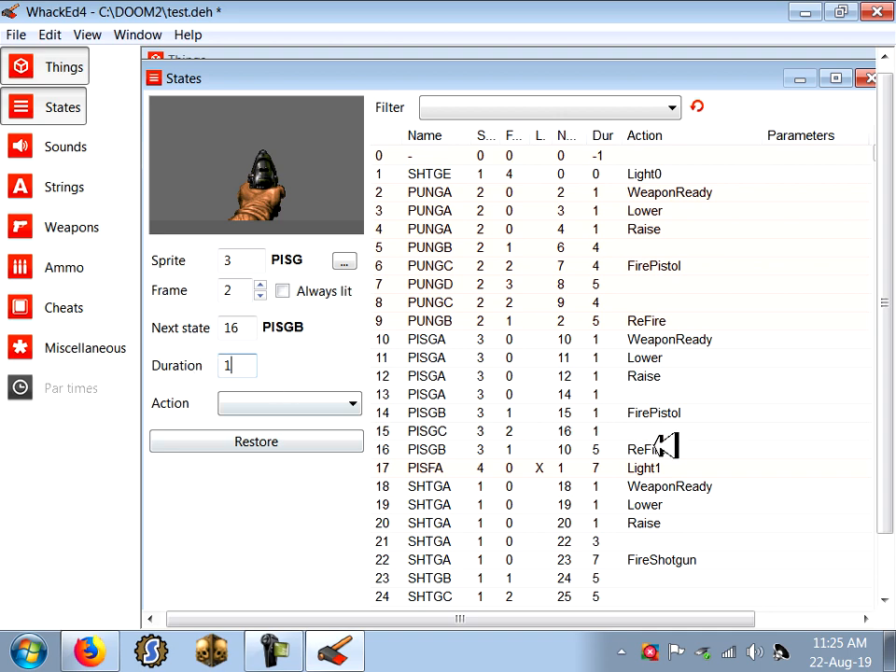
left_click(666, 446)
left_click(234, 365)
left_click(704, 468)
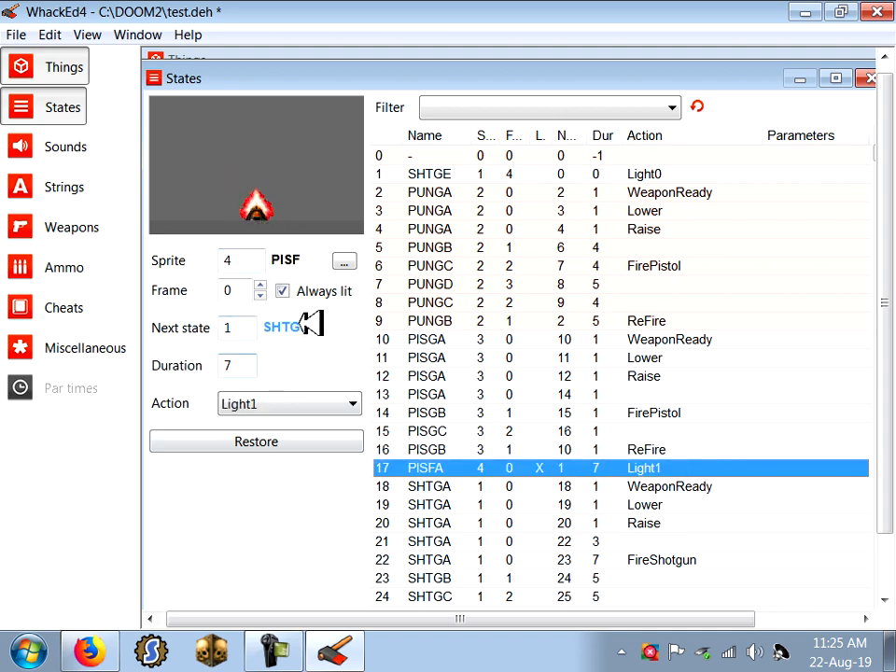
left_click(232, 366)
type("1")
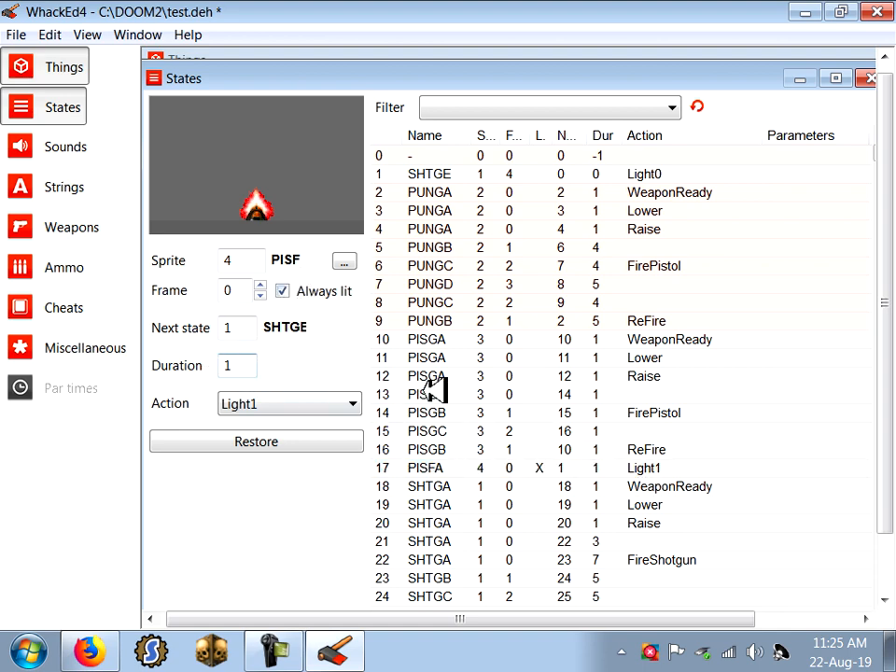
- Turn on Always lit for pistol firing state 14, switch it back off, and review the pistol states
left_click(681, 414)
left_click(285, 291)
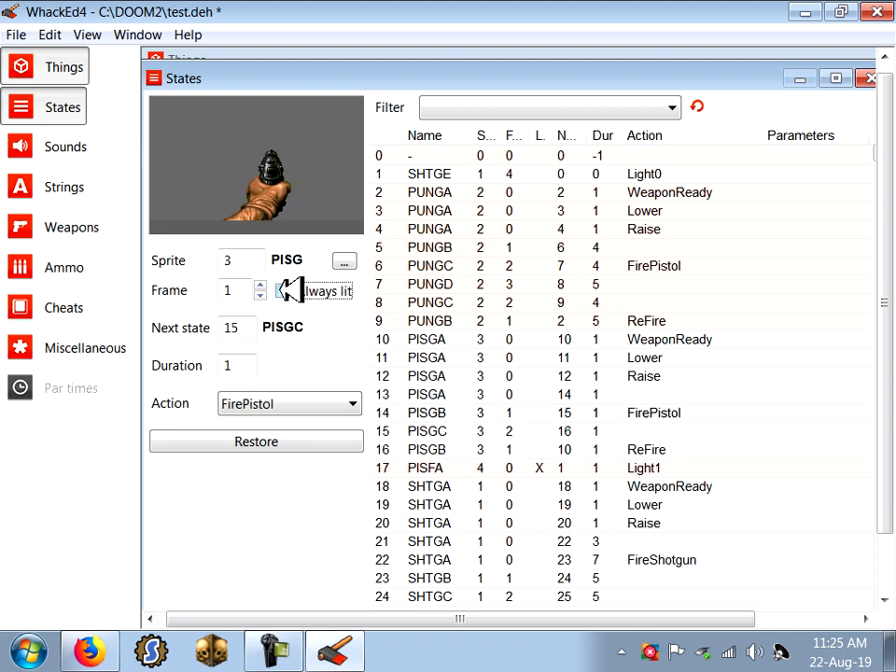
left_click(288, 291)
left_click(605, 377)
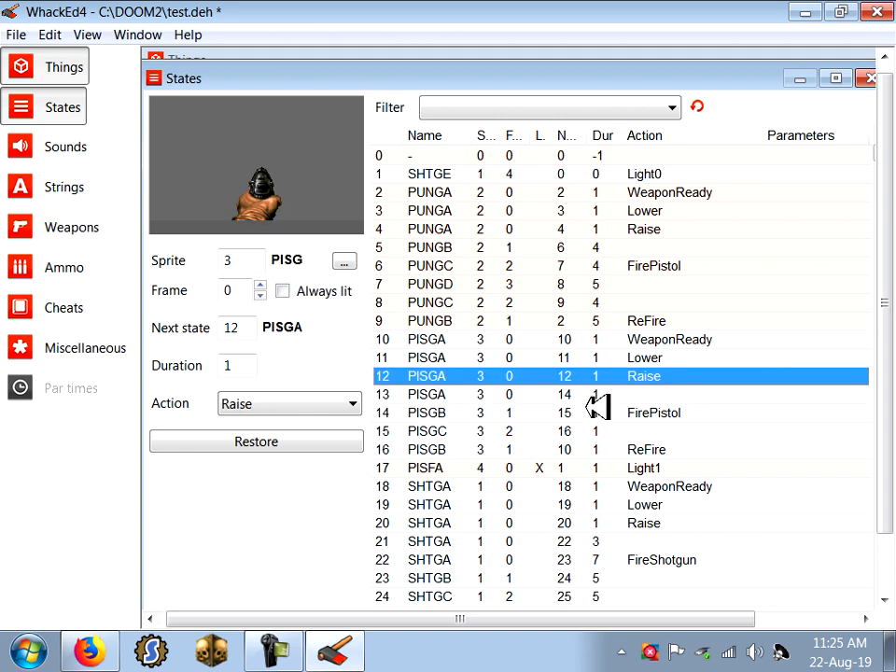
left_click(597, 414)
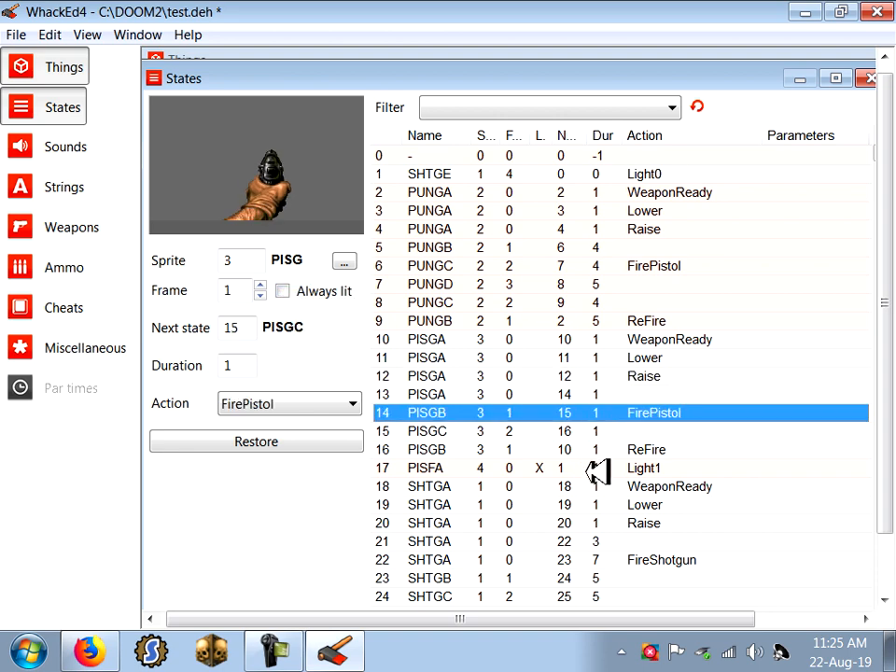
left_click(607, 469)
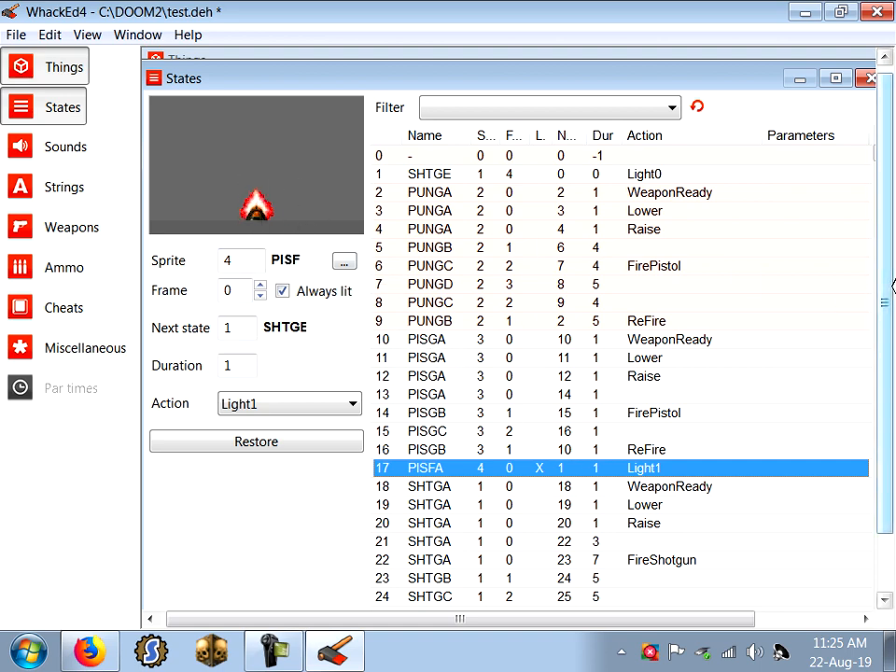
- Examine the always-lit PMAP states 862 to 866 and widen the Lit column in the states list
left_click_drag(890, 361, 882, 406)
scroll(892, 244, "up", 2)
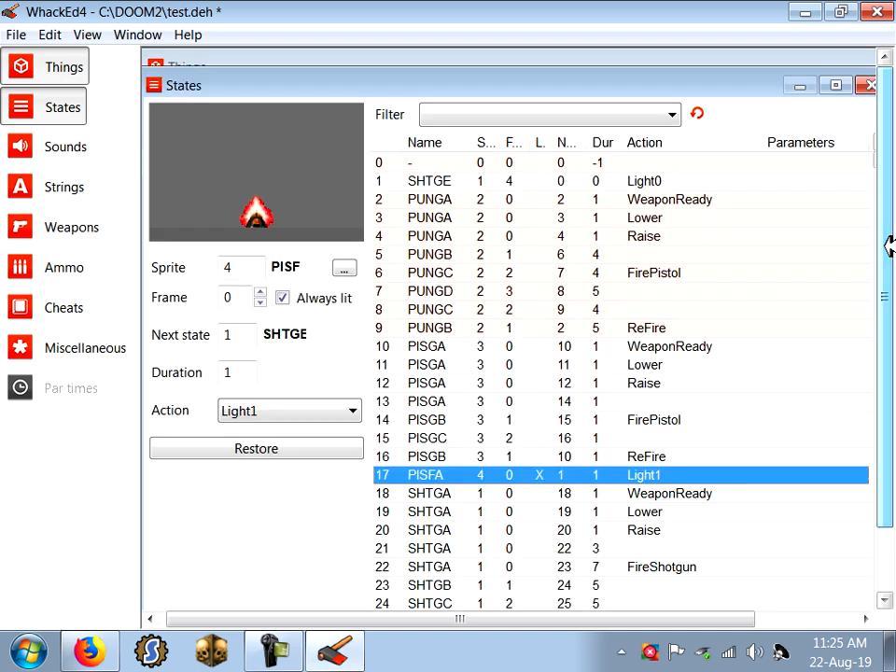
left_click(668, 114)
scroll(794, 551, "up", 1)
left_click(478, 184)
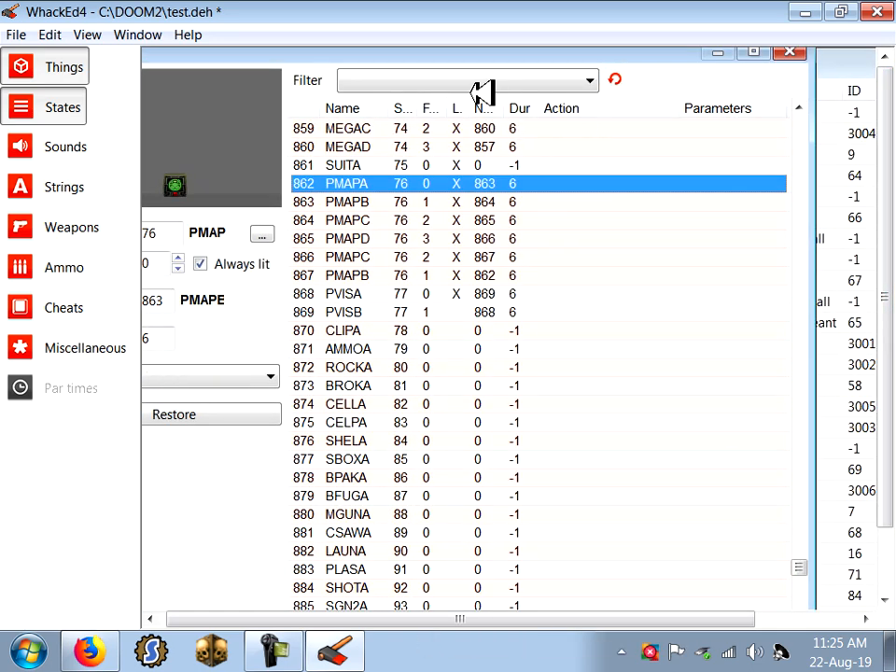
left_click_drag(487, 58, 544, 64)
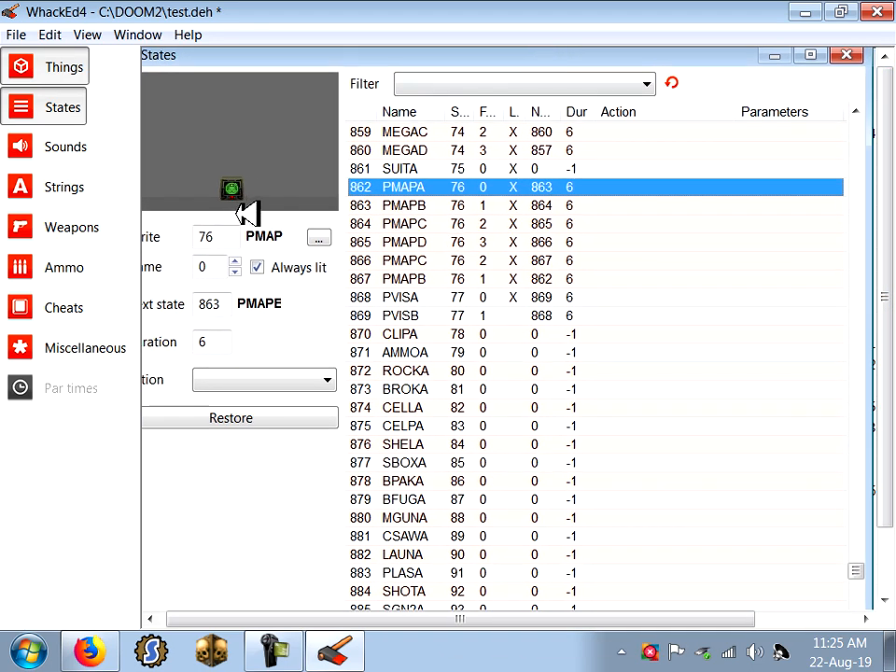
left_click(504, 224)
left_click(523, 260)
left_click_drag(527, 111, 541, 112)
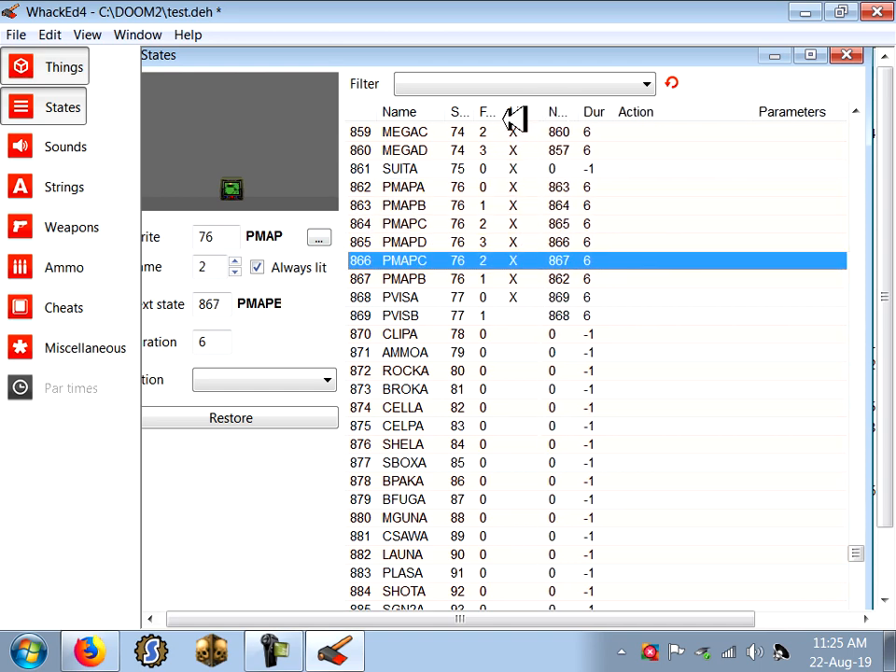
- Return to the start of the states list and examine pistol flash state 17 and shotgun raise state 20
left_click_drag(865, 550, 878, 117)
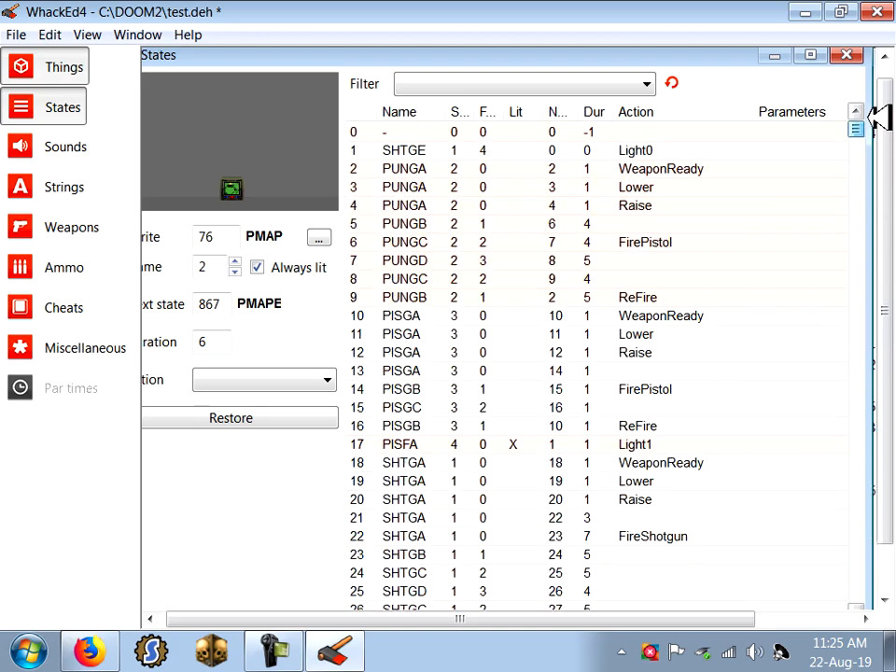
left_click(513, 408)
left_click(517, 444)
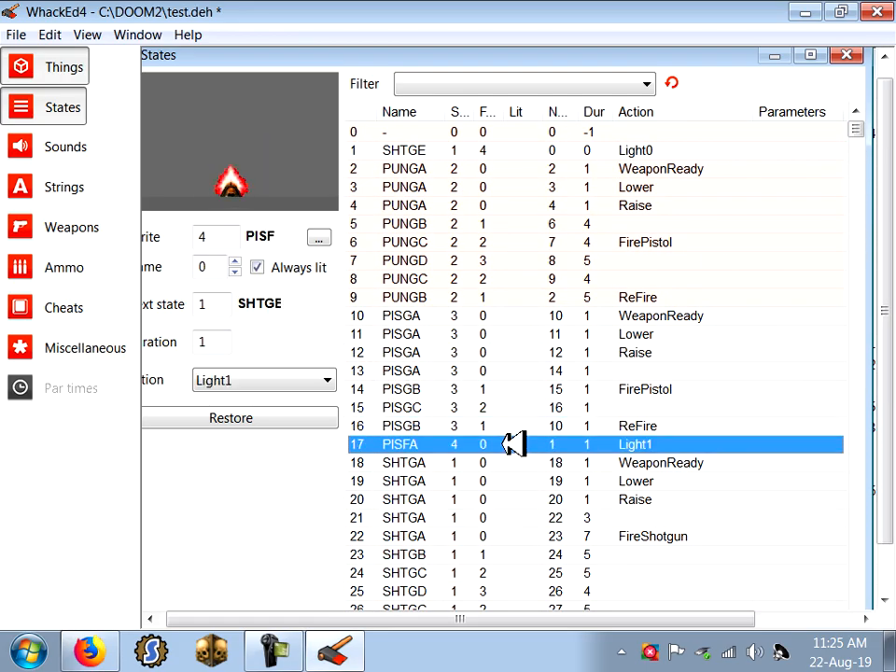
left_click(506, 500)
left_click_drag(365, 54, 380, 54)
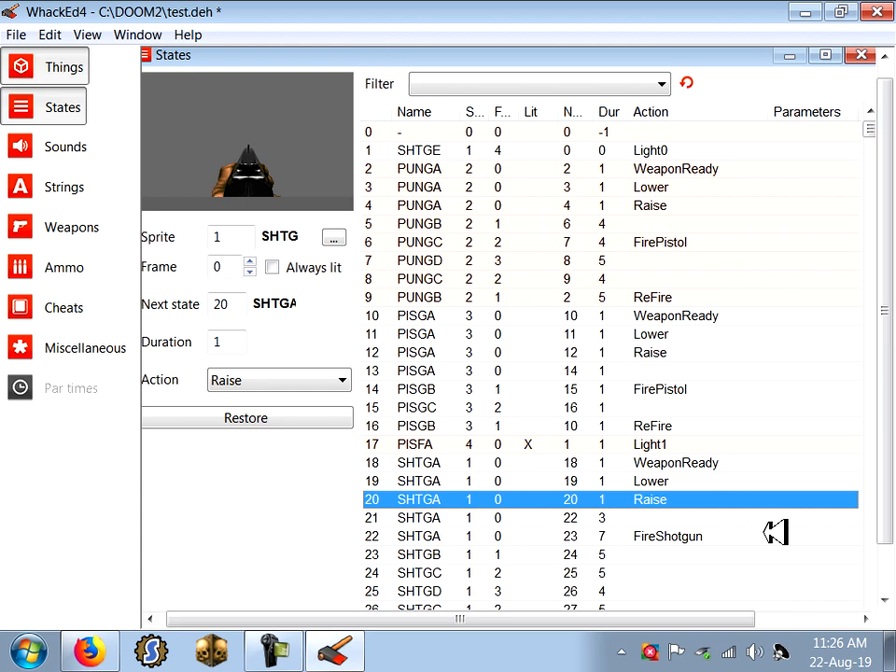
- Compare the pistol's ready, raise, fire and refire states with the fist's raise state 4 and punch state 6
left_click(635, 352)
left_click(620, 316)
left_click(624, 355)
left_click(624, 390)
left_click(626, 426)
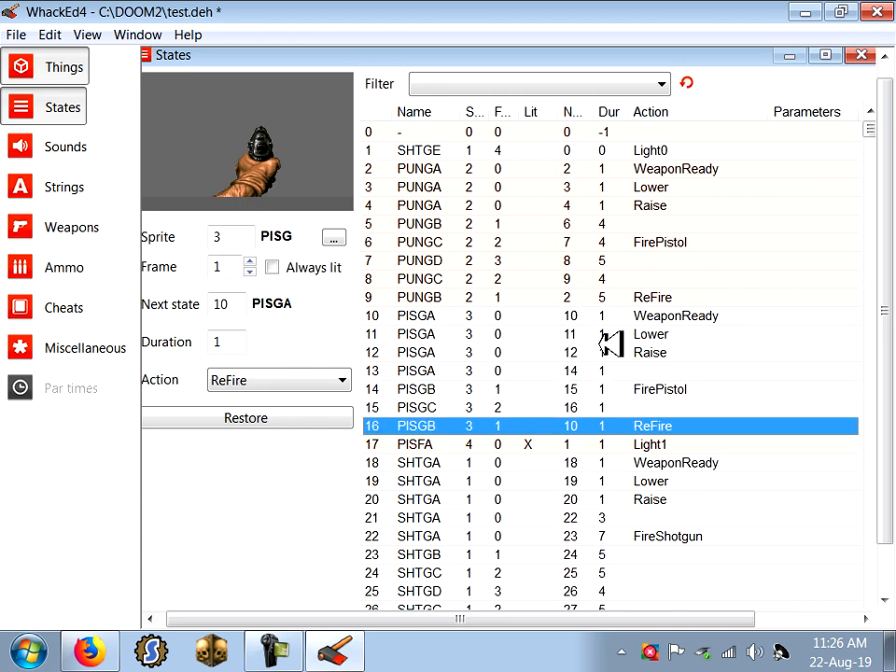
left_click(602, 205)
left_click(617, 240)
left_click(657, 203)
left_click(665, 240)
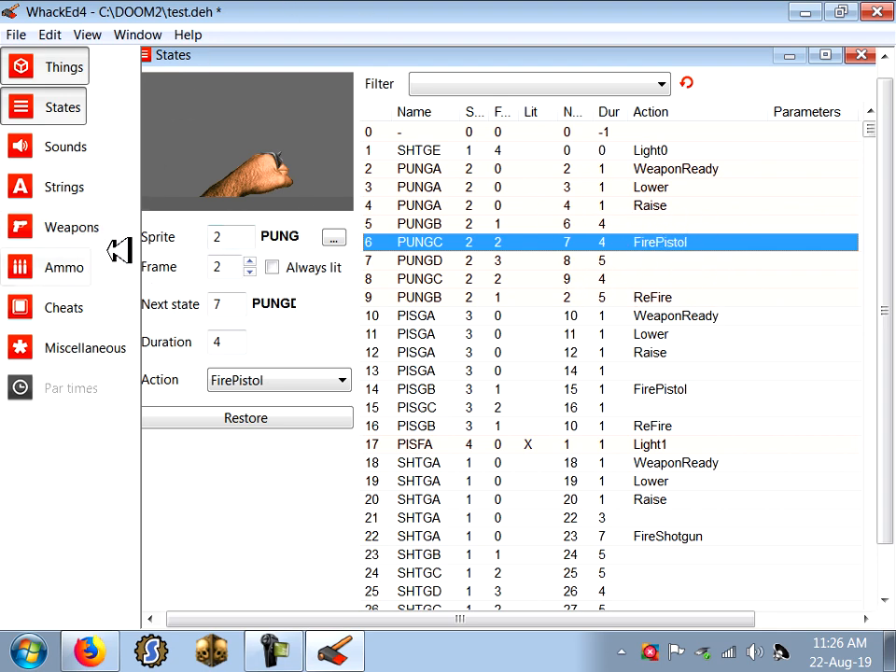
- Open the Weapons editor, examine the states assigned to the fist, shotgun, chaingun, plasma rifle and chainsaw, and close the editor
left_click(86, 231)
left_click(581, 226)
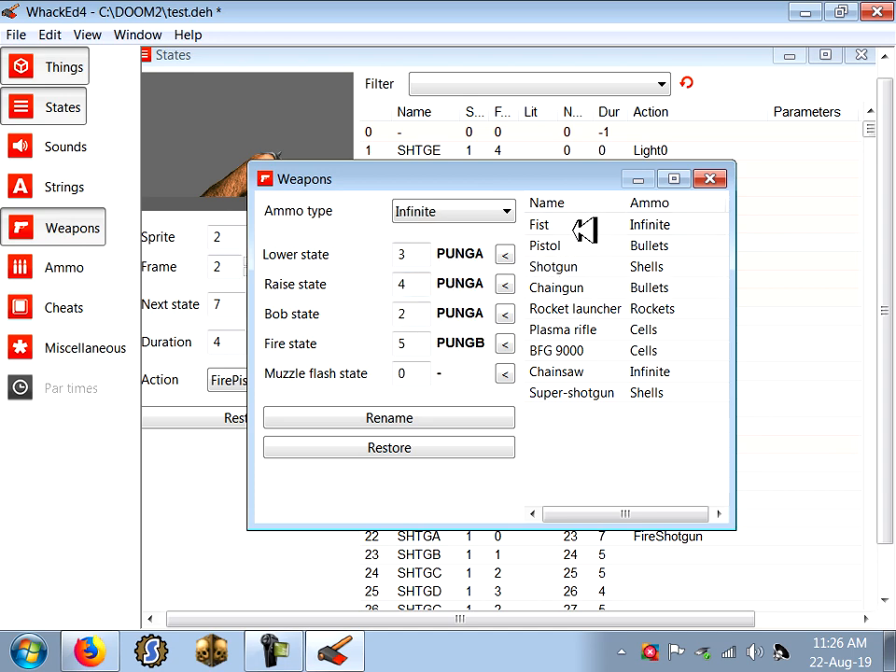
key("Down")
key("Down")
key("Down")
left_click(672, 225)
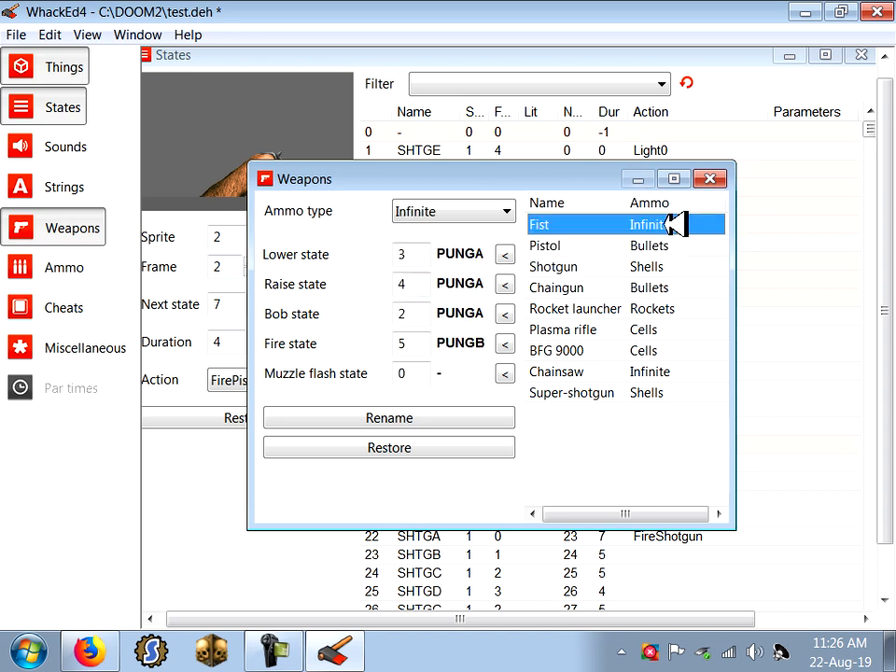
left_click(672, 267)
left_click(674, 288)
left_click(665, 330)
left_click(669, 372)
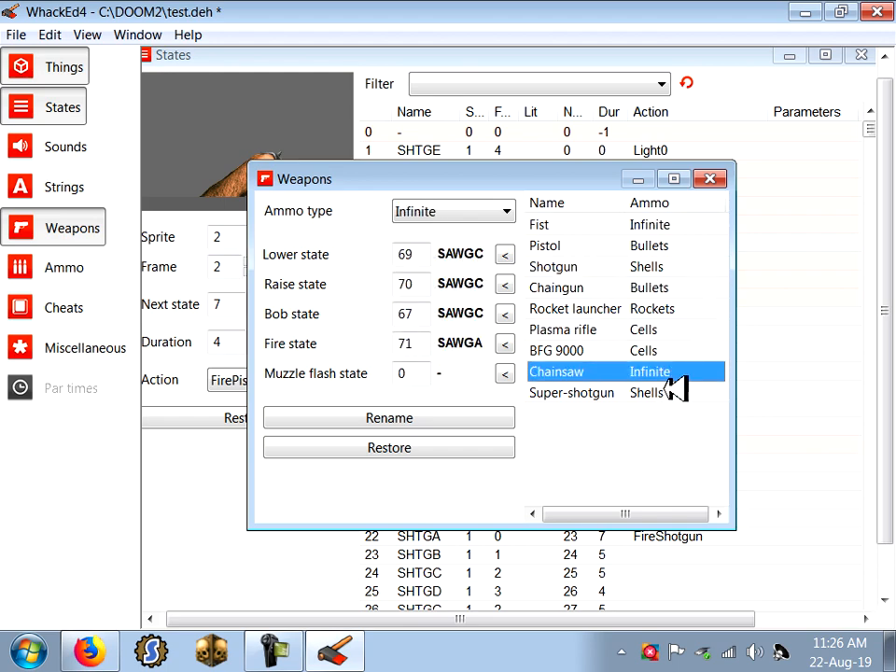
left_click(676, 267)
left_click(667, 224)
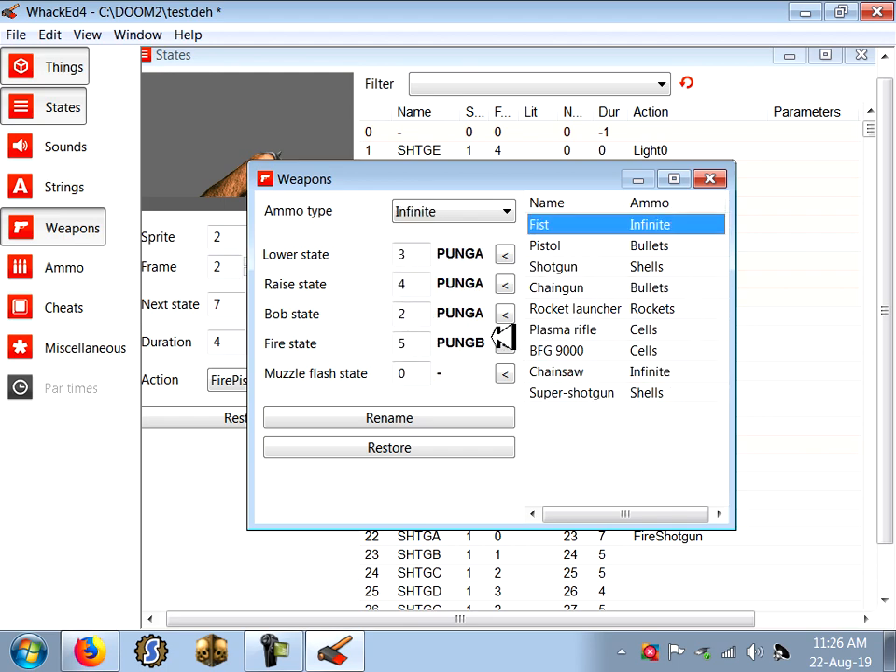
left_click_drag(520, 176, 450, 271)
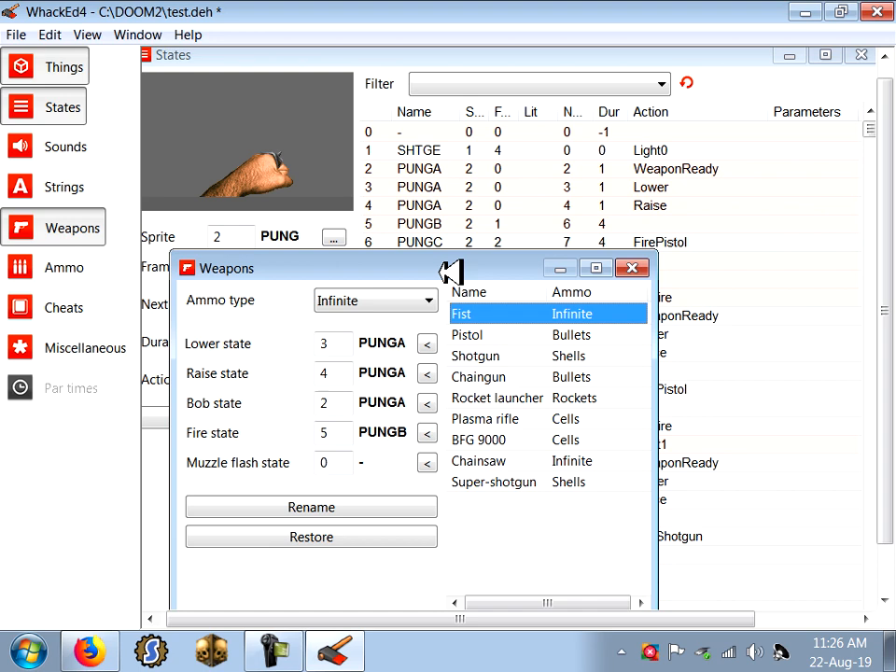
left_click(643, 268)
- Examine the actions available for the fist's state 6 and browse further through the weapon states
left_click(697, 244)
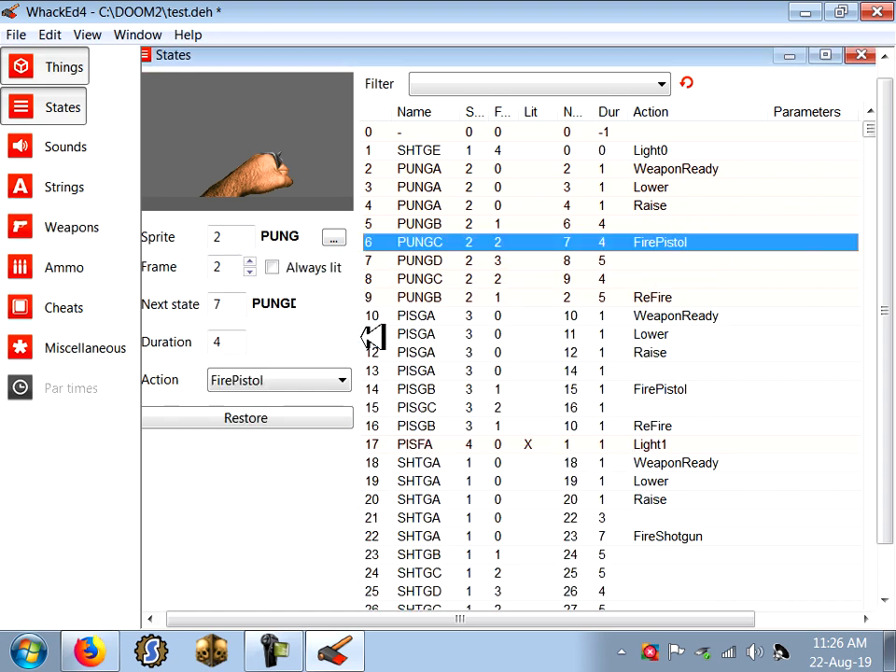
left_click(299, 380)
left_click_drag(348, 304, 348, 336)
left_click(672, 254)
scroll(635, 280, "down", 2)
left_click(616, 261)
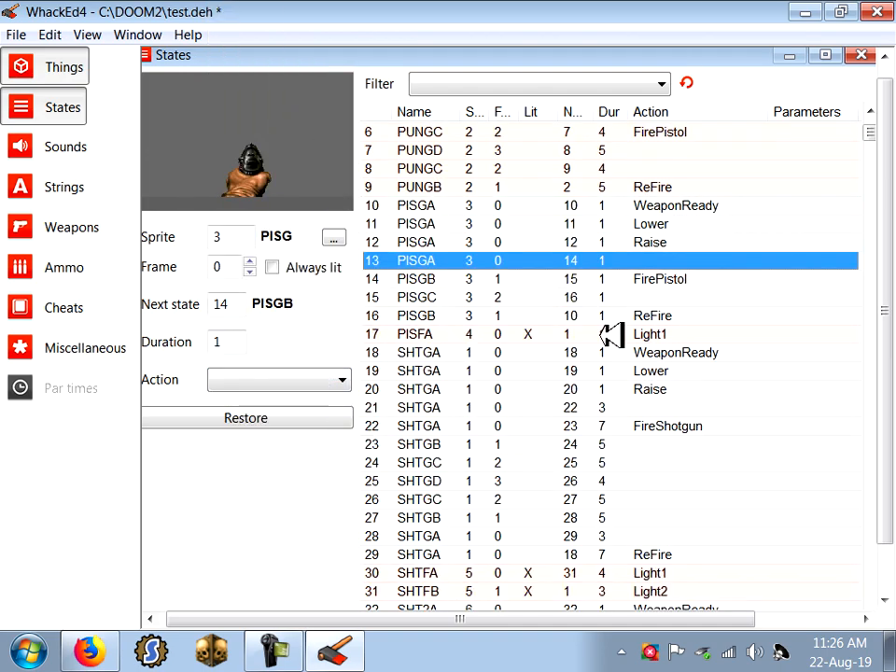
scroll(597, 332, "down", 14)
- Set the Trooper's health to 200 and speed to 12 in the Things editor, comparing its properties with the Archvile's
left_click(52, 58)
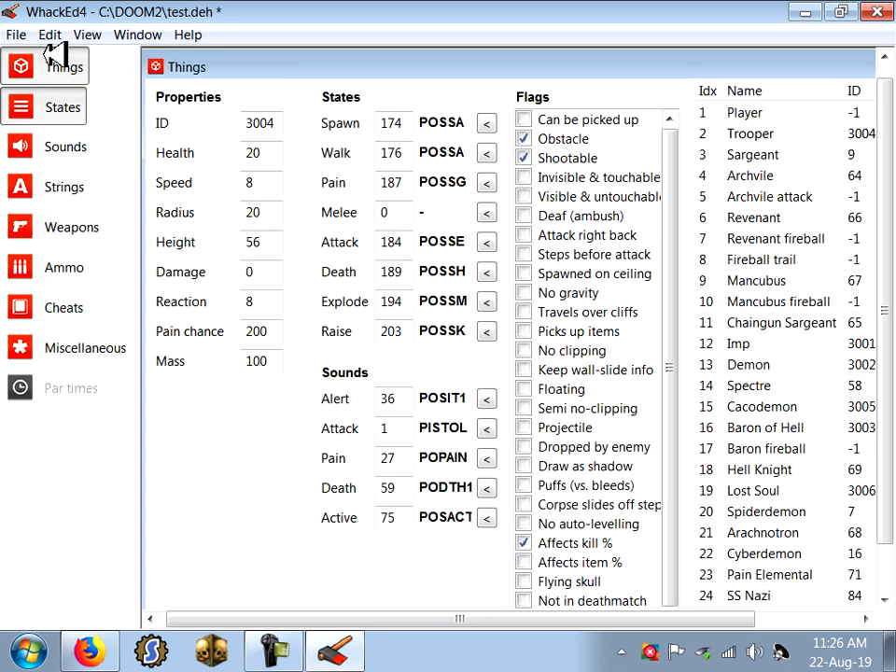
left_click(787, 134)
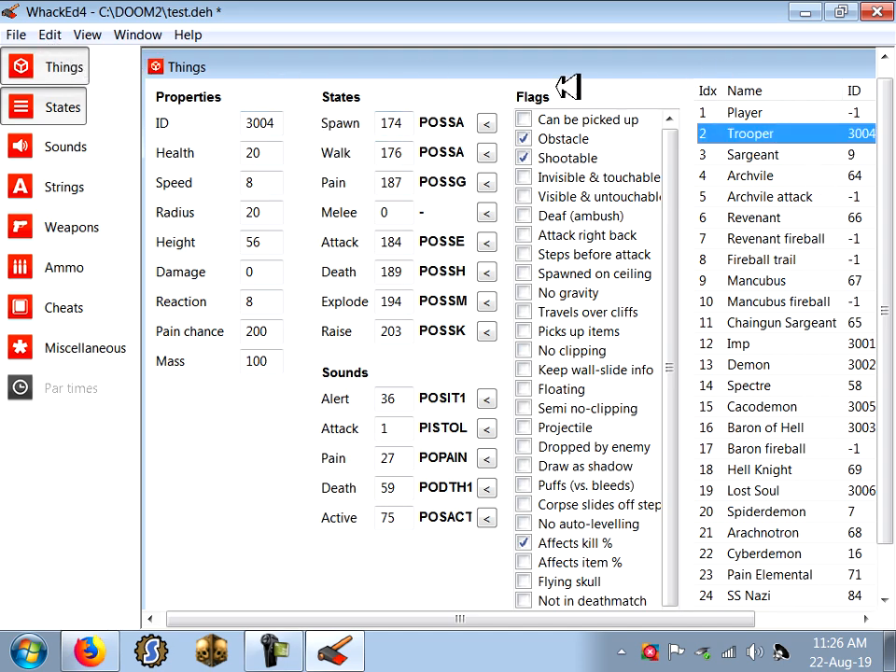
left_click_drag(708, 74, 696, 71)
left_click(256, 155)
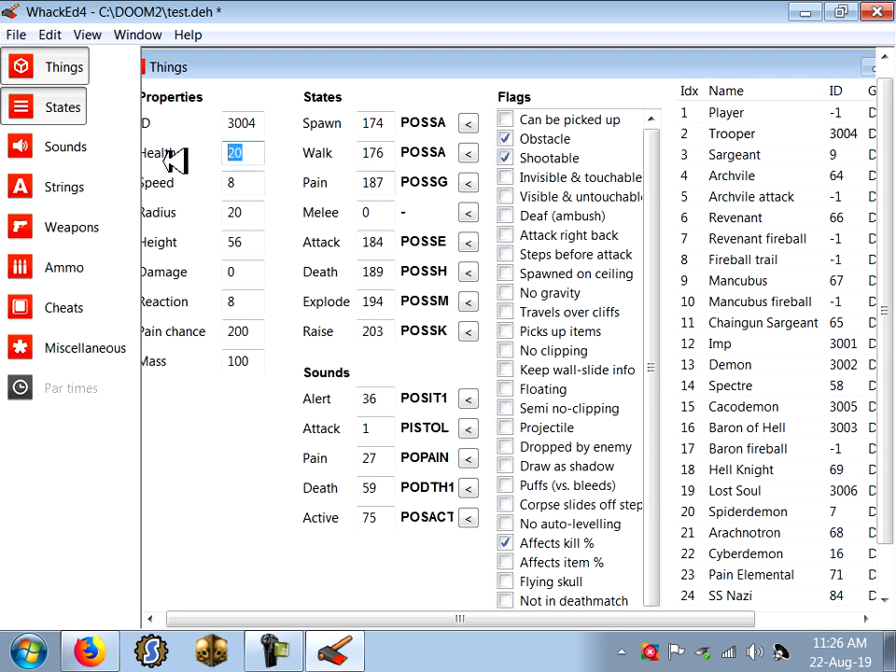
type("200")
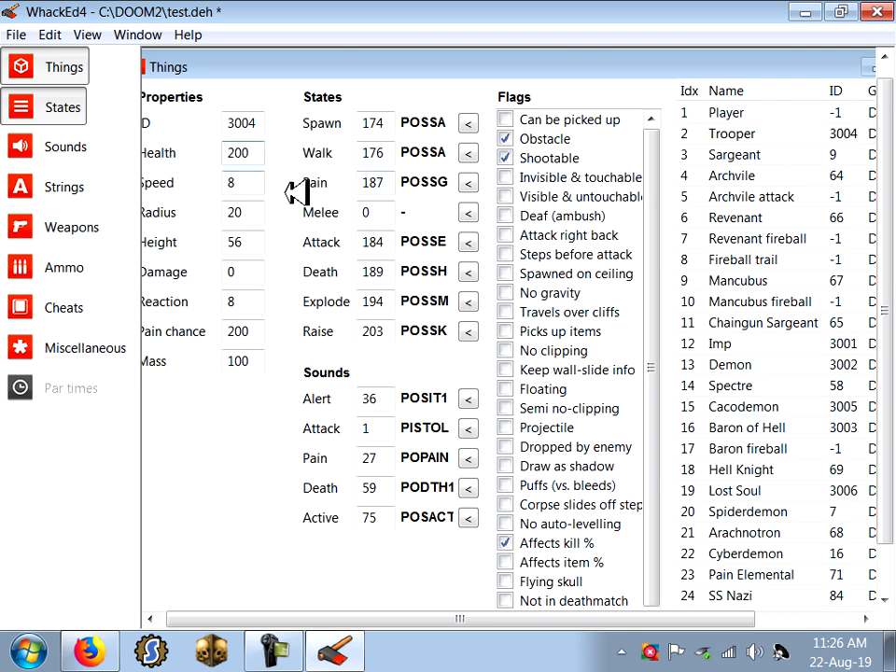
left_click(254, 184)
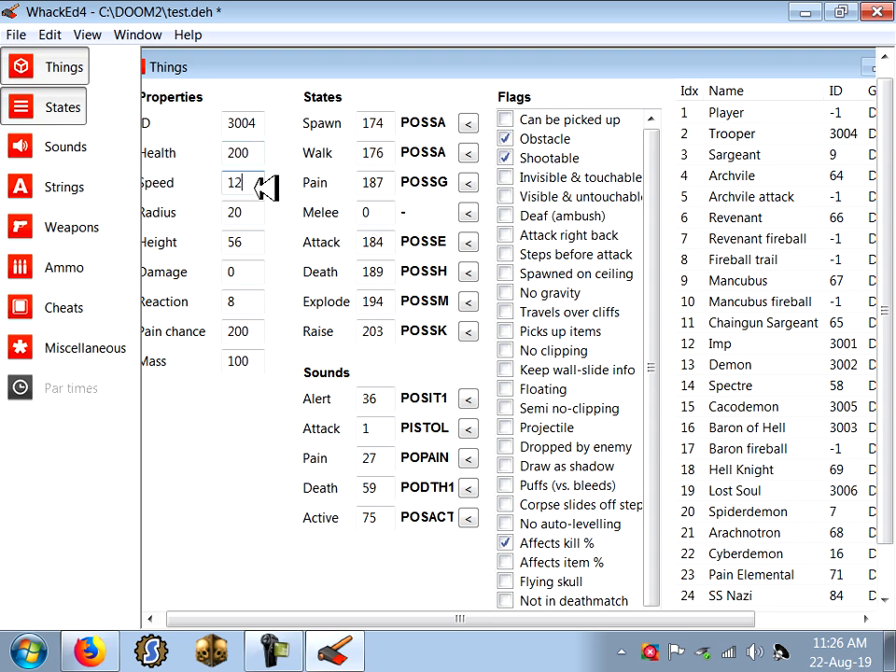
left_click(757, 172)
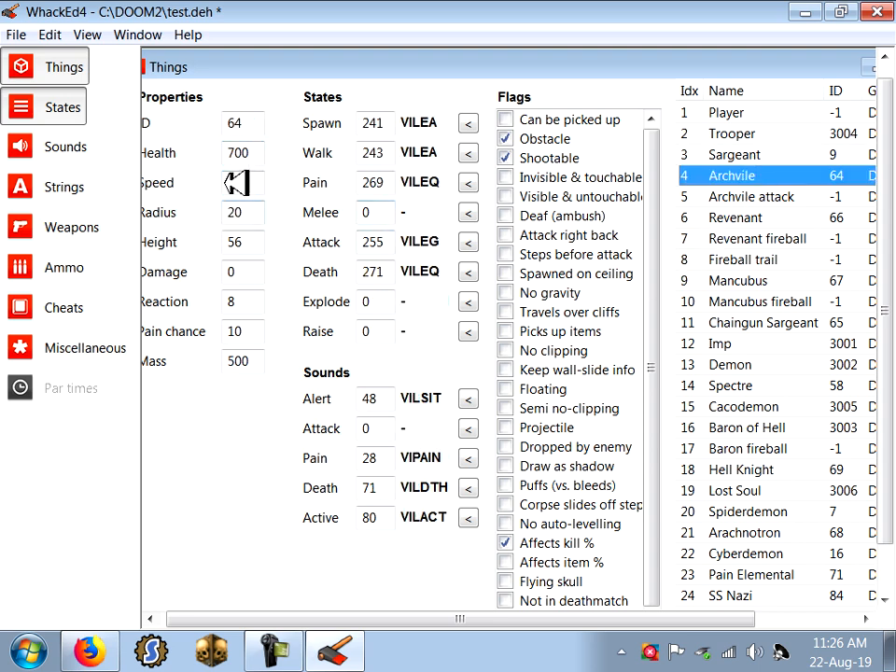
left_click(761, 134)
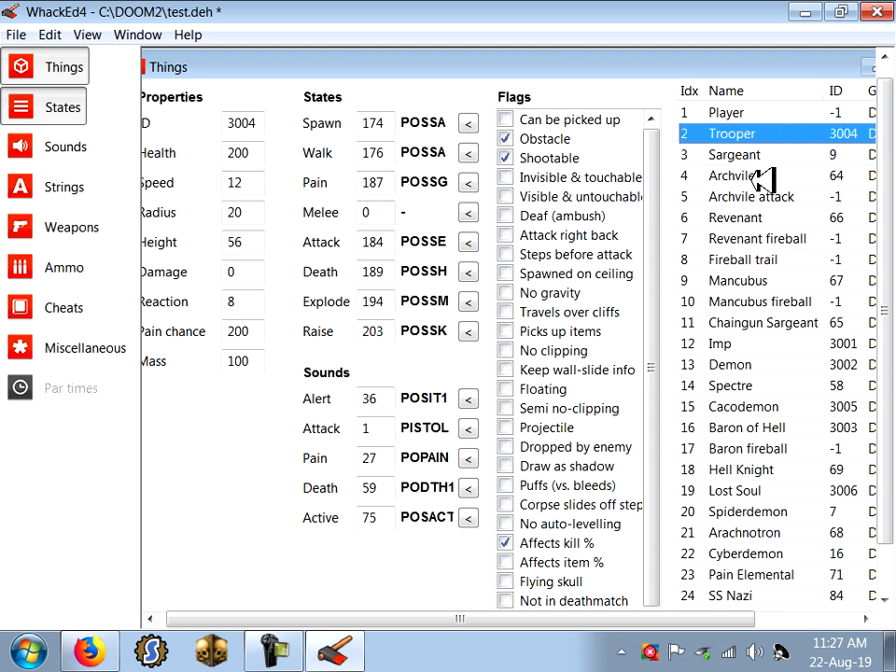
- Examine the properties of the Archvile, the Spiderdemon and the projectiles: Arachnotron, plasma, BFG, rocket and Imp fireball
left_click(761, 179)
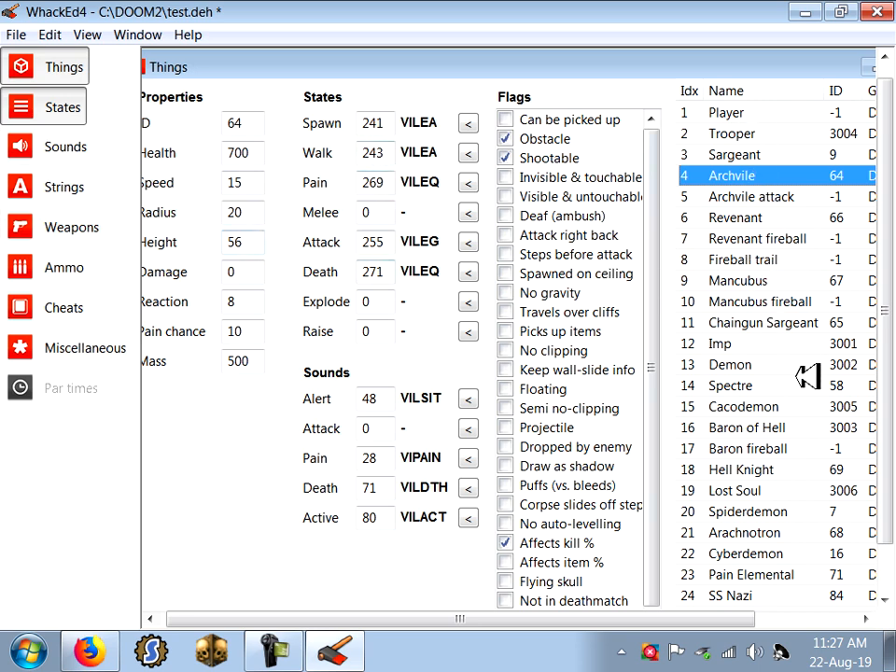
left_click(744, 512)
scroll(766, 504, "down", 3)
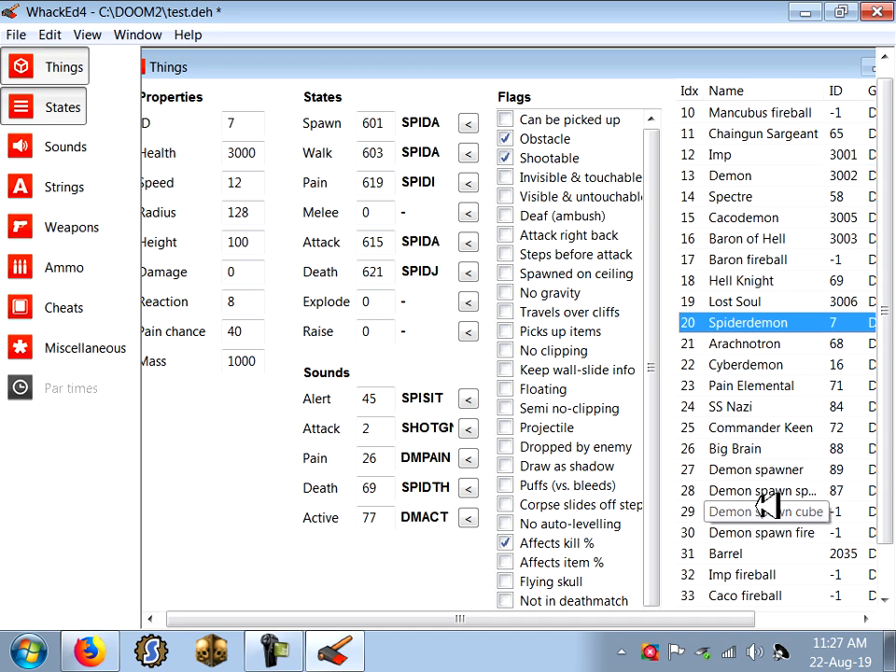
scroll(775, 406, "down", 4)
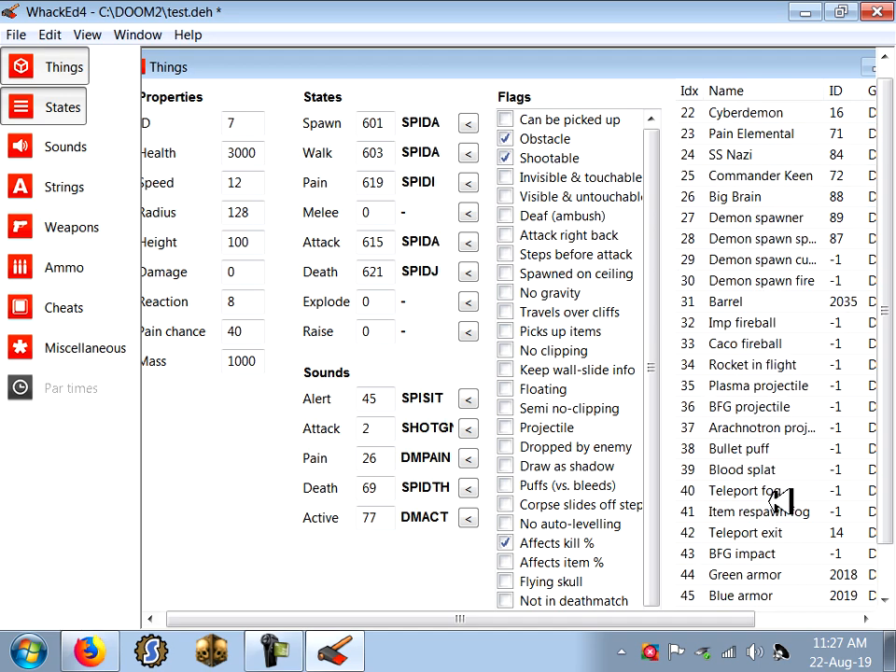
left_click(770, 427)
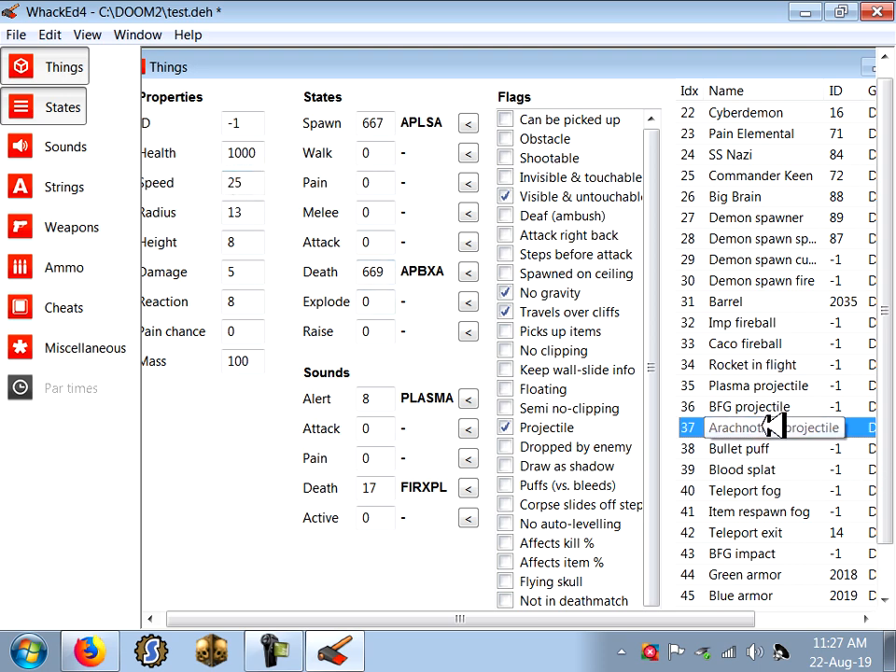
left_click(777, 386)
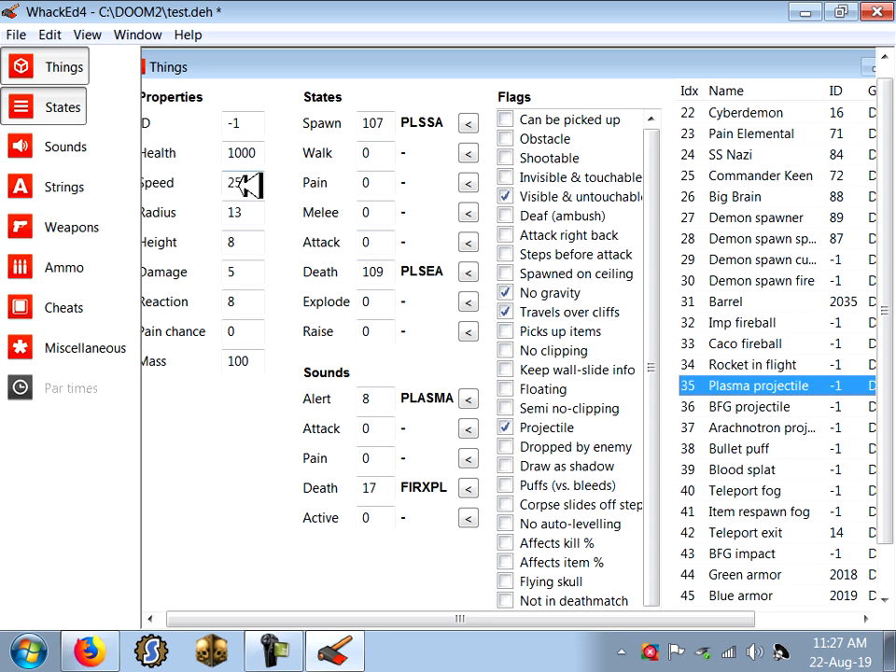
left_click(787, 408)
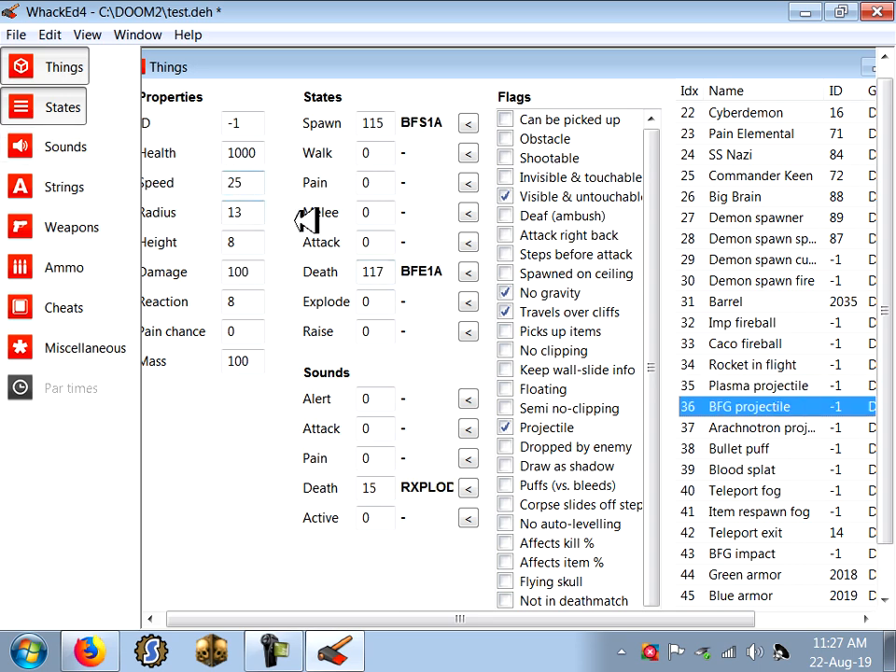
left_click(771, 366)
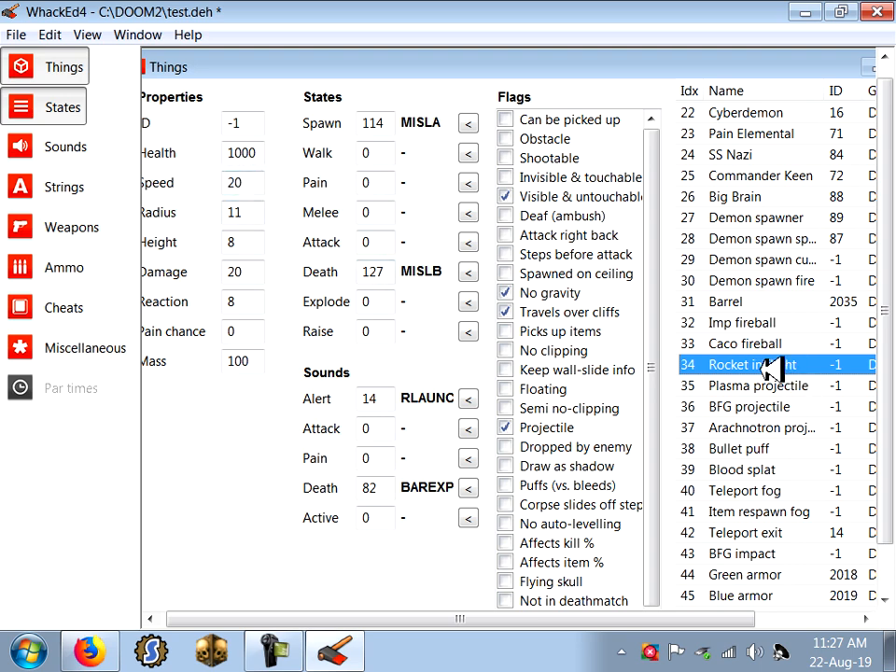
left_click(757, 323)
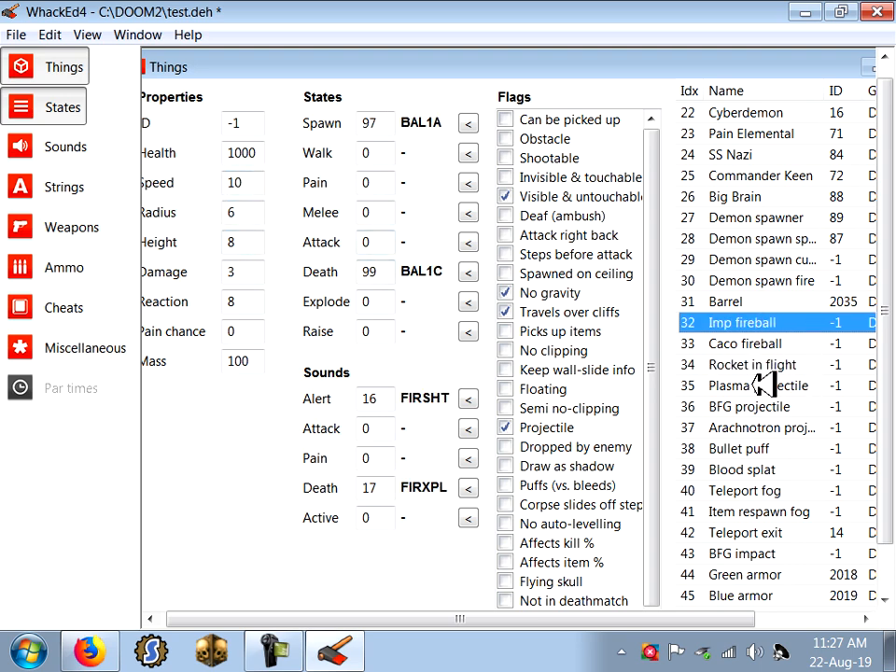
scroll(779, 346, "up", 3)
scroll(777, 355, "down", 2)
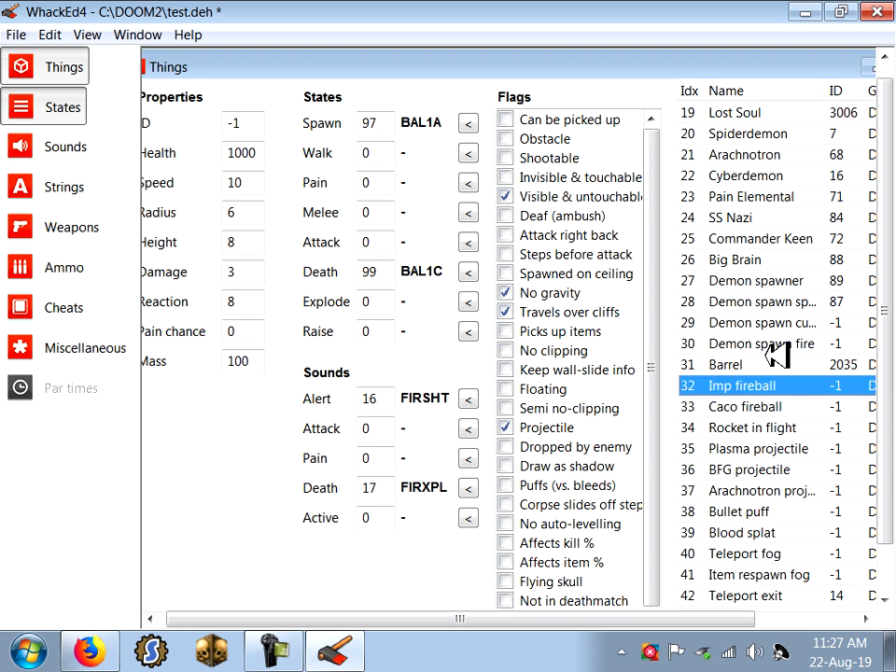
left_click(762, 469)
left_click(764, 484)
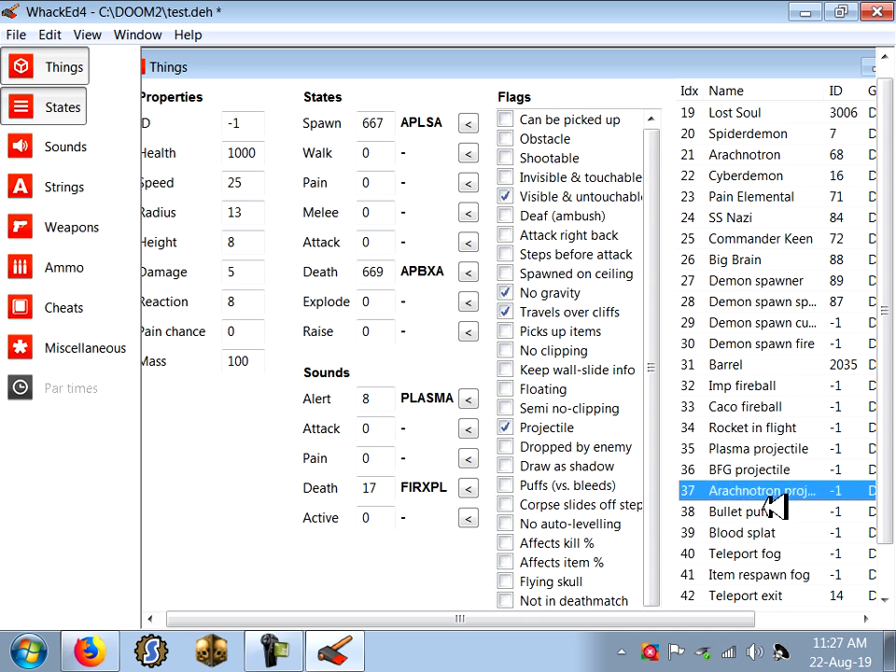
- Compare the Archvile's speed with the Trooper's health and speed, glancing at the Big Brain's properties on the way
left_click_drag(888, 462, 890, 423)
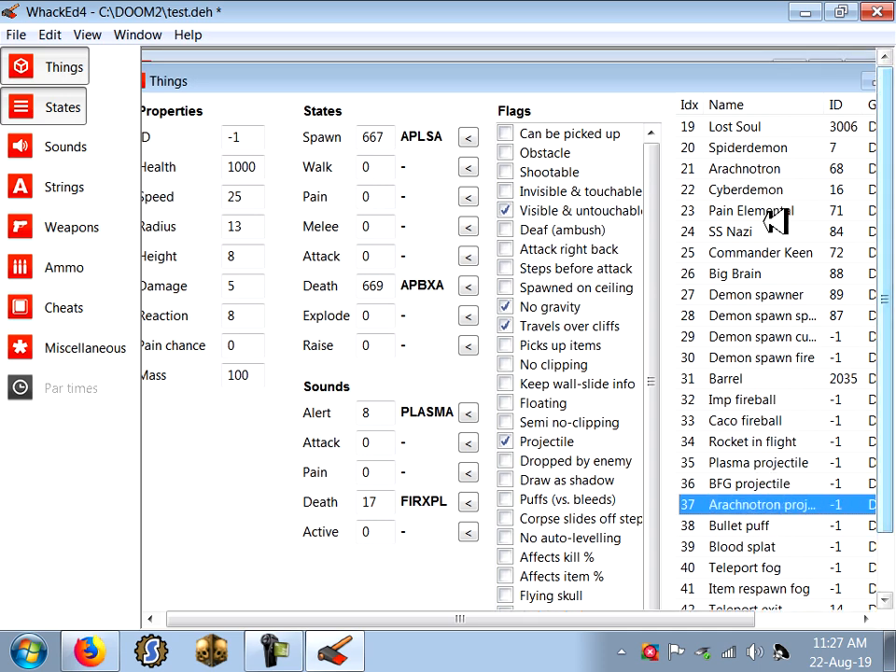
left_click(833, 278)
scroll(741, 266, "up", 6)
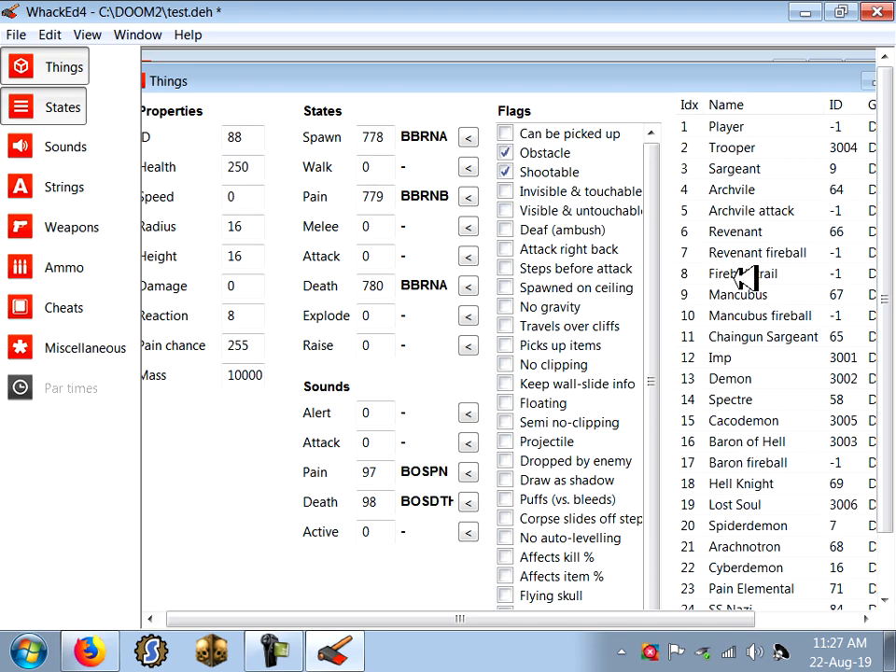
left_click(756, 190)
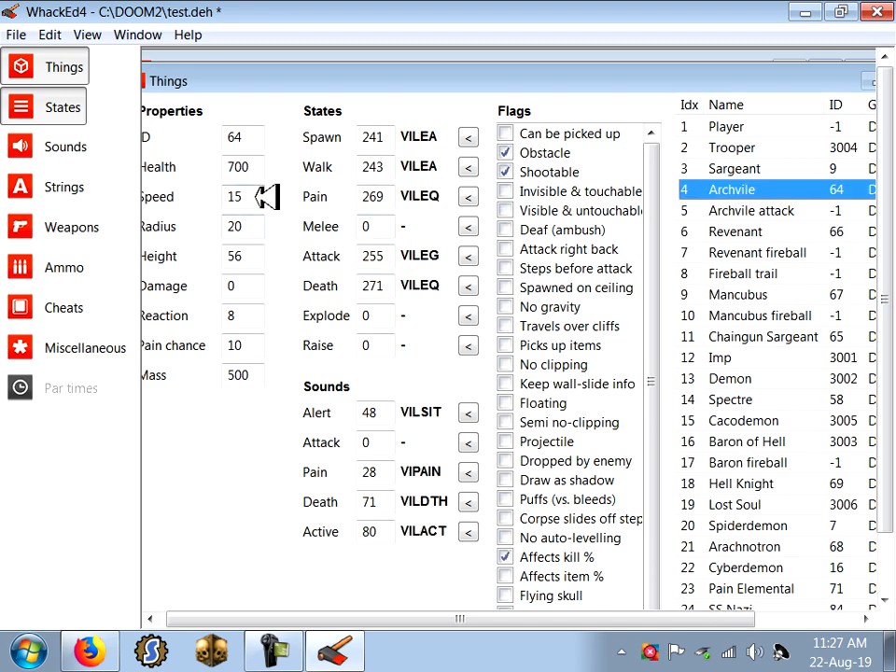
left_click_drag(265, 195, 192, 200)
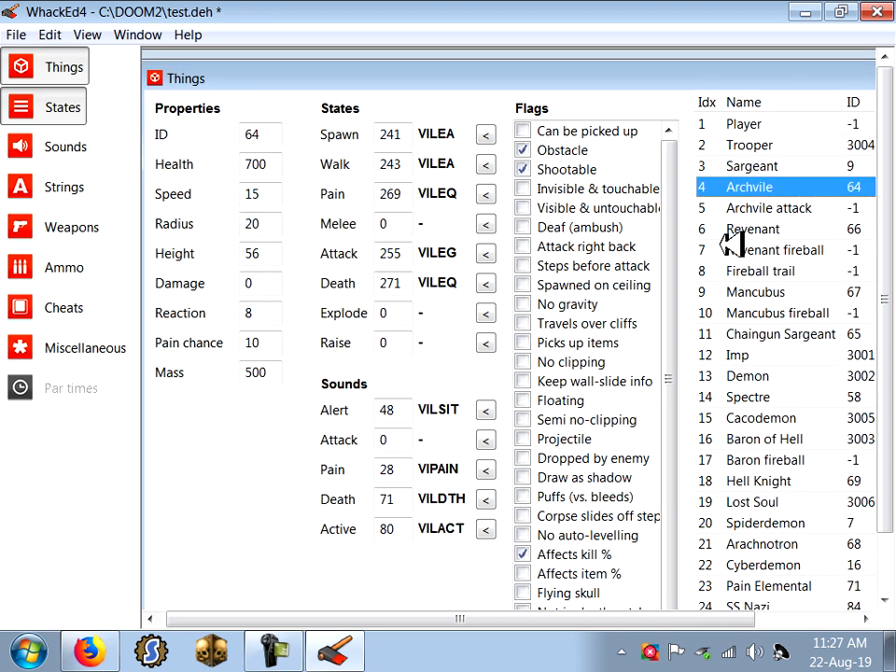
left_click_drag(268, 190, 238, 193)
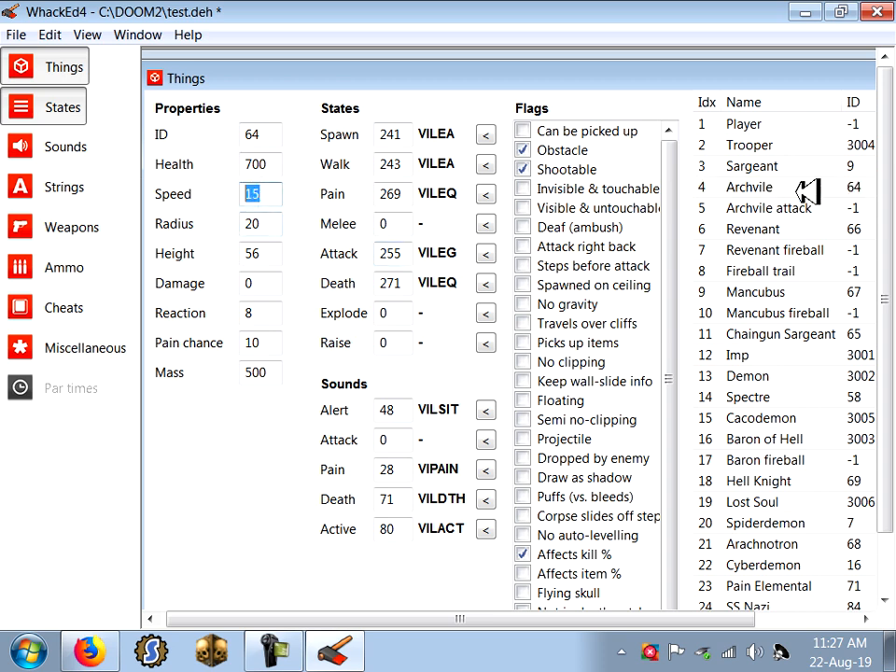
left_click(786, 145)
left_click(783, 166)
left_click(786, 145)
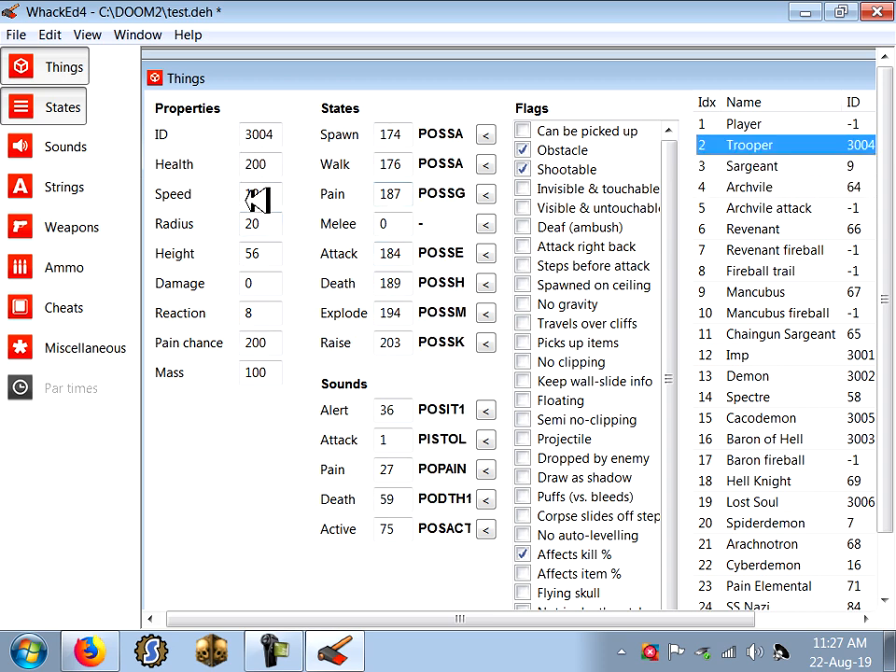
mouse_move(276, 167)
left_mouse_down()
mouse_move(252, 168)
mouse_move(243, 192)
left_mouse_up()
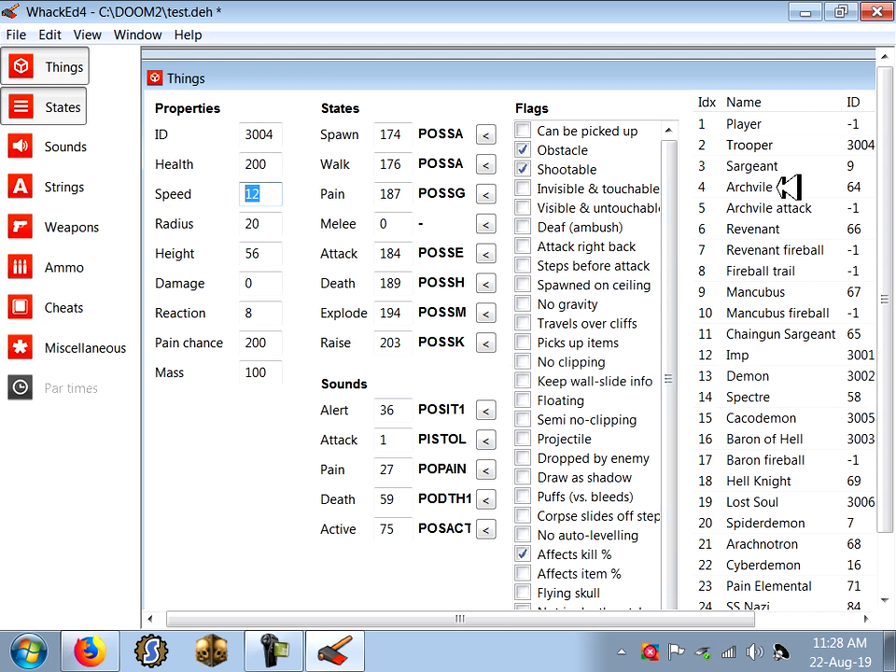
- Set the Trooper's pain sound to 25 and death sound to 57, matching the Player's sounds
left_click(771, 121)
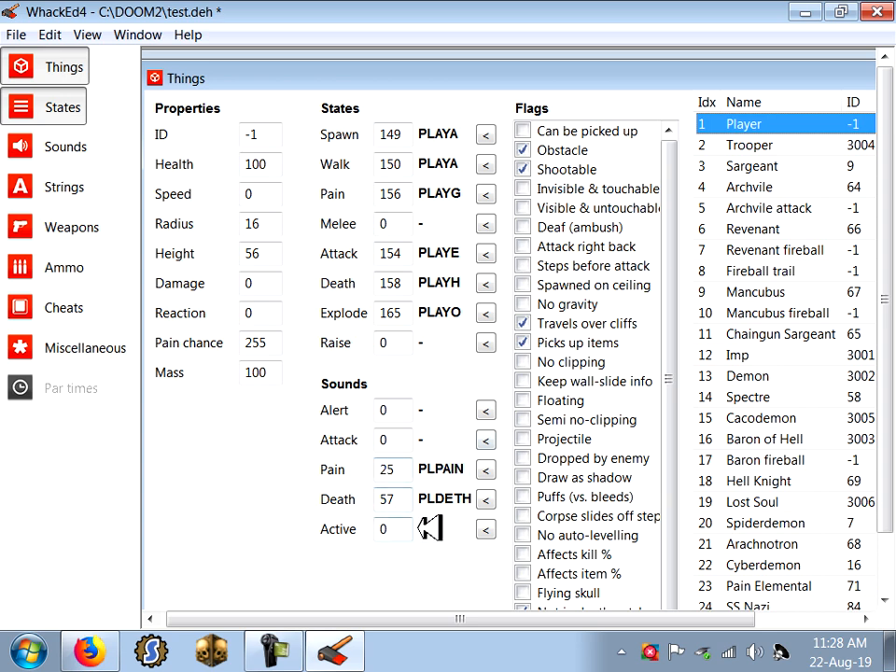
left_click(761, 147)
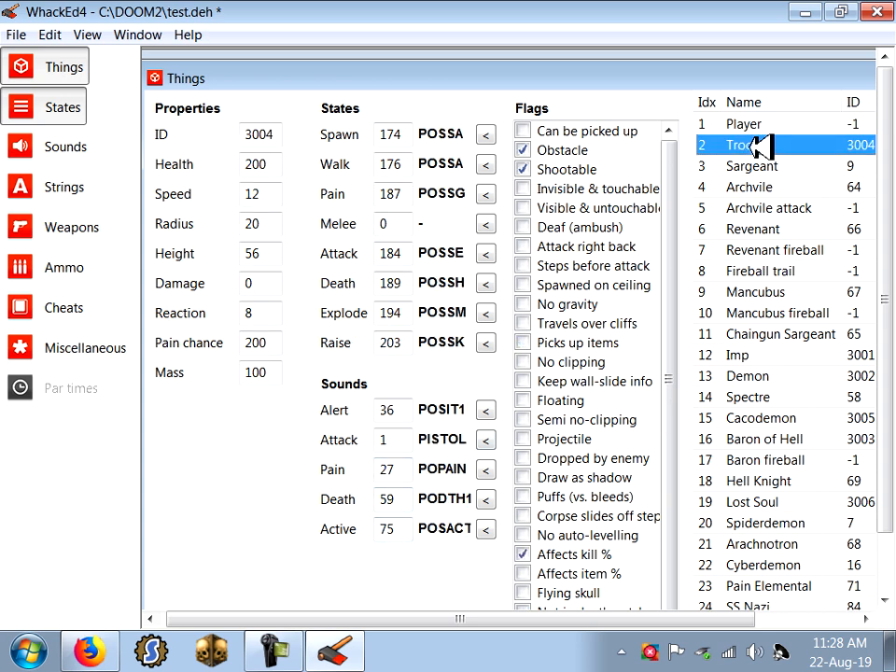
left_click_drag(411, 471, 353, 476)
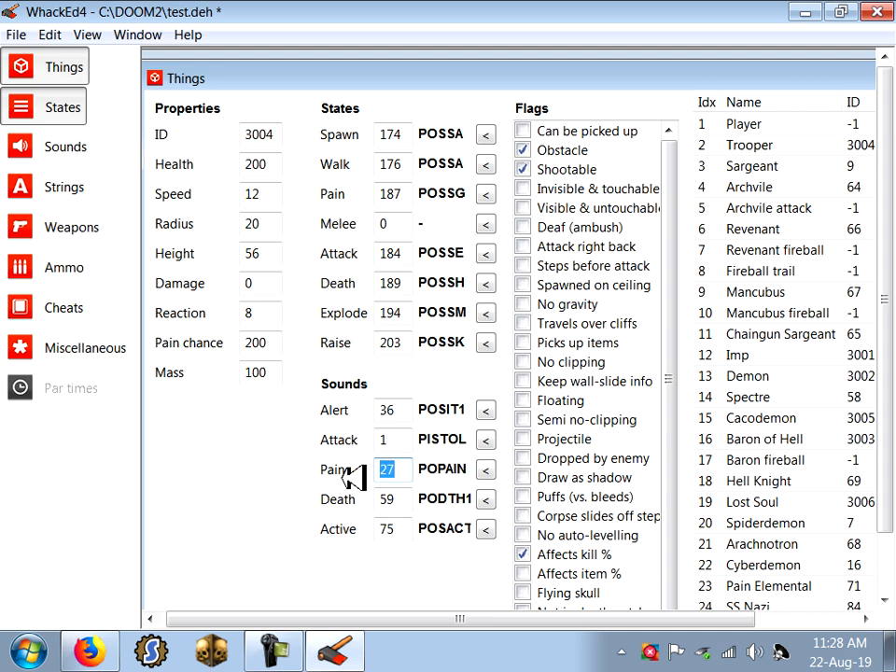
type("25")
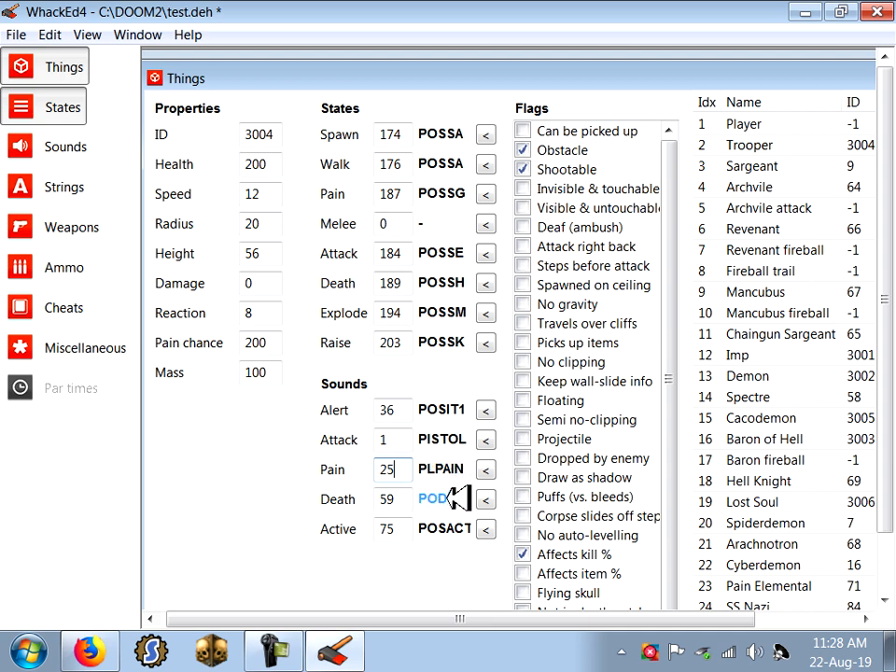
left_click(761, 126)
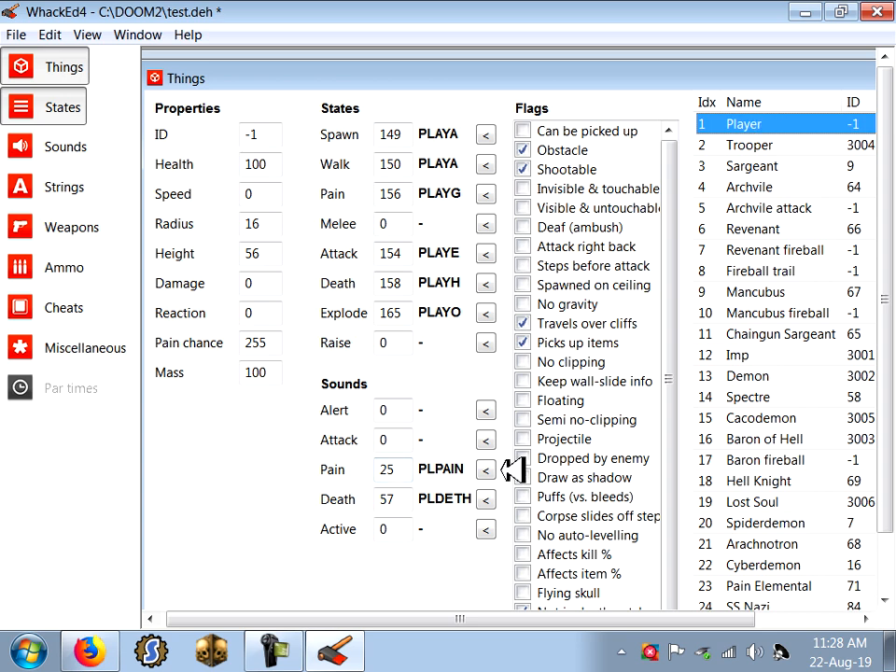
left_click(751, 147)
left_click_drag(404, 506, 360, 503)
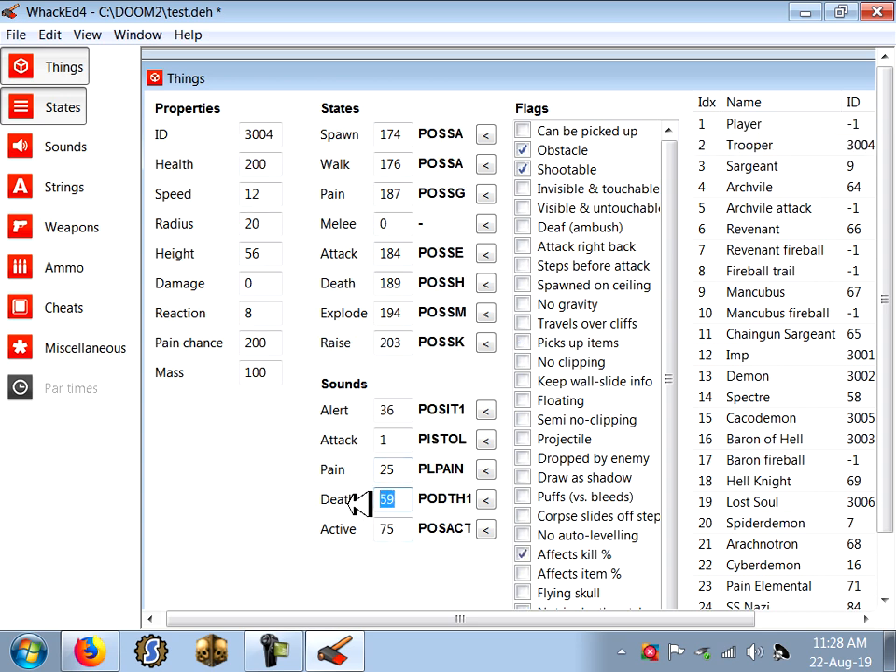
type("57")
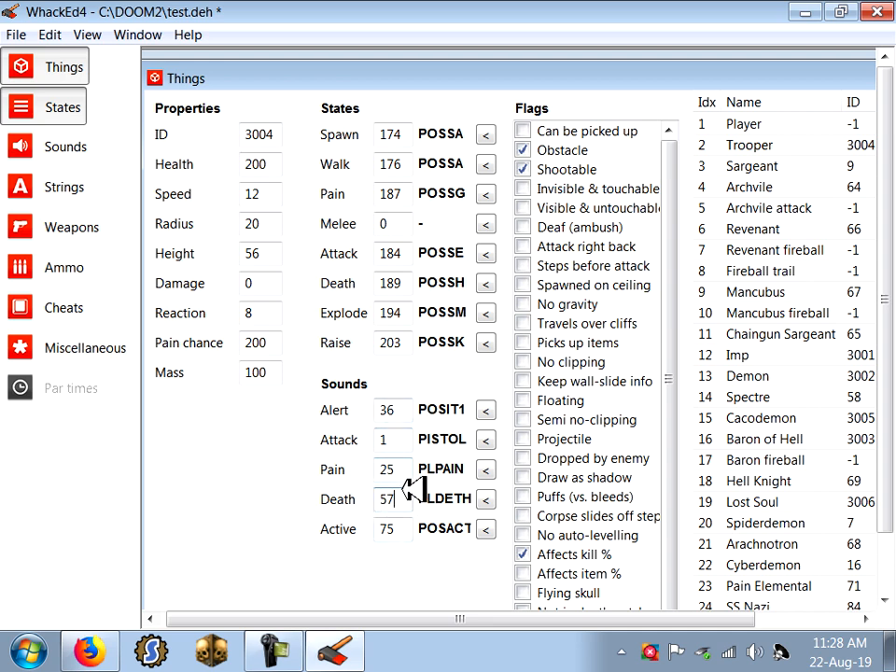
key("Tab")
key("Tab")
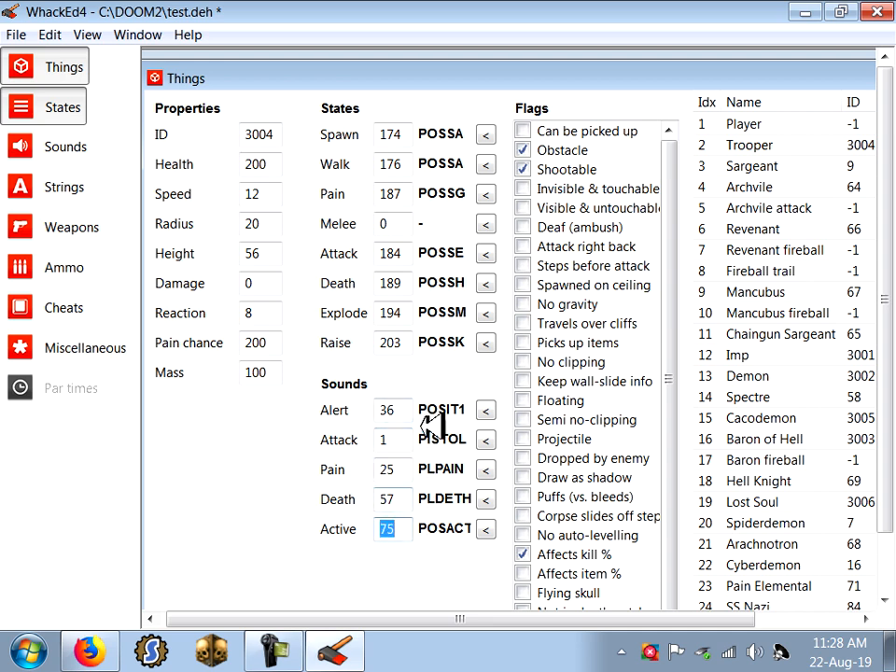
key("Tab")
key("Tab")
key("Tab")
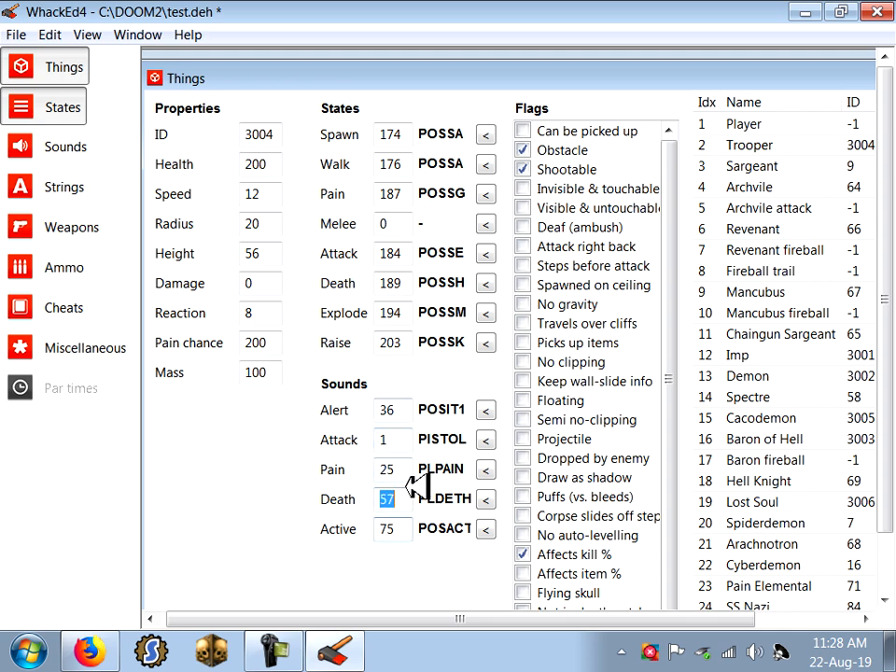
key("shift+Tab")
key("shift+Tab")
key("Tab")
key("Tab")
key("Tab")
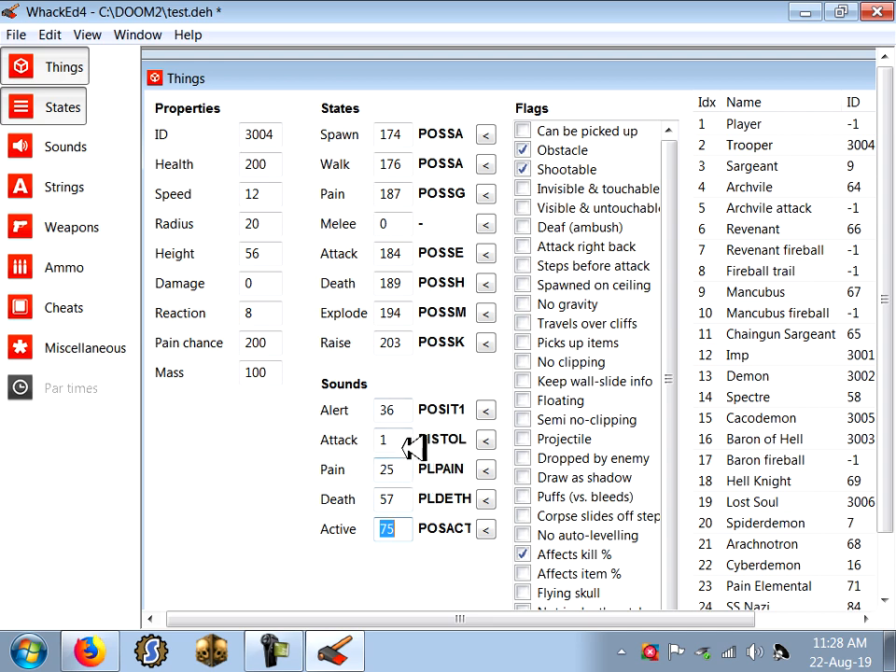
- Set the Trooper's alert and active sounds to 0, as they are for the Player
double_click(400, 410)
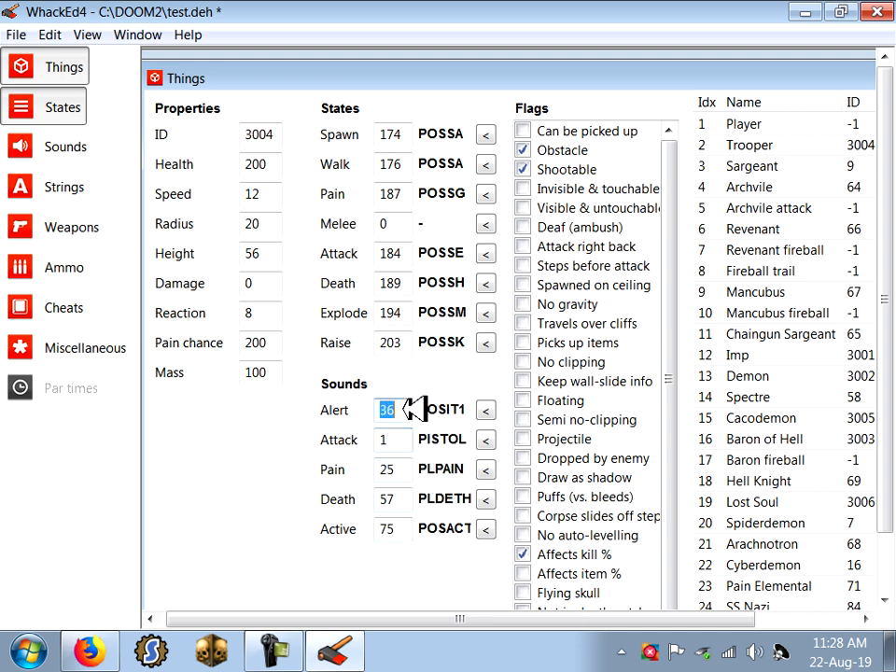
left_click(757, 124)
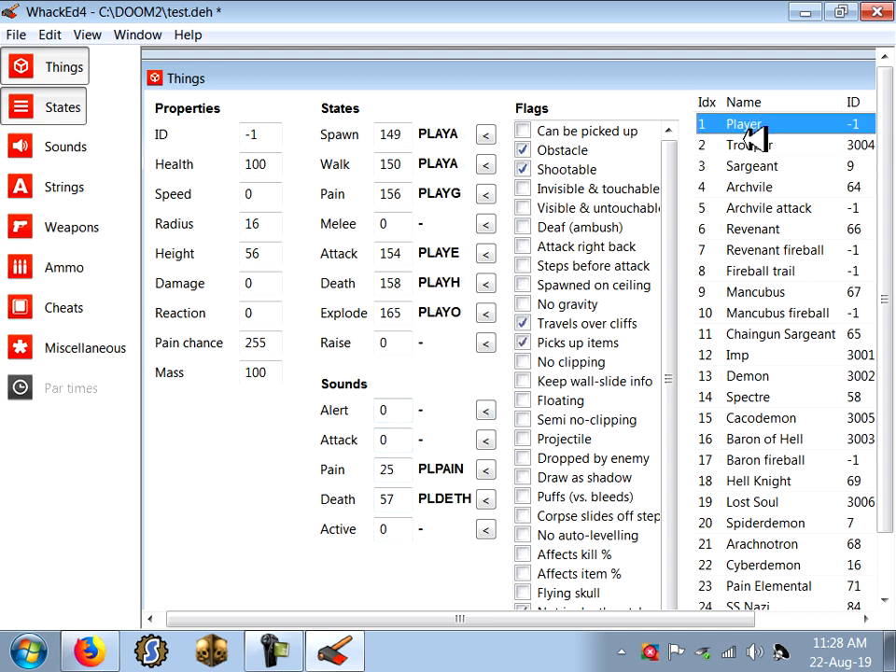
left_click(756, 144)
double_click(393, 410)
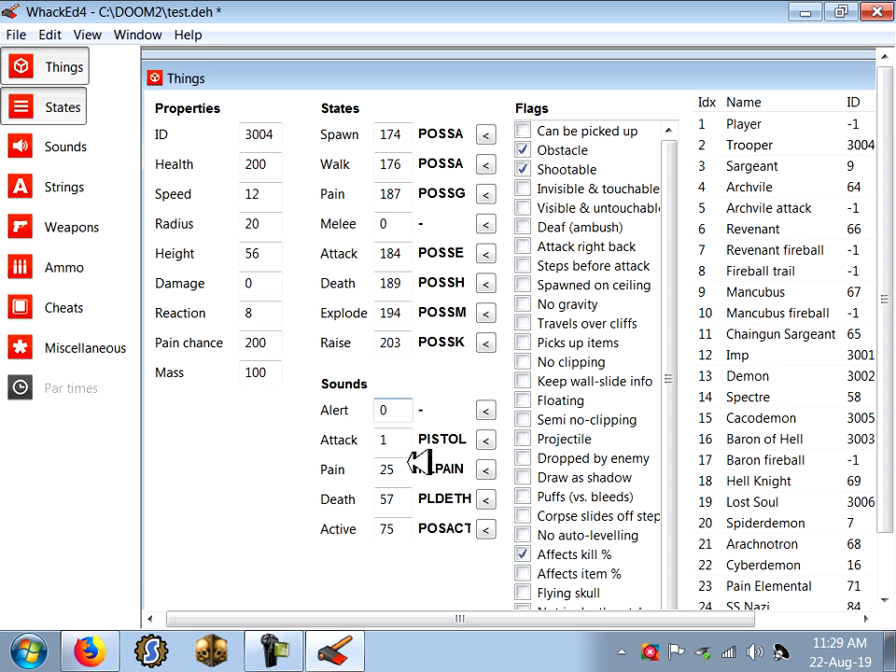
double_click(401, 529)
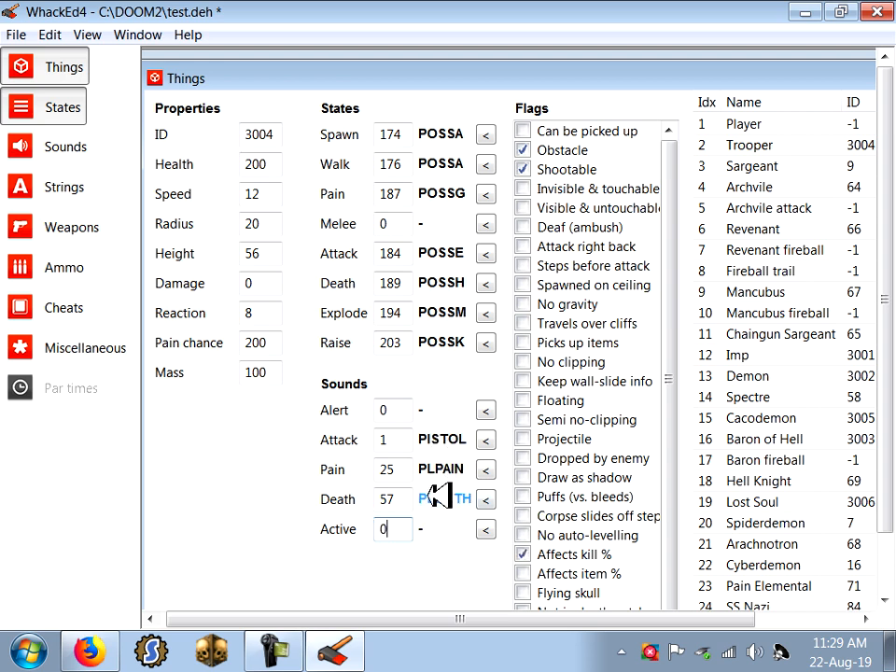
- Enable the Trooper's No gravity flag and check the flags of the Cacodemon for comparison
double_click(259, 165)
double_click(252, 194)
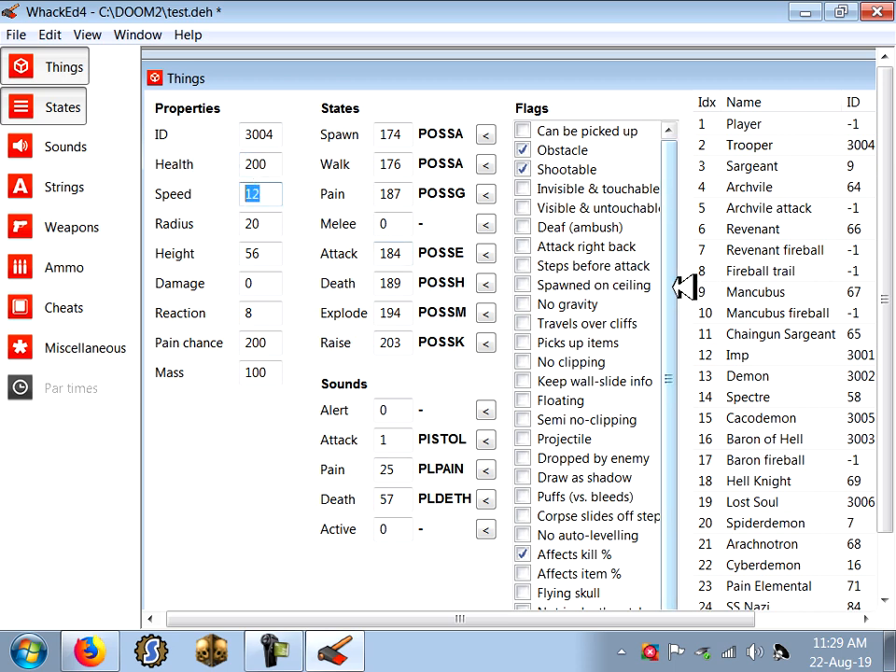
mouse_move(665, 290)
left_mouse_down()
mouse_move(659, 318)
mouse_move(674, 307)
mouse_move(678, 278)
left_mouse_up()
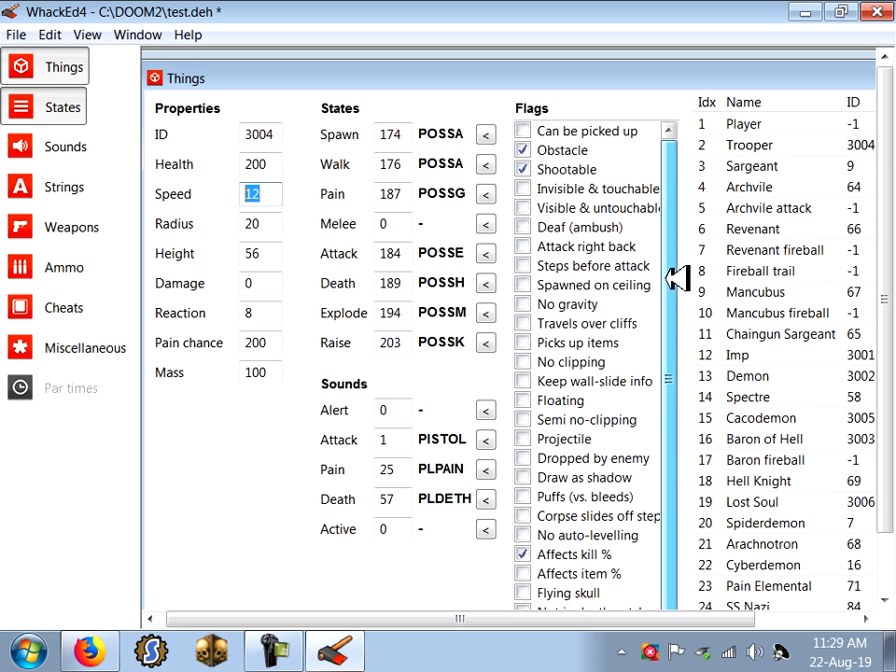
left_click(531, 306)
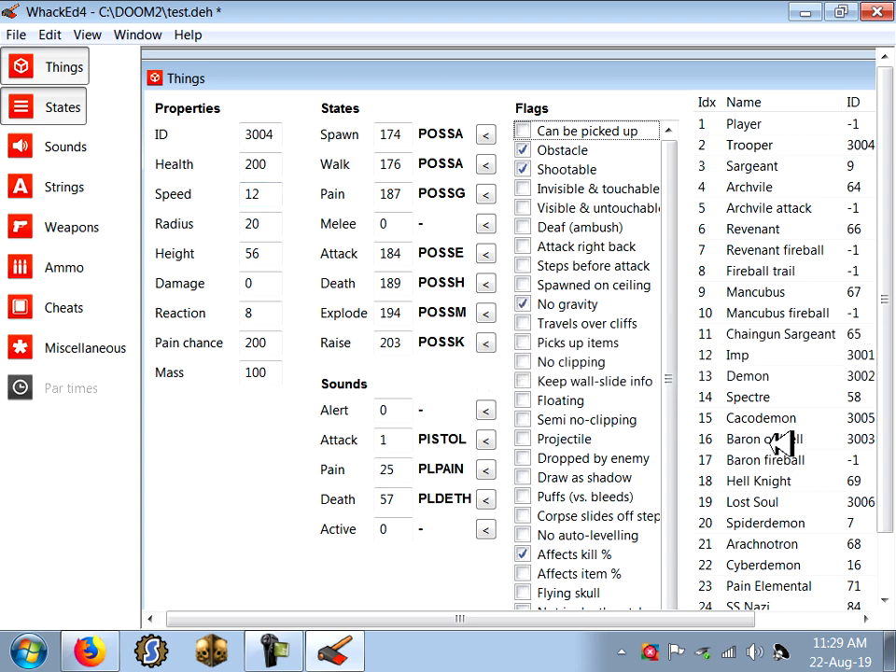
left_click(774, 417)
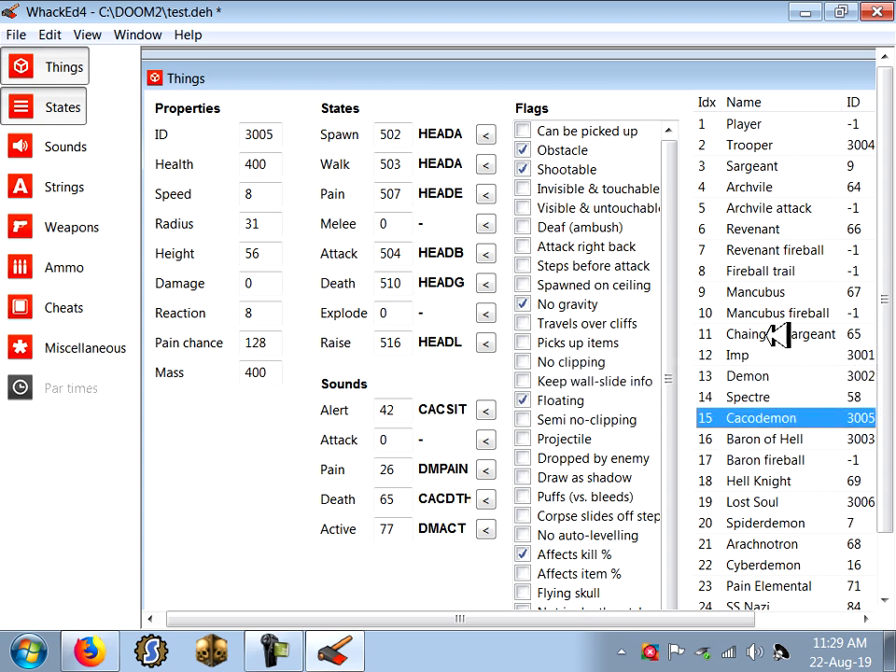
- Review which flags are enabled for the Trooper, going through the flag list and its descriptions
left_click(767, 147)
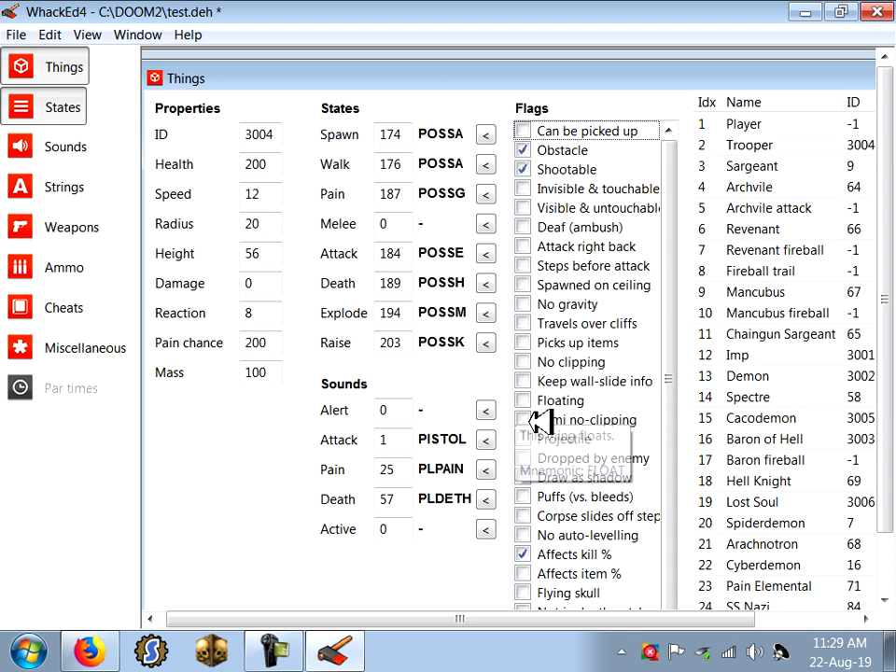
scroll(676, 411, "down", 1)
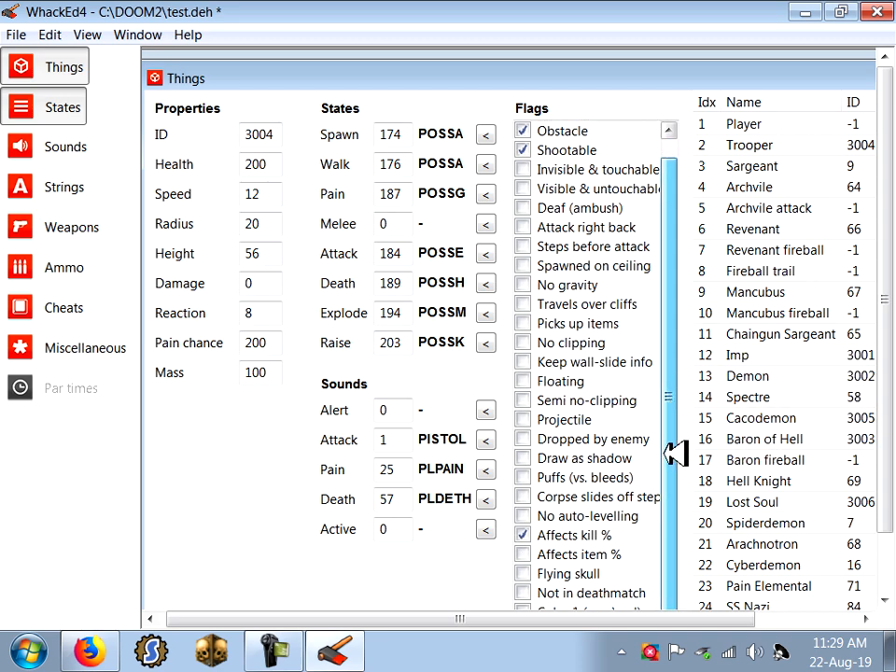
scroll(679, 402, "up", 1)
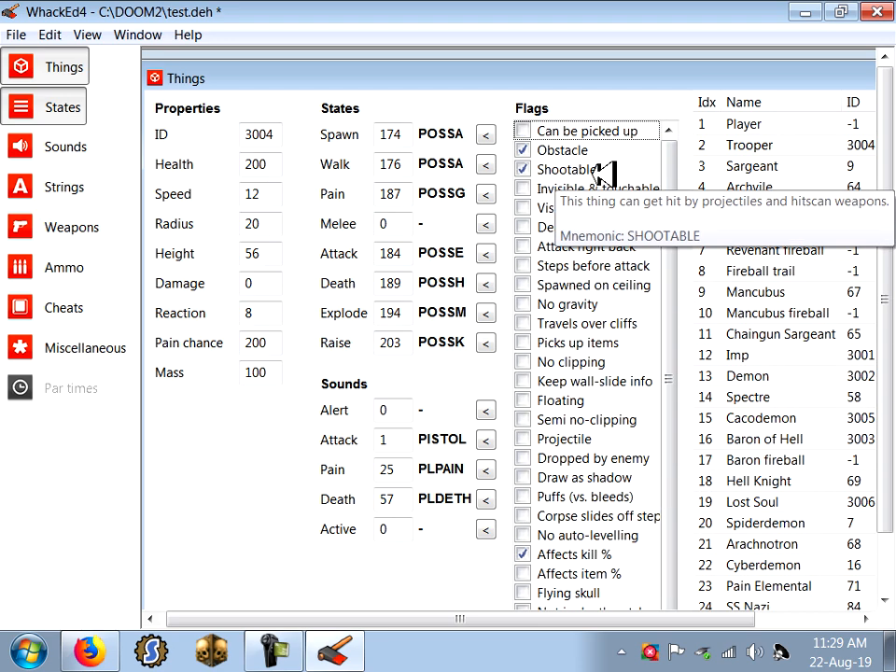
scroll(676, 374, "down", 1)
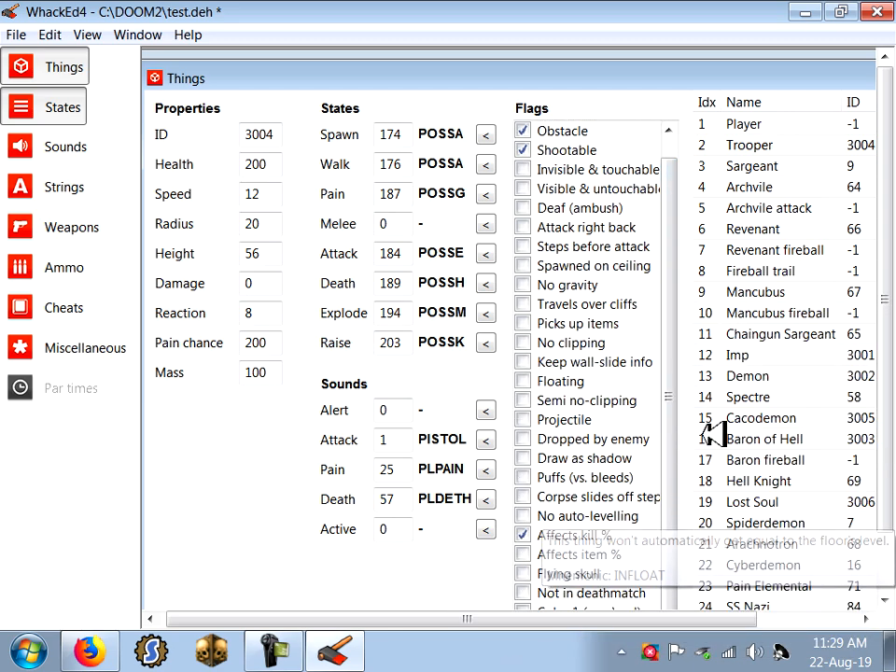
scroll(676, 392, "up", 1)
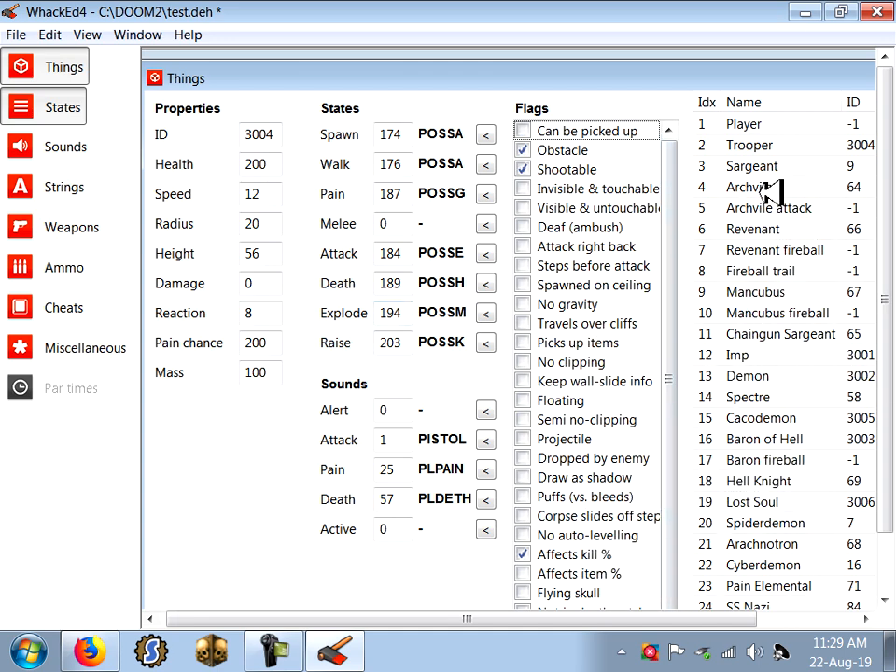
- Compare the Sargeant's properties, states and sounds with those of the Trooper
left_click(776, 249)
left_click(786, 165)
left_click(785, 145)
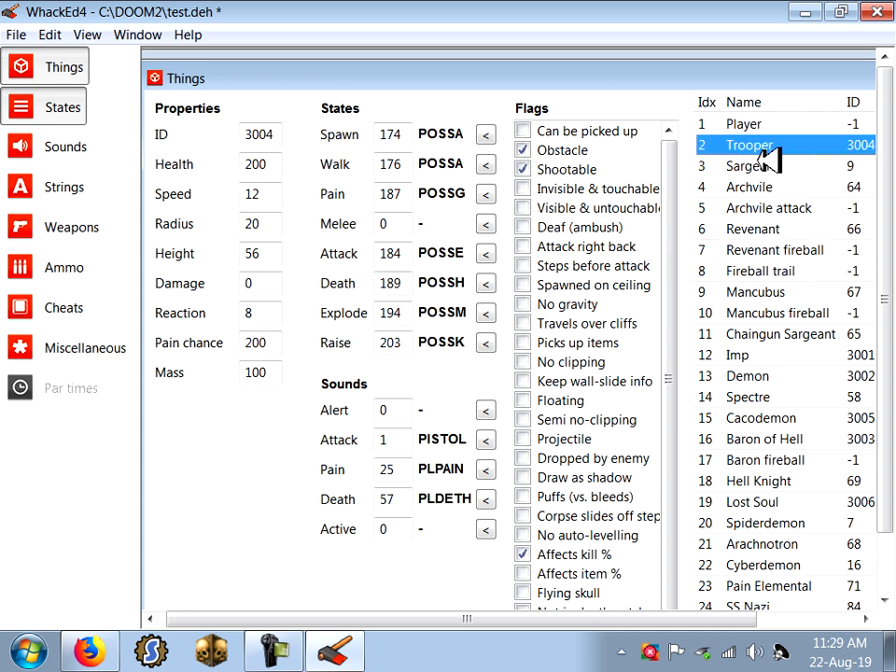
left_click(764, 164)
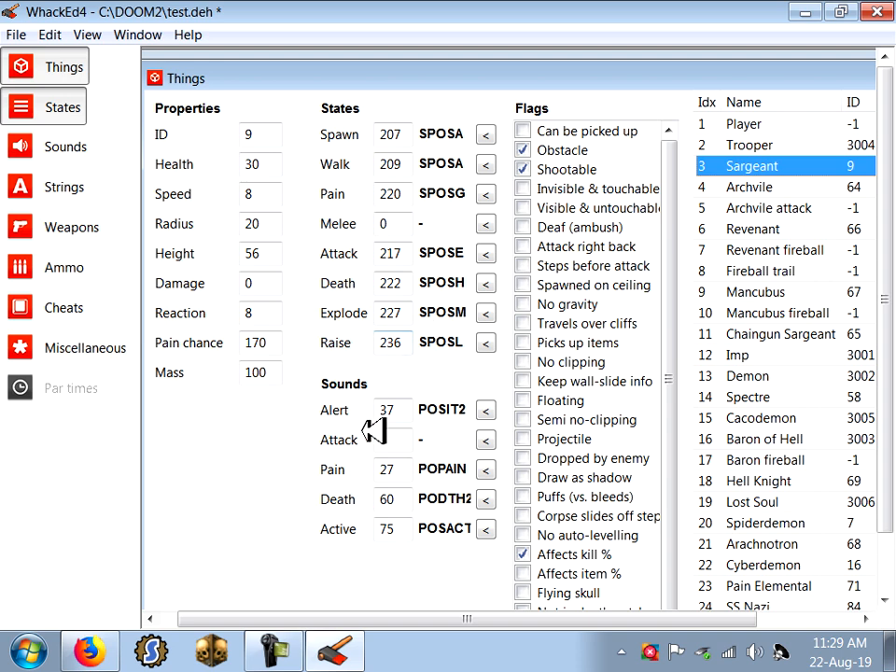
left_click(745, 146)
left_click(761, 165)
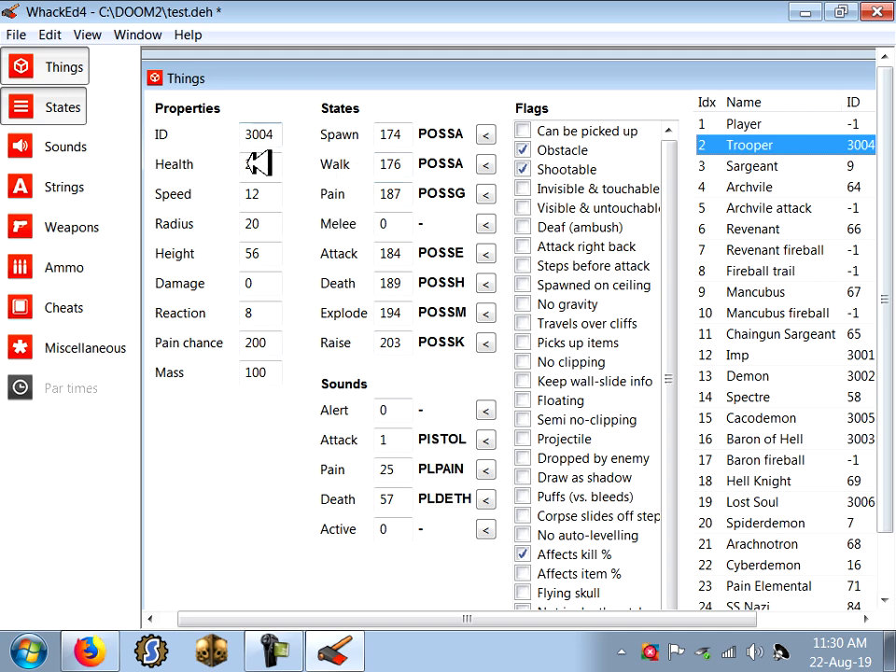
- Leave the Things editor for the States editor and save the patch
left_click_drag(250, 191, 280, 191)
left_click(19, 64)
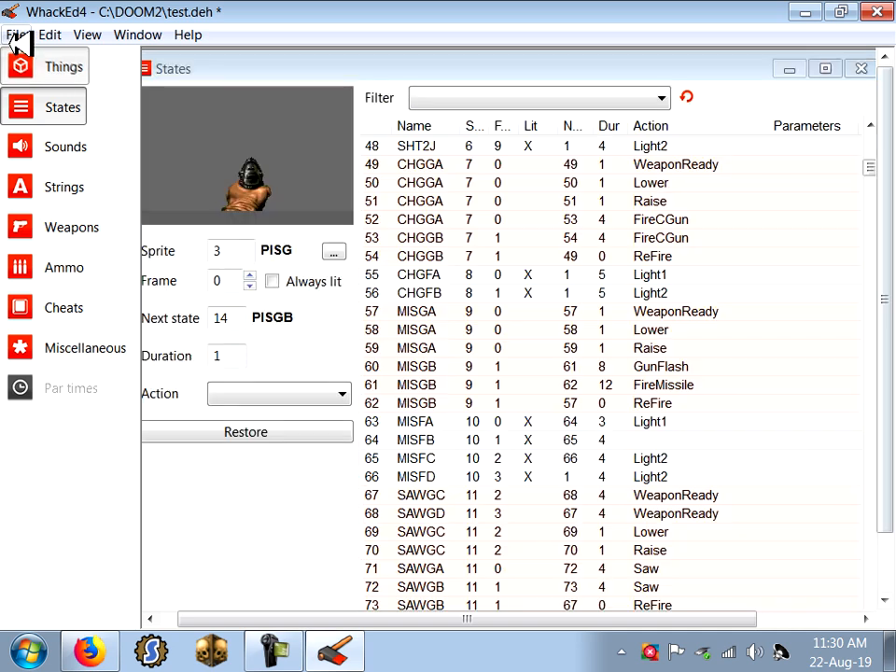
left_click(16, 35)
left_click(58, 121)
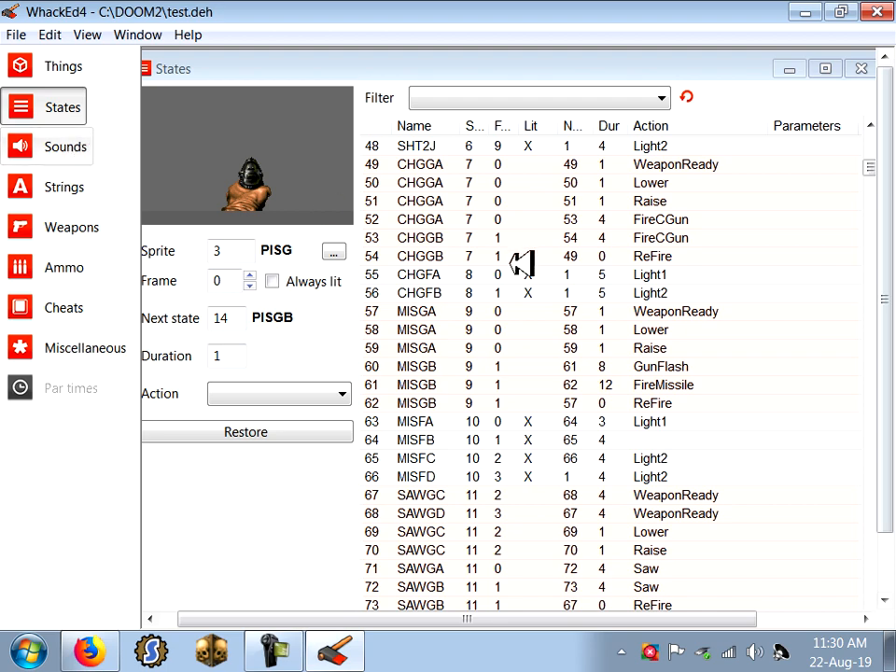
- Locate state 176, the Trooper's first Chase state, in the unfiltered state list
left_click(599, 274)
left_click(607, 104)
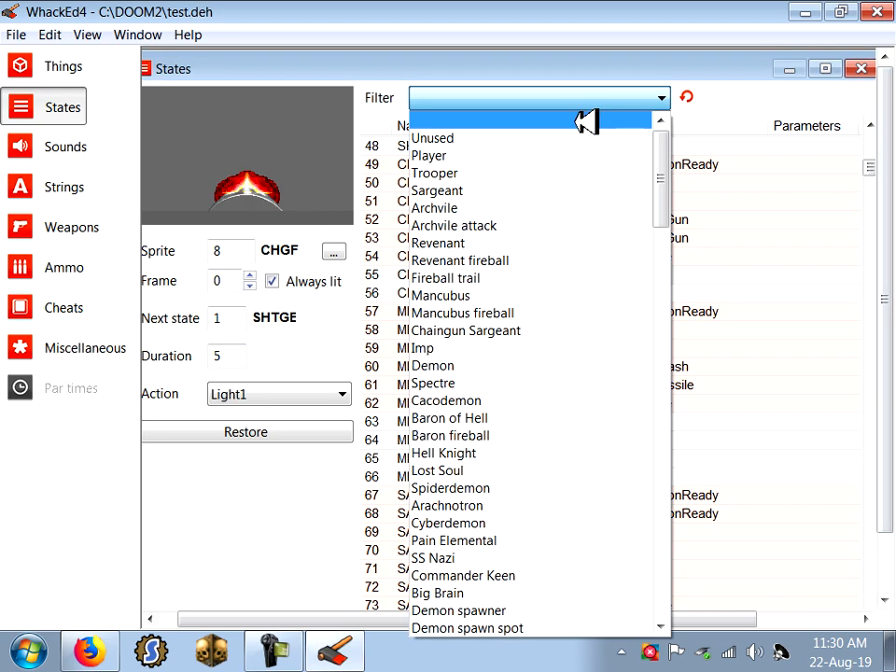
left_click(527, 95)
left_click(516, 100)
left_click(540, 136)
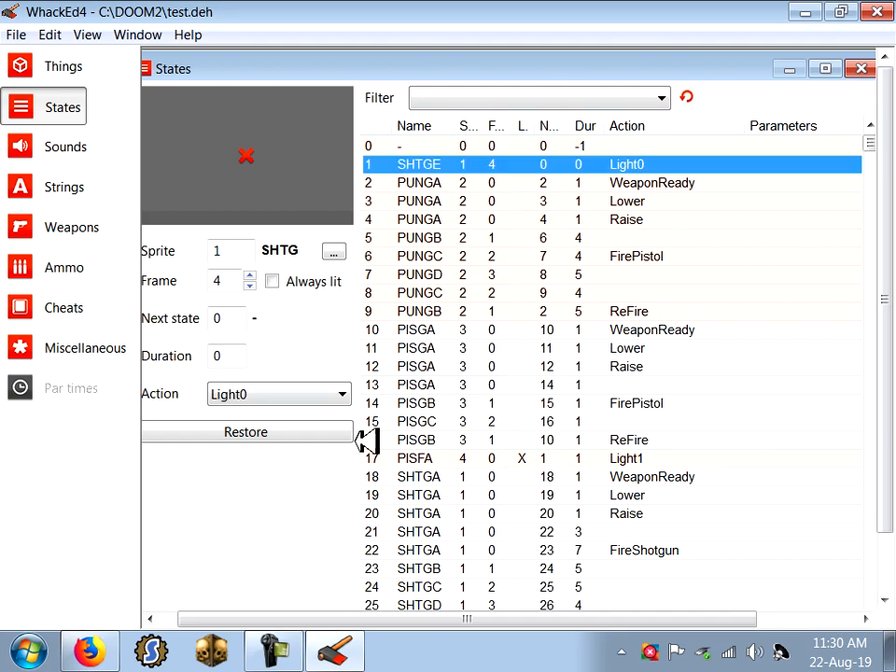
mouse_move(742, 74)
left_mouse_down()
mouse_move(690, 74)
mouse_move(724, 72)
left_mouse_up()
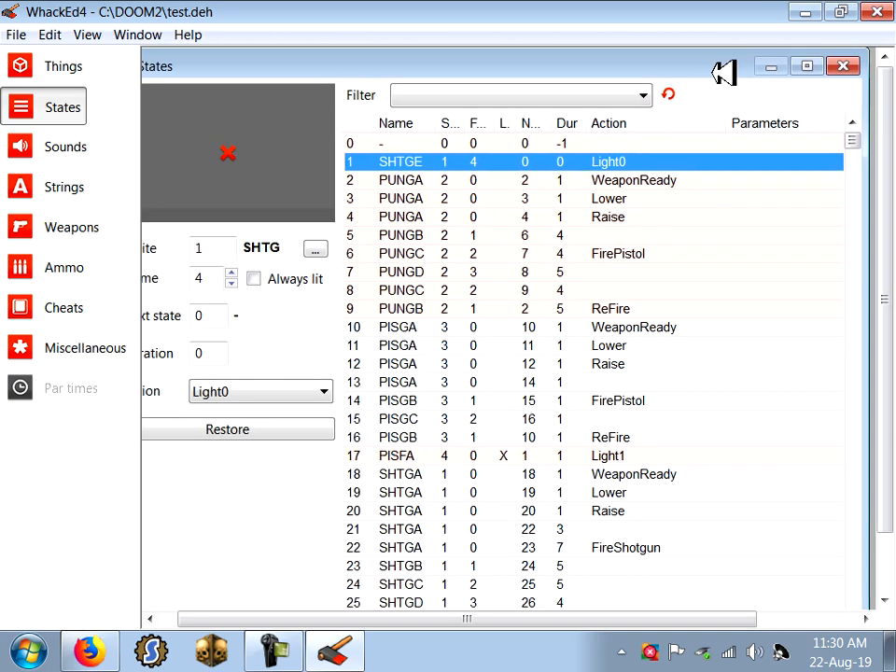
scroll(859, 146, "down", 3)
left_click_drag(860, 146, 864, 226)
left_click(611, 254)
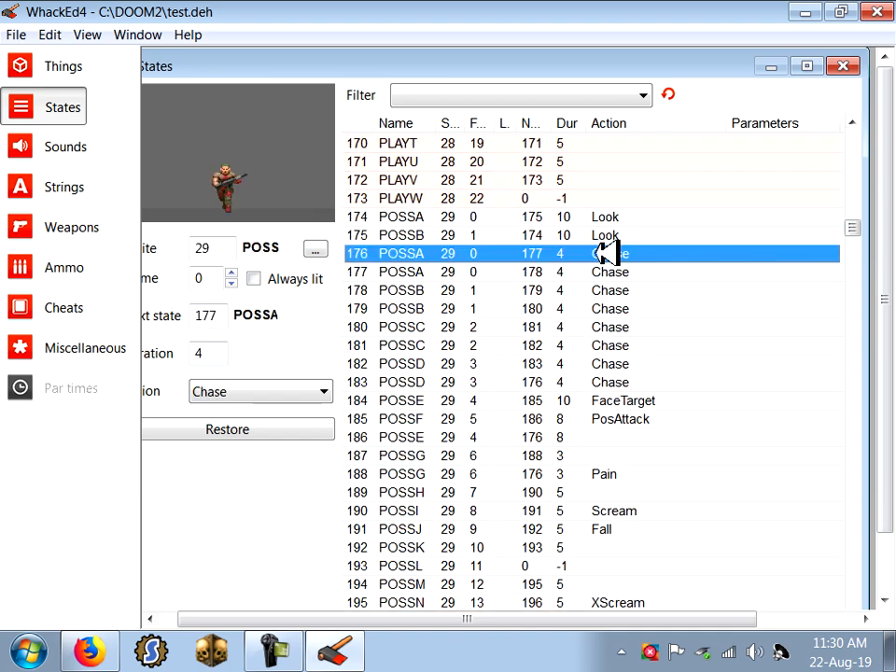
- Step through the Trooper's Chase states from 176 onward, checking its Look states 175 and 174 as well
key("Down")
key("Down")
key("Down")
key("Down")
key("Down")
key("Down")
key("Down")
key("Down")
left_click(478, 271)
left_click(476, 253)
left_click(484, 234)
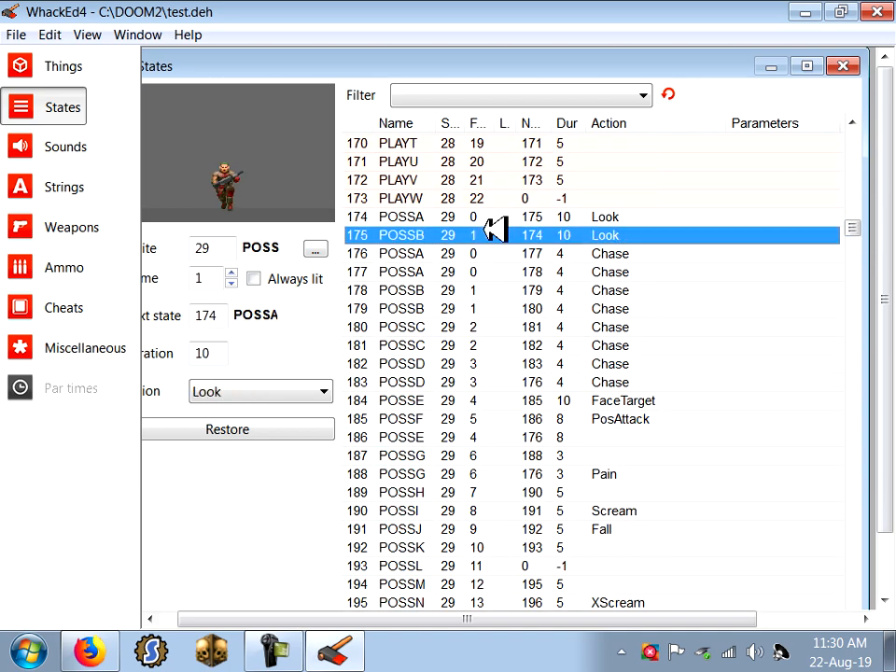
left_click(493, 216)
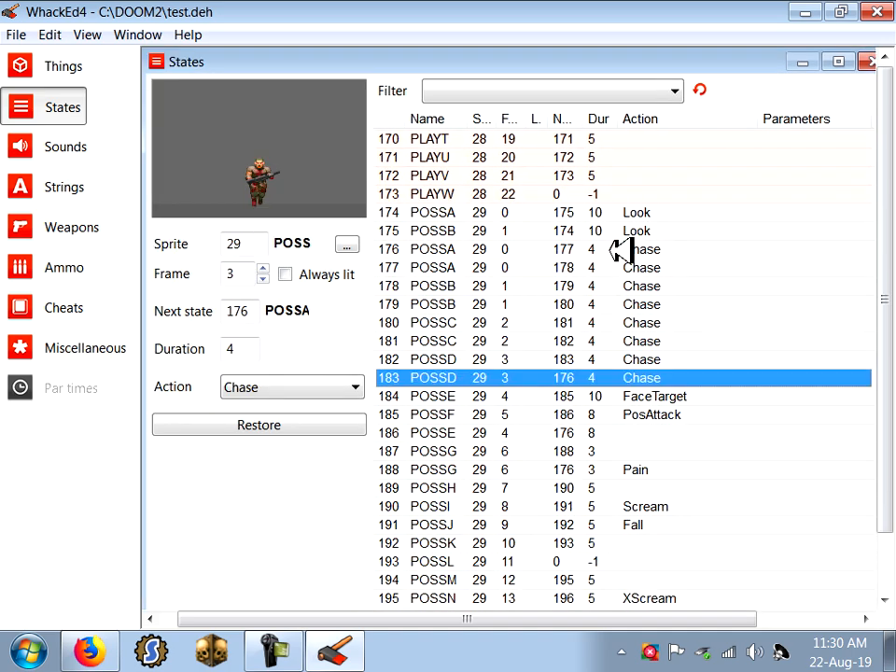
- Preview the Trooper's Chase frames from state 176 to 179 and check its Speed property in the Things editor
left_click(616, 250)
key("Down")
key("Down")
key("Down")
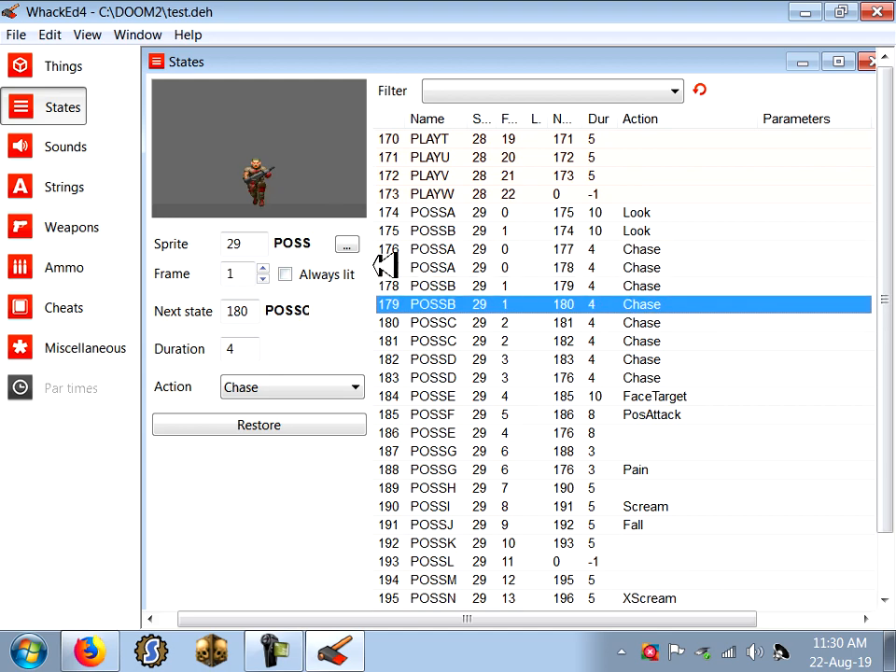
left_click(63, 62)
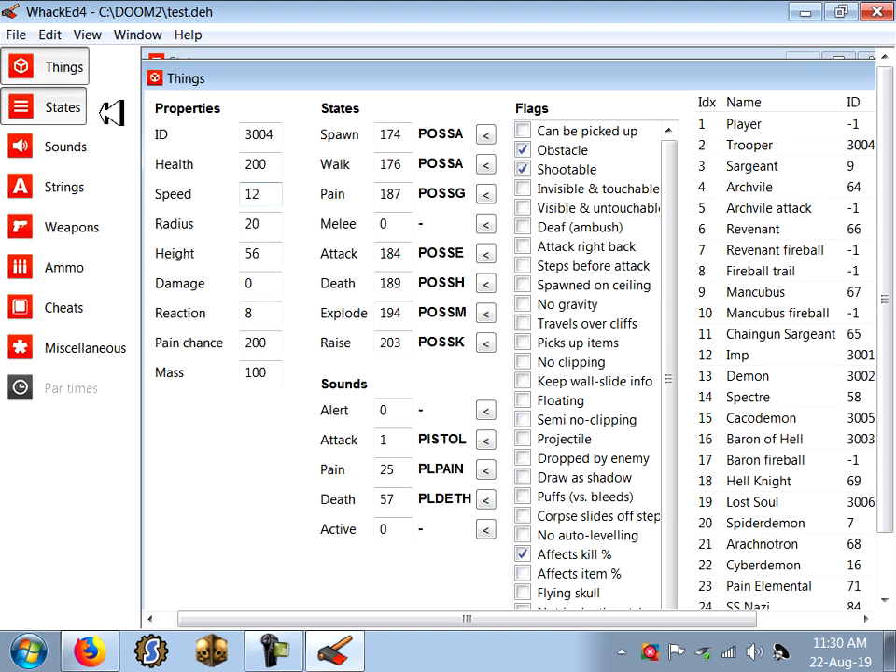
double_click(249, 193)
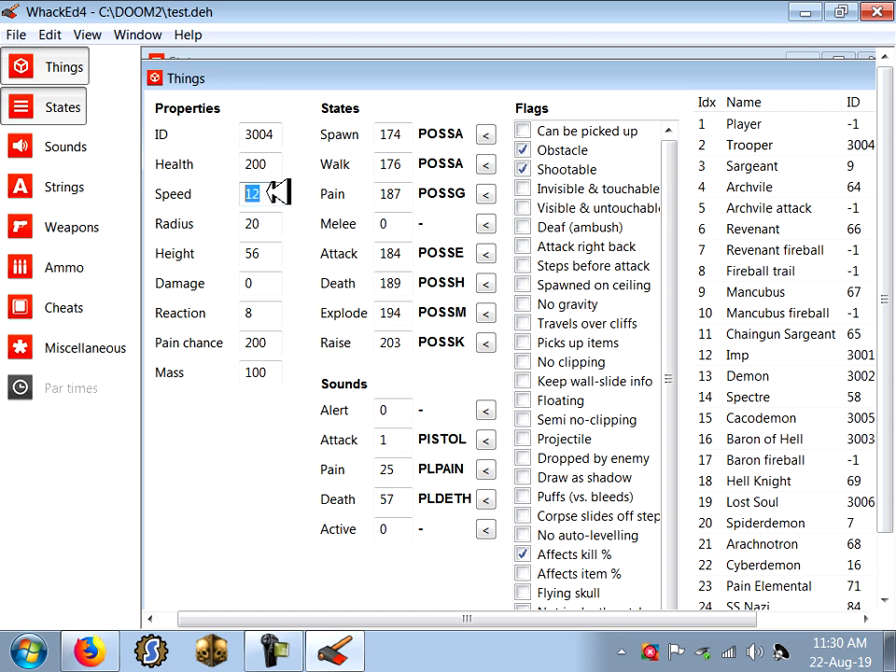
- Return to the States editor and preview the Trooper's frames from Chase state 176 to FaceTarget state 184
left_click(60, 111)
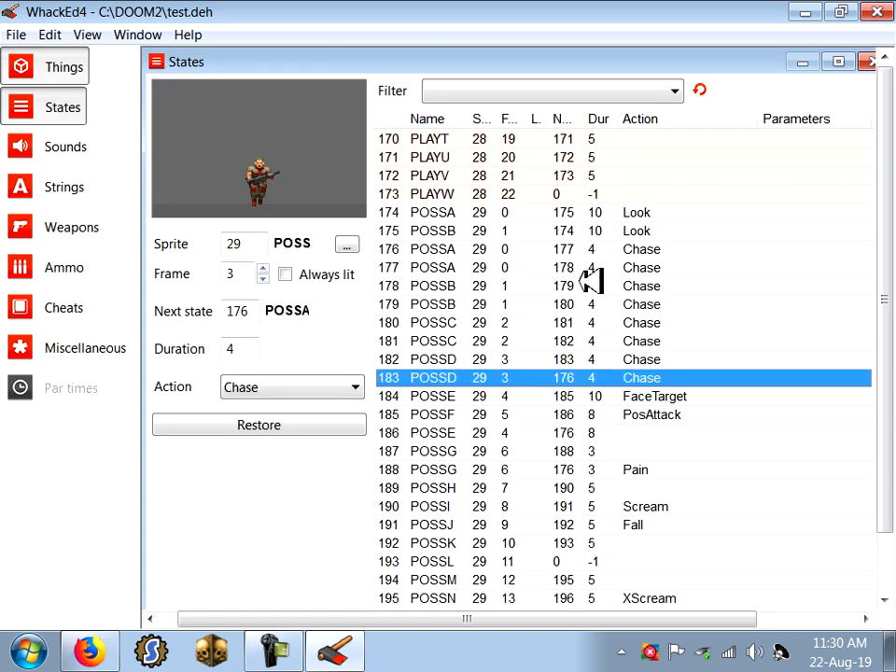
left_click(609, 249)
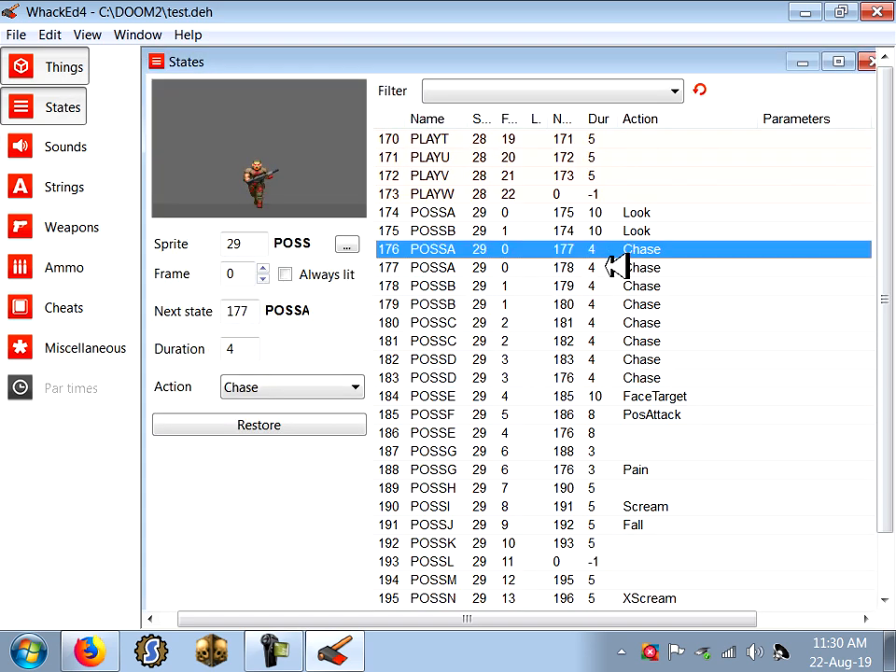
left_click(614, 268)
left_click(613, 286)
left_click(608, 304)
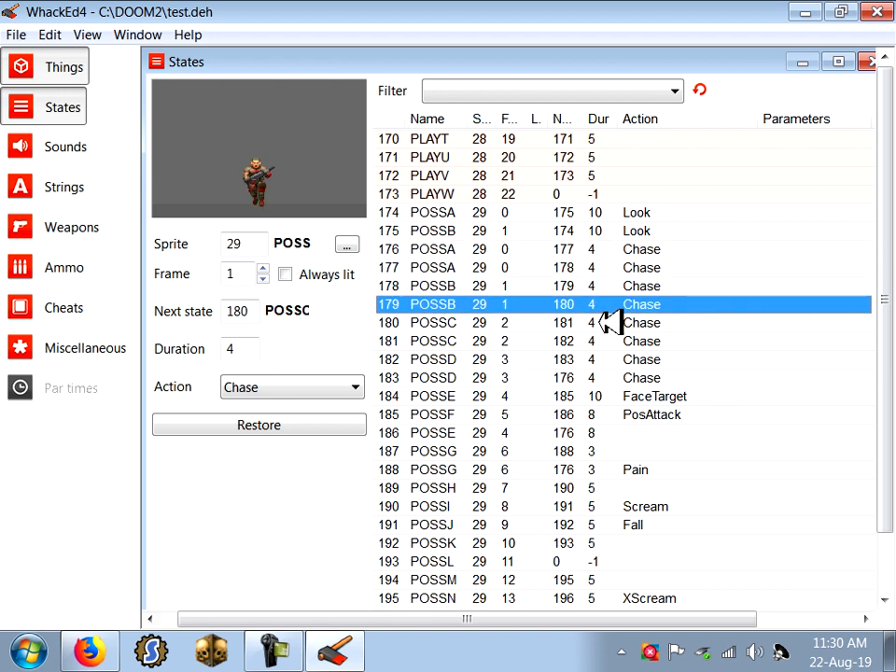
left_click(608, 360)
left_click(609, 377)
left_click(624, 396)
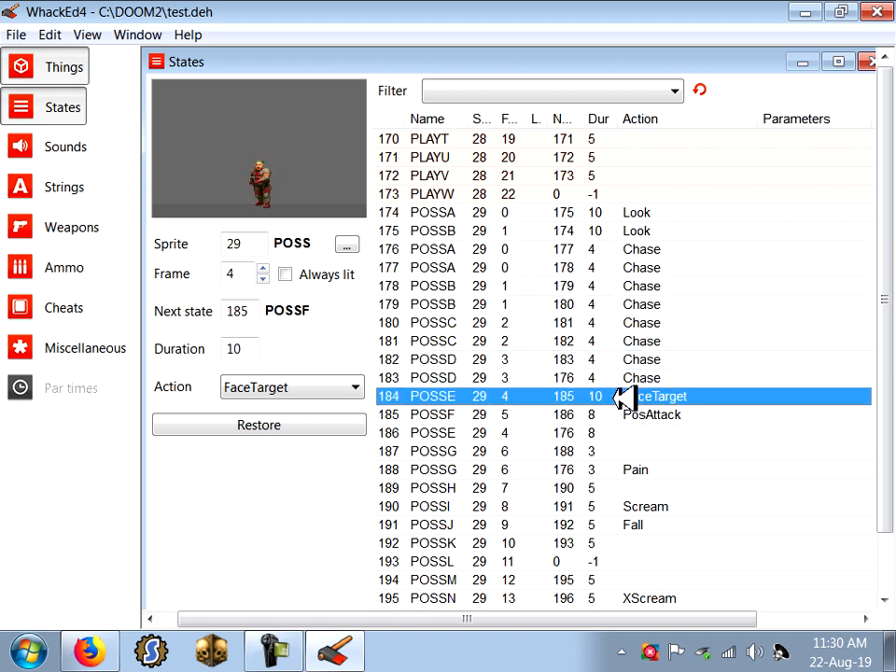
- Set the duration of the Trooper's FaceTarget state 184 to 40 and save the patch
left_click(626, 414)
left_click(630, 396)
left_click(644, 413)
left_click(648, 396)
double_click(247, 349)
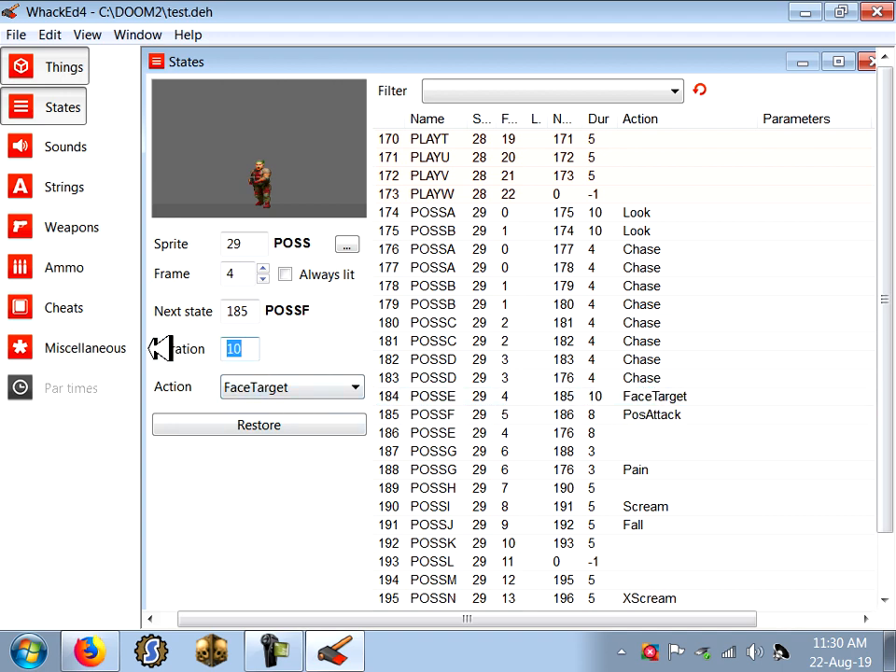
type("40")
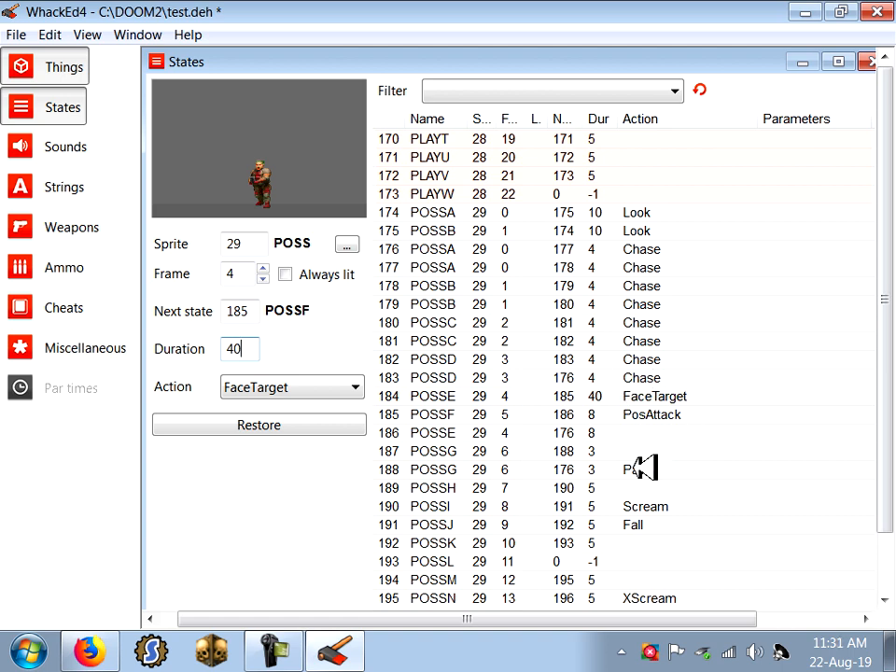
left_click(19, 34)
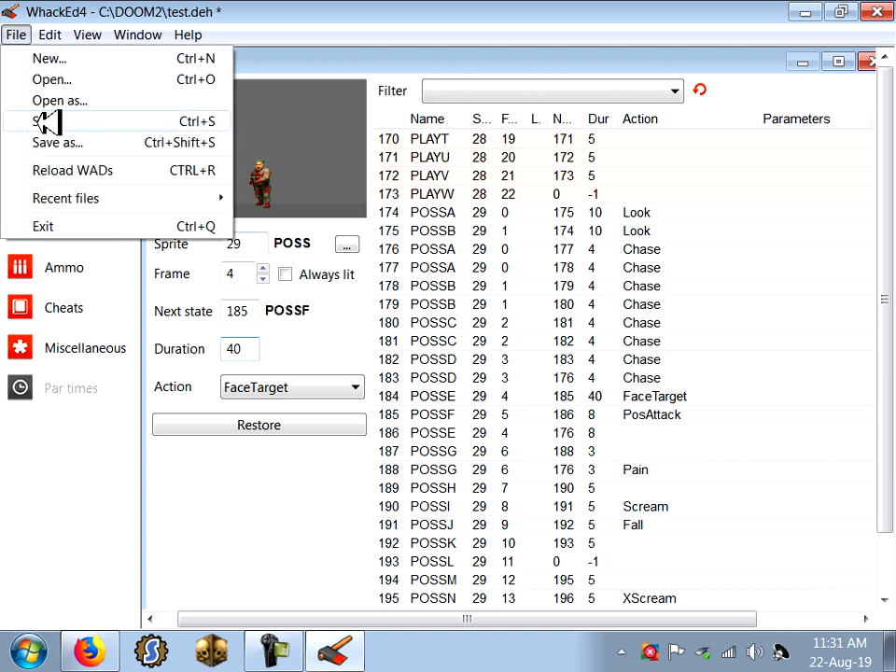
left_click(51, 121)
- Change the action of the Trooper's attack state 185 from PosAttack to TroopAttack
left_click(666, 415)
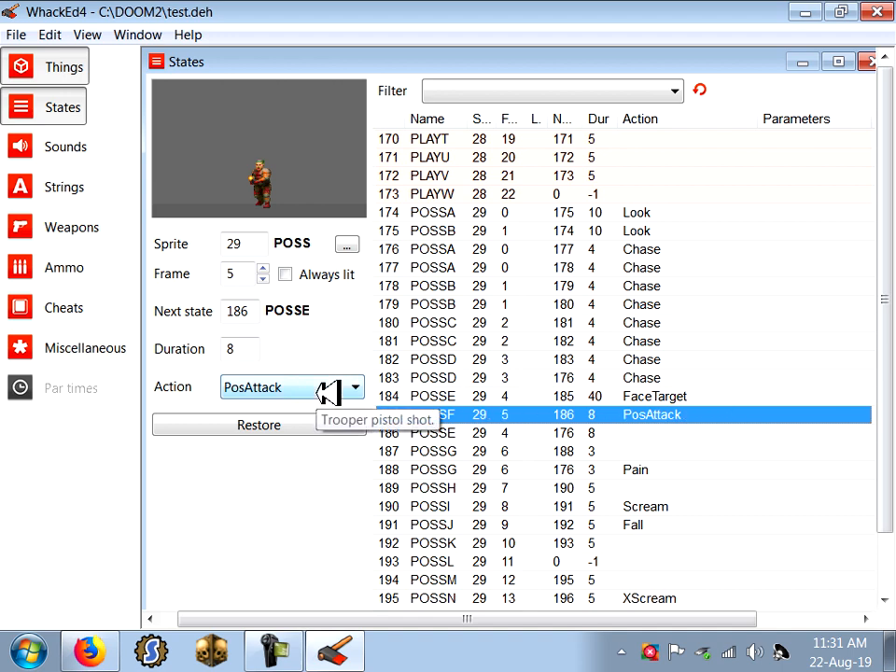
left_click(331, 389)
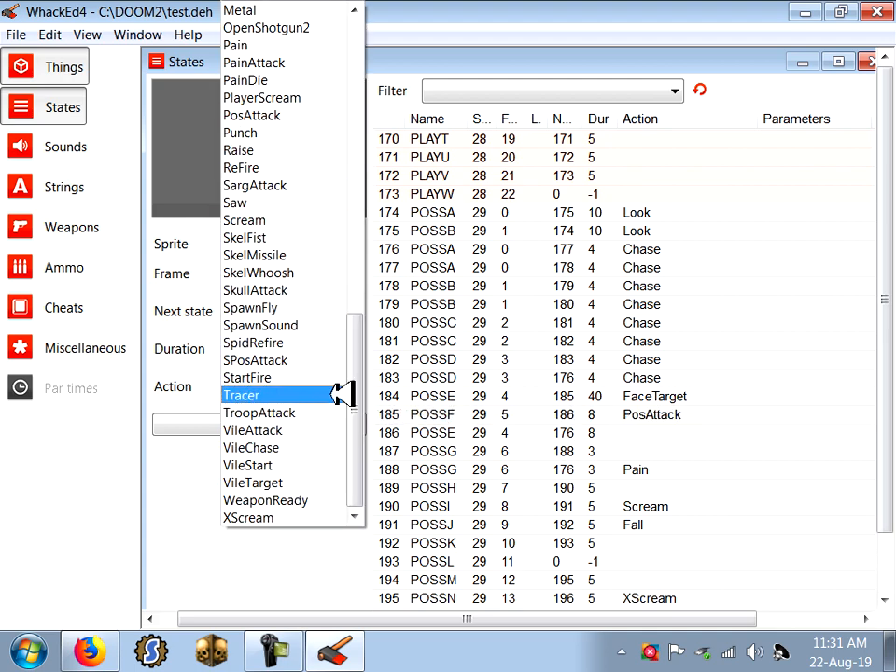
scroll(360, 379, "up", 1)
left_click_drag(359, 378, 352, 165)
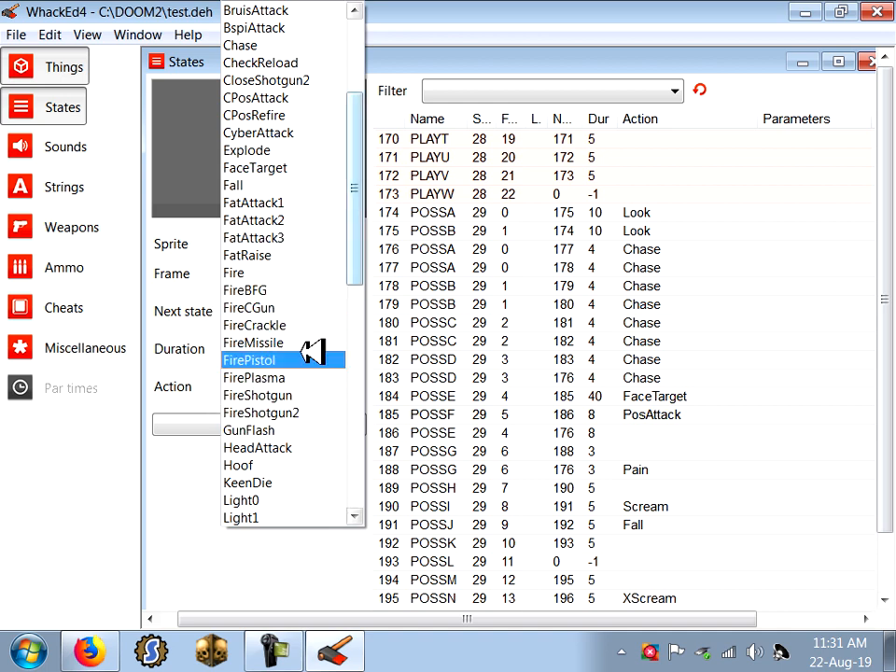
left_click_drag(355, 226, 351, 429)
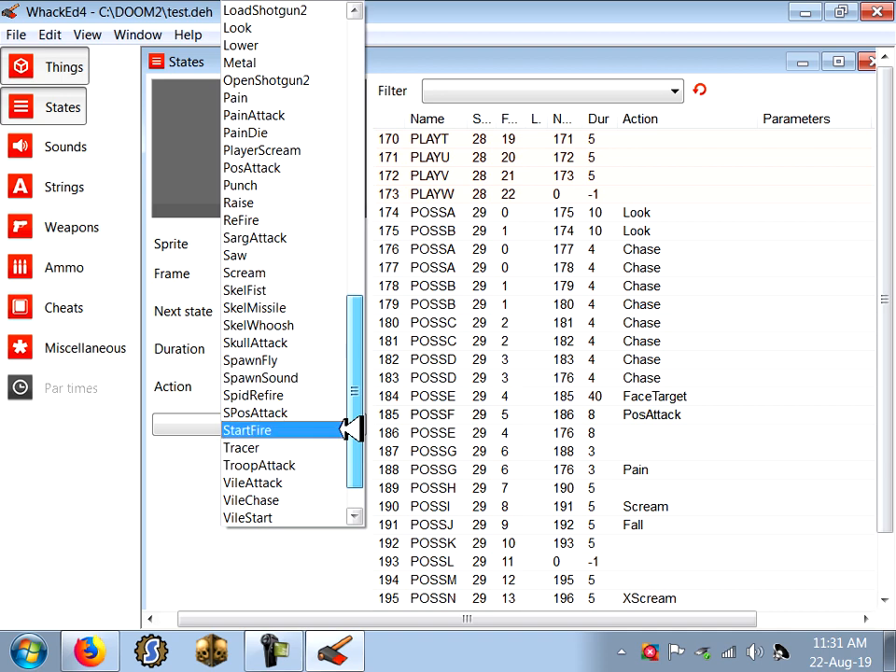
left_click(301, 463)
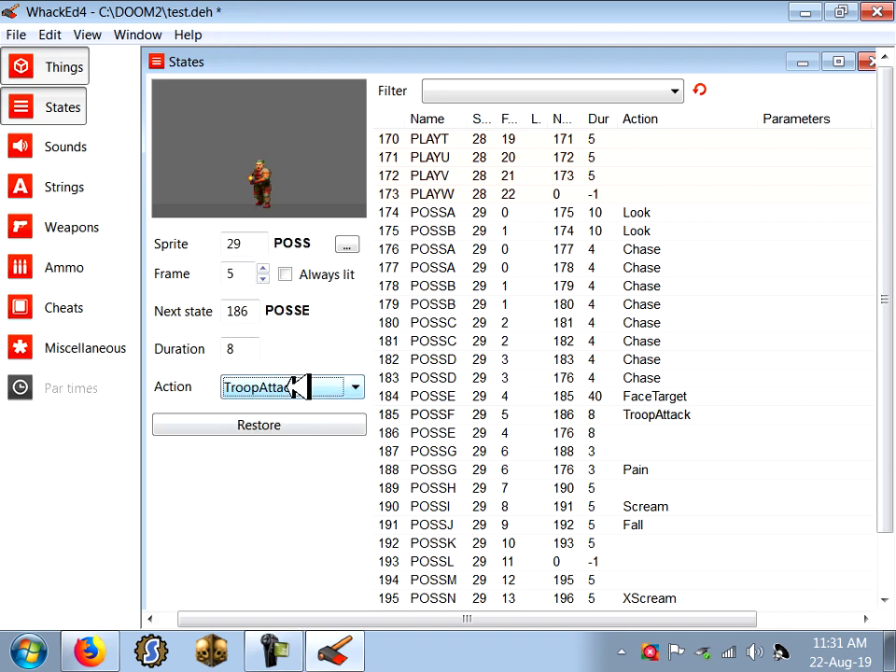
- Compare the Trooper's states 184 and 185, keeping TroopAttack as the action of state 185
left_click(679, 402)
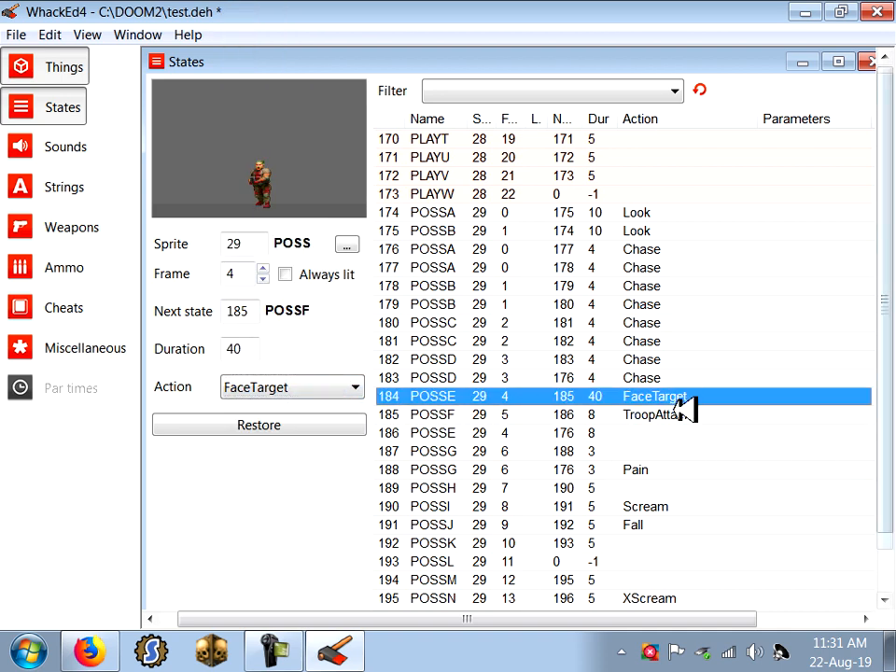
left_click(679, 415)
left_click(677, 394)
left_click(691, 412)
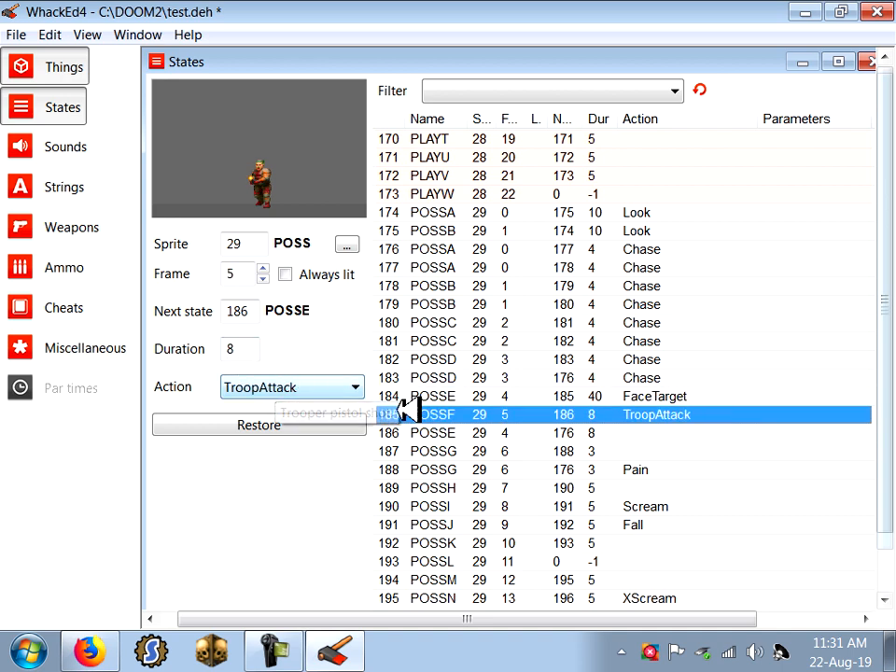
left_click(350, 388)
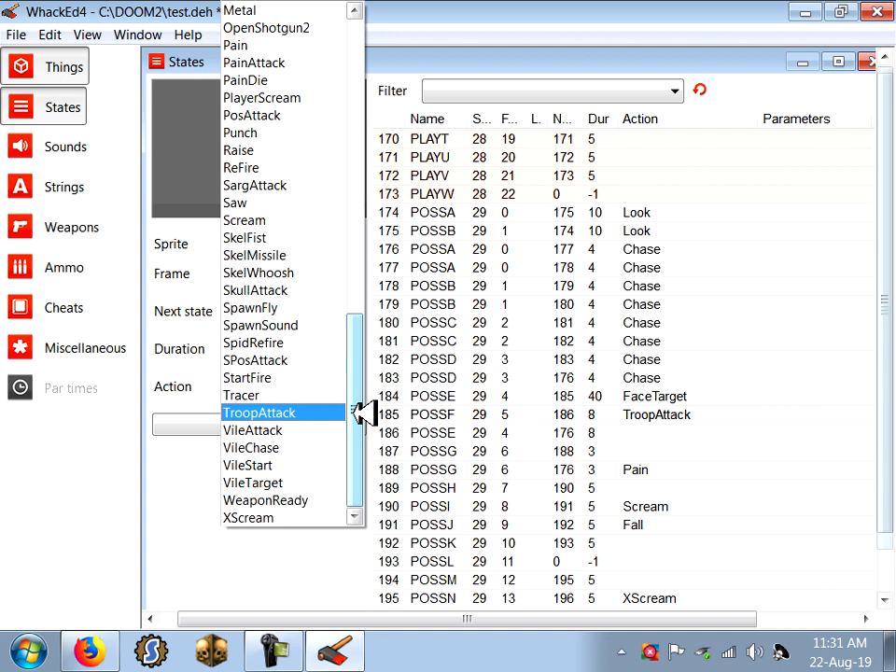
left_click(302, 411)
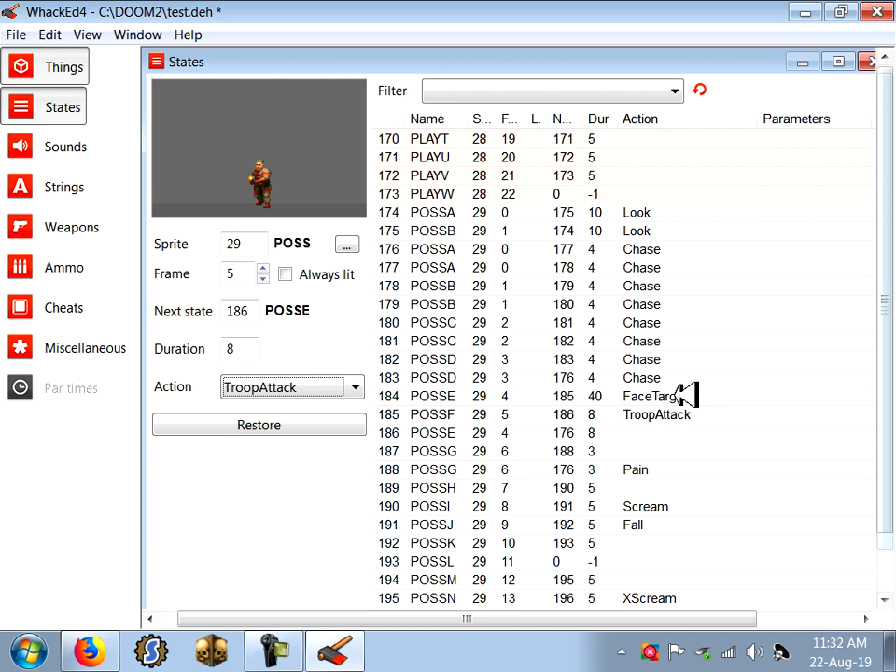
- Save the patch and recheck the Trooper's FaceTarget state 184 against its TroopAttack state 185
left_click(16, 34)
left_click(70, 120)
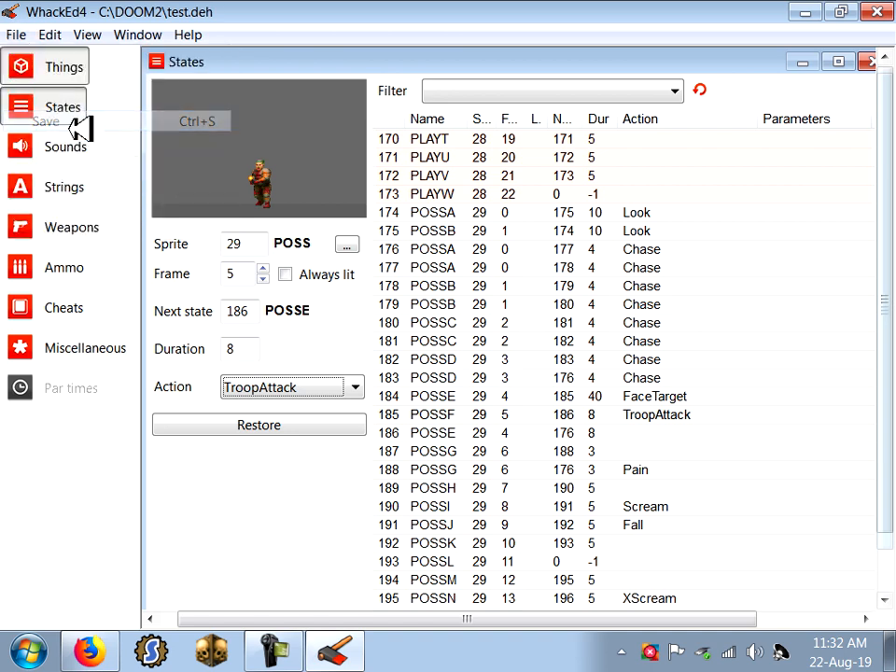
left_click(663, 396)
left_click(687, 414)
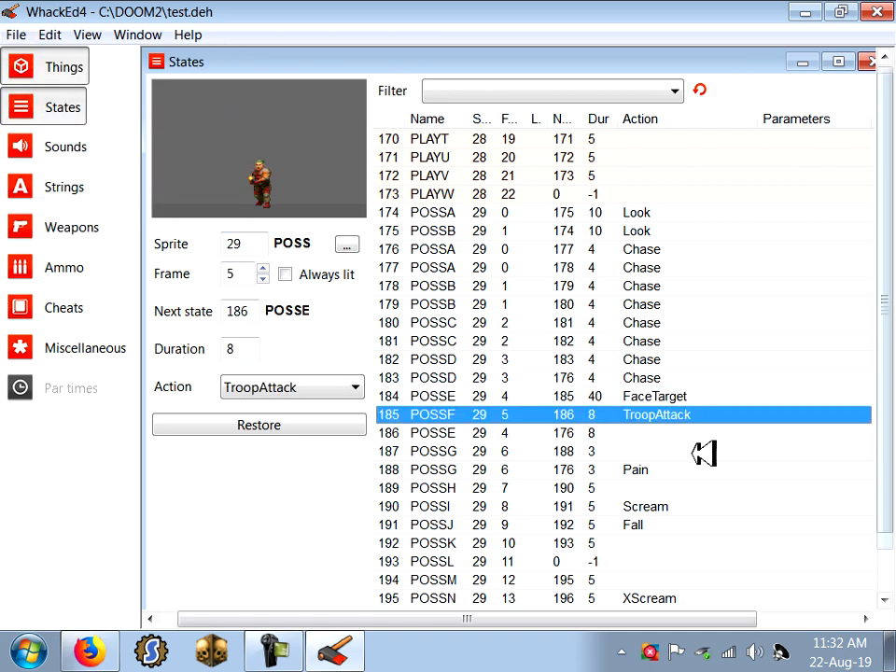
left_click(645, 397)
left_click(654, 411)
left_click(653, 395)
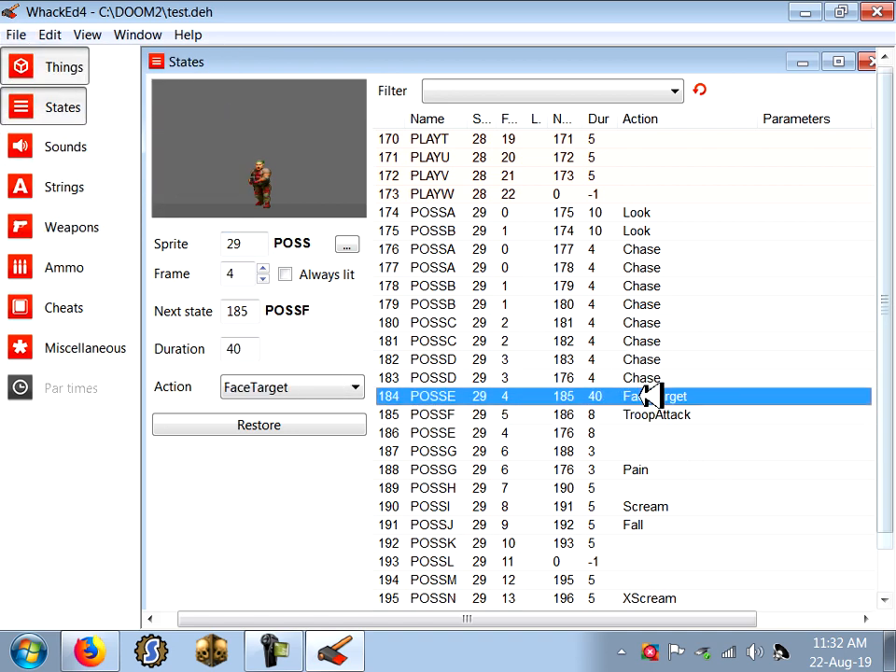
- Browse the available actions for the Trooper's attack state 185, keeping TroopAttack
left_click(656, 414)
left_click(280, 388)
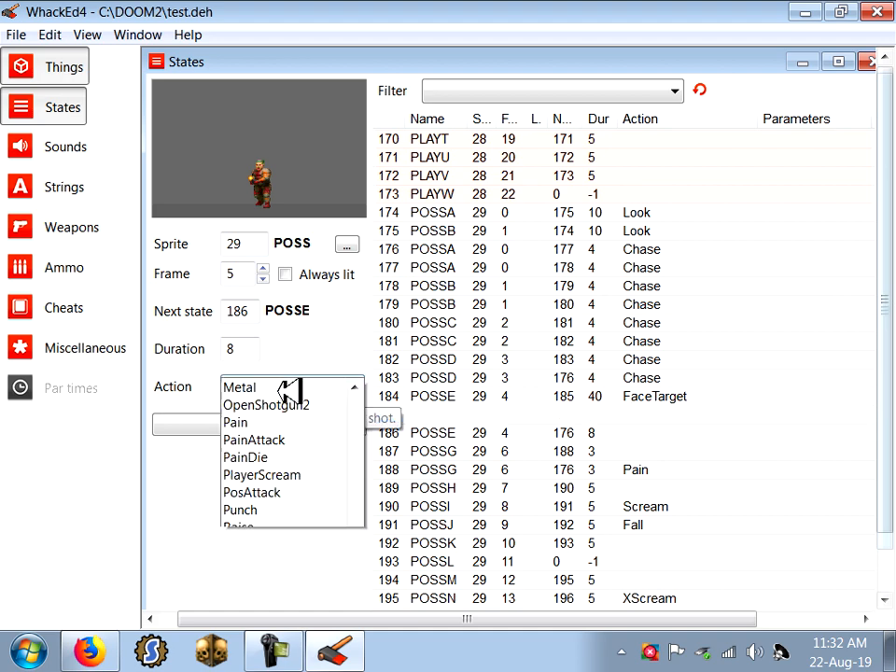
left_click_drag(360, 338, 361, 140)
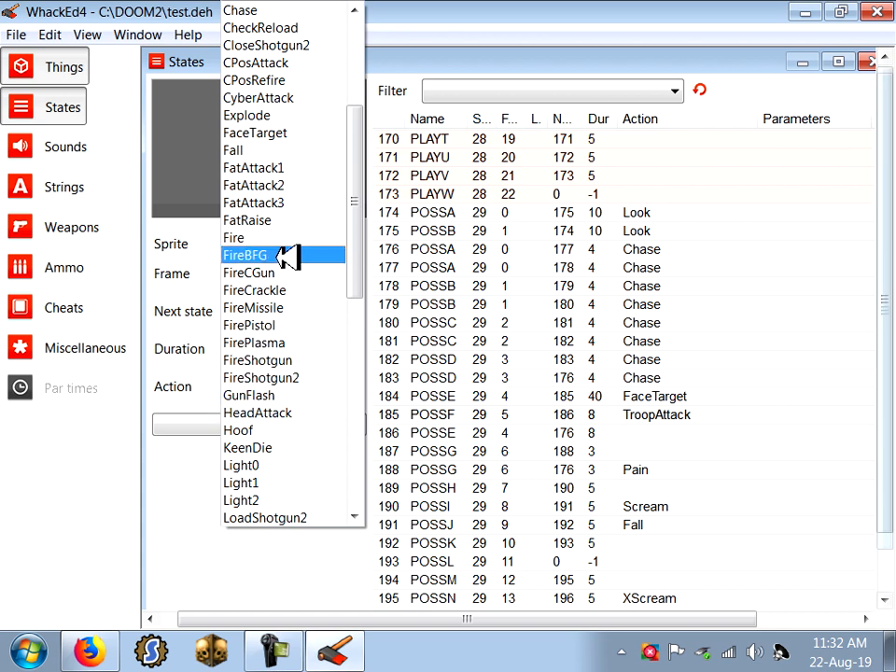
left_click(367, 549)
left_click(682, 392)
left_click(681, 415)
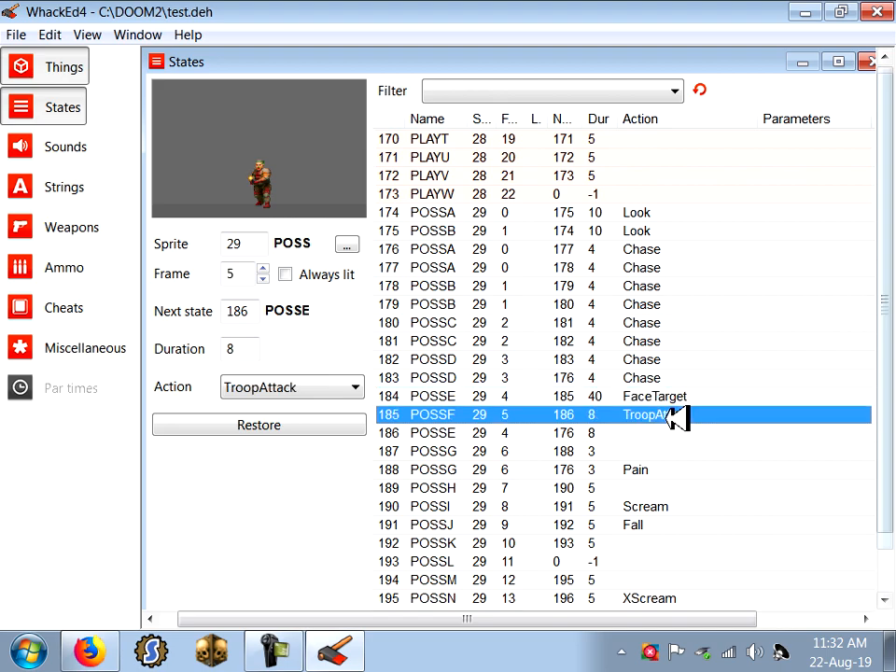
- Return to the Things editor and select the Imp fireball, thing 32, to inspect its states
left_click(71, 67)
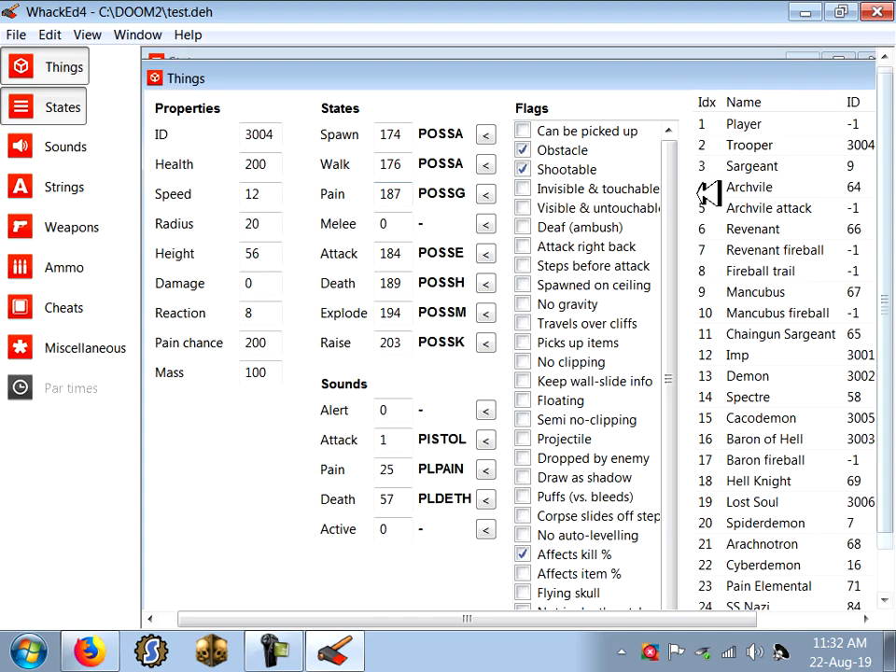
left_click_drag(807, 82, 681, 74)
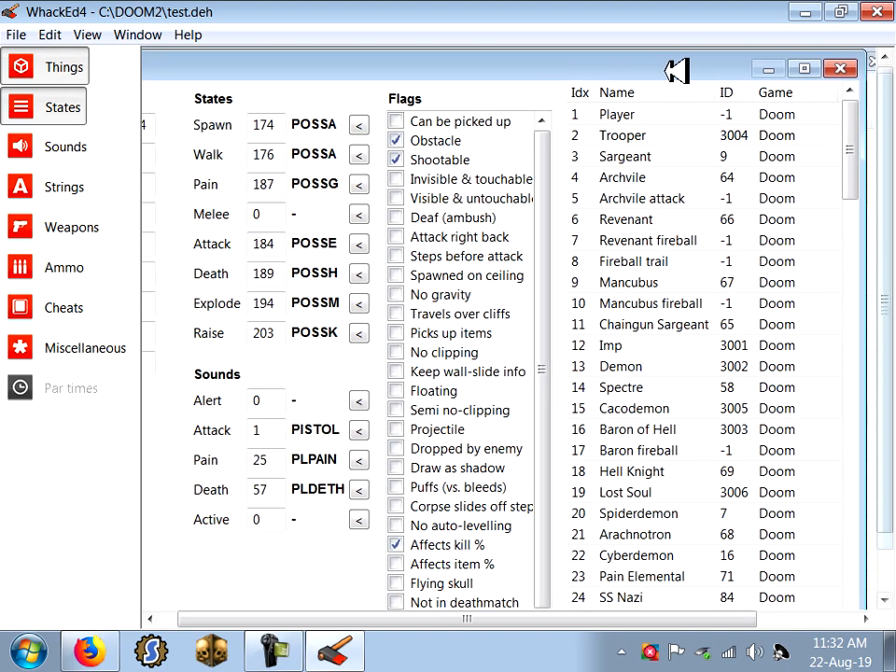
left_click_drag(860, 144, 856, 170)
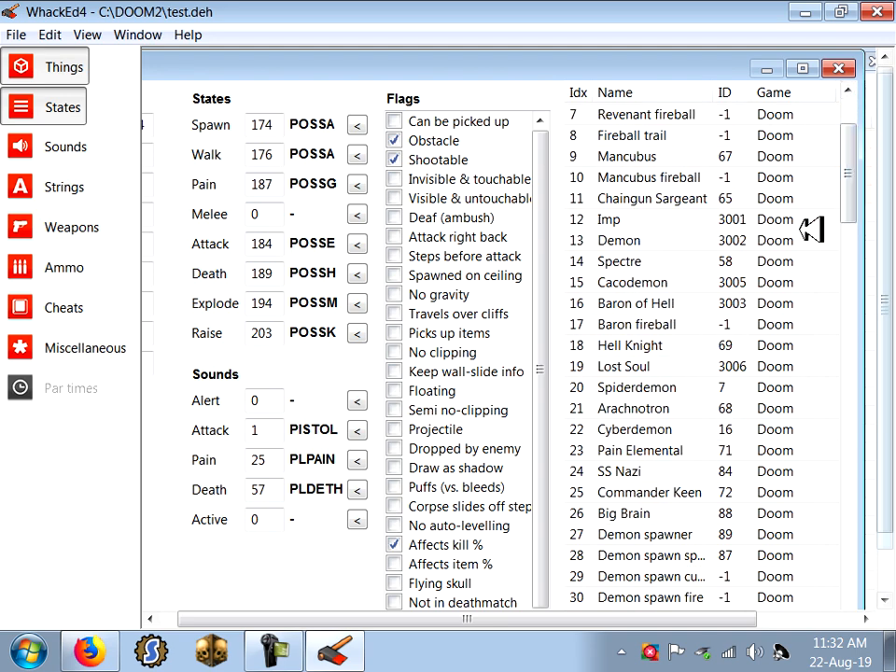
left_click_drag(860, 194, 854, 232)
left_click(640, 451)
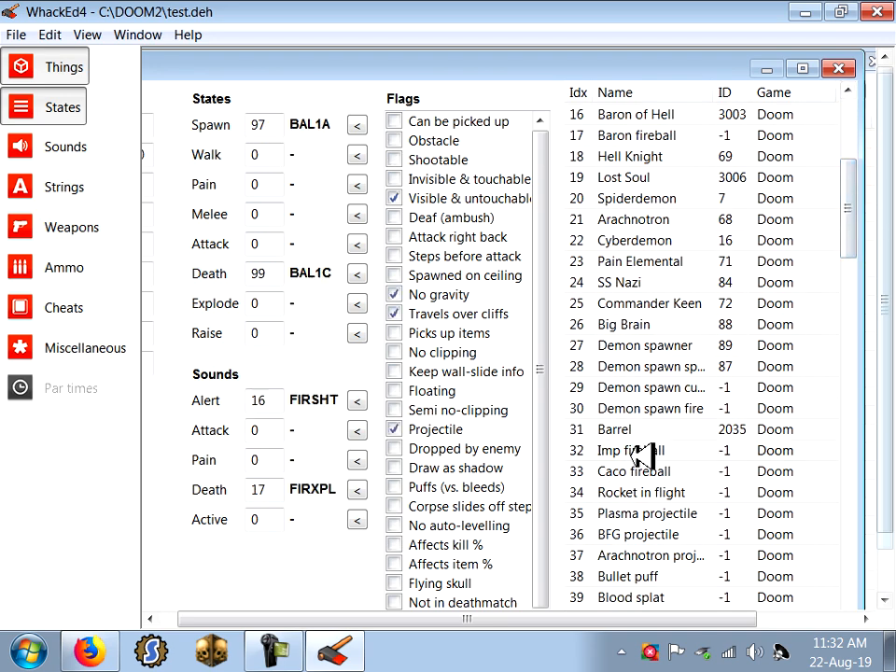
- Inspect the BFG projectile's spawn and death states in the Things editor
left_click_drag(344, 78, 504, 75)
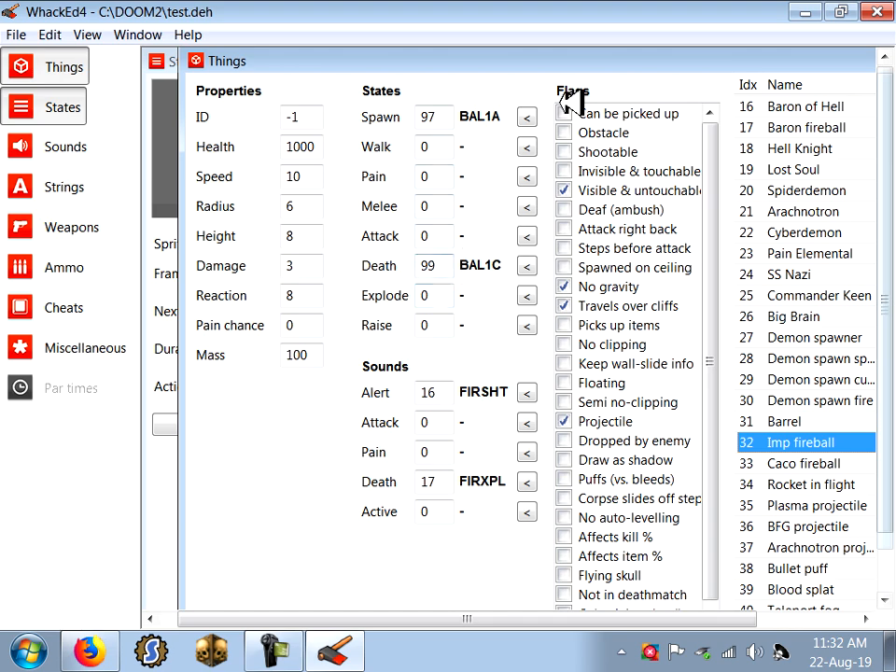
left_click_drag(439, 63, 518, 245)
left_click(654, 521)
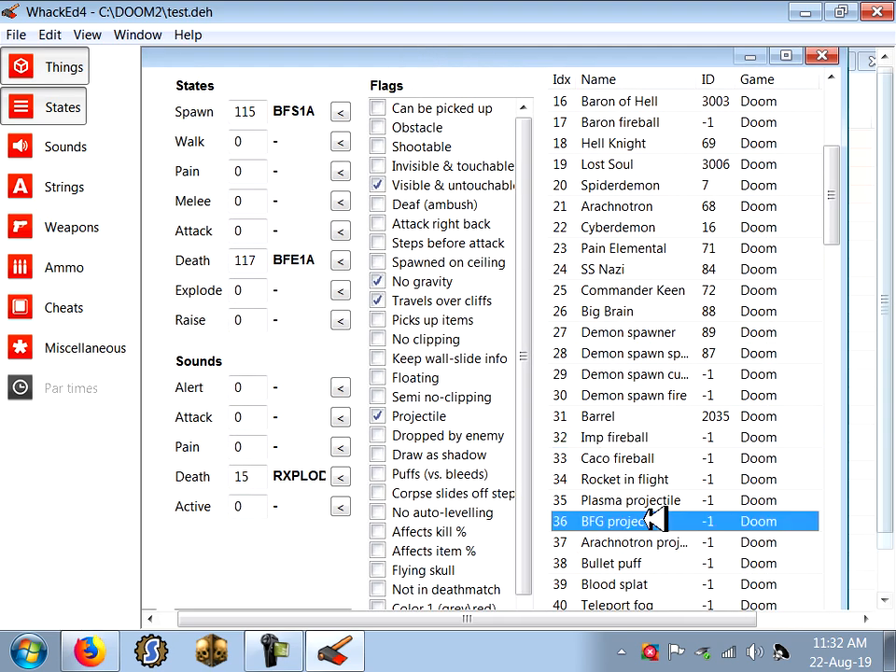
left_click_drag(363, 60, 420, 65)
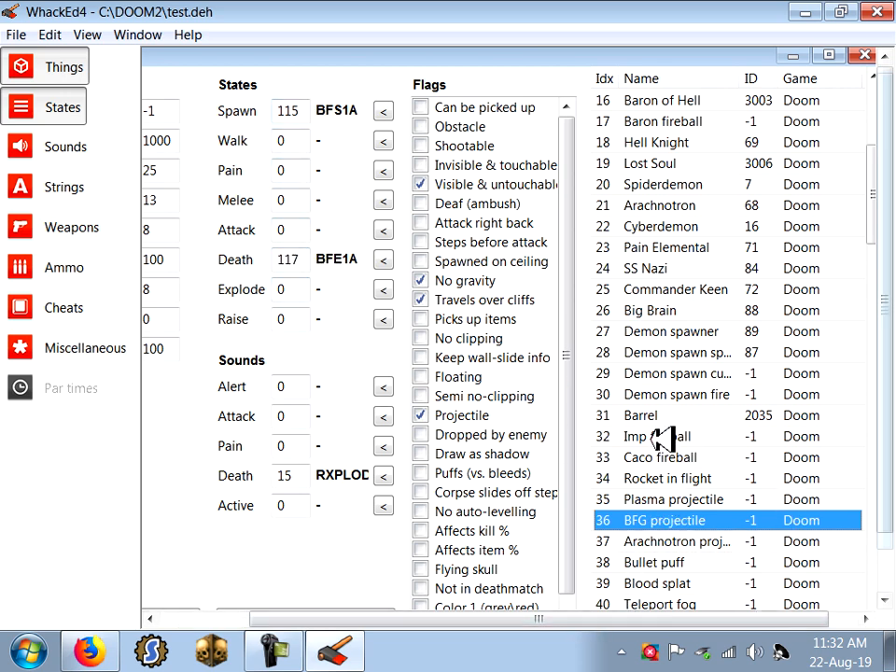
- Set the Imp fireball's spawn state to 115 and its death state to 117, and save the patch
left_click(663, 436)
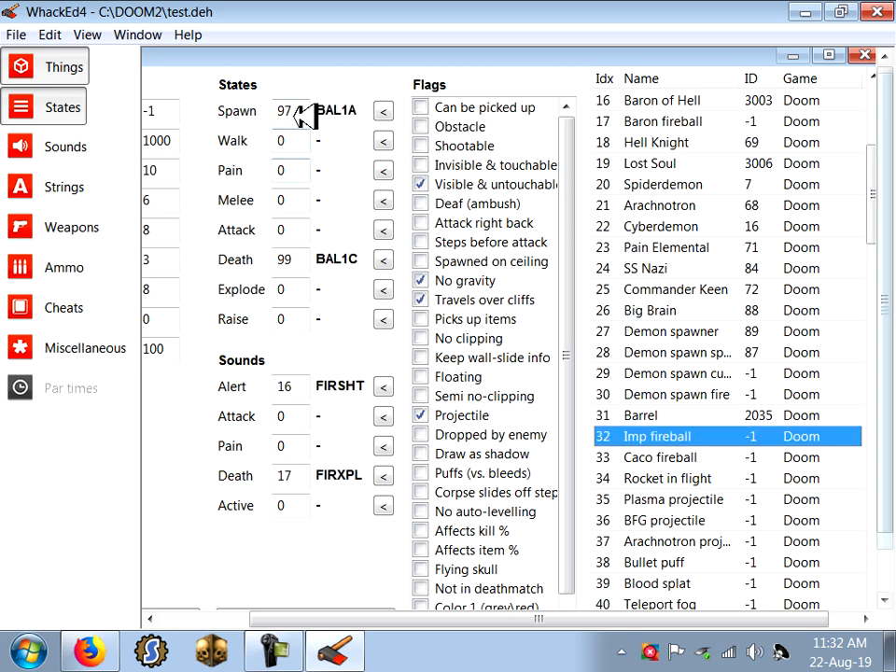
left_click_drag(303, 114, 254, 105)
type("115")
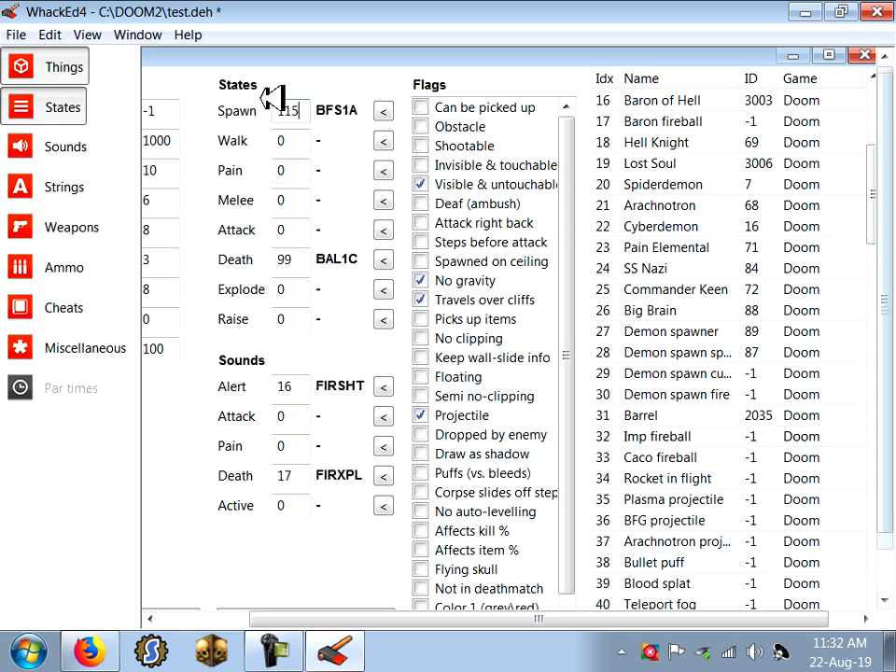
left_click_drag(304, 263, 273, 260)
type("117")
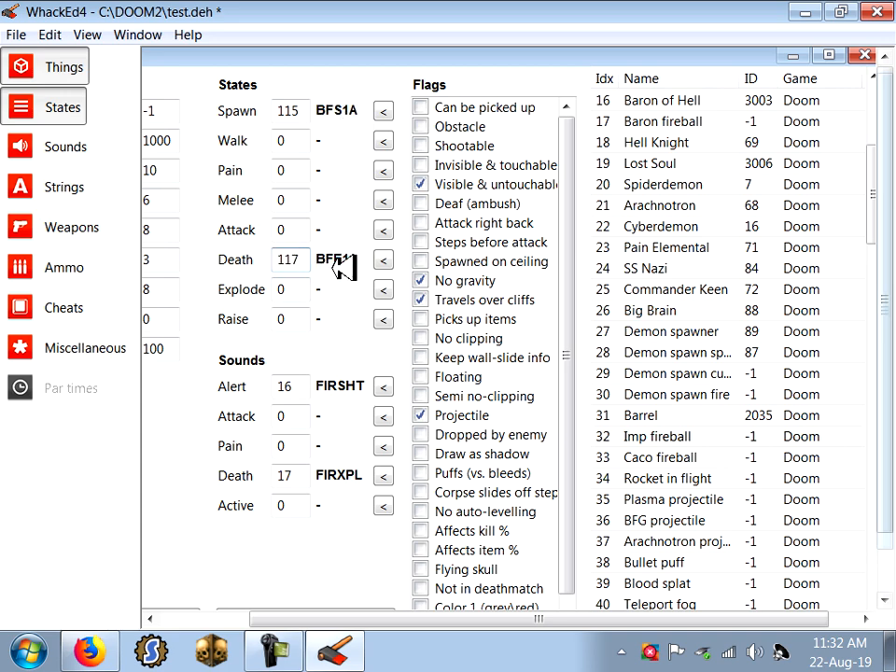
left_click_drag(359, 62, 445, 66)
left_click(18, 34)
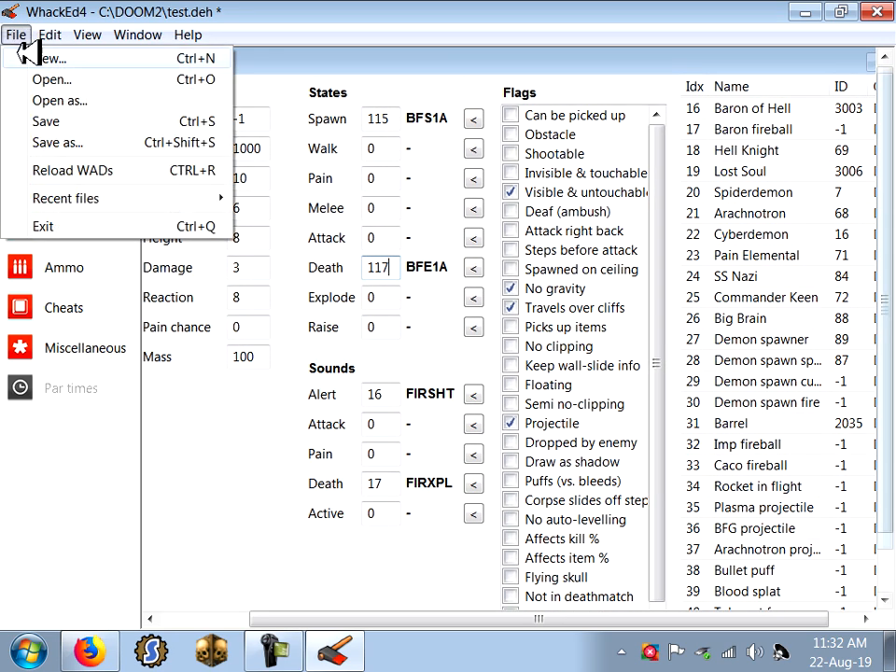
left_click(49, 122)
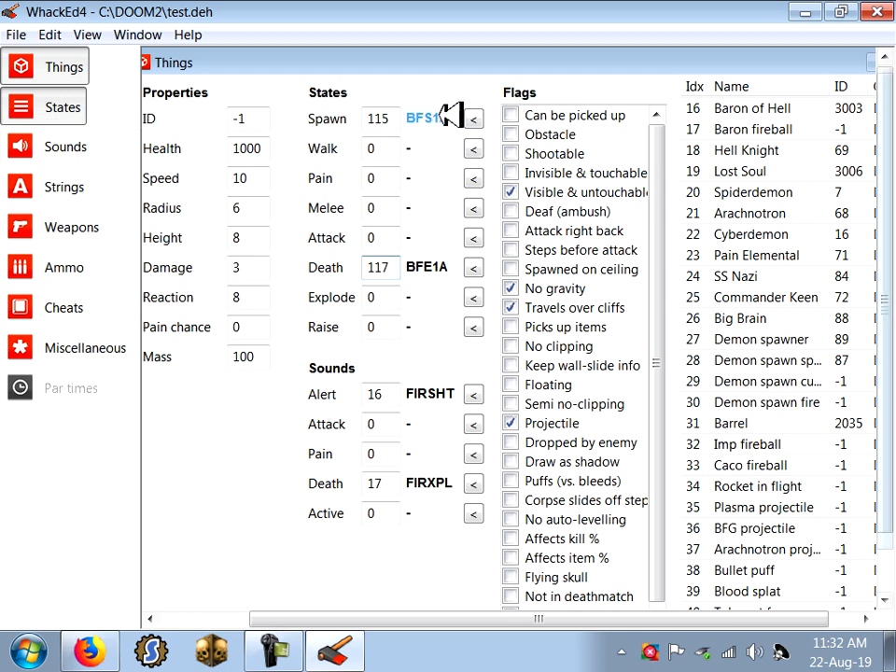
- Reselect the Imp fireball and open its spawn state in the States editor
left_click(776, 445)
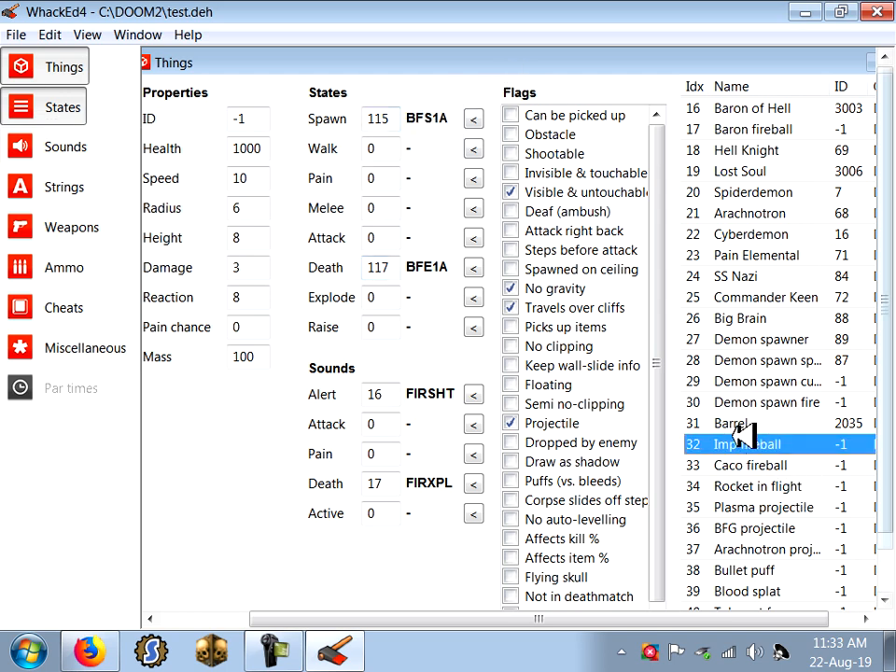
left_click(744, 422)
key("Down")
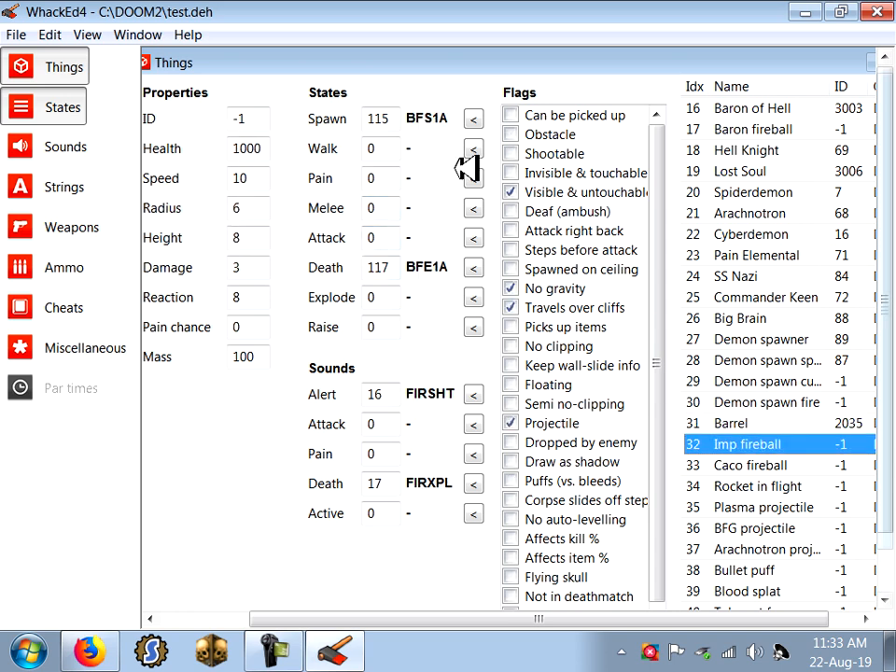
left_click(420, 118)
- Widen the state name column and preview the Imp fireball's frames from state 115 to state 122
left_click(450, 177)
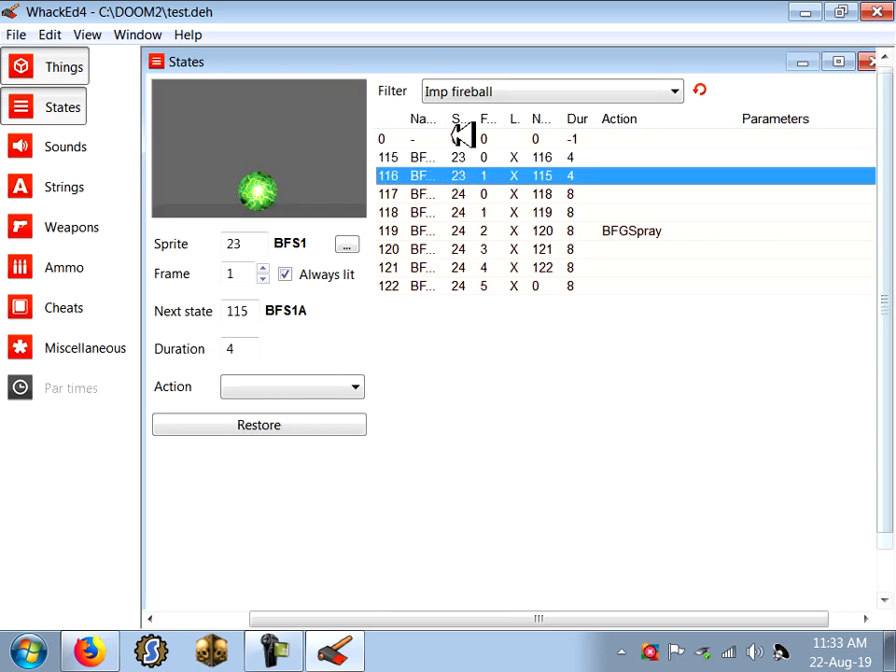
left_click_drag(448, 120, 467, 121)
left_click(411, 159)
left_click(411, 173)
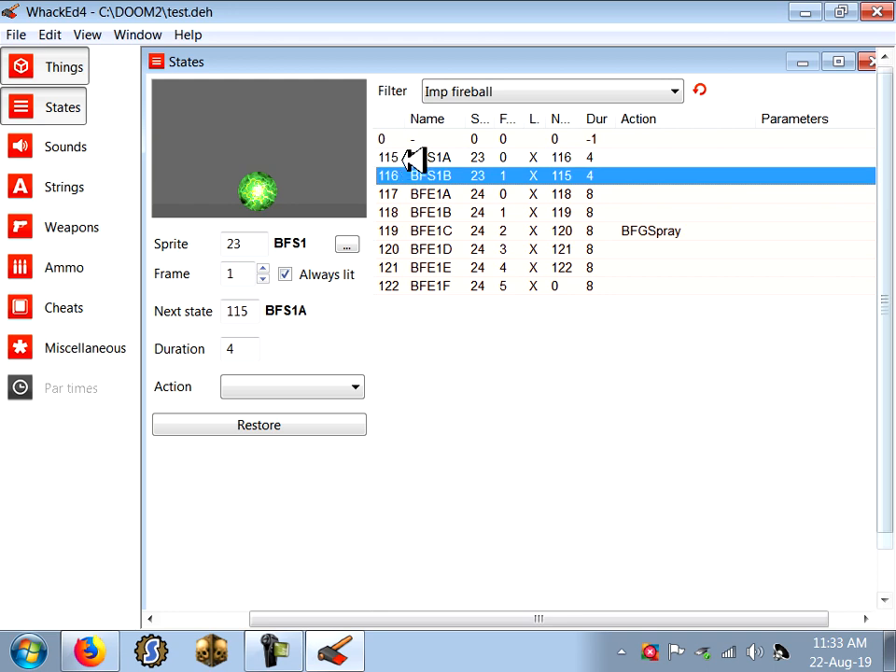
left_click(410, 157)
left_click(411, 178)
left_click(411, 194)
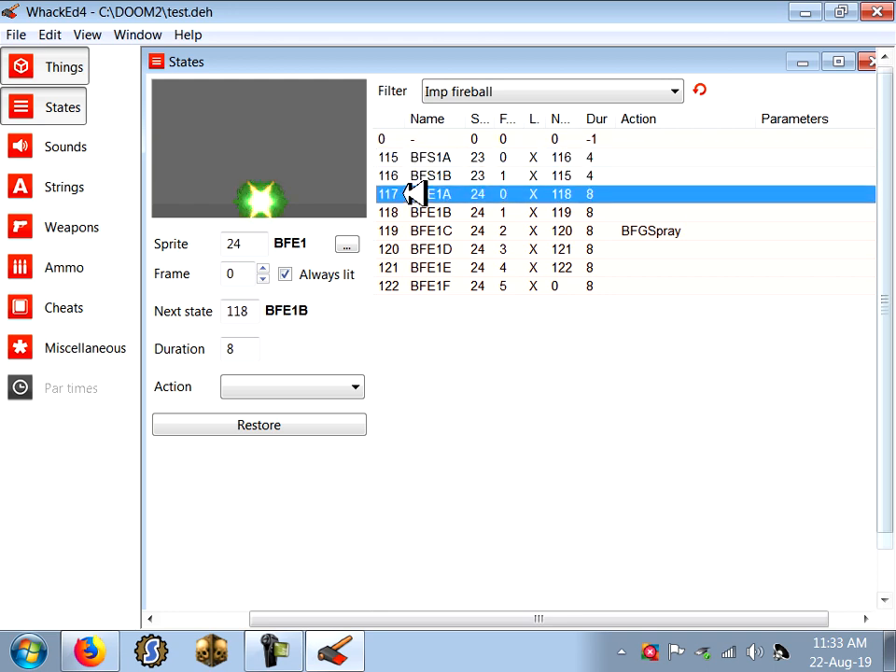
left_click(416, 212)
left_click(416, 230)
left_click(417, 249)
left_click(418, 268)
left_click(417, 287)
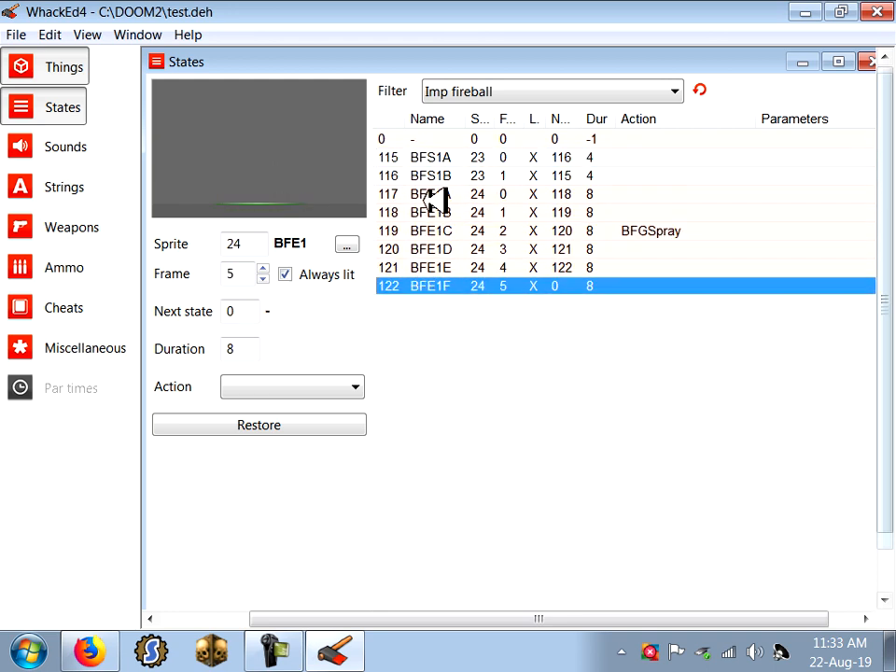
left_click(432, 194)
left_click(416, 159)
left_click(428, 174)
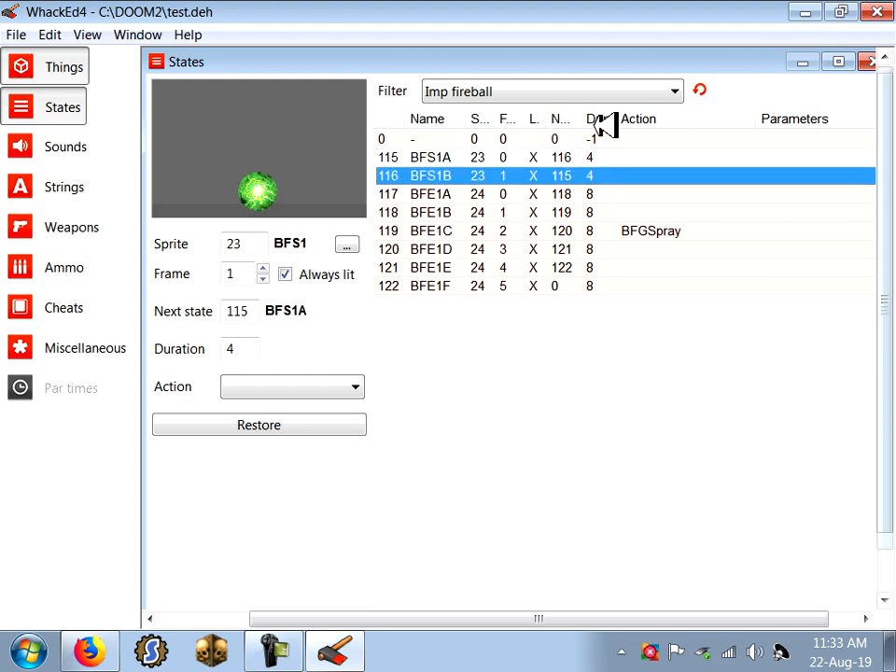
- Clear the Imp fireball filter to list all states, and widen the state name column
left_click(605, 94)
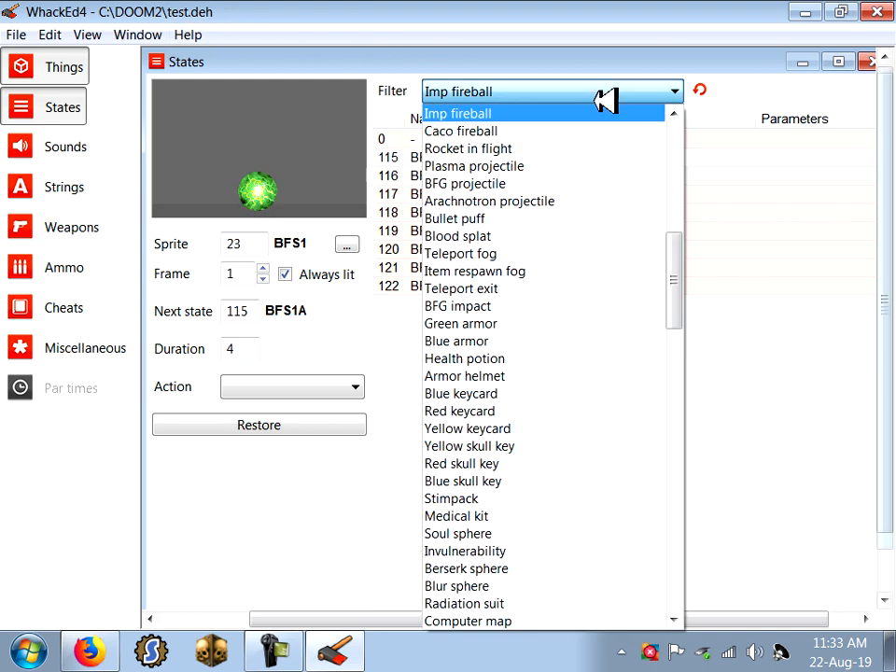
left_click(676, 136)
left_click(507, 113)
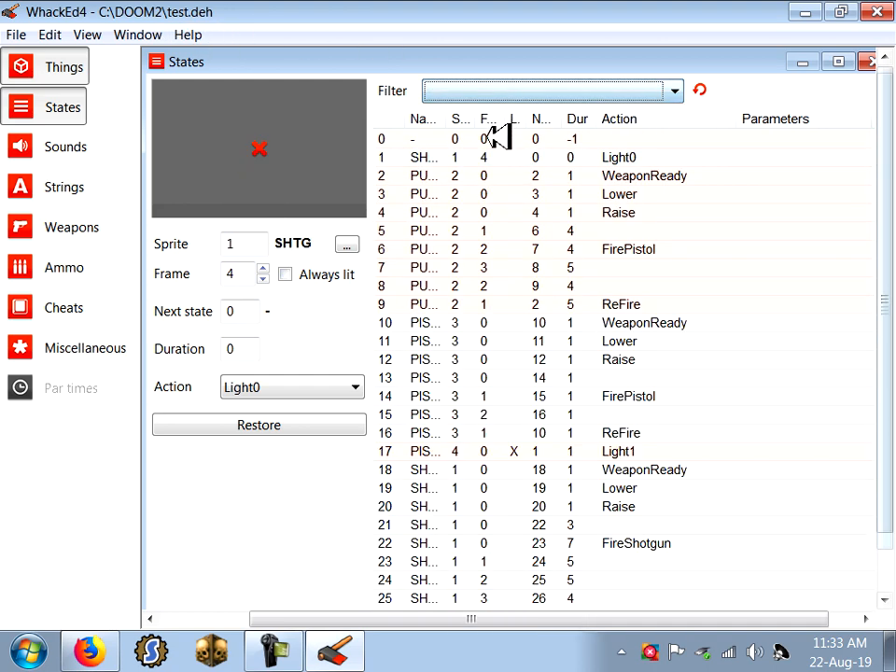
left_click_drag(453, 108, 474, 114)
- Browse the available actions for state 1, SHTGE, keeping Light0
left_click(383, 160)
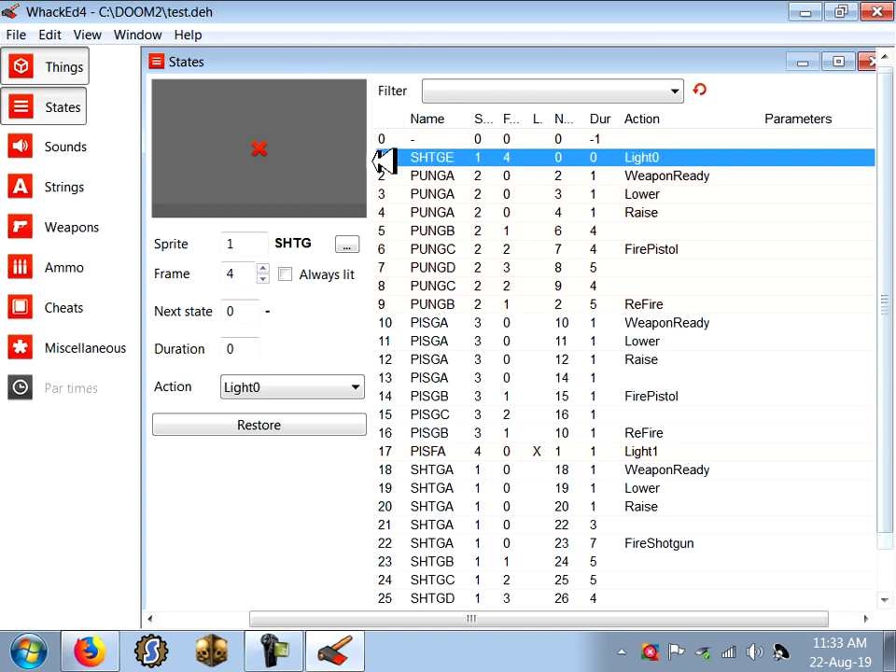
left_click(304, 386)
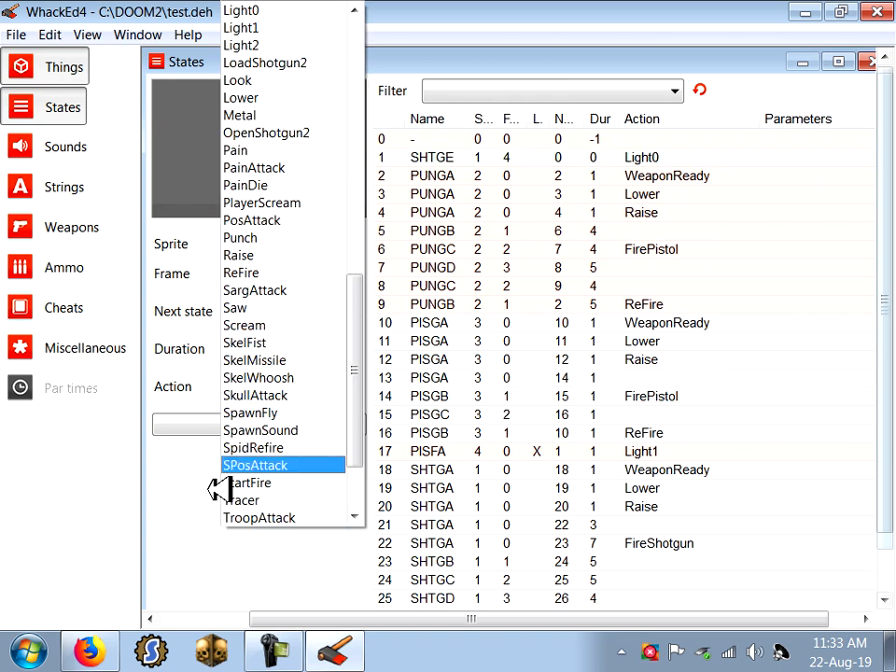
left_click(203, 550)
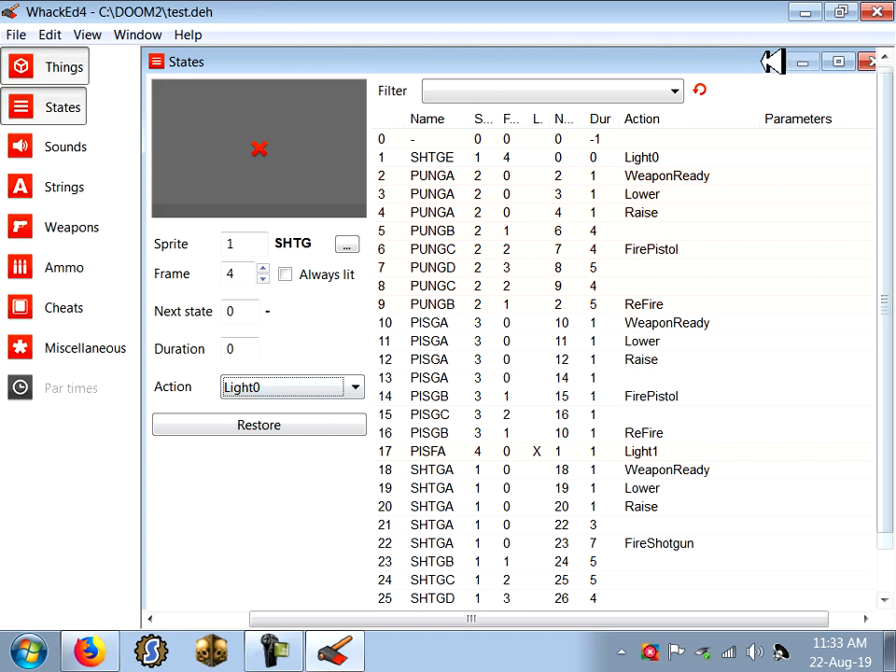
- Rearrange the Things and States windows in the workspace, bringing the States editor to the front
left_click_drag(758, 55, 744, 326)
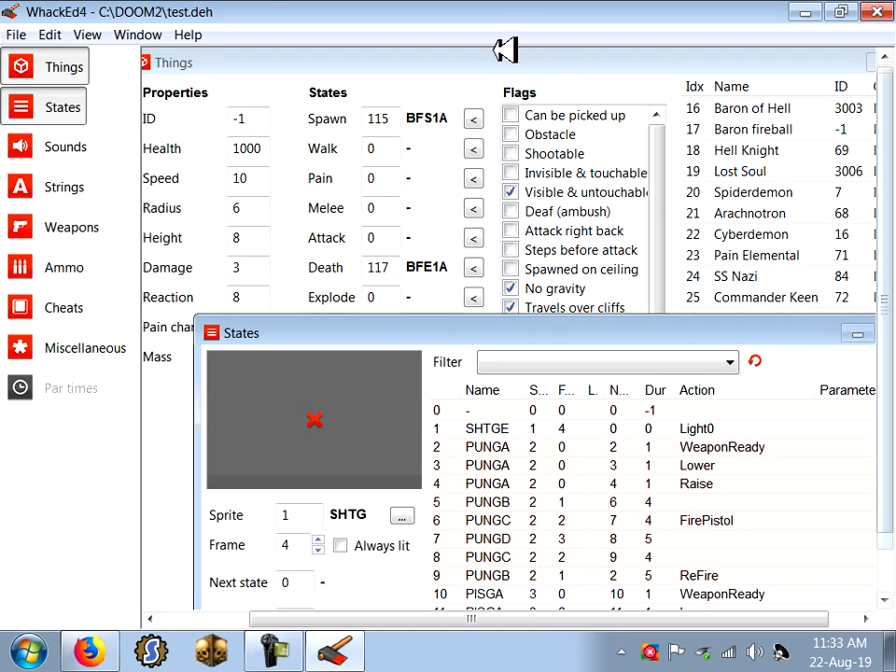
left_click_drag(504, 44, 395, 75)
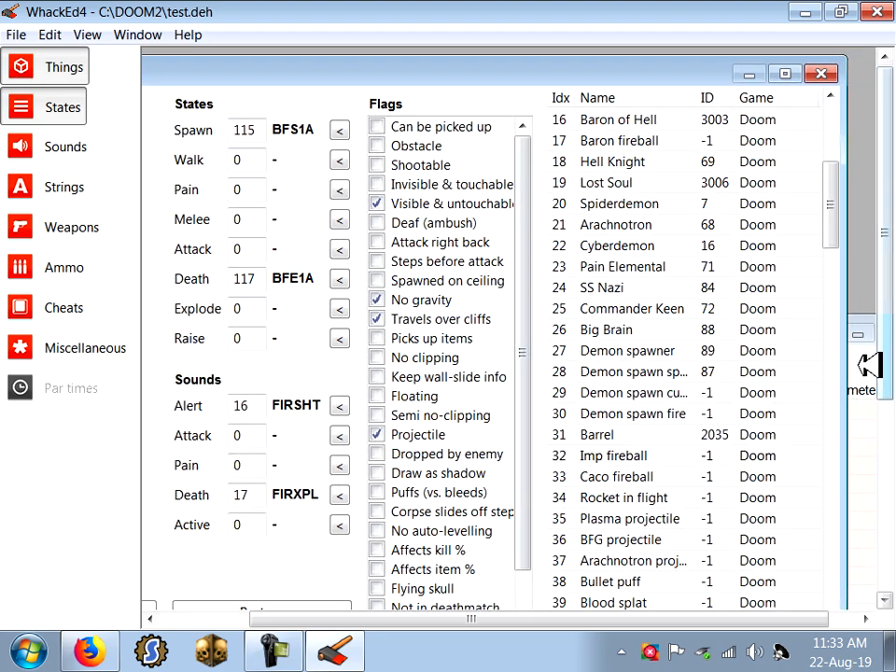
left_click(872, 361)
left_click_drag(732, 330, 628, 152)
left_click(604, 111)
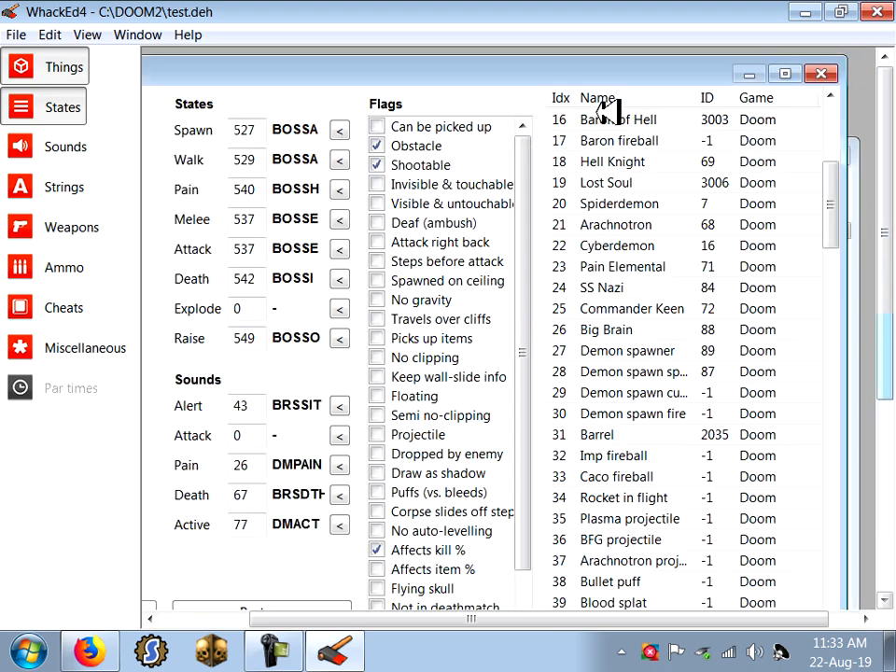
left_click_drag(658, 75, 719, 403)
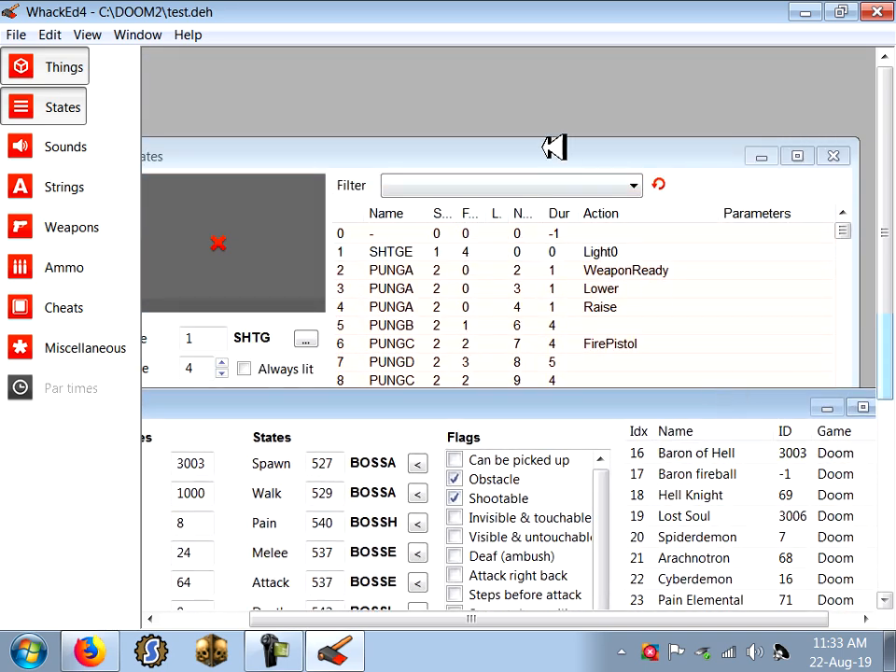
left_click_drag(556, 144, 557, 92)
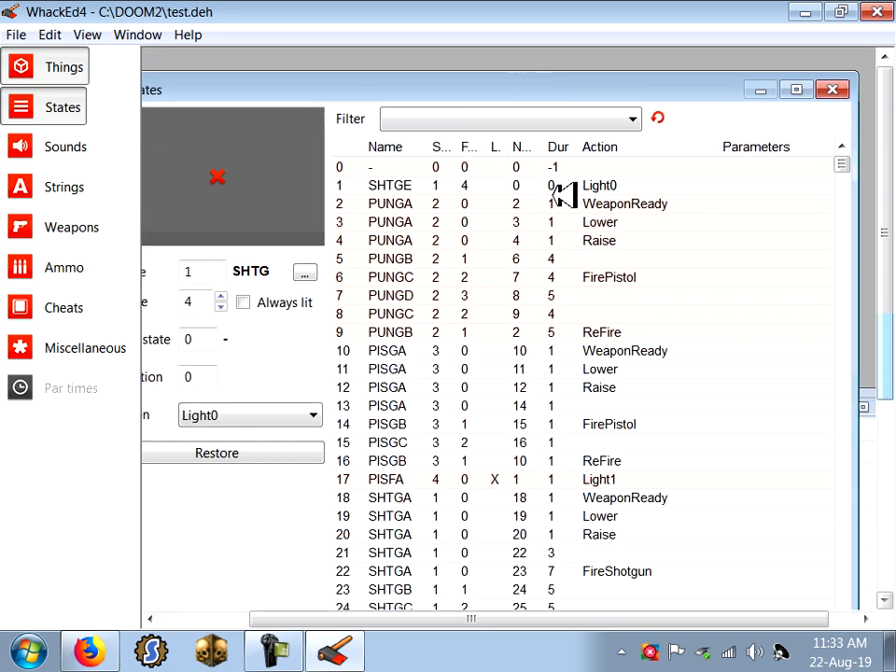
- Move the Things window higher in the workspace, and bring the States editor back to the front
left_click(878, 445)
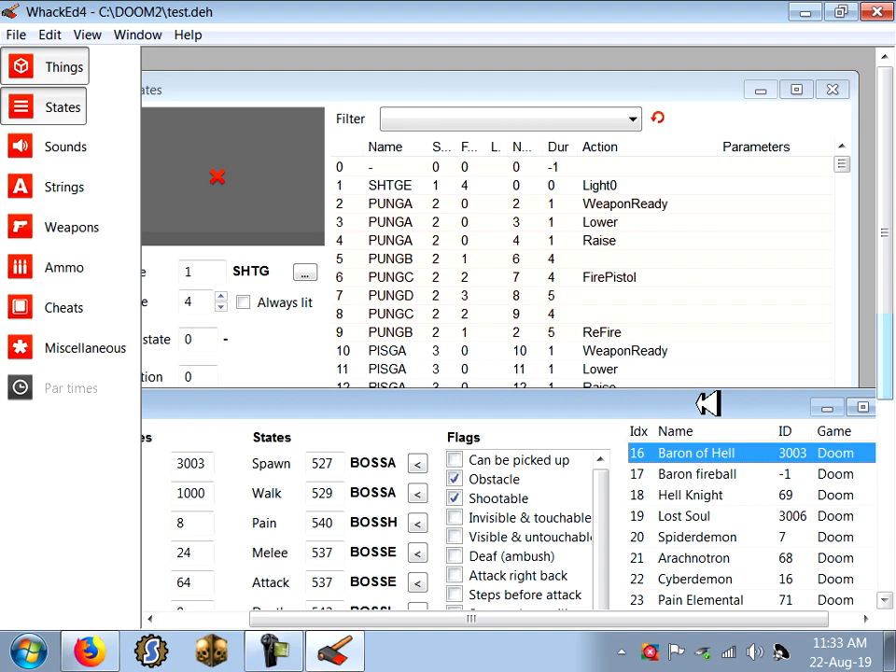
left_click_drag(705, 400, 580, 234)
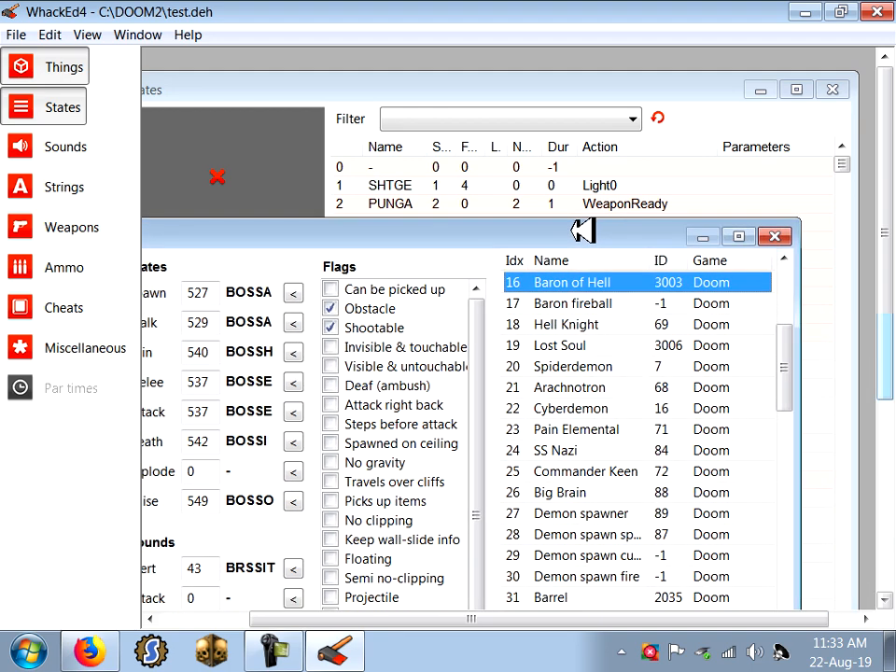
left_click(618, 86)
- Select the Cacodemon's attack state 506, HEADD, and shift the States window to uncover its property fields
left_click_drag(844, 174, 840, 409)
left_click(500, 318)
left_click(523, 351)
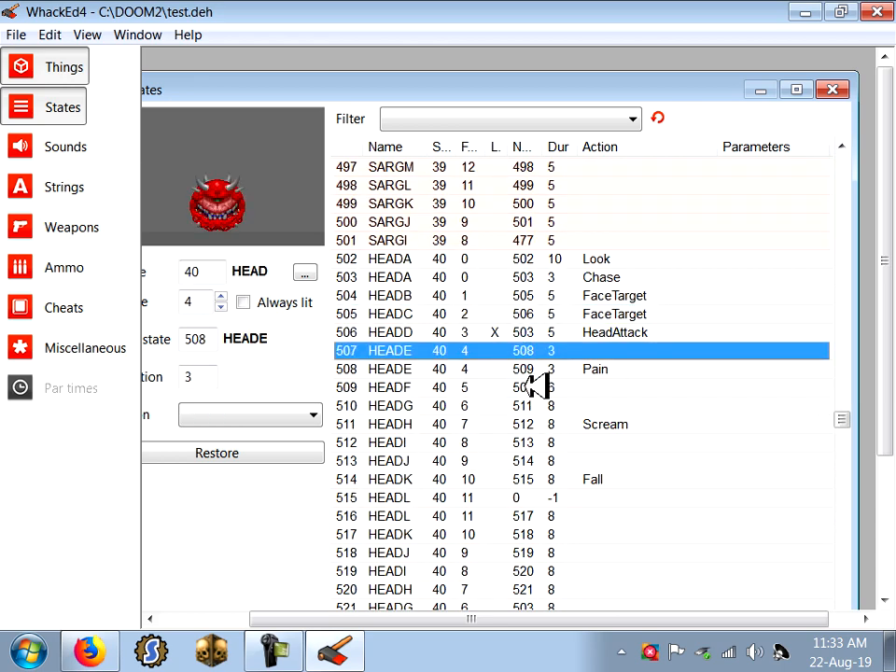
left_click(616, 333)
left_click_drag(331, 95, 378, 75)
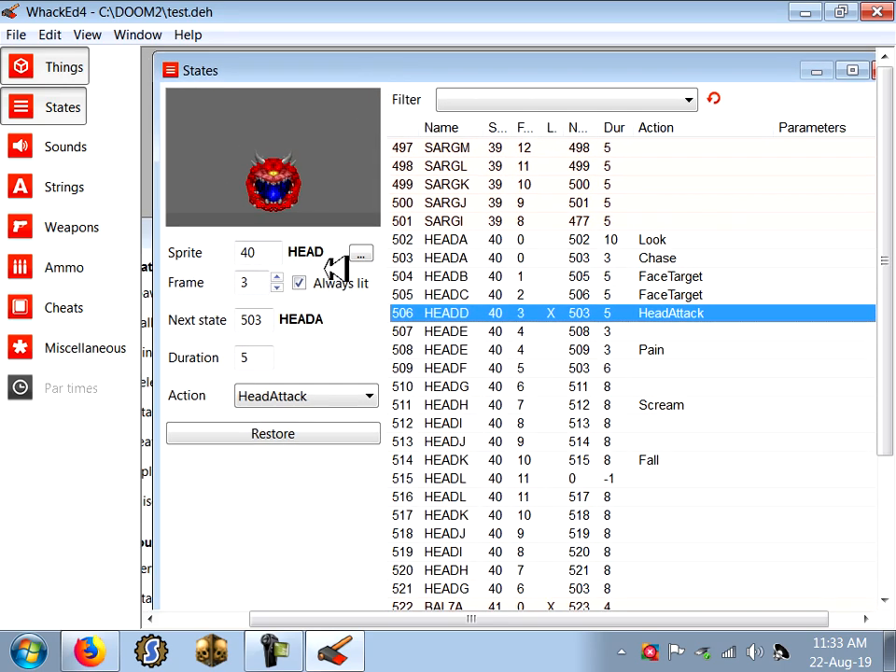
- Set the action of state 506, HEADD, to TroopAttack and review the other available actions without changing the choice
left_click(334, 399)
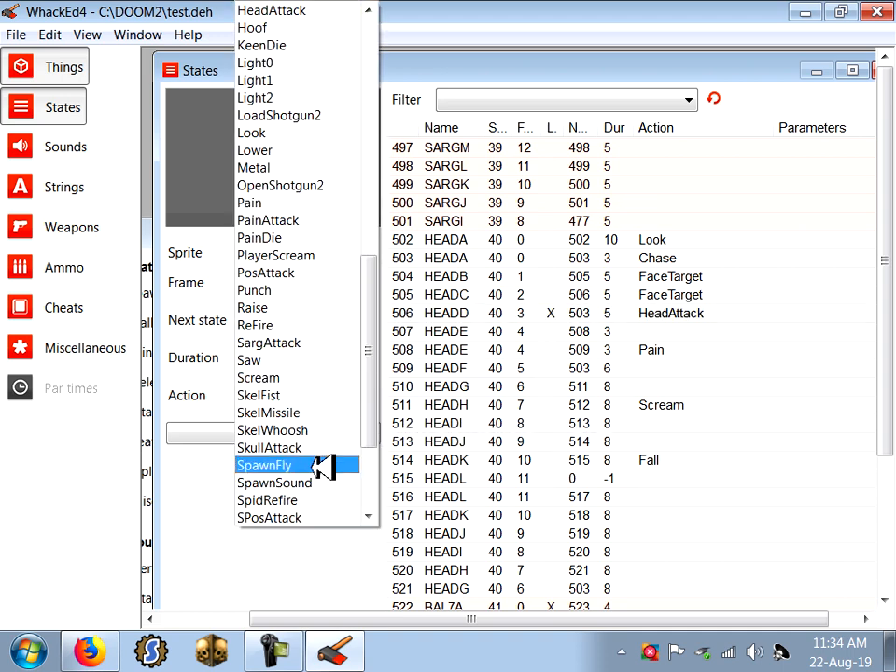
left_click_drag(370, 409, 370, 473)
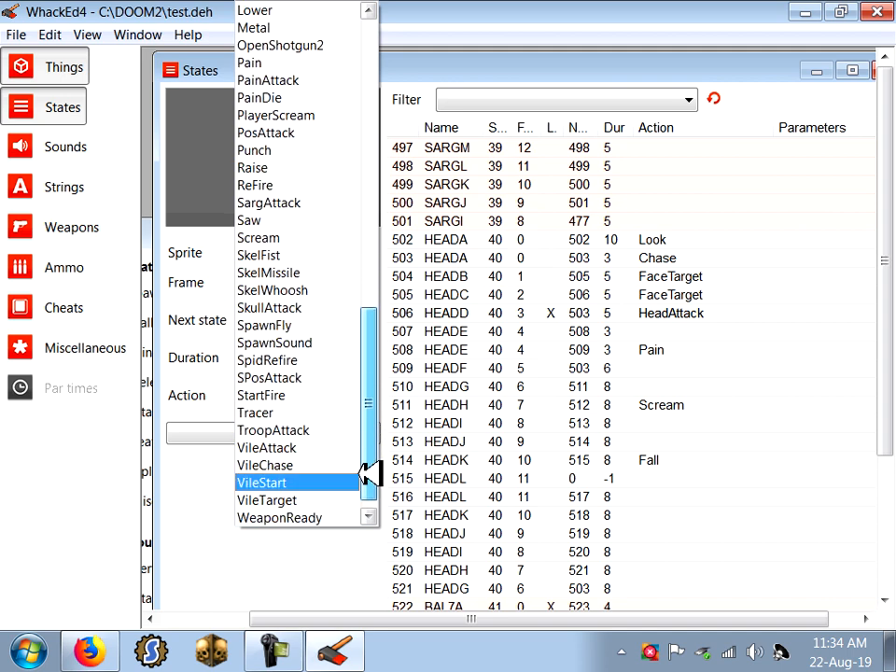
left_click(317, 424)
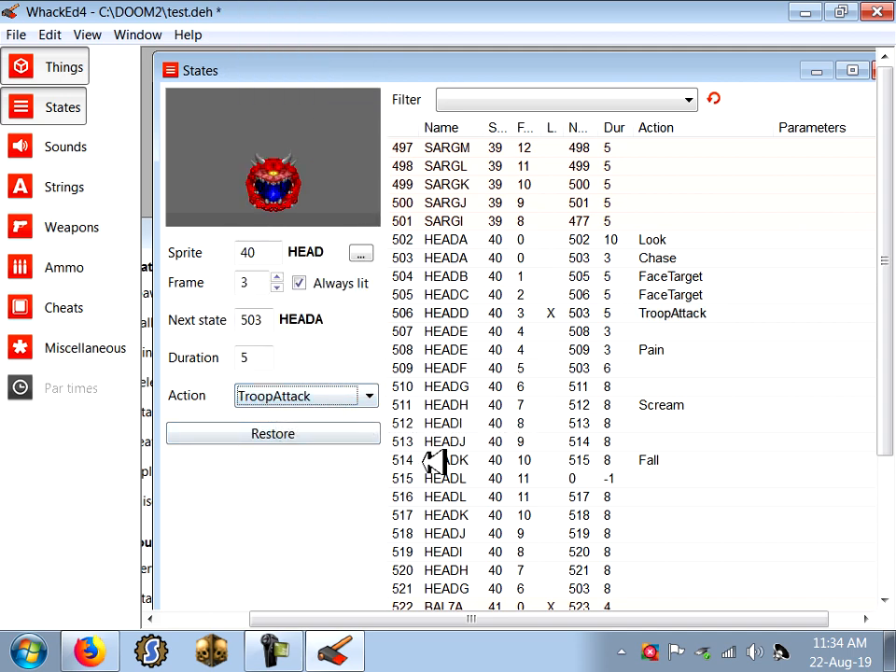
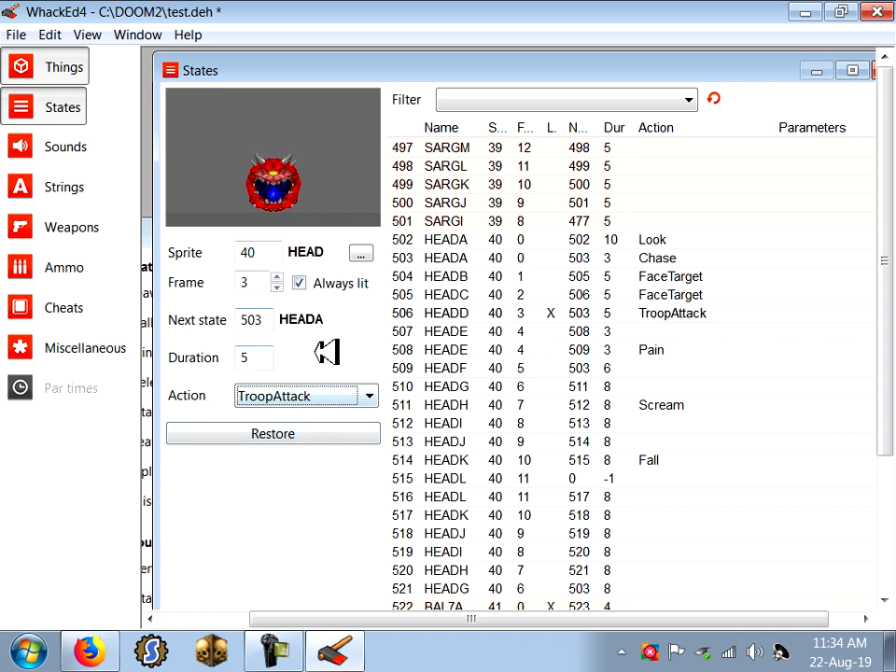
left_click(328, 396)
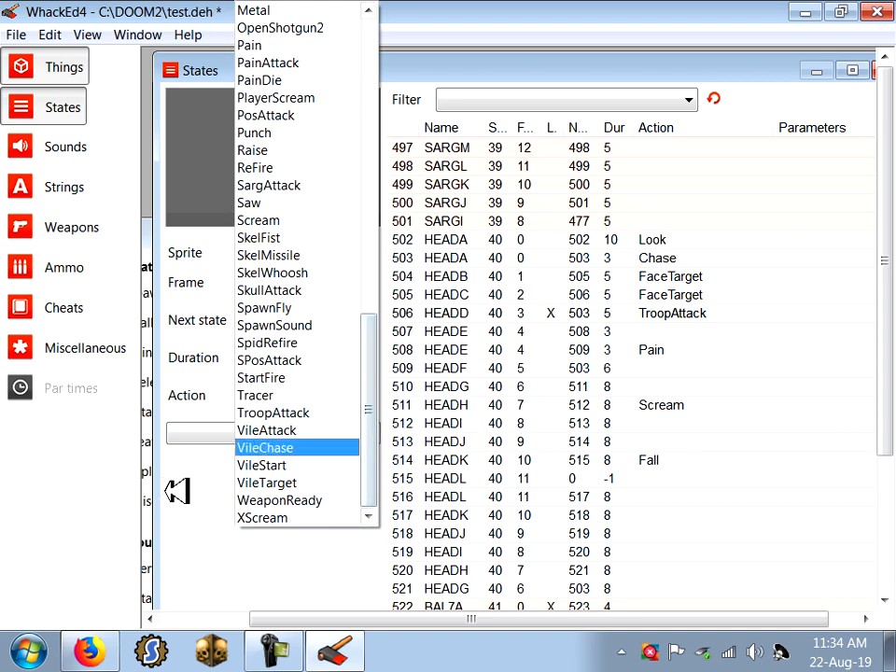
left_click(178, 490)
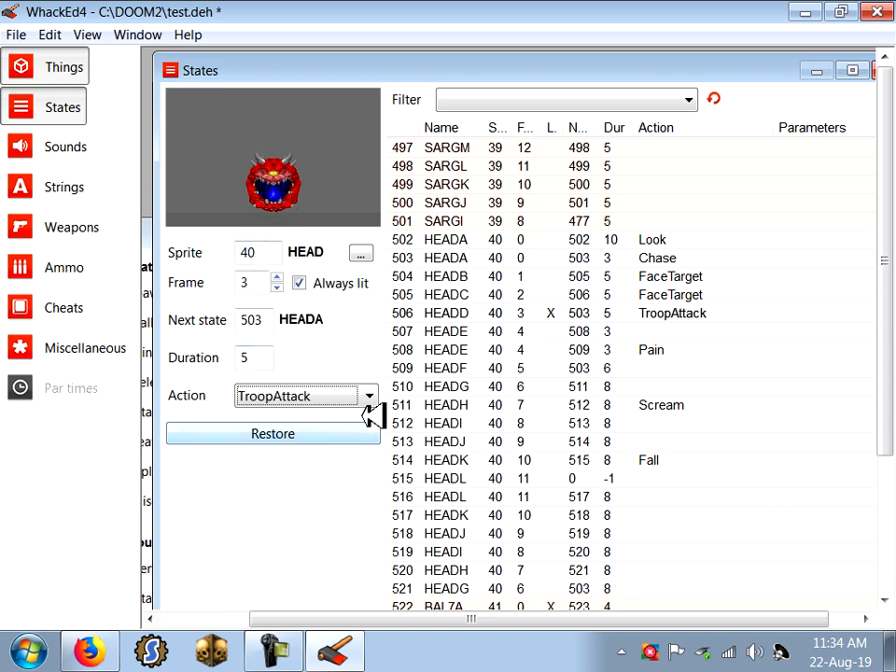
- Save the test.deh patch and close the States window
left_click(16, 34)
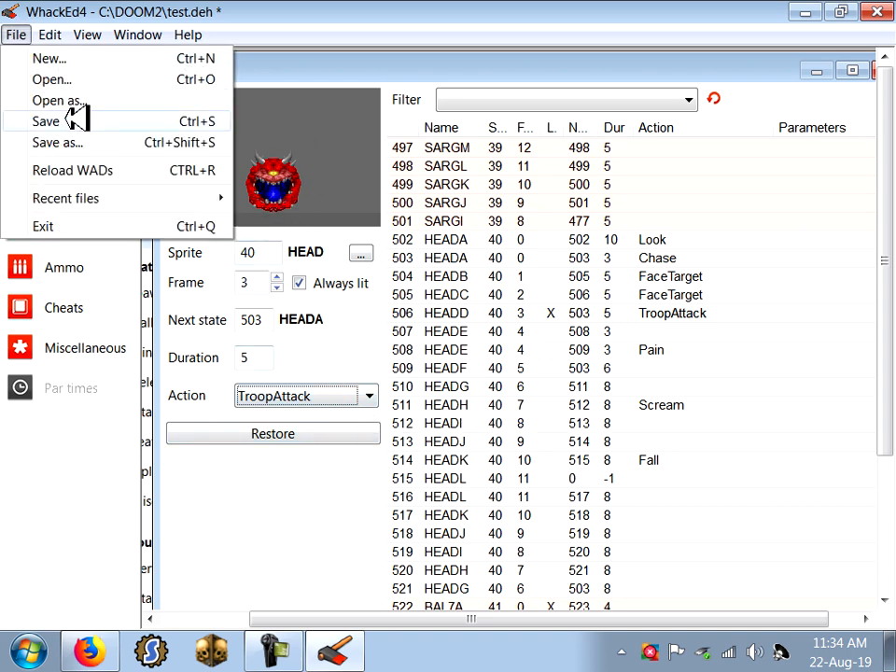
left_click(527, 277)
left_click(526, 404)
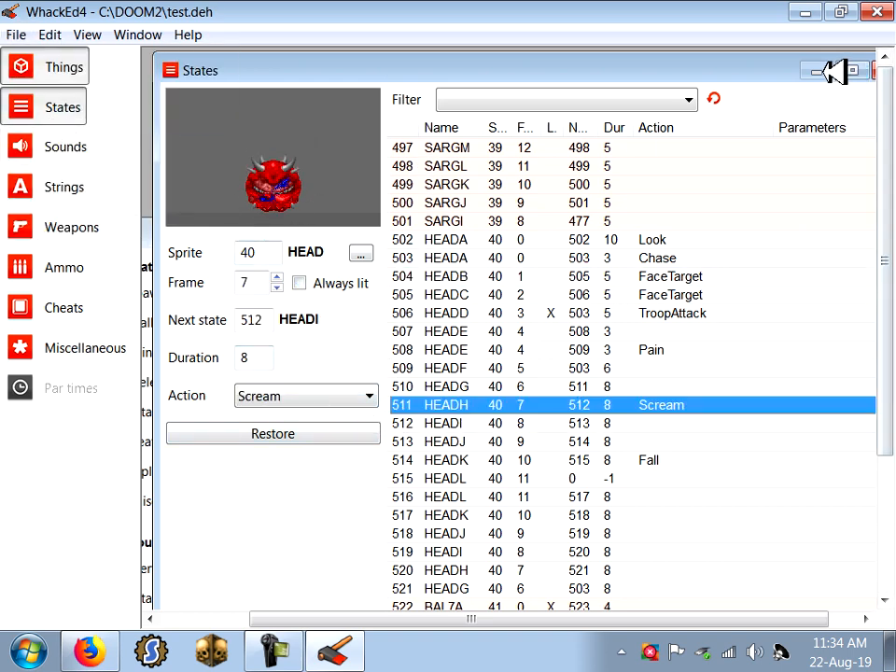
left_click(881, 71)
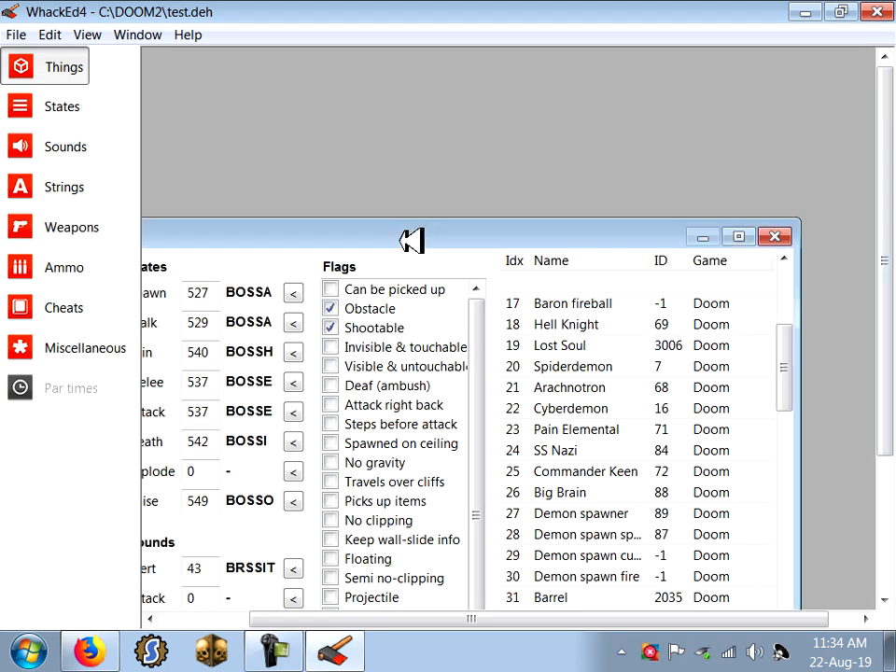
- Rename the Trooper entry in the Things list as Troop
left_click_drag(412, 240, 550, 109)
left_click(719, 277)
scroll(734, 280, "up", 5)
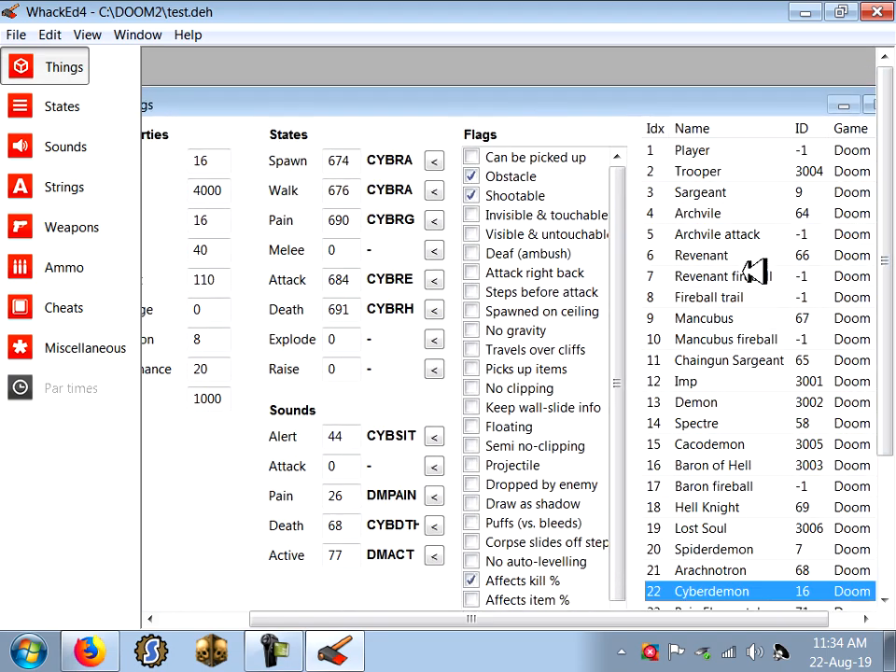
left_click(707, 171)
left_click_drag(446, 105, 388, 81)
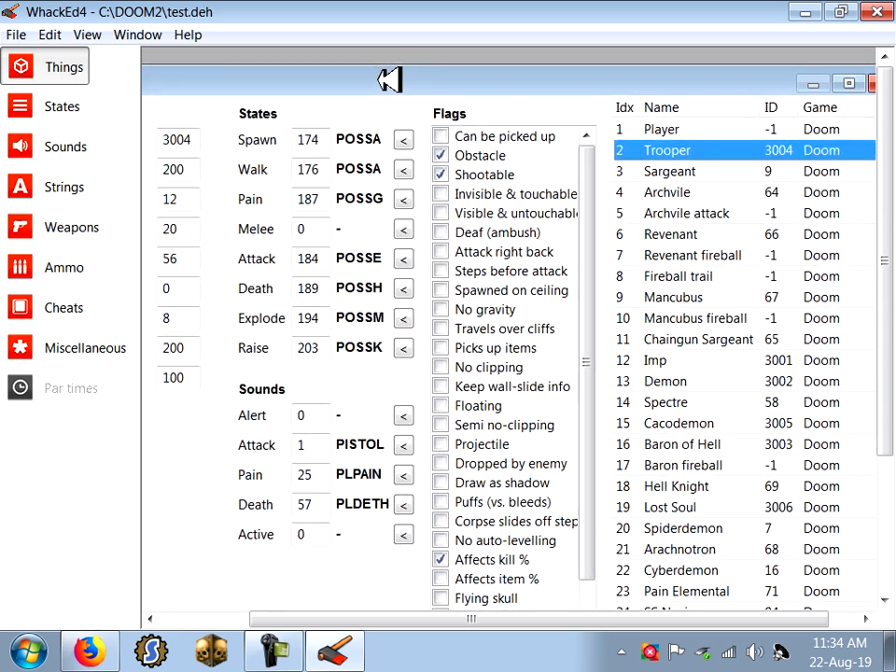
double_click(679, 152)
left_click(403, 323)
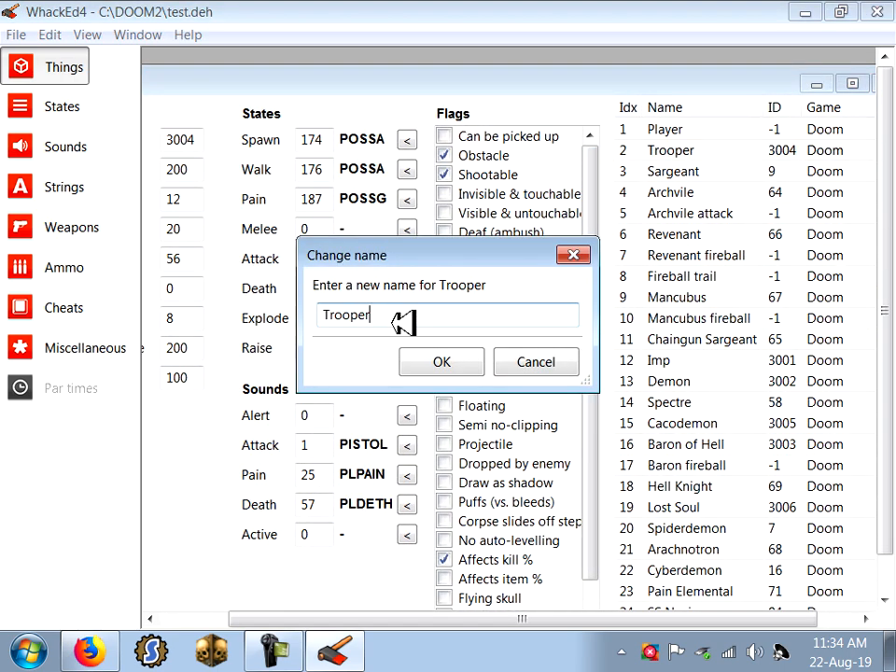
key("BackSpace")
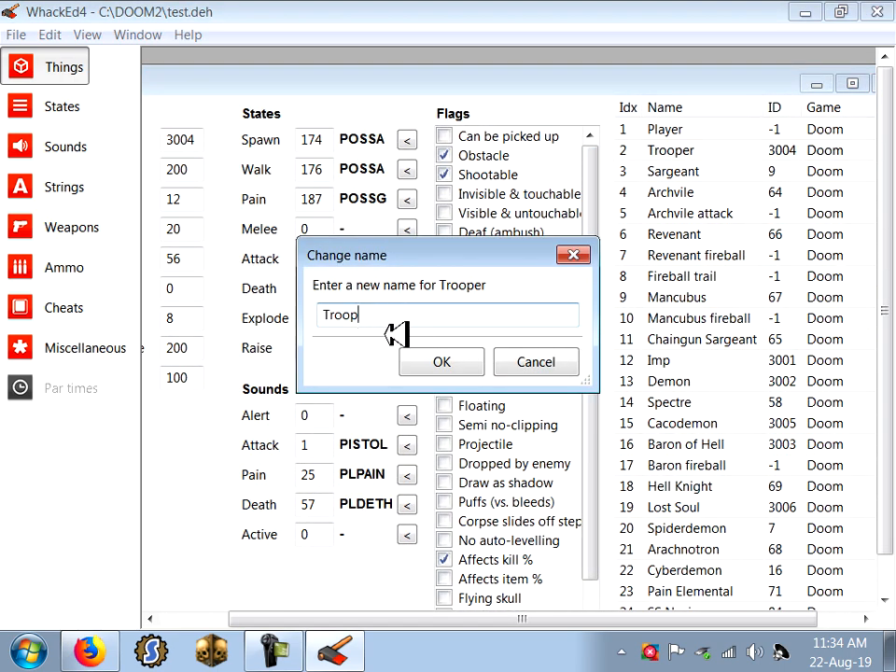
left_click(439, 361)
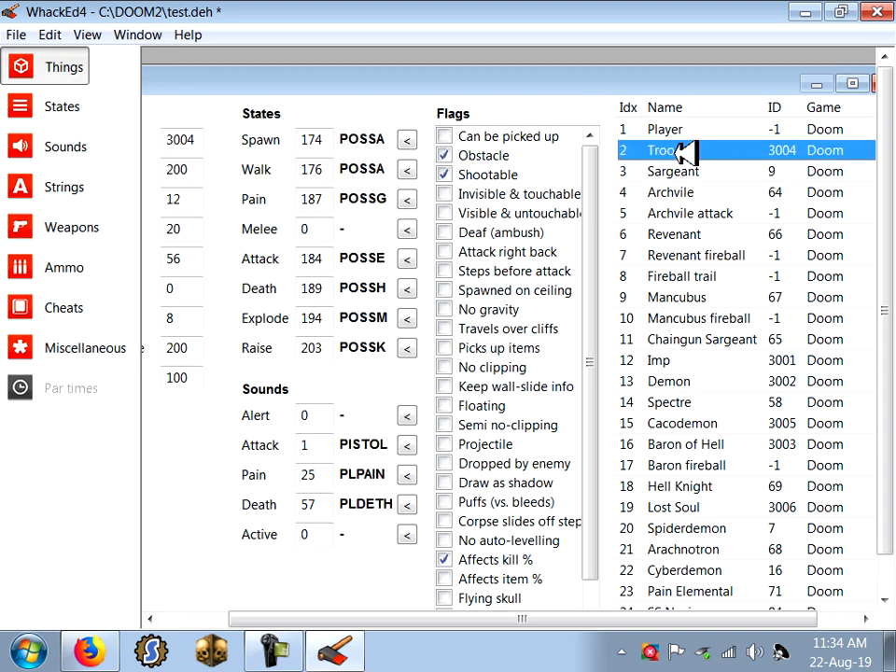
- Save the renamed Troop entry to test.deh
left_click_drag(471, 81, 420, 56)
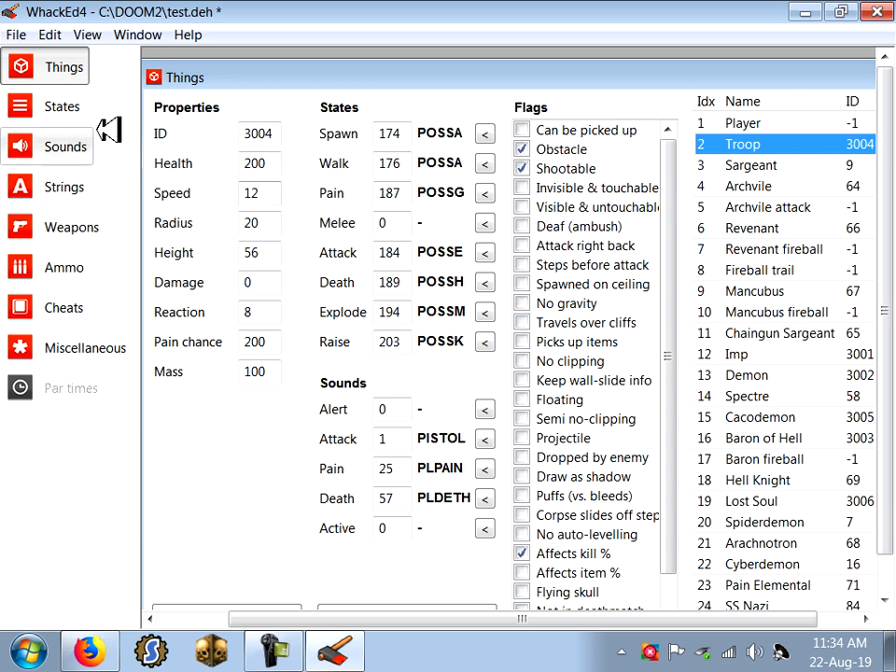
left_click(16, 34)
left_click(47, 118)
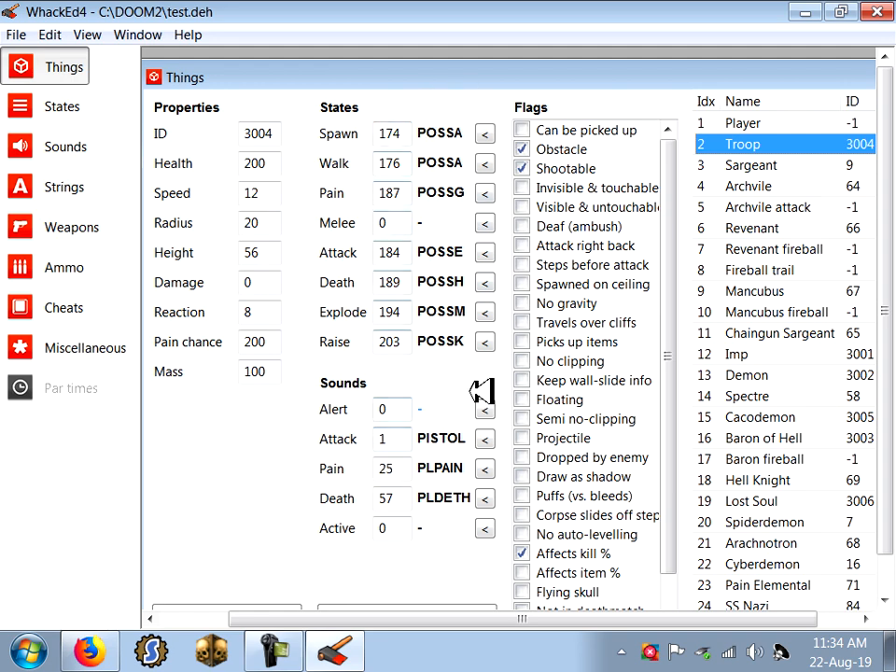
- Close the Things window and exit WhackEd4
left_click_drag(583, 72, 383, 77)
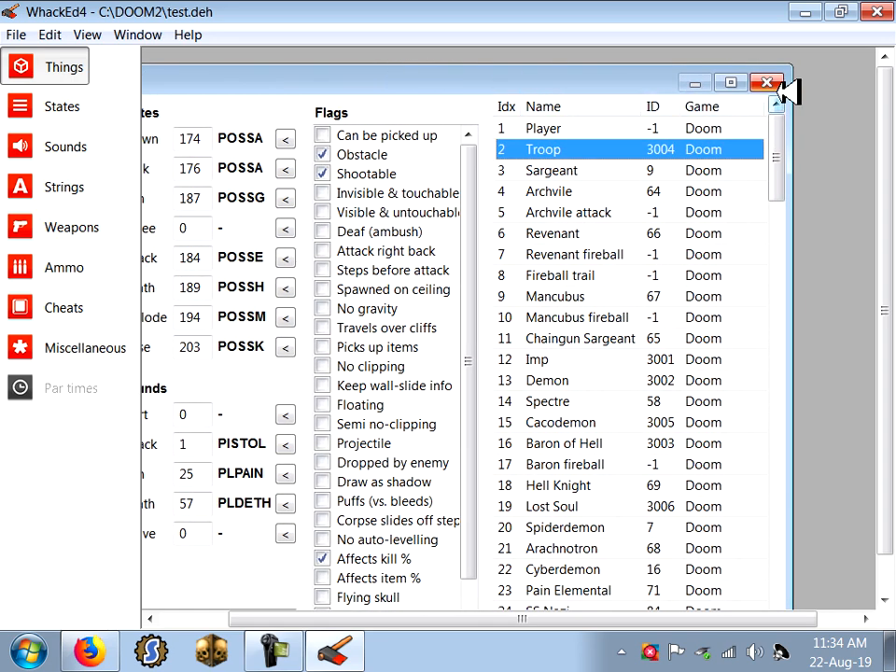
left_click(768, 83)
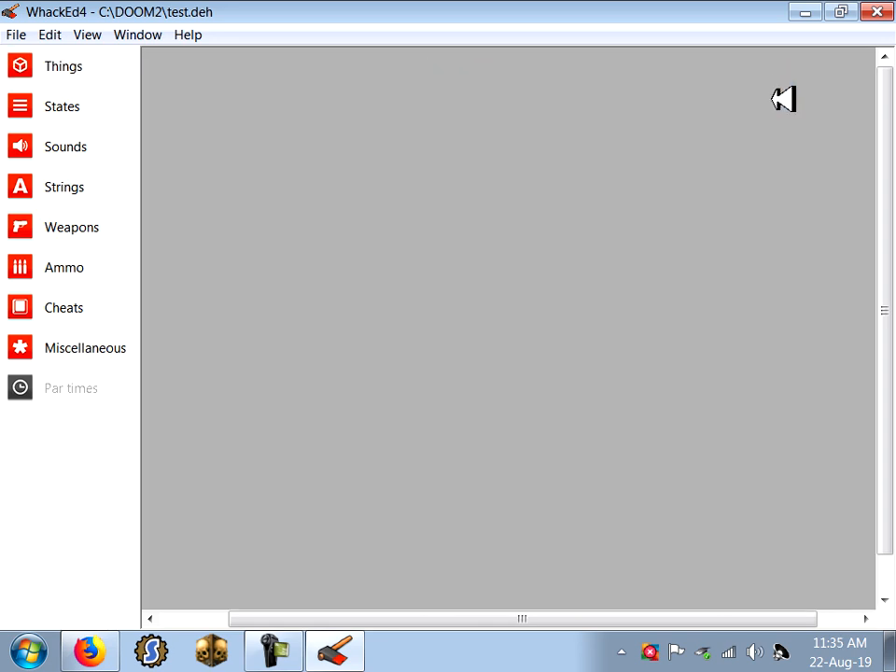
left_click(881, 12)
left_click(872, 15)
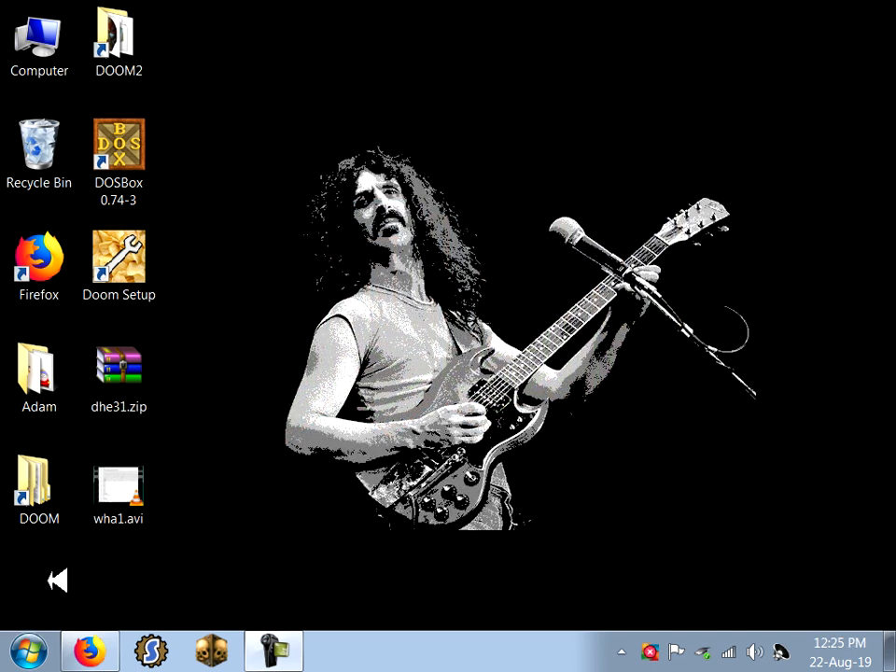
- Open the DOOM2 folder from the desktop and examine test.deh, DOOM2.EXE and DOOM2.WAD in it
double_click(131, 37)
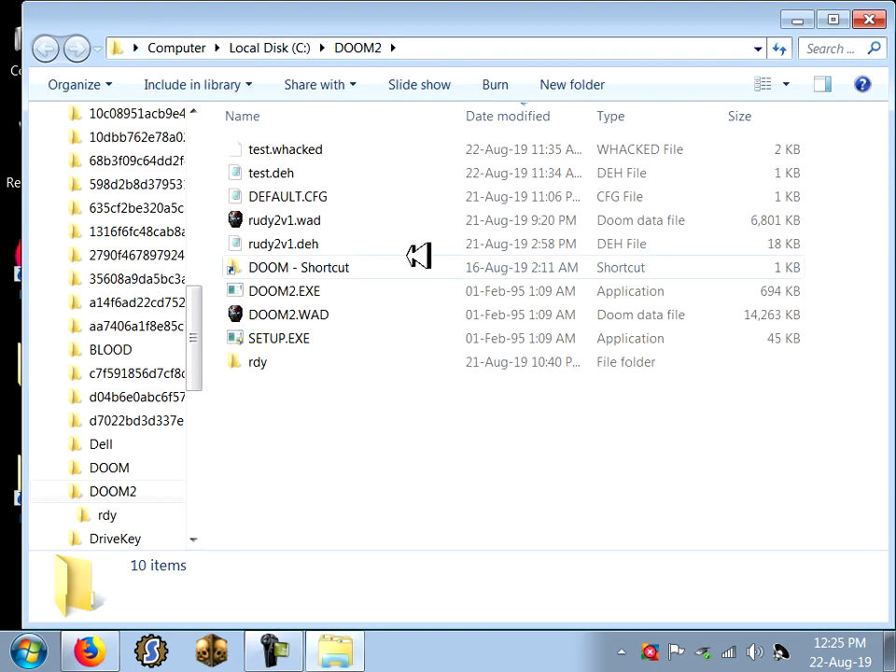
left_click(296, 173)
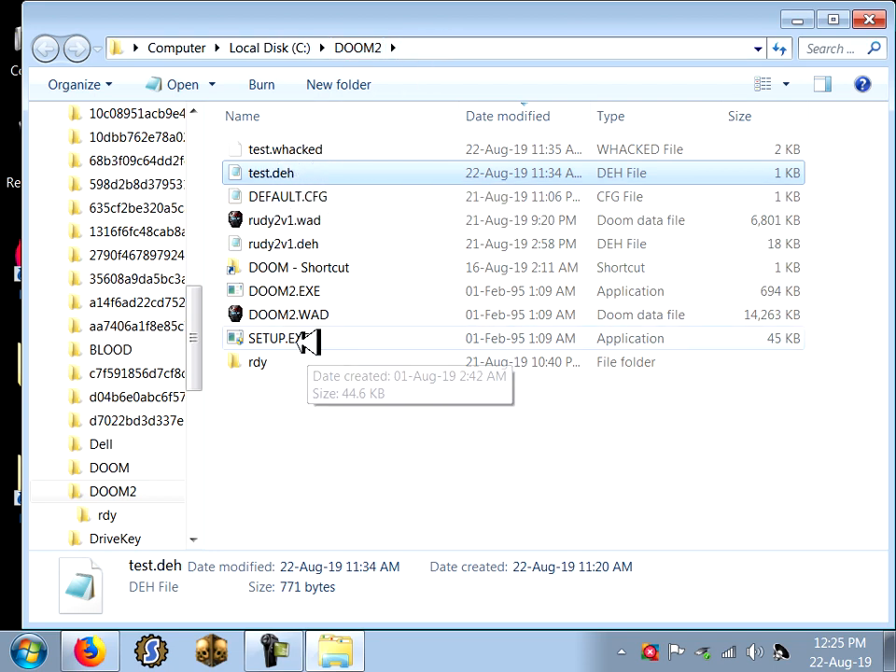
left_click(296, 314)
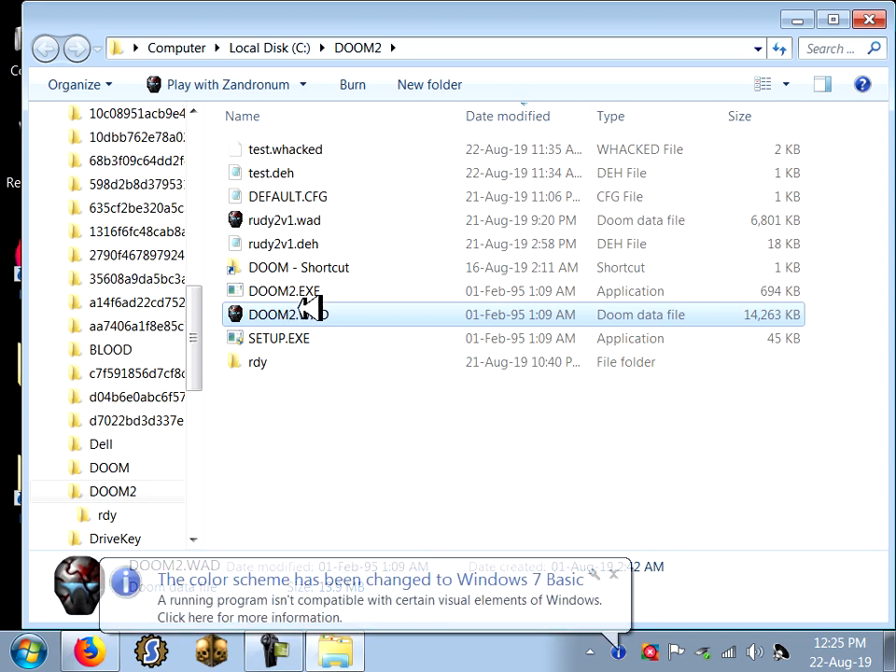
left_click(613, 577)
left_click(296, 290)
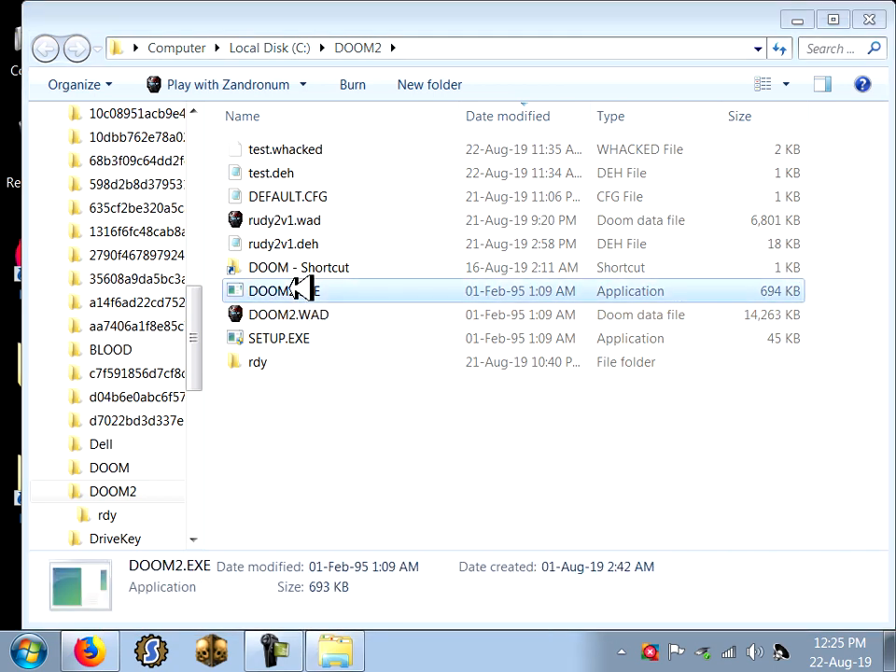
left_click(296, 313)
left_click(301, 291)
left_click(305, 314)
left_click(311, 291)
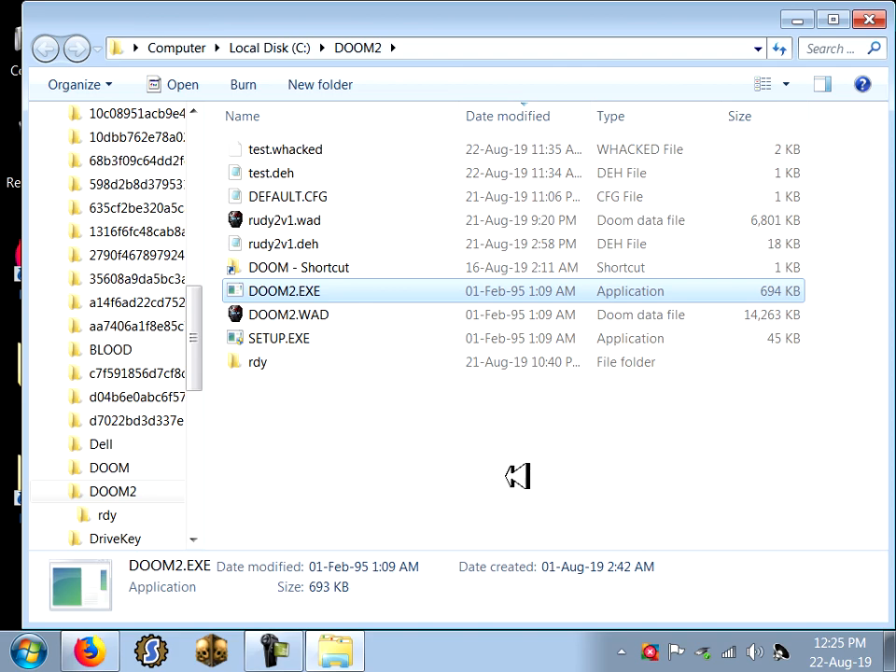
- Dock the DOOM2 folder window beside the desktop and copy DEHACKED.EXE from dhe31.zip into that folder
left_click_drag(735, 19, 891, 28)
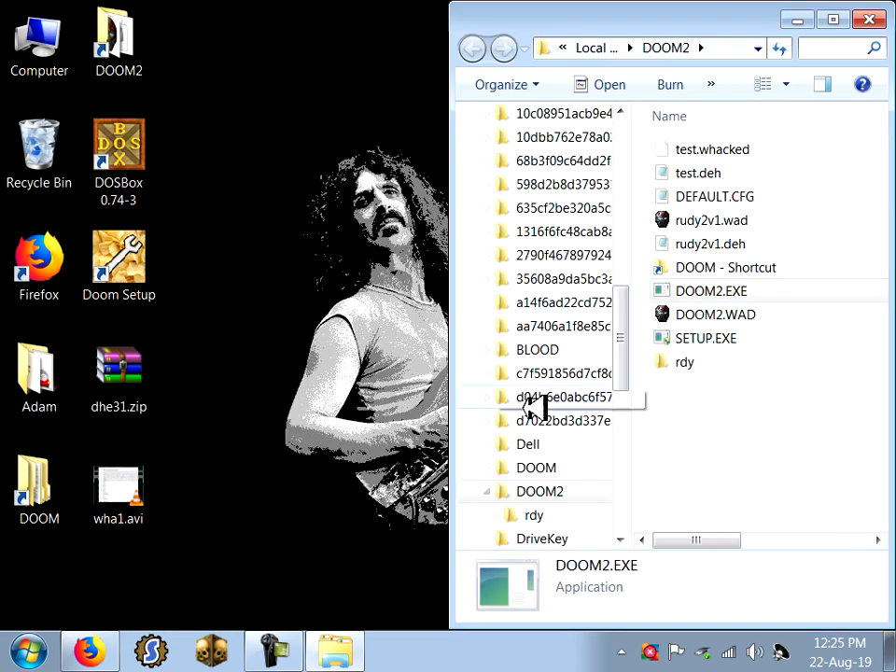
double_click(118, 381)
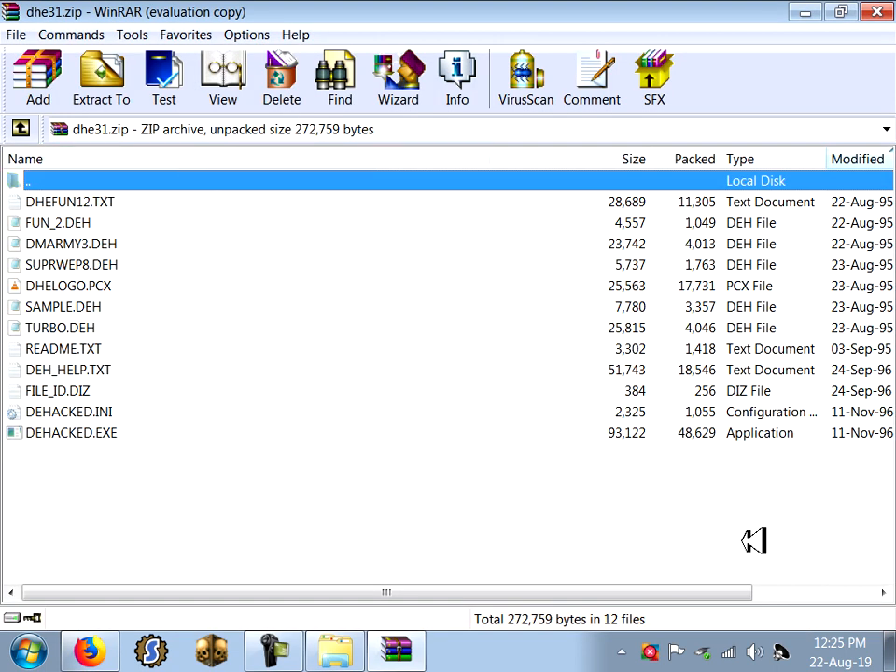
left_click(602, 240)
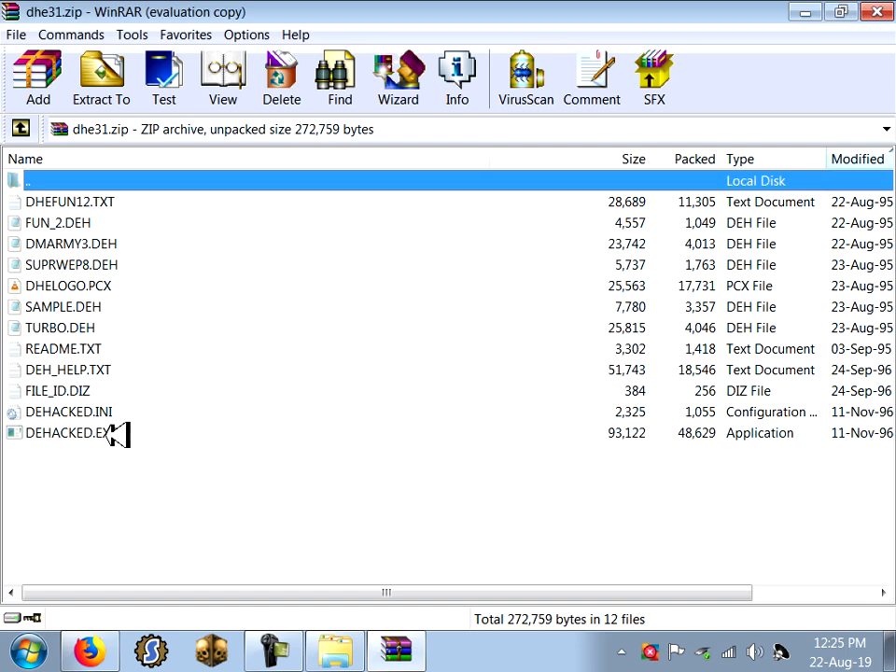
left_click(116, 433)
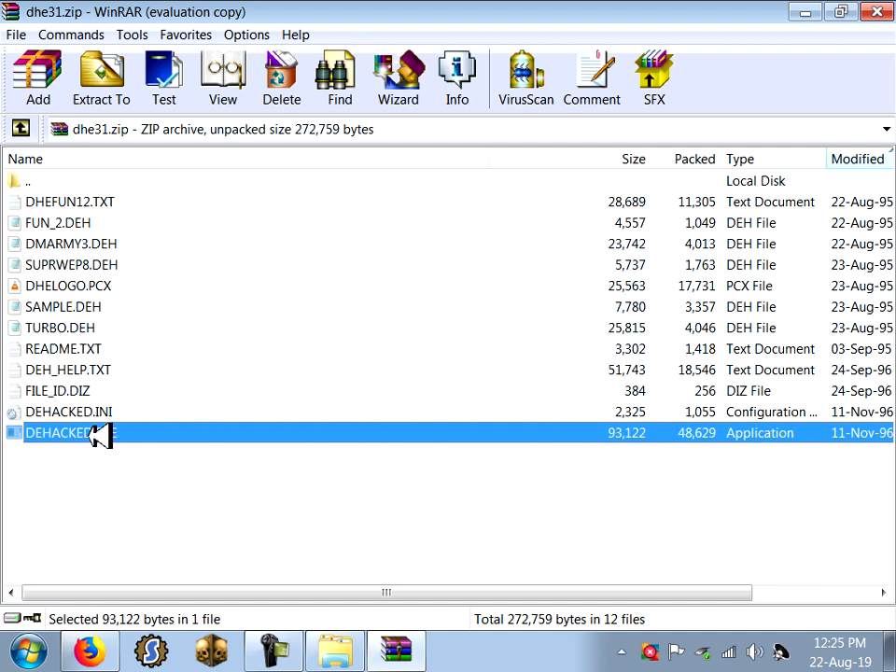
left_click(359, 650)
left_click_drag(678, 498, 740, 417)
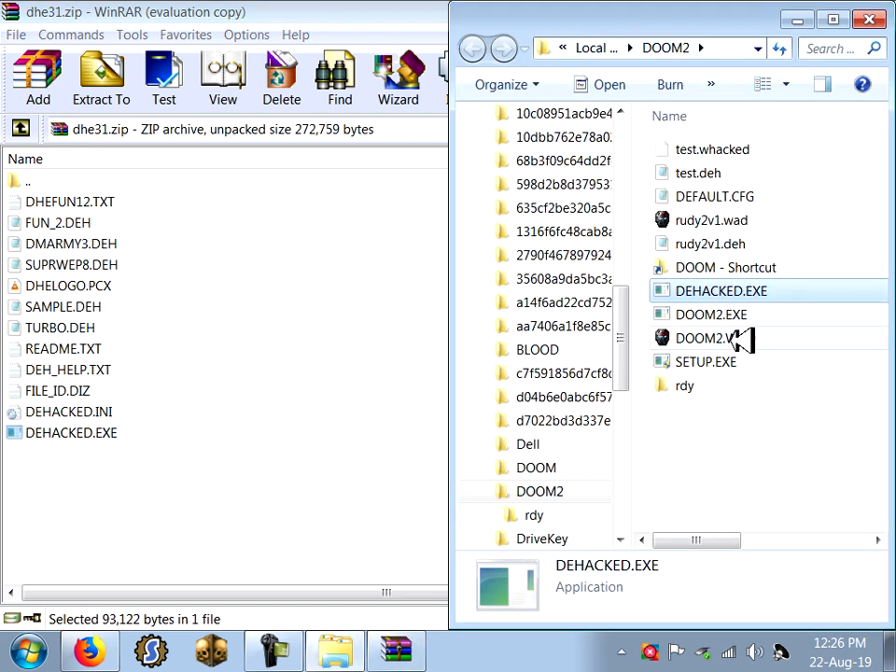
- Move the DOOM2 folder window to the middle of the screen and close the dhe31.zip archive
left_click_drag(714, 23, 487, 20)
left_click(474, 175)
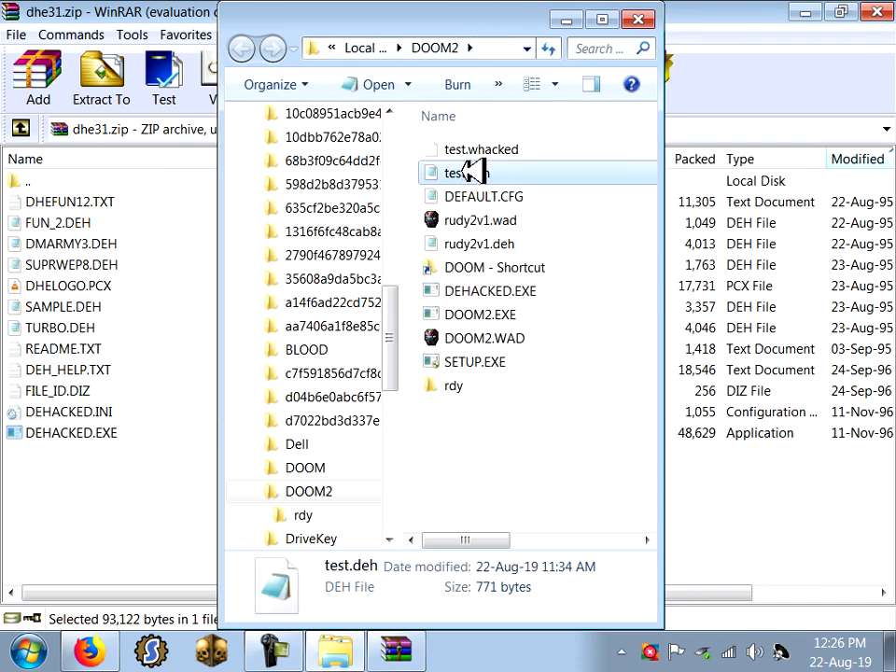
left_click(878, 11)
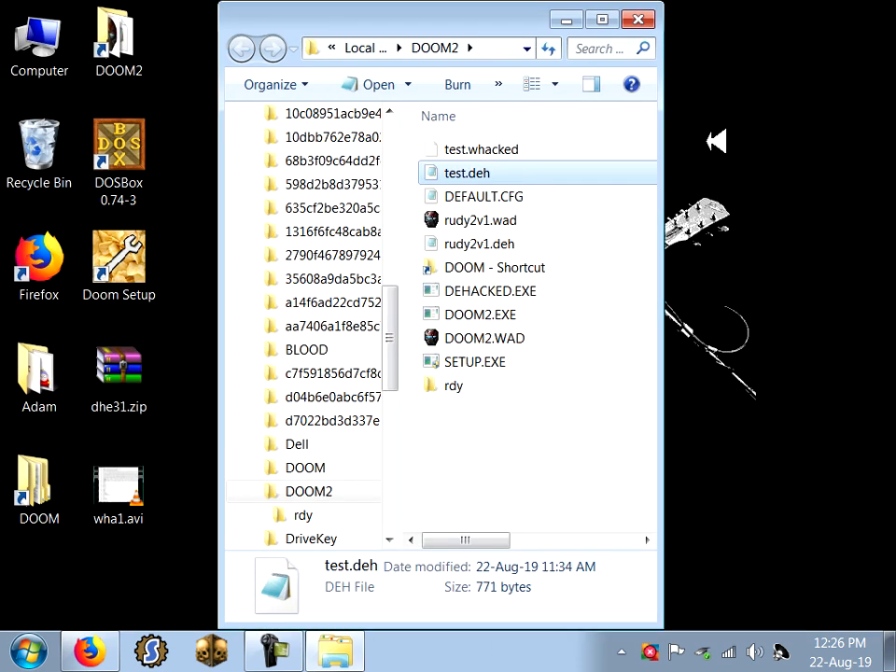
left_click(536, 444)
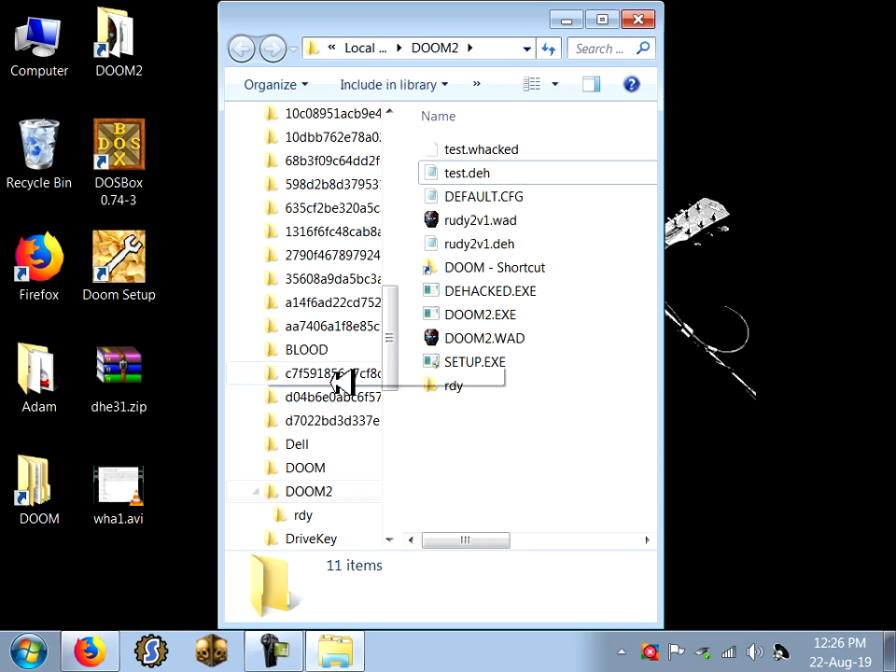
- Start DOSBox in full screen and switch to the mounted C: drive
double_click(131, 126)
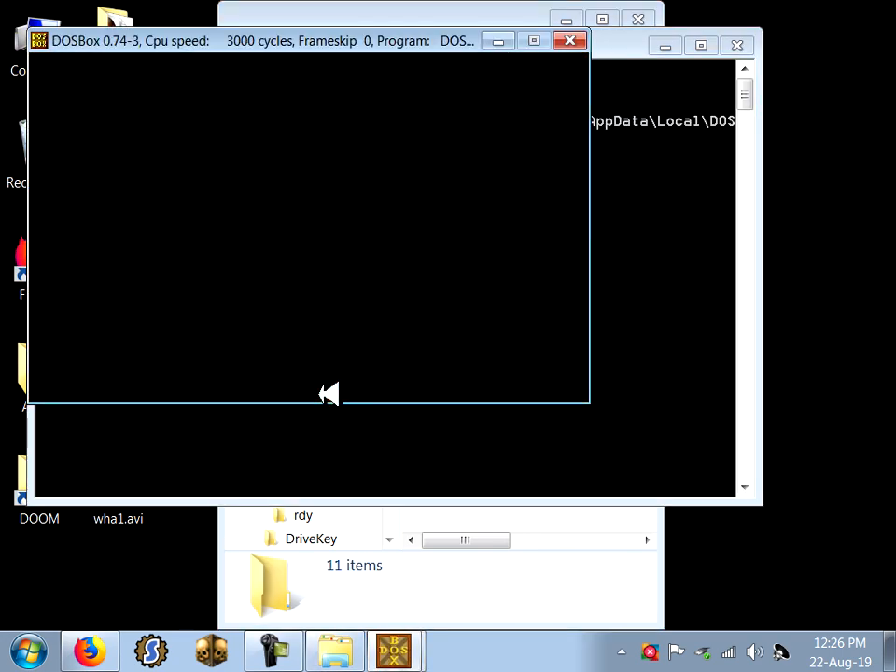
key("alt+Return")
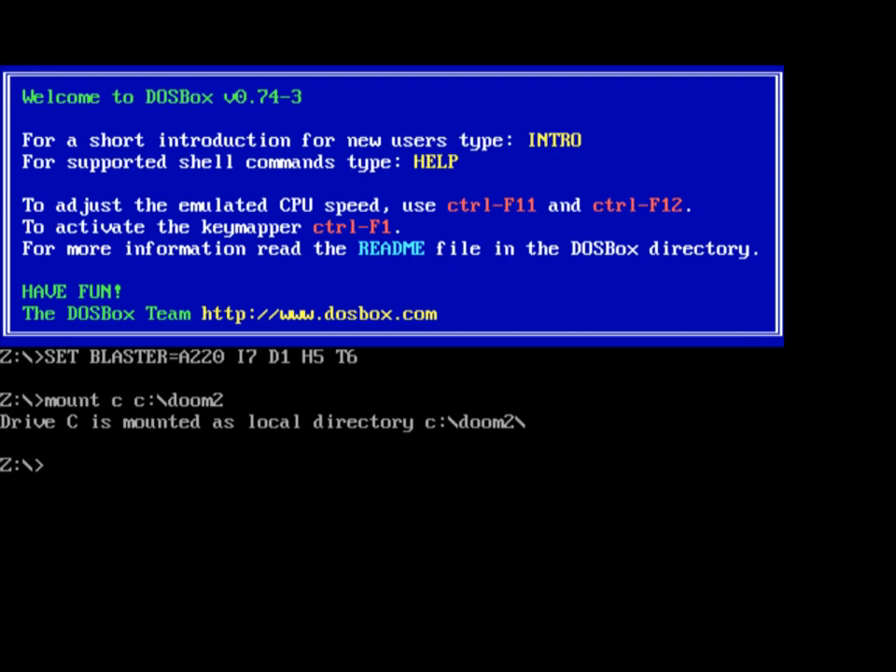
type("C:")
key("Return")
- Run dehacked and agree to create a copy of the Doom exe file for editing
type("dehacked")
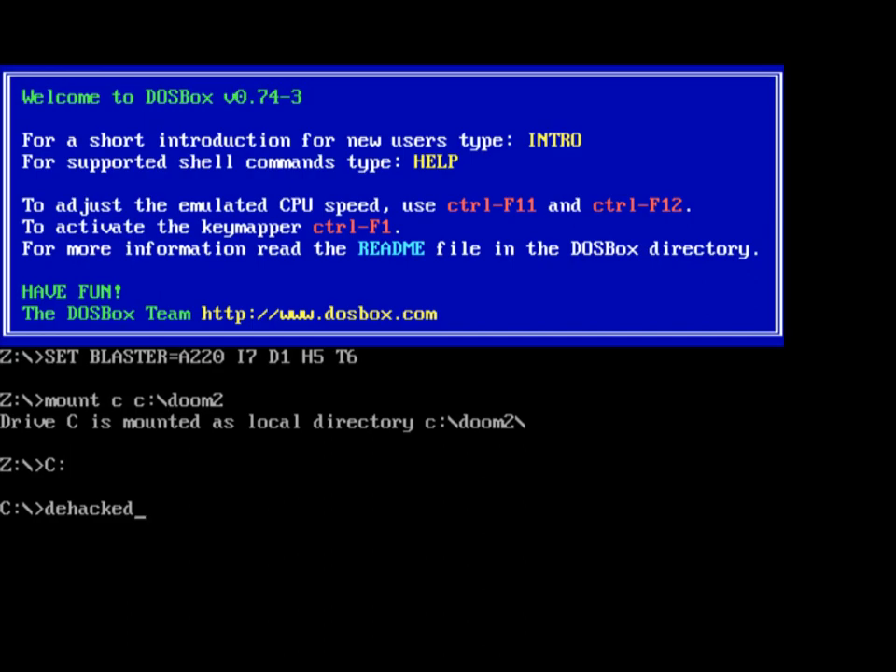
key("Return")
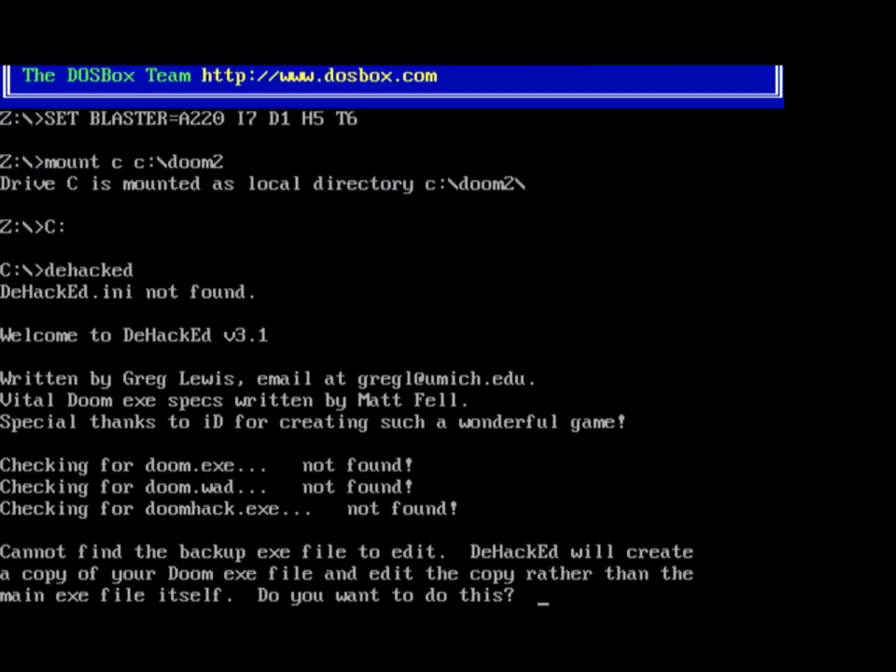
key("y")
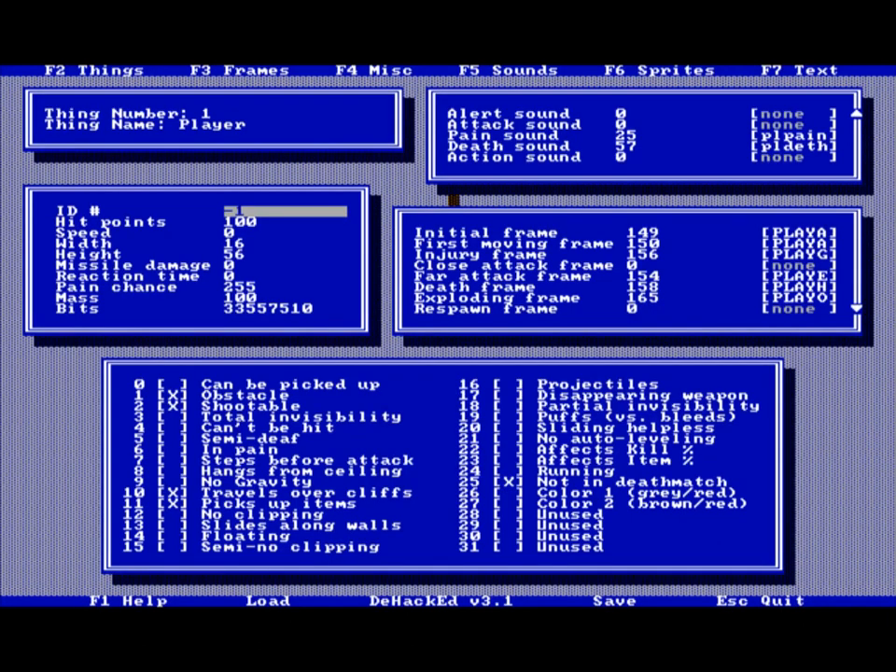
- Reload the original exe data and load the TEST.DEH patch from the file list
key("l")
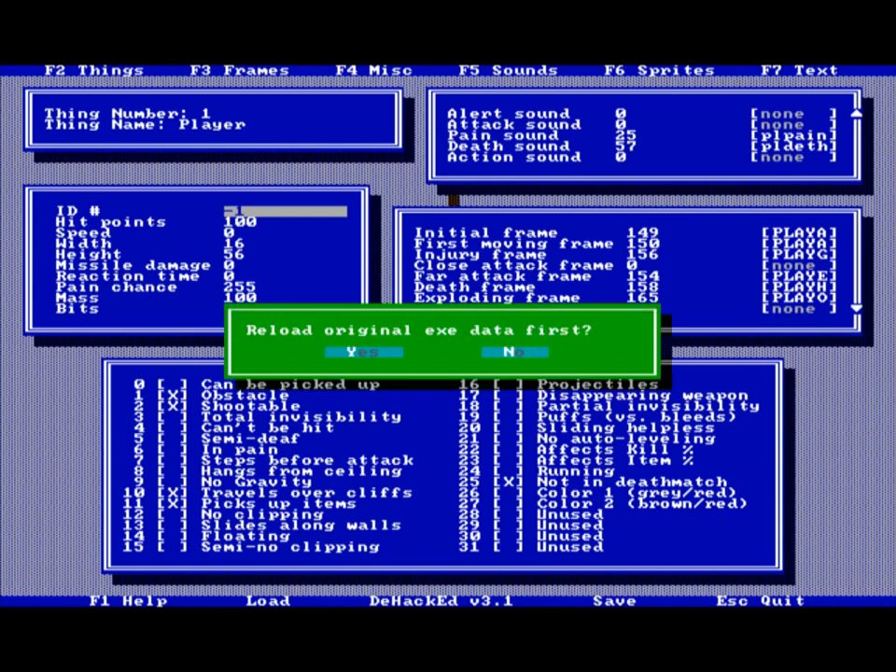
key("y")
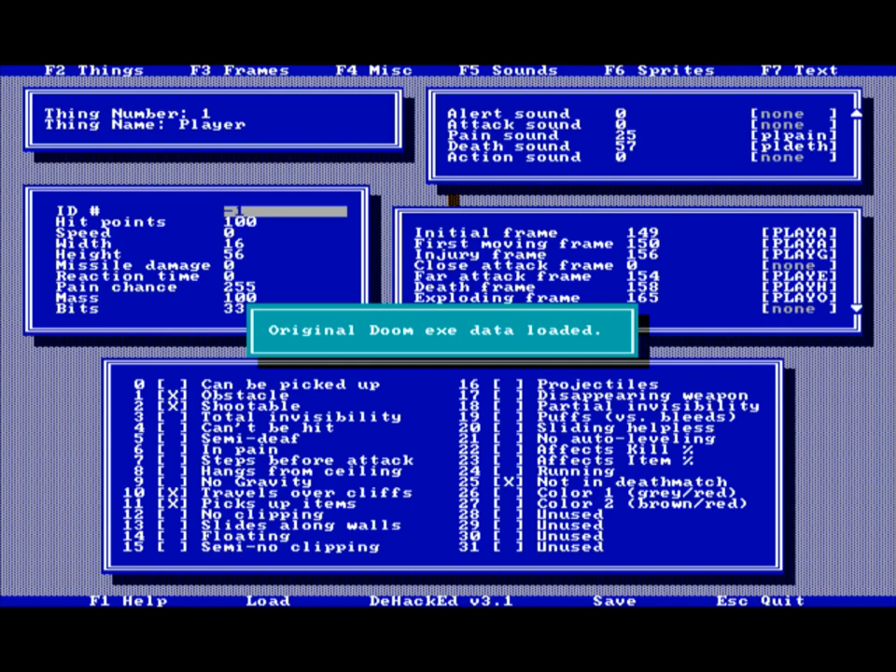
key("l")
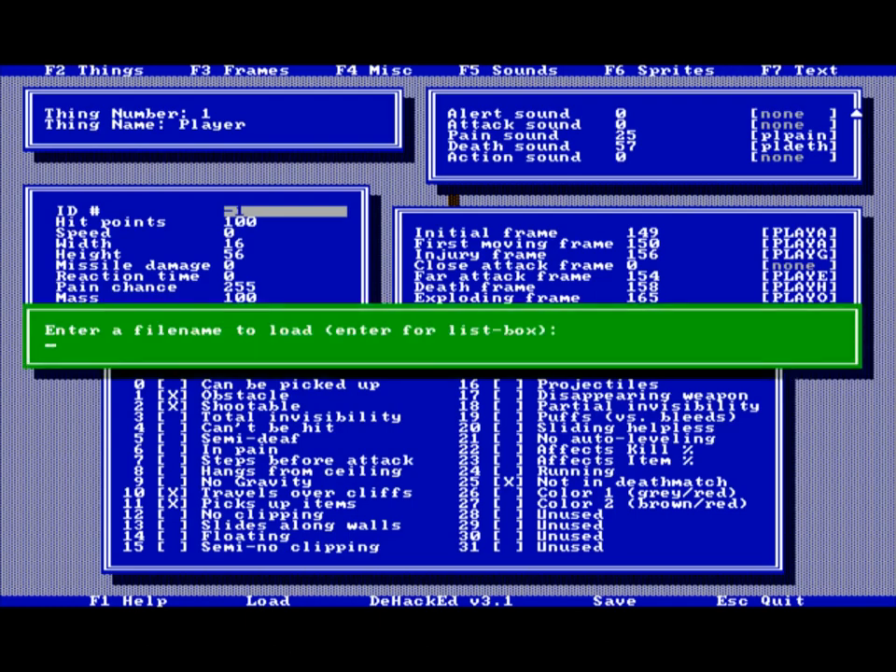
key("Return")
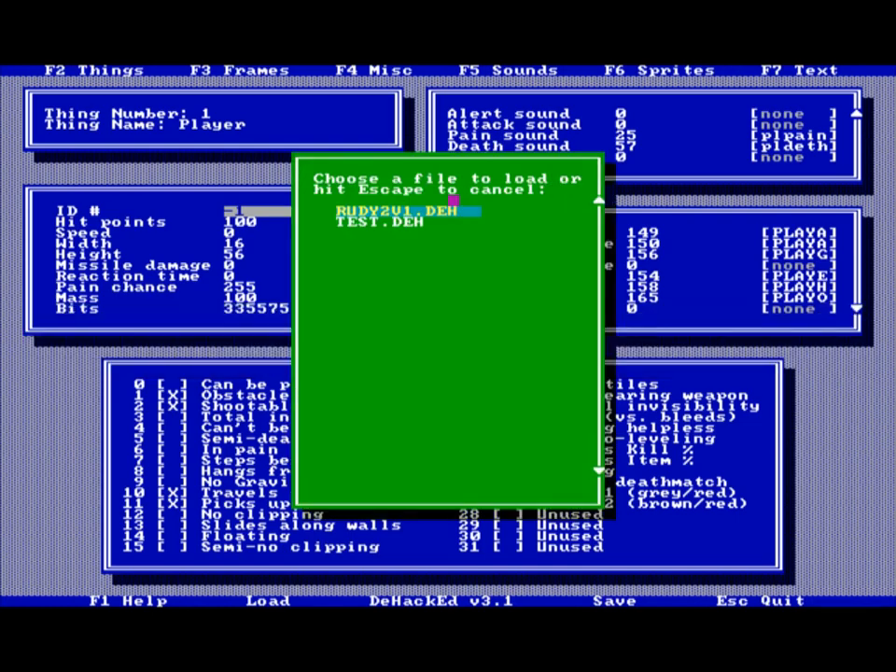
key("Down")
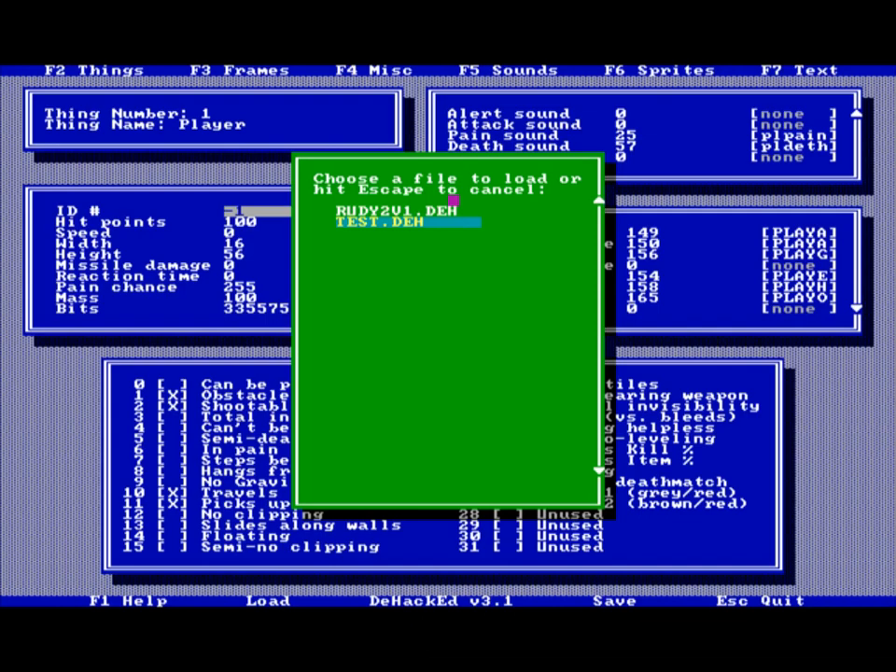
key("Return")
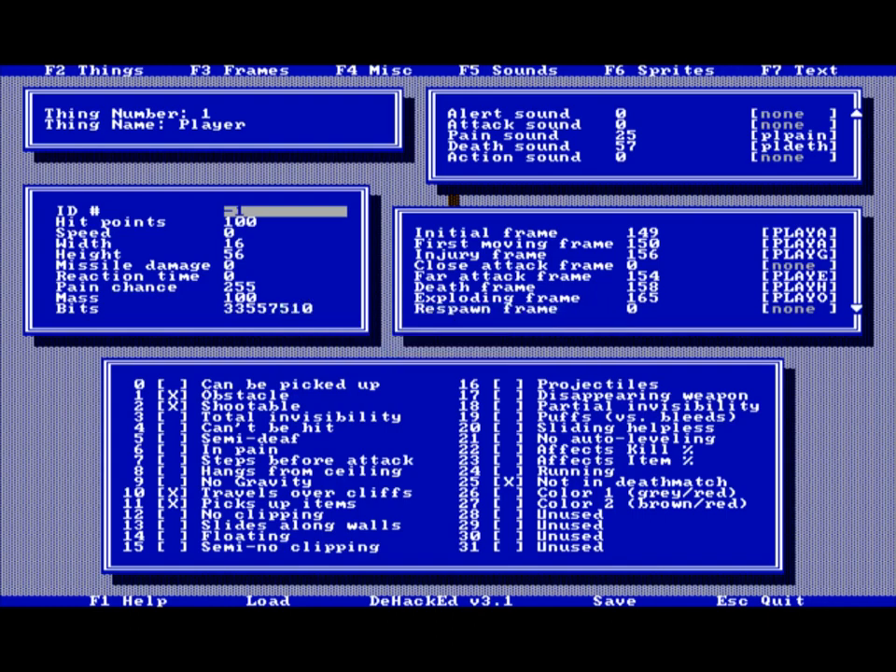
- Write the loaded patch to the Doom exe copy and quit DeHackEd
key("w")
key("Escape")
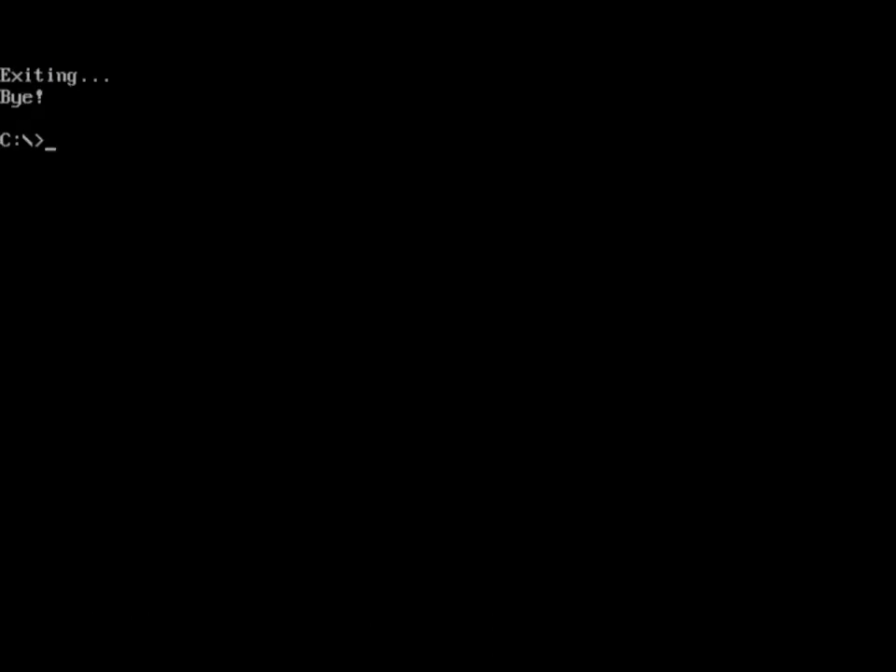
- Run doomhack and start a new game at the preselected skill level
type("doomhack")
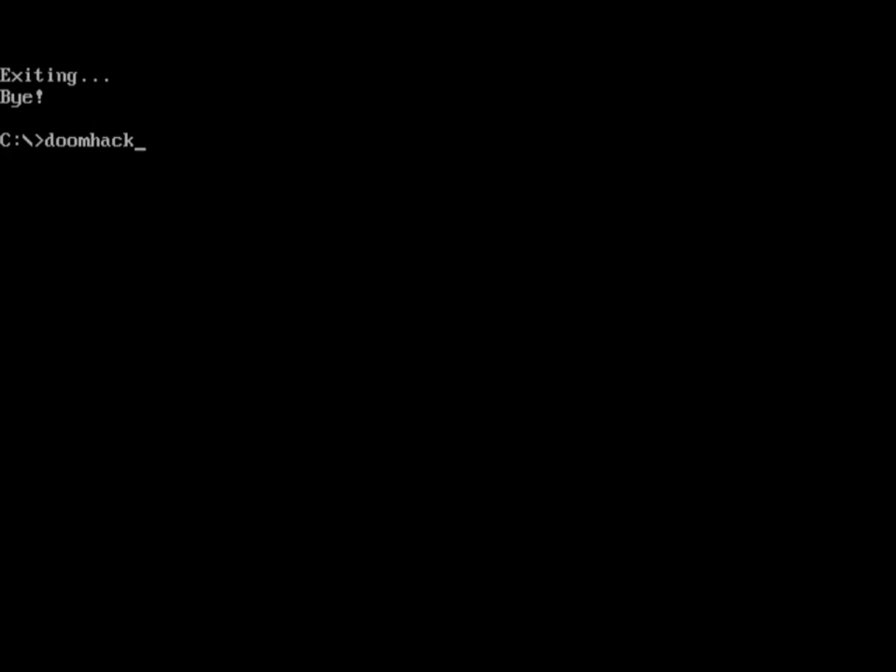
key("Return")
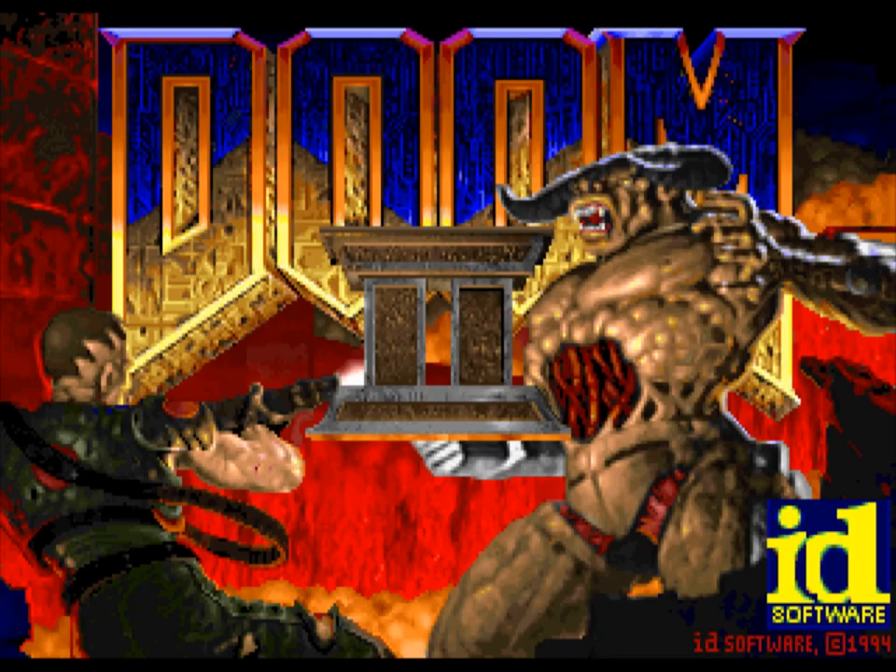
key("Escape")
key("Return")
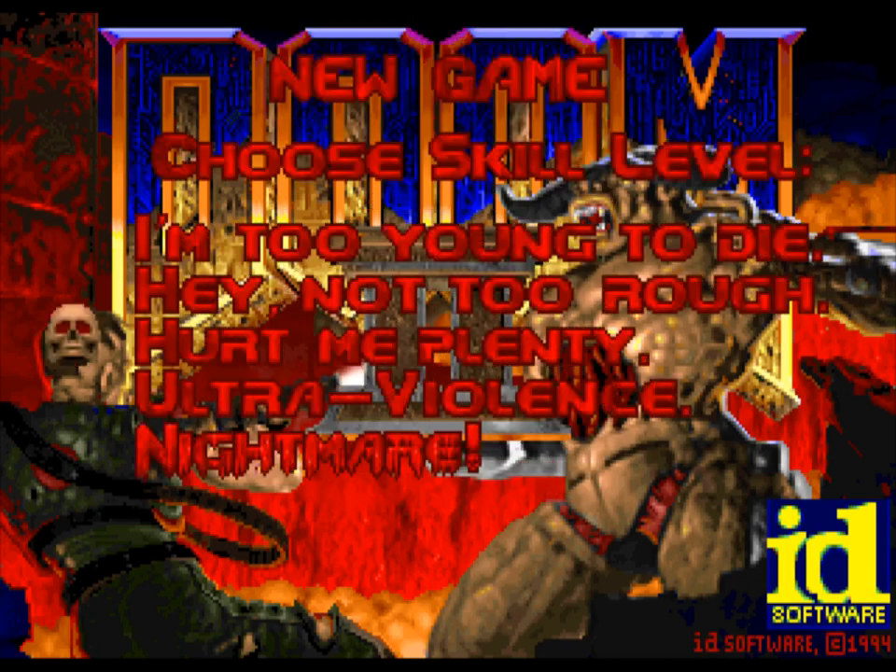
key("Return")
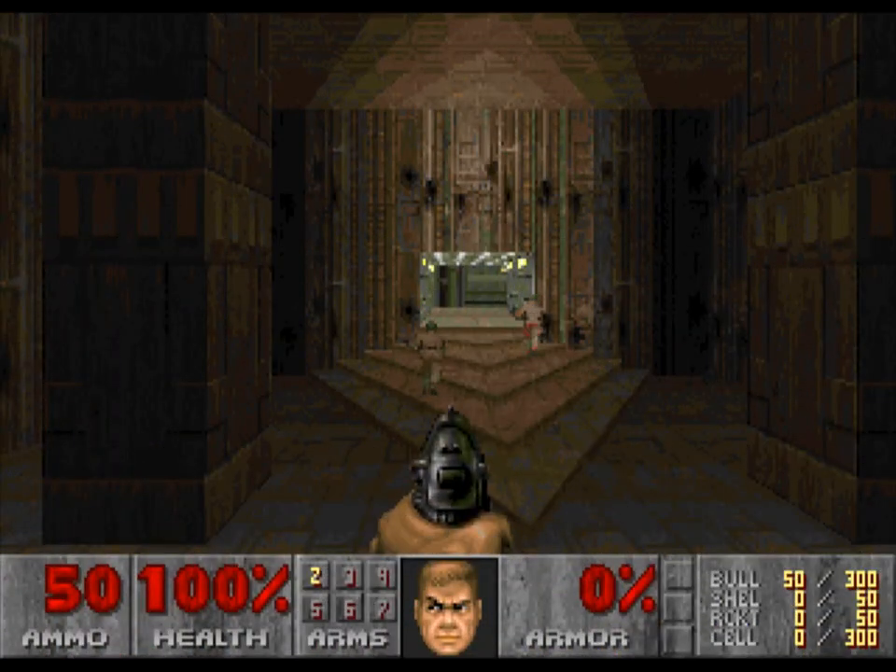
- Switch to the fist and try its patched attack around the outdoor balcony beside the starting room
key("Left")
key("Down")
key("Left")
key("Up")
key("1")
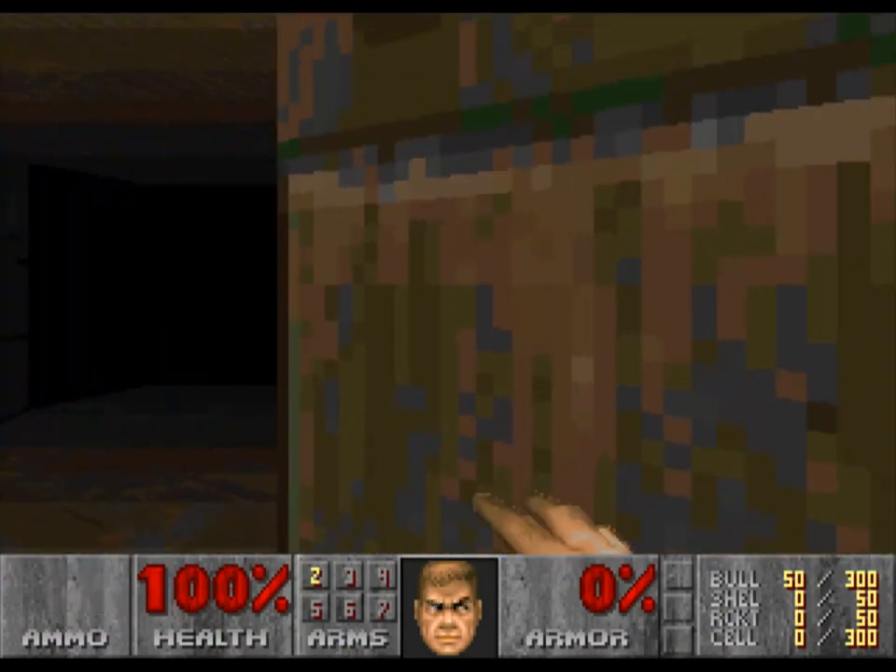
key("Left")
key("Right")
key("Up")
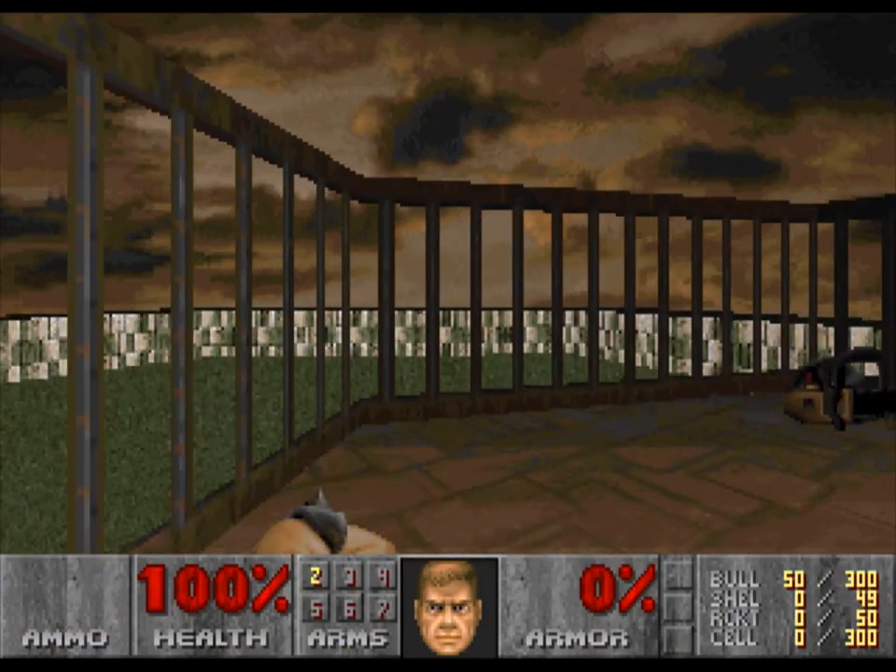
key("Right")
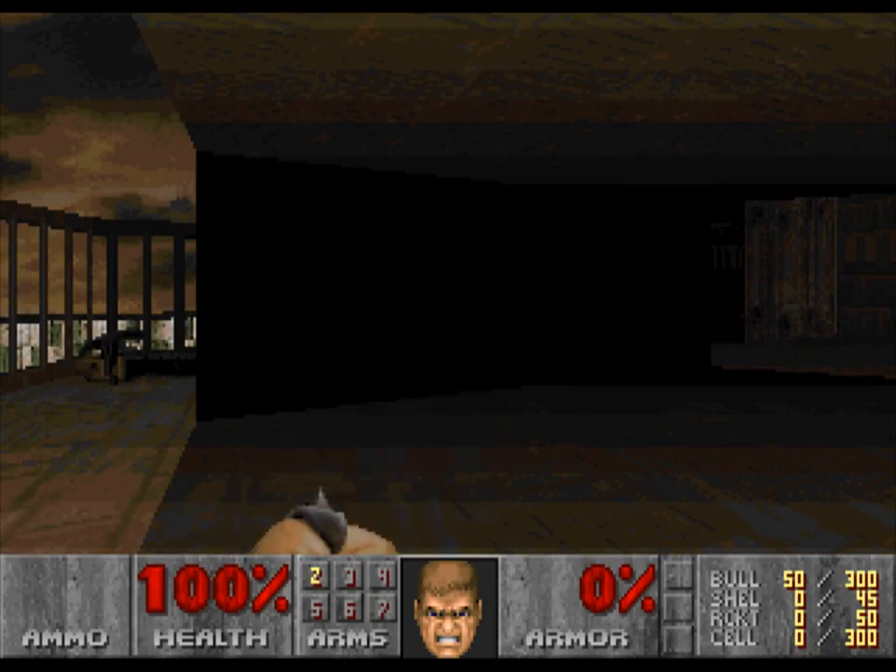
- Return to the main room and try the patched fist attack on the soldiers at the stairs
key("Up")
key("Up")
key("Left")
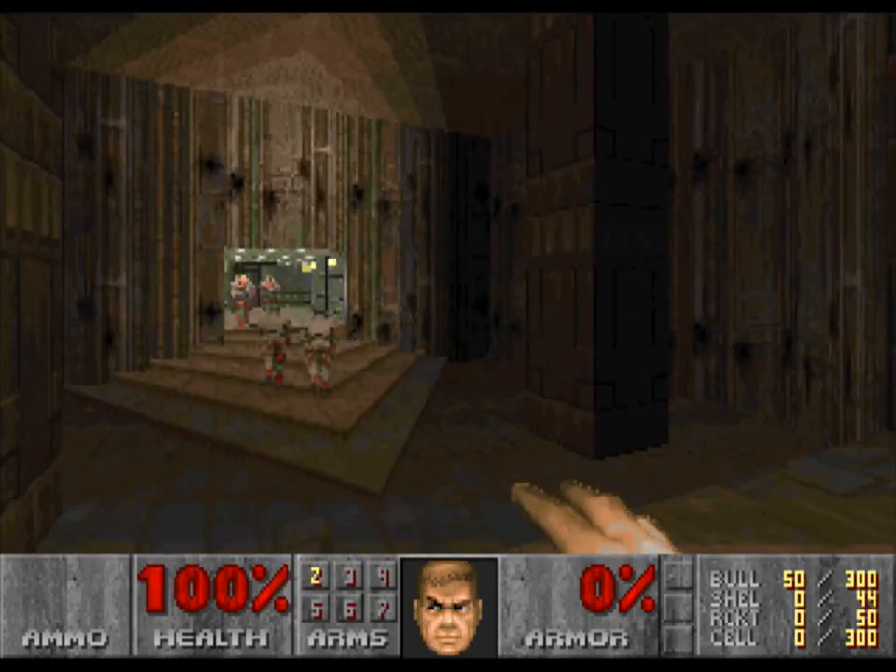
key("Up")
key("2")
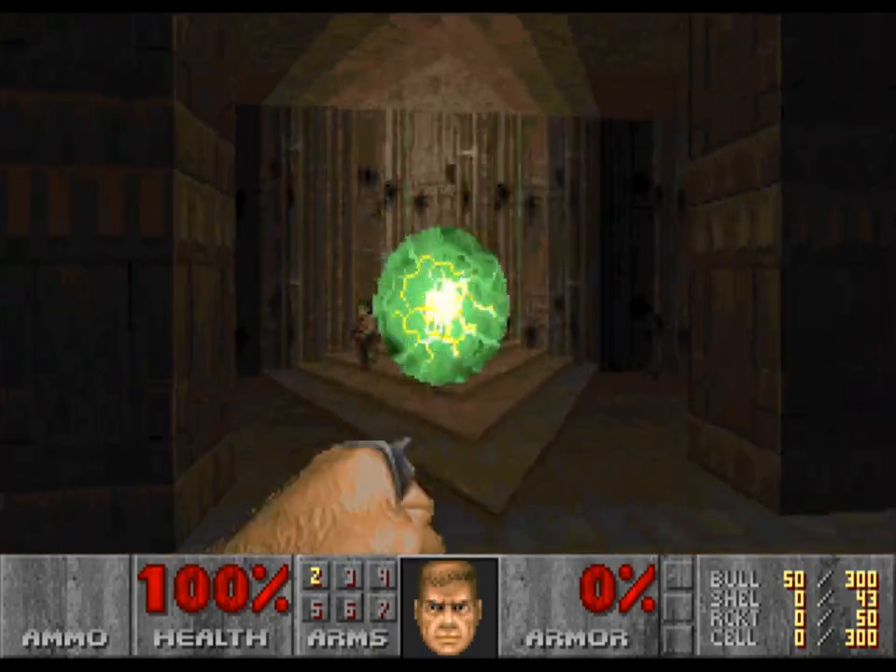
key("Right")
key("Left")
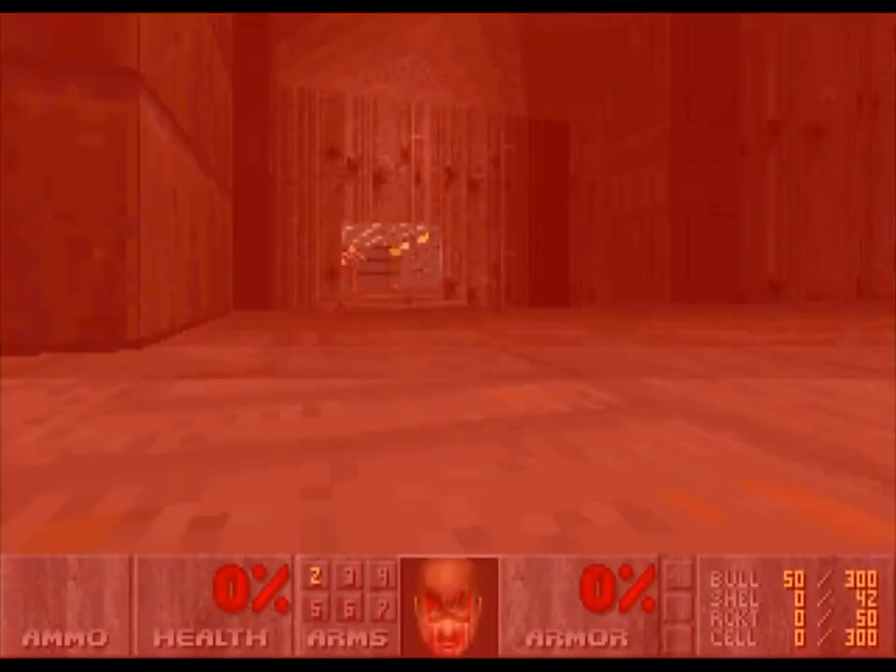
- Restart the level and test the patched pistol's firing on the soldiers at the stairs
key("space")
key("Left")
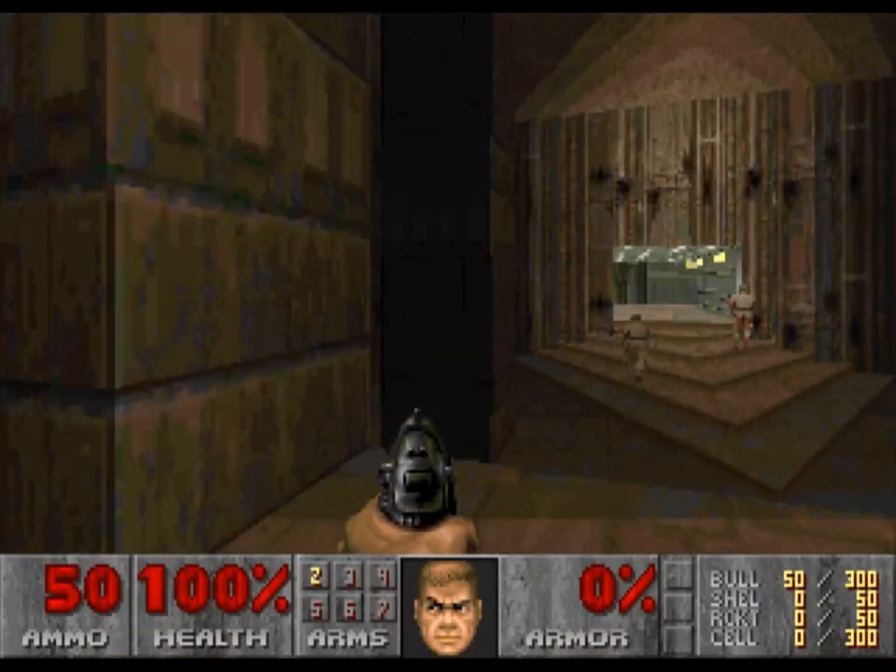
key("Right")
key("Up")
key("Up")
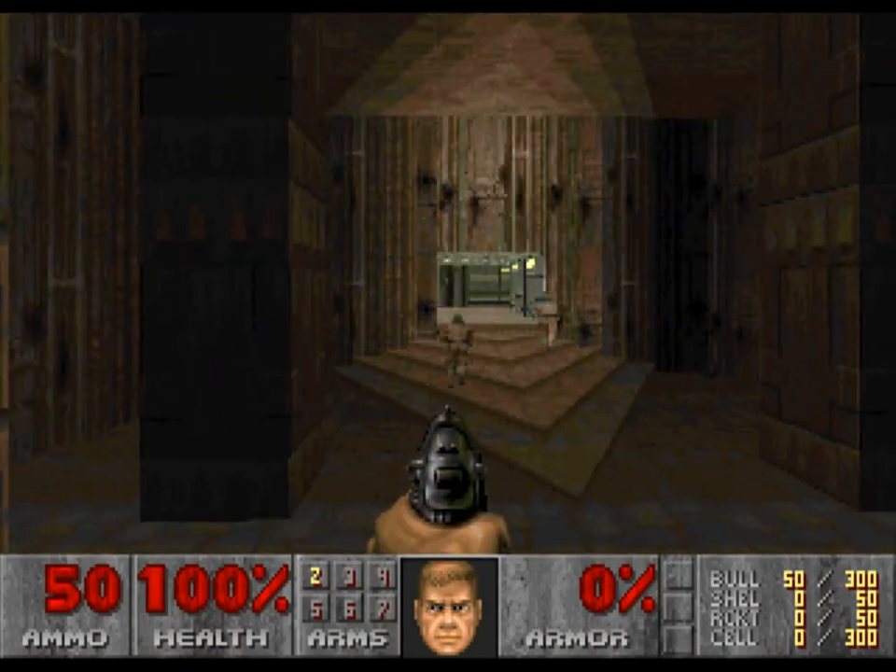
key("ctrl")
key("ctrl")
key("Right")
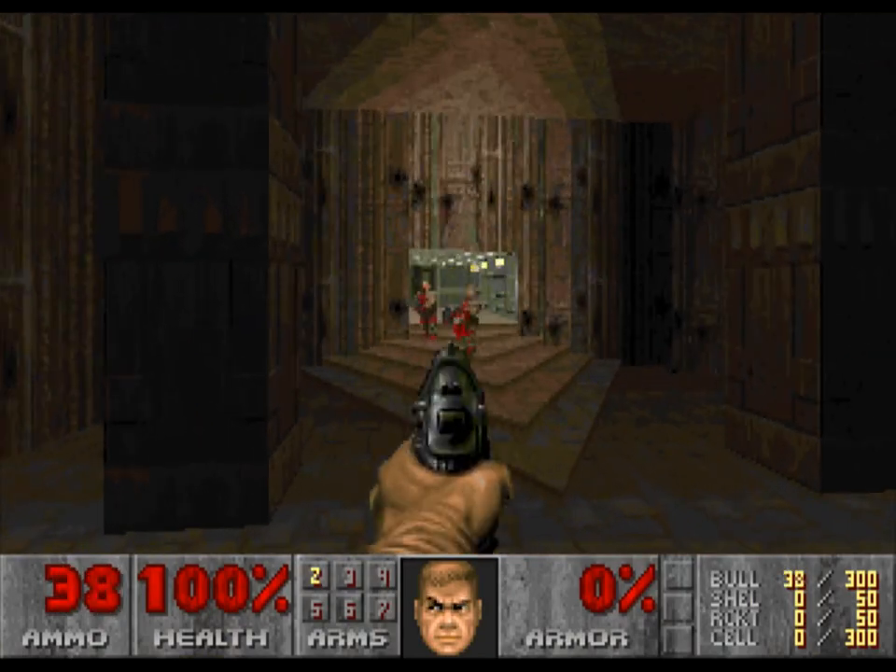
key("Left")
key("ctrl")
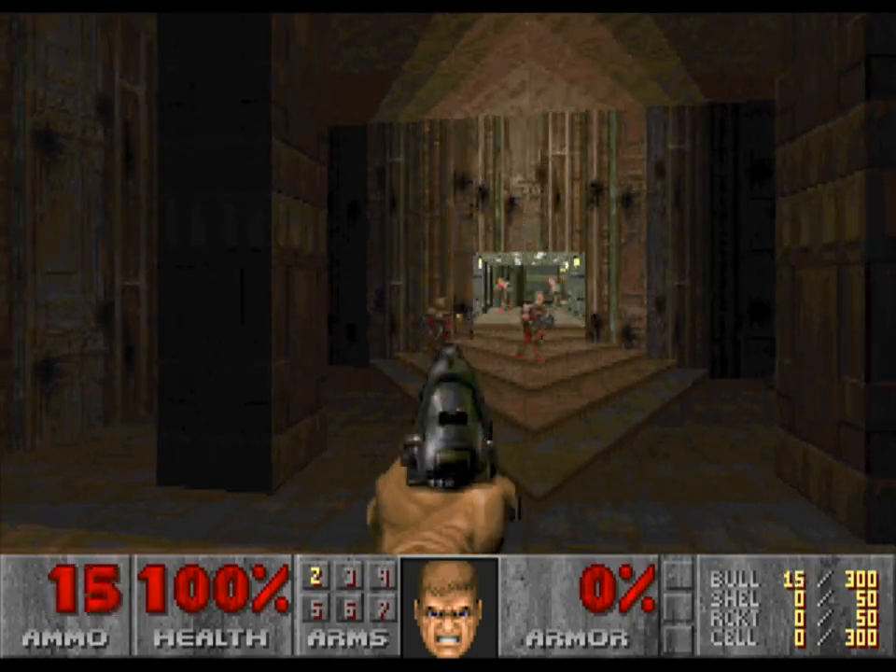
- Advance to the stairs and collect the dropped ammo clips near the soldiers
key("Up")
key("Left")
key("Up")
key("Right")
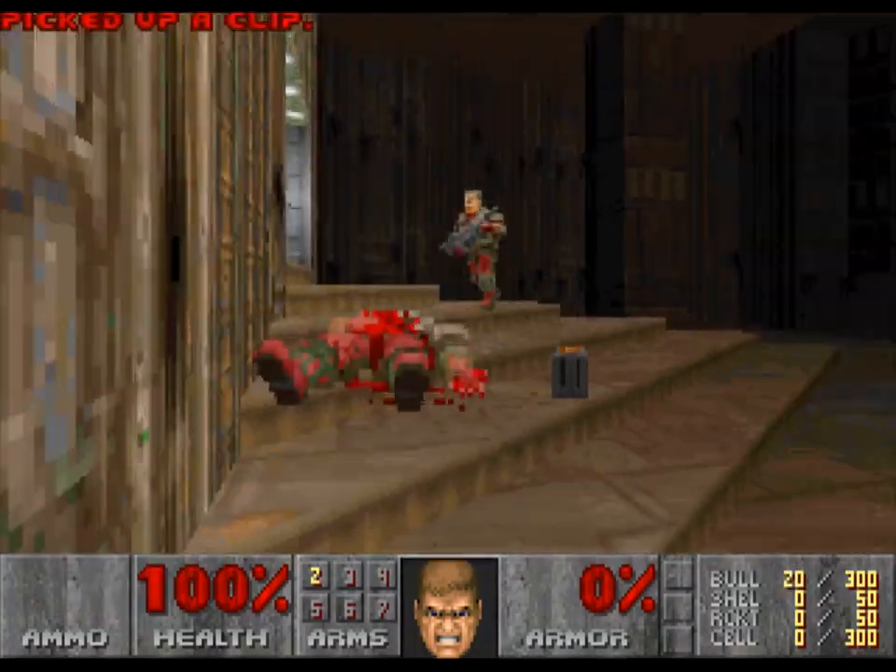
key("Left")
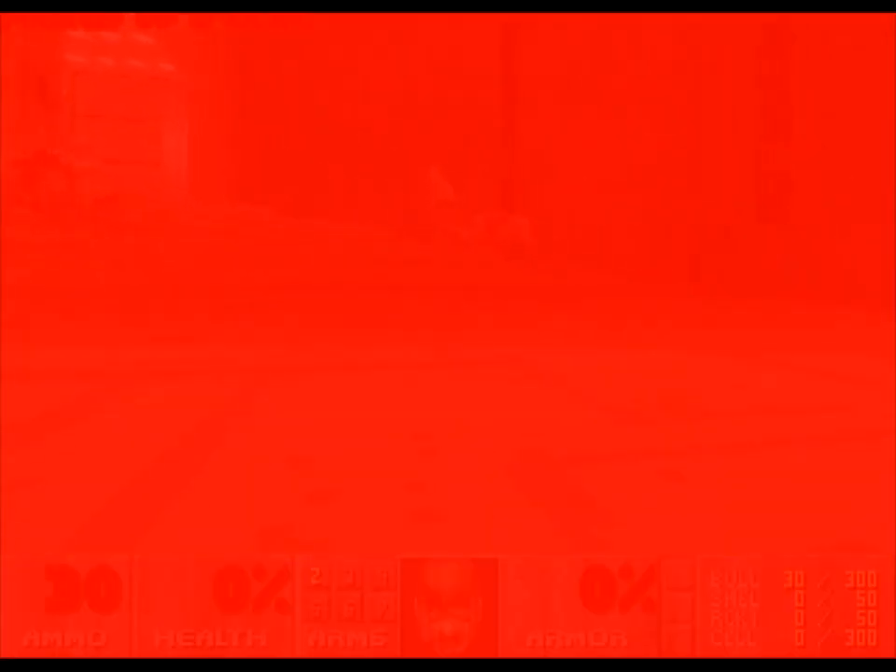
- Restart the level, approach the stairs and fire the patched pistol at the soldiers from close range
key("space")
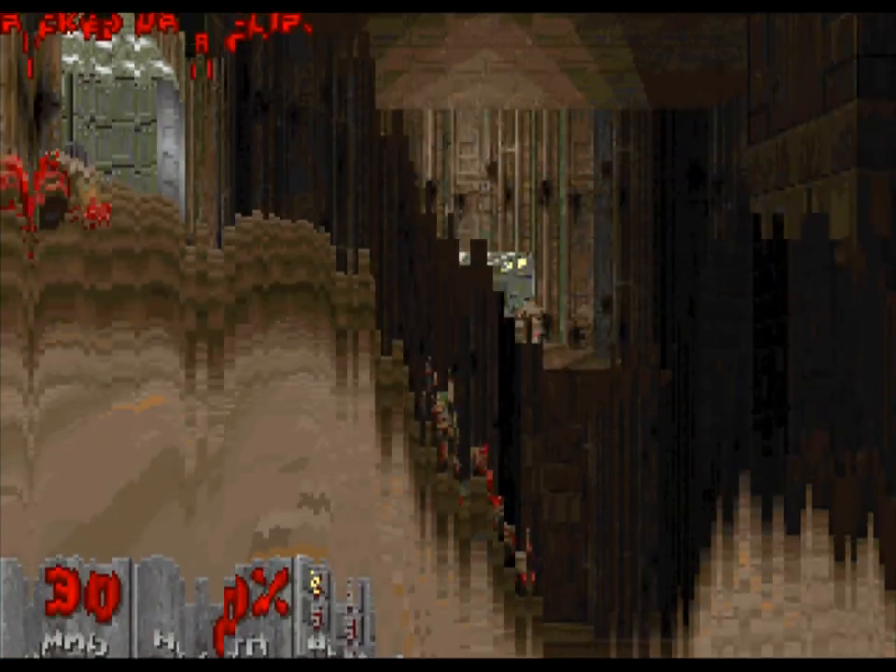
key("Right")
key("Up")
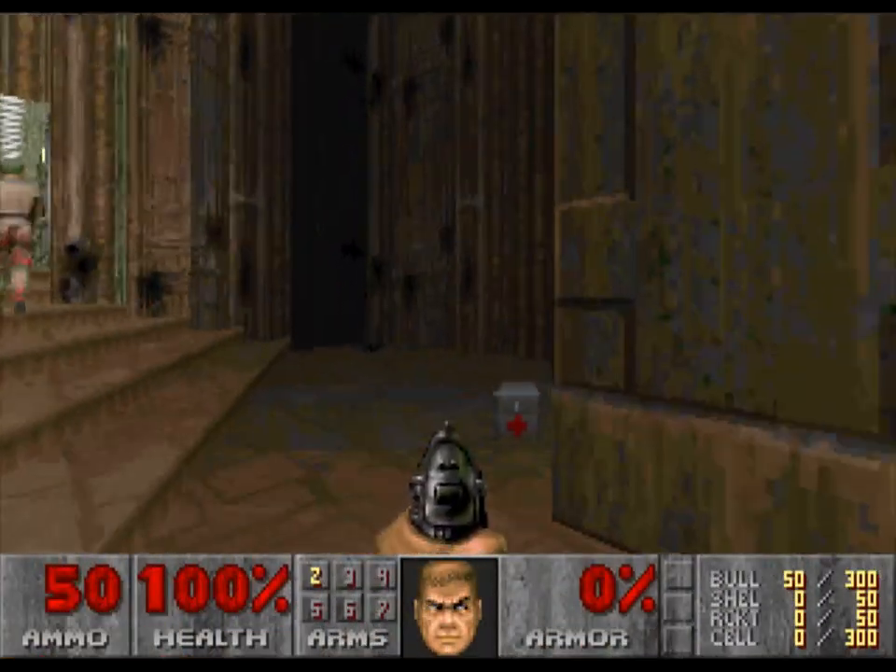
key("Left")
key("Right")
key("ctrl")
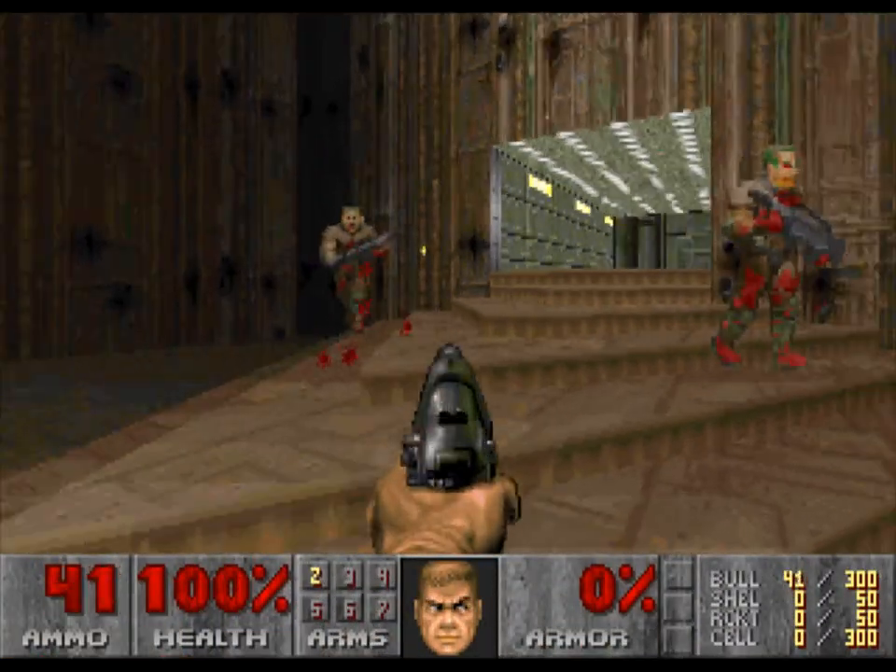
key("Right")
key("ctrl")
key("Left")
key("Up")
key("Left")
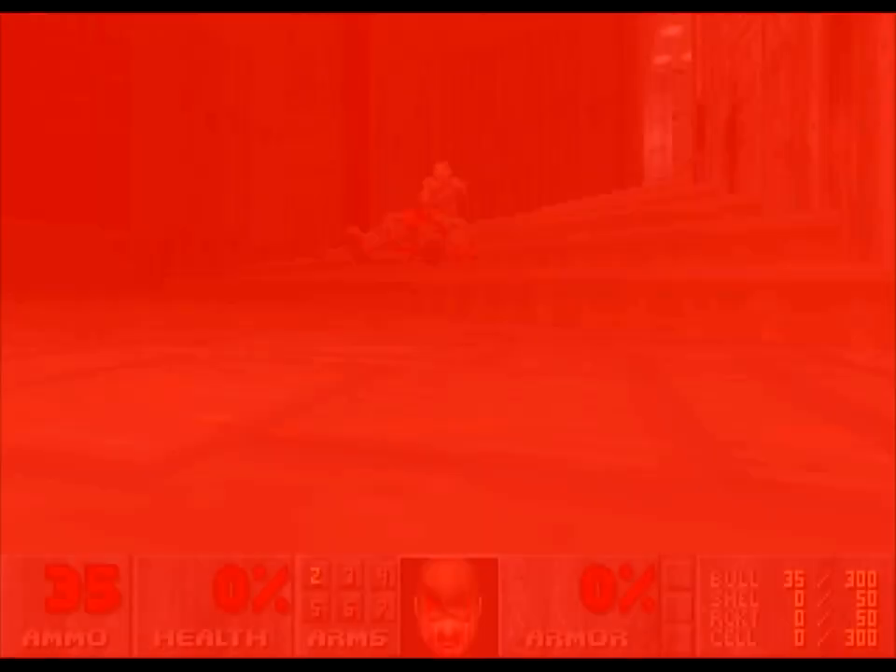
- Restart the level and enter the cheat iddqd twice, followed by idkfa
key("space")
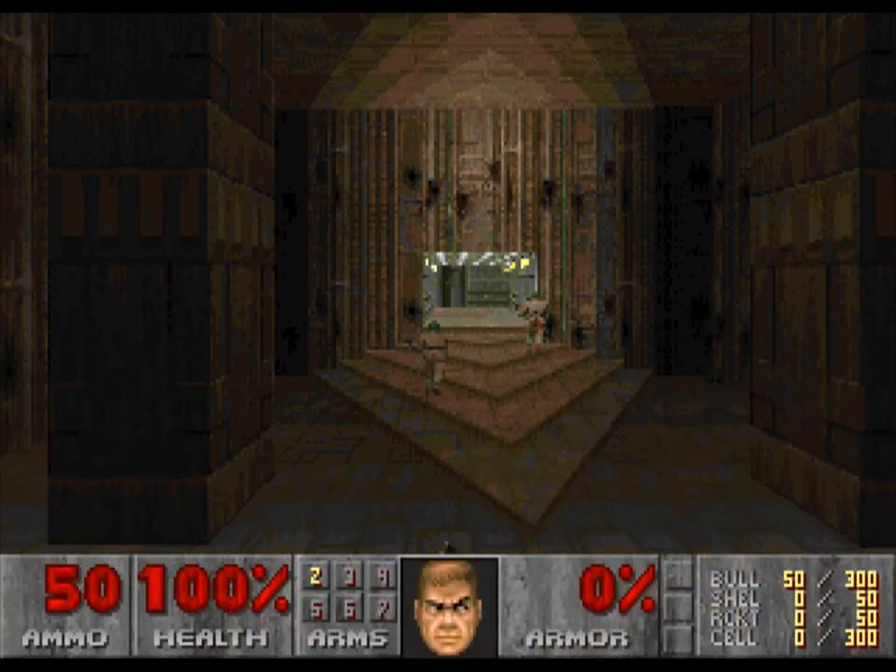
type("iddqd")
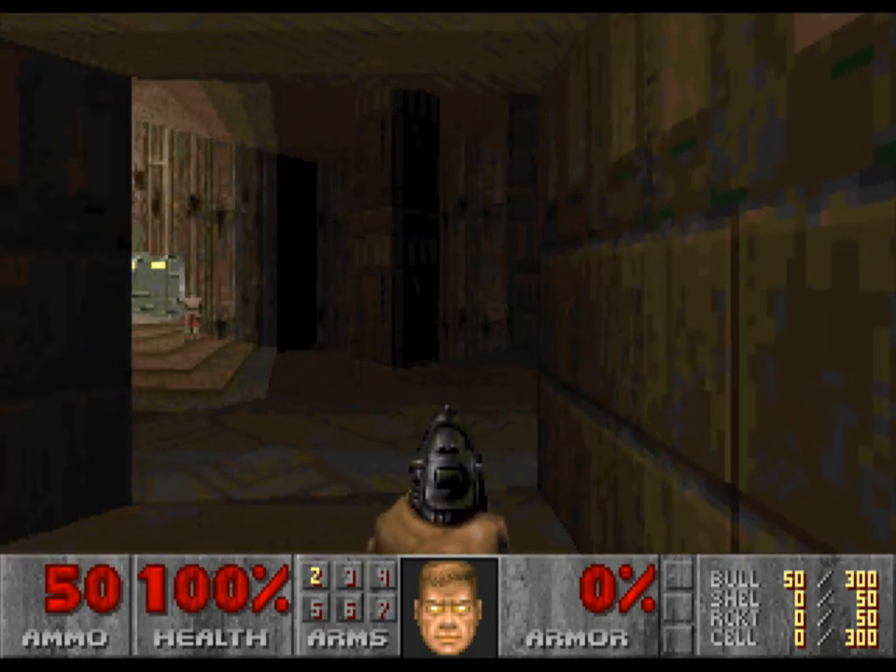
type("iddqdidkfa")
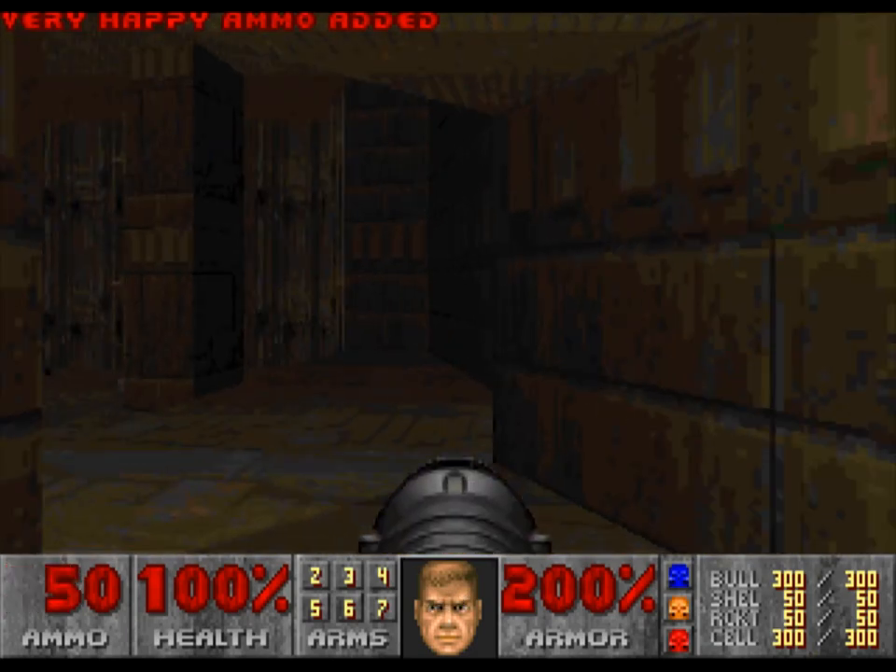
- Fire one shot from the rocket launcher and walk around the pillar to collect the pickups
key("ctrl")
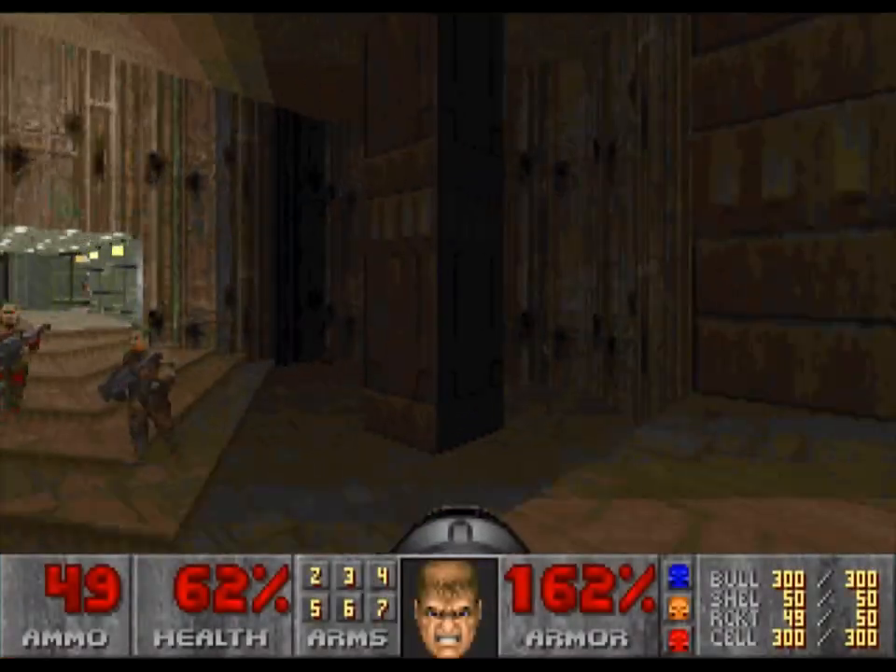
key("Up")
key("Left")
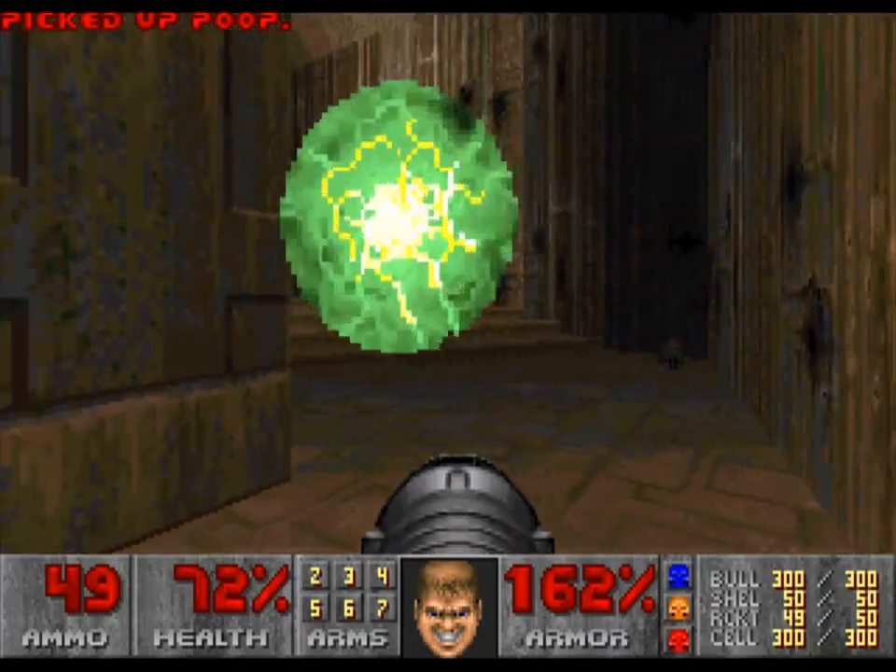
key("Up")
key("Left")
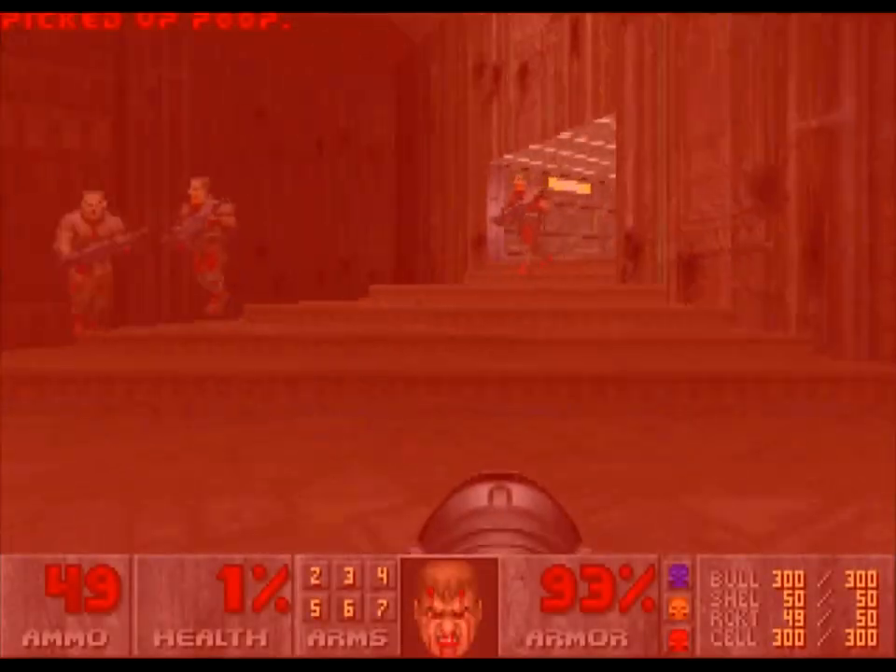
- Test the rocket launcher with three more shots while turning around beside the pillar
key("ctrl")
key("Left")
key("ctrl")
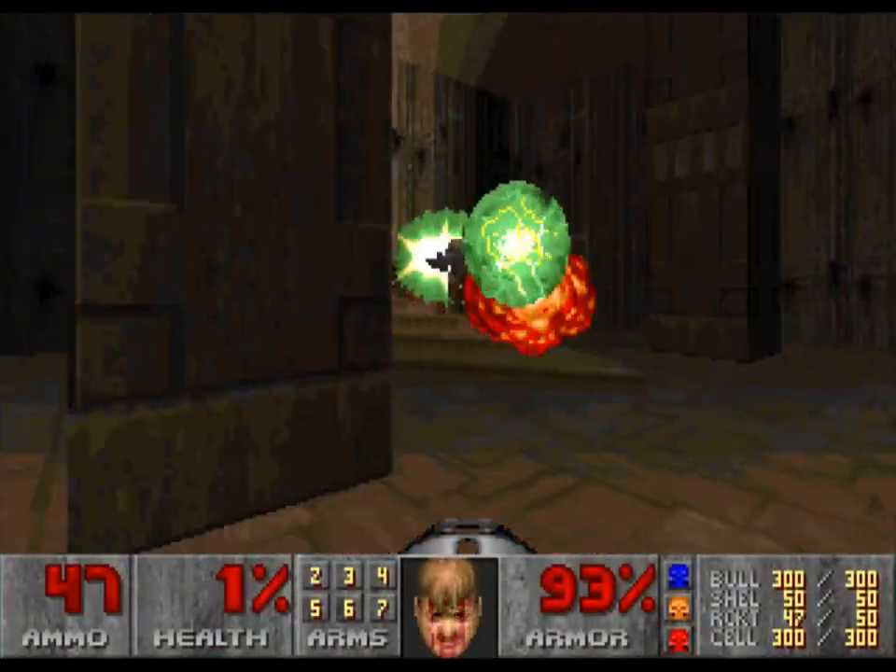
key("Left")
key("Right")
key("Left")
key("ctrl")
key("Right")
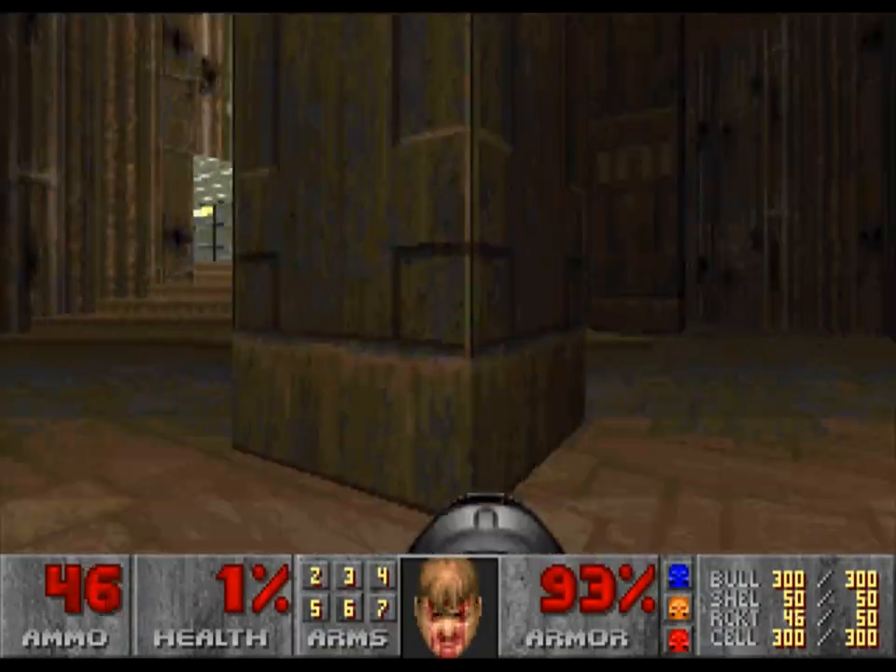
- Restart the level, climb the stairs and fire the patched pistol at the soldiers there and beside the dark pillar
key("Left")
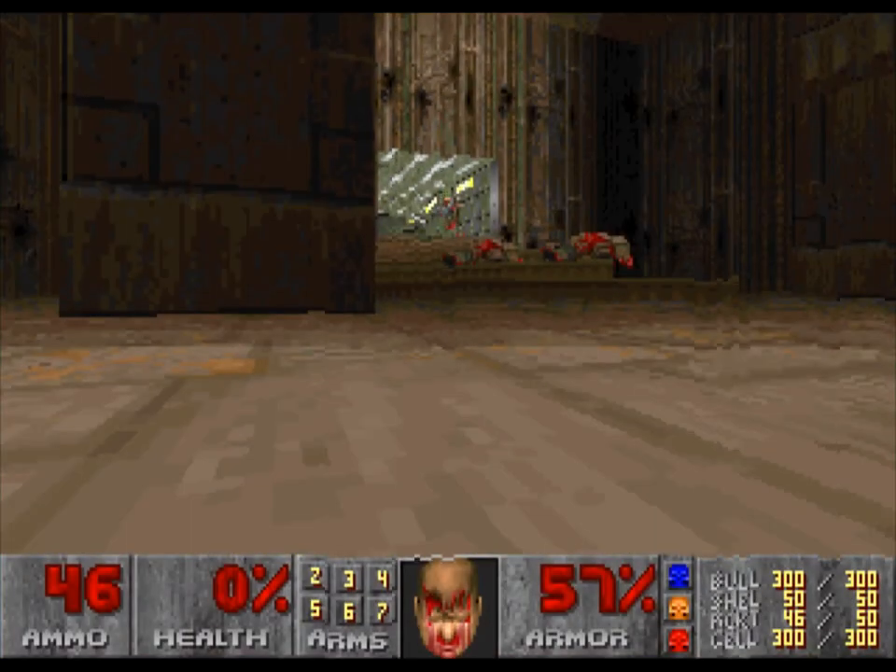
key("space")
key("ctrl")
key("Up")
key("Right")
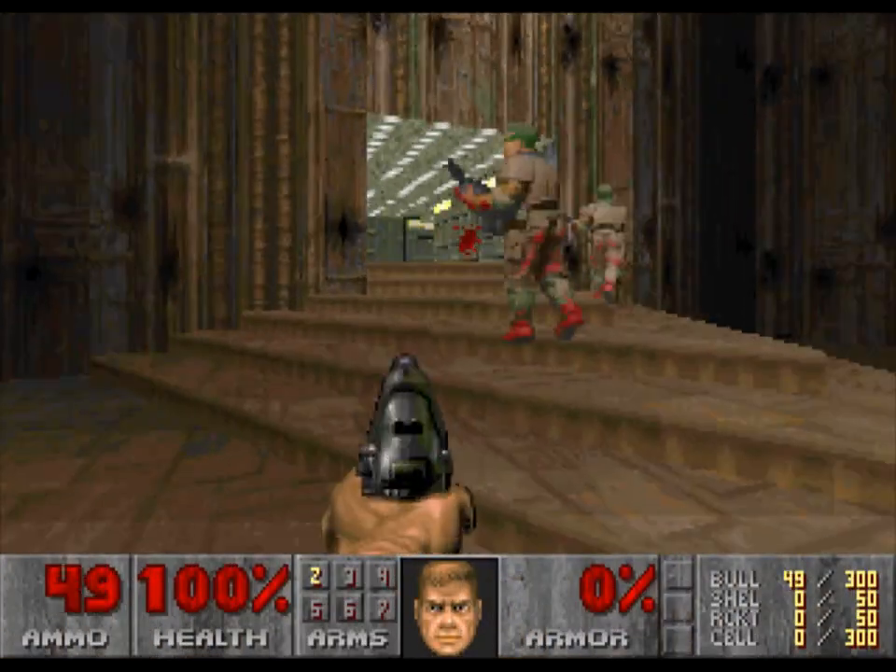
key("ctrl")
key("Up")
key("Right")
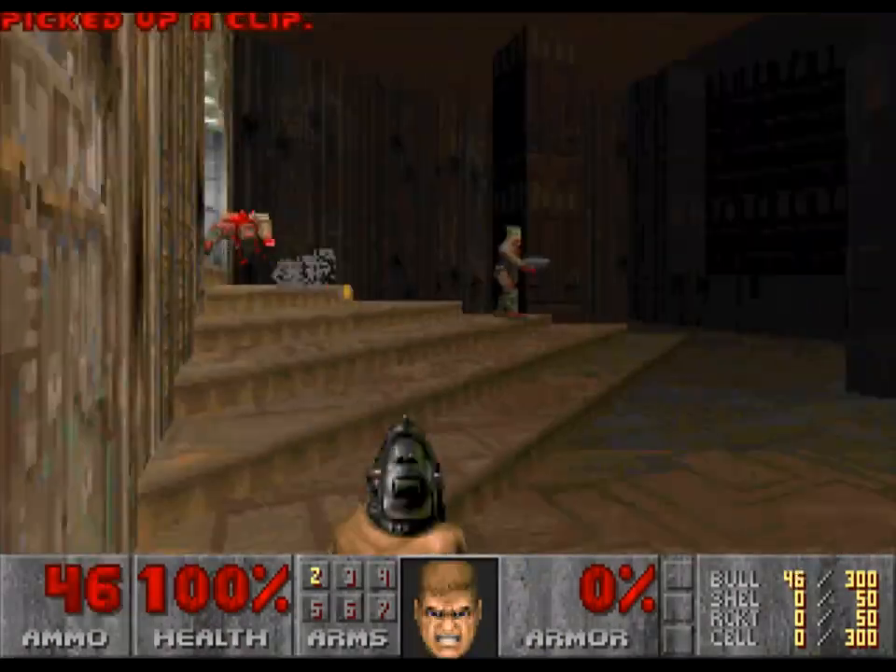
key("ctrl")
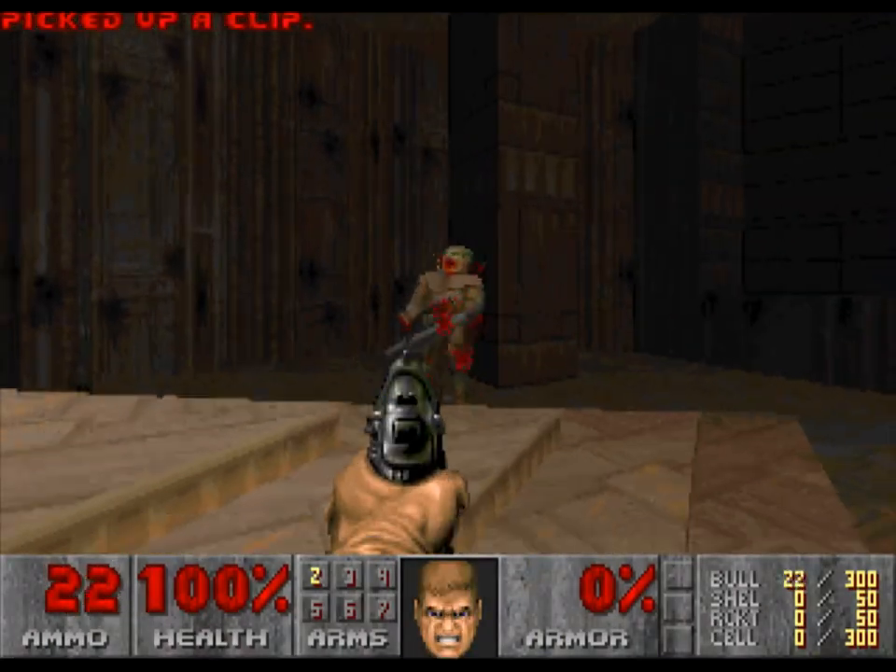
key("Left")
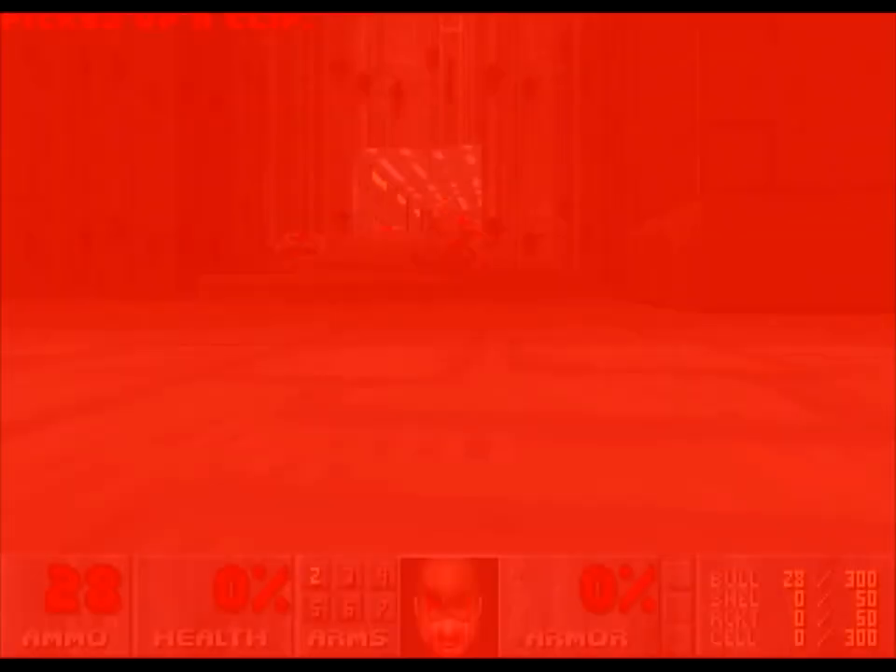
- Restart the level, switch to the fist and attack the two soldiers on the stairs
key("space")
key("1")
key("Up")
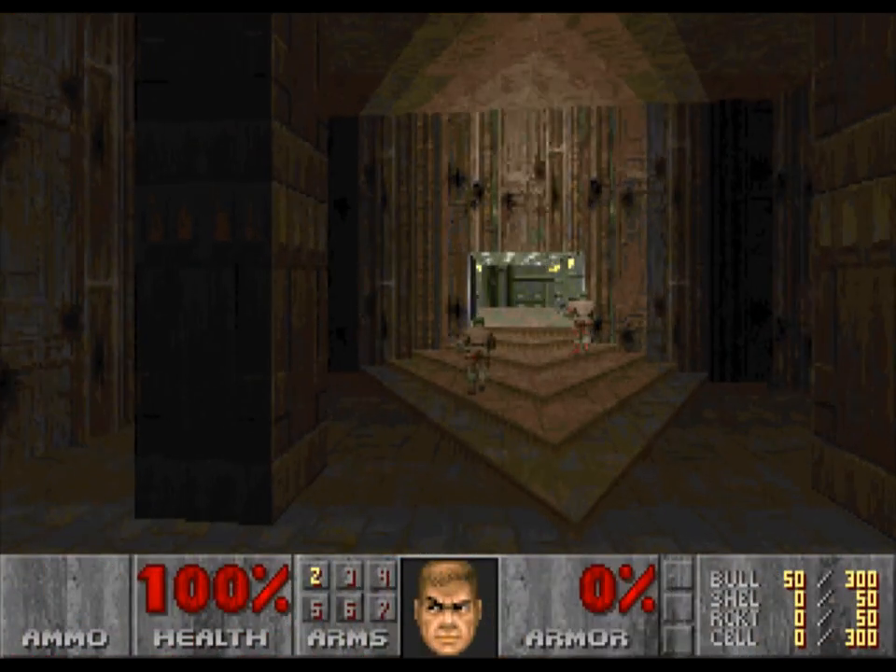
key("Left")
key("Right")
key("ctrl")
key("Down")
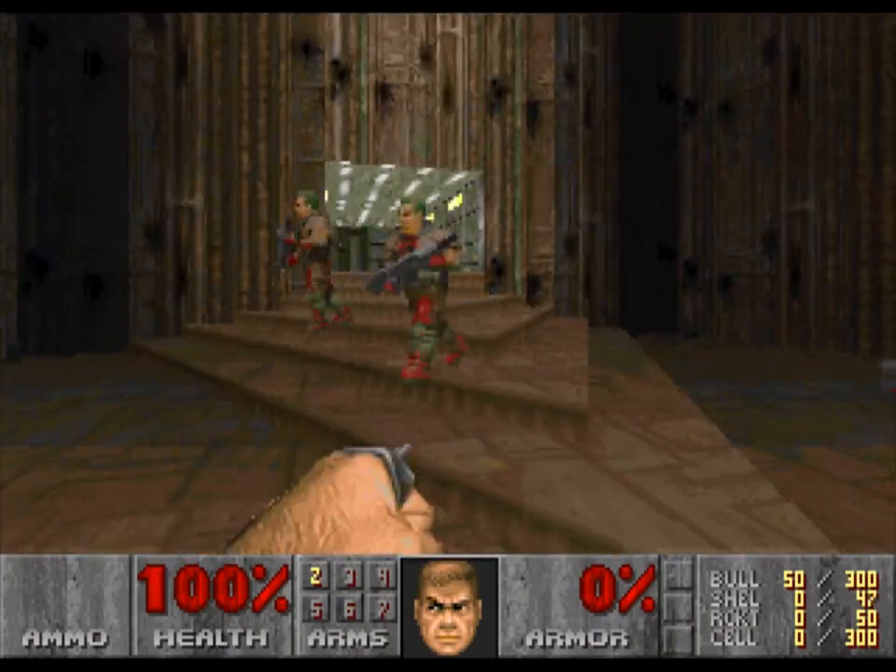
- Test the patched fist with more punches at the soldiers while backing away from the stairs
key("ctrl")
key("Right")
key("Right")
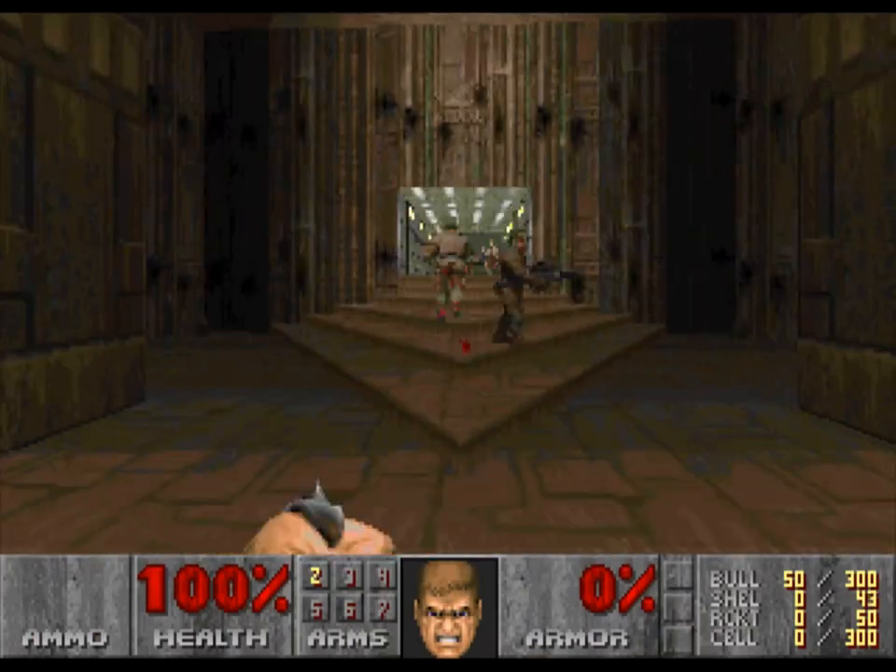
key("Down")
key("Left")
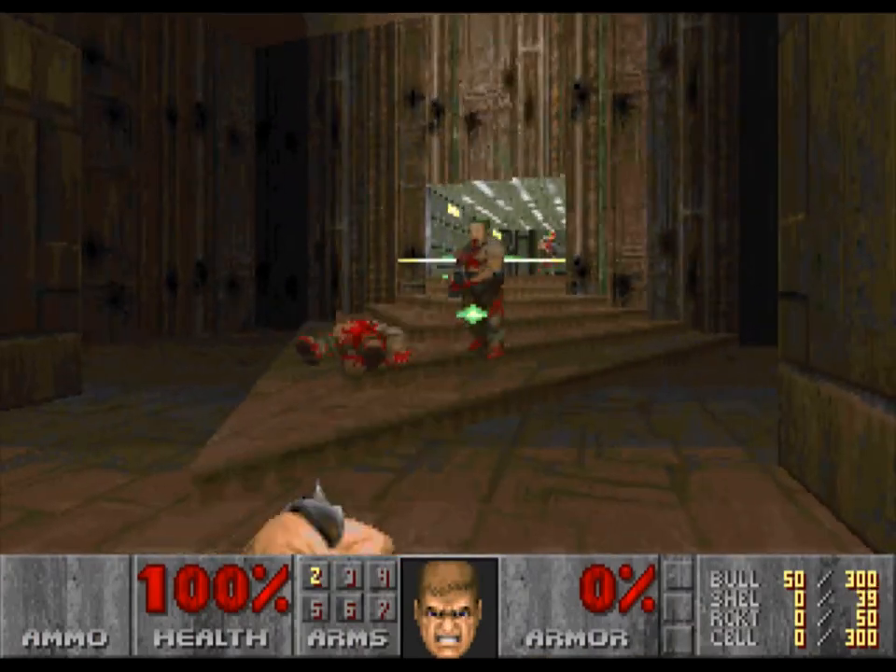
key("ctrl")
key("Right")
- Quit the game to DOS and confirm leaving
key("Escape")
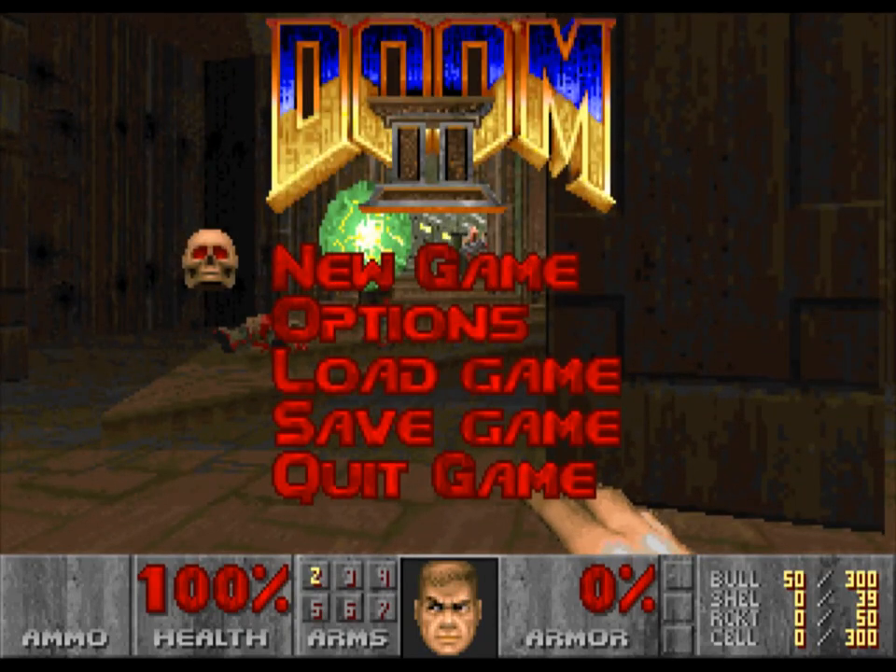
key("Up")
key("Return")
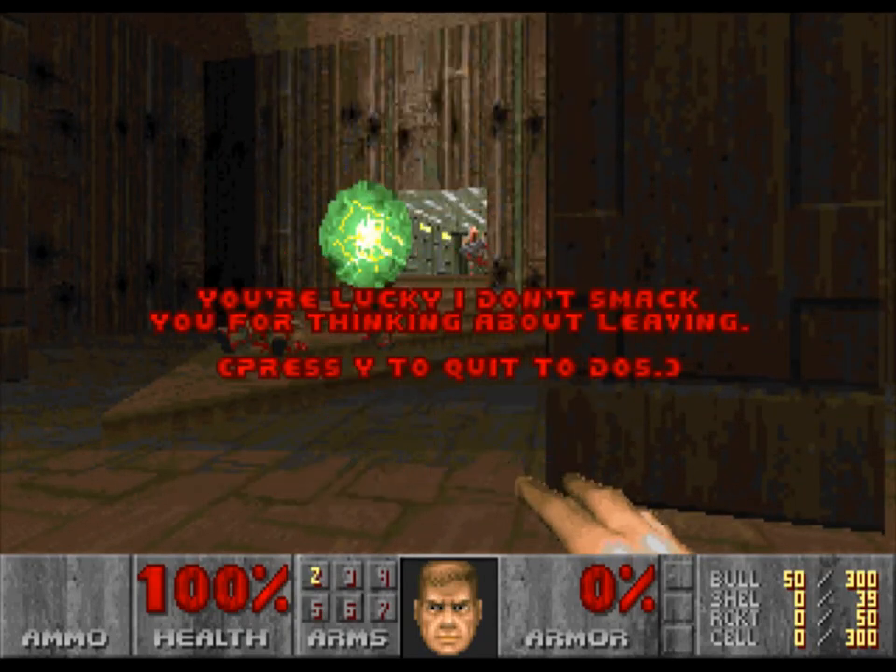
key("y")
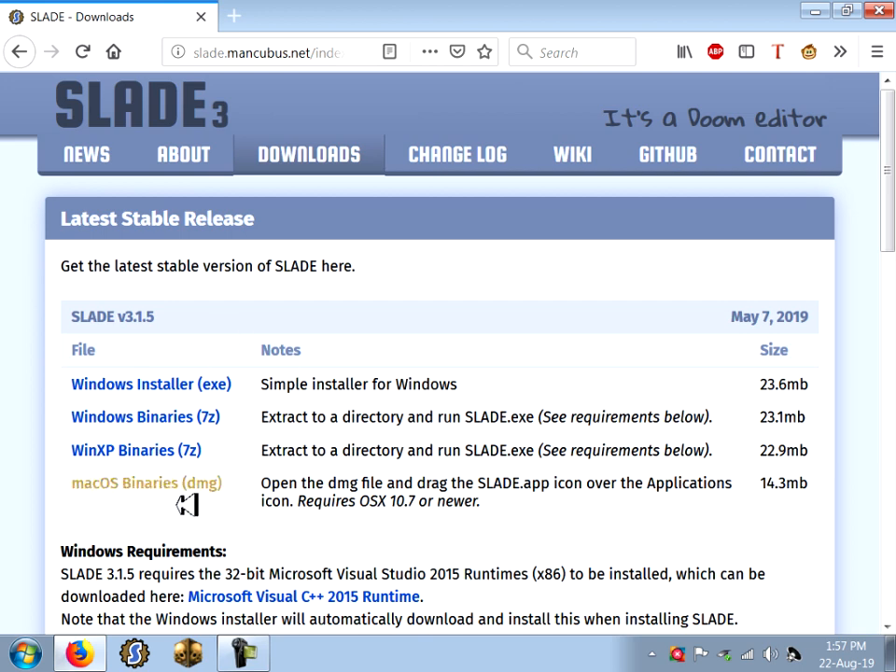
- Look over the SLADE downloads page, switch to SLADE and open DOOM2.WAD from the DOOM2 folder
mouse_move(893, 191)
left_mouse_down()
mouse_move(892, 244)
mouse_move(893, 185)
mouse_move(894, 197)
left_mouse_up()
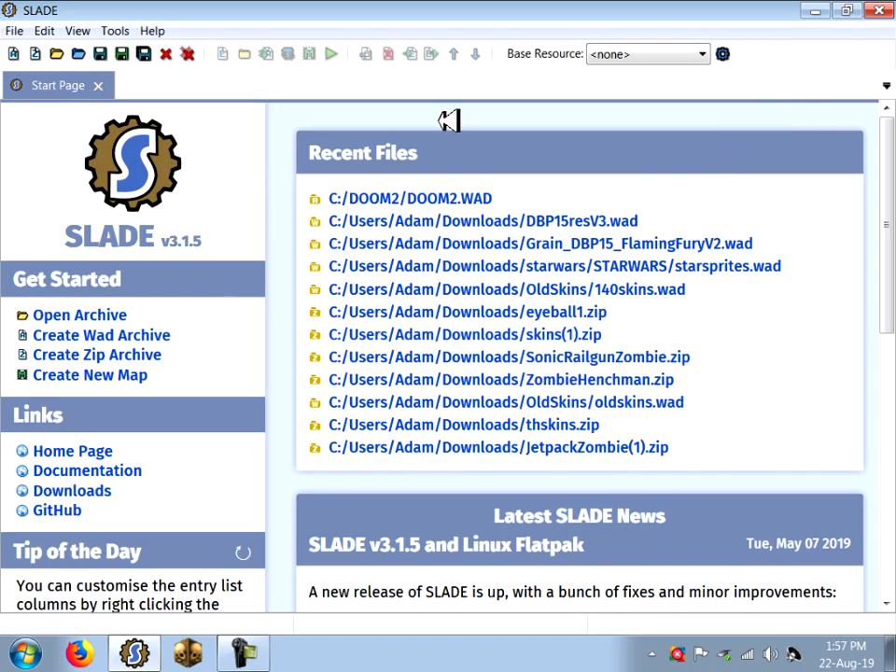
left_click(68, 56)
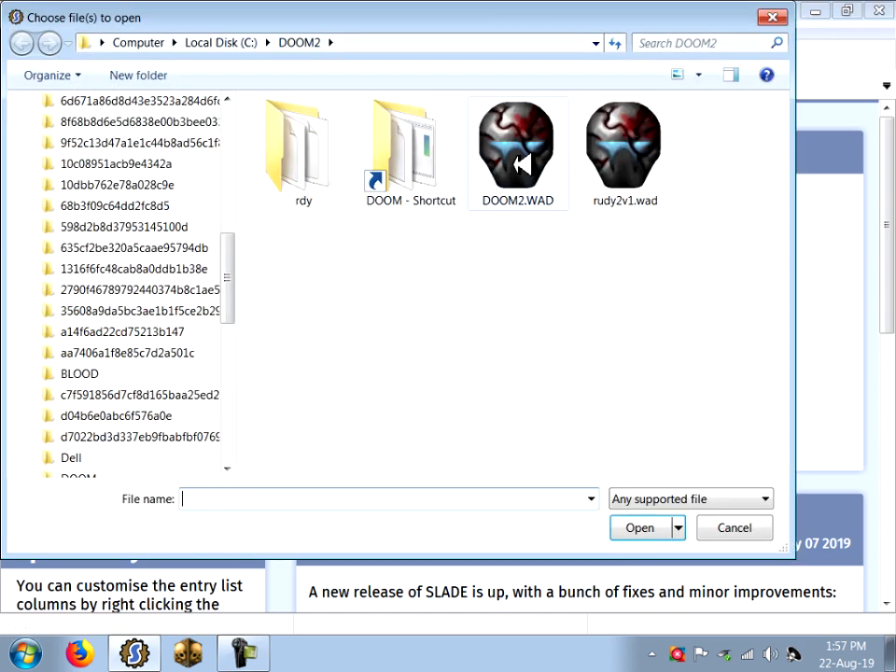
double_click(521, 164)
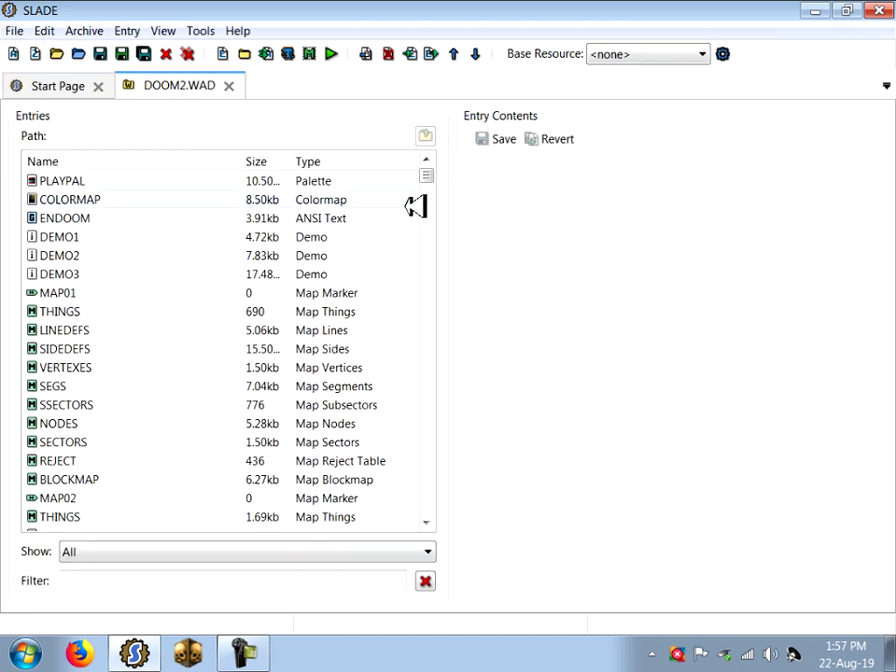
- Browse the sound entries in DOOM2.WAD and preview several, including DSPODTH3 and DPPODTH2
left_click_drag(426, 179, 424, 226)
left_click(332, 273)
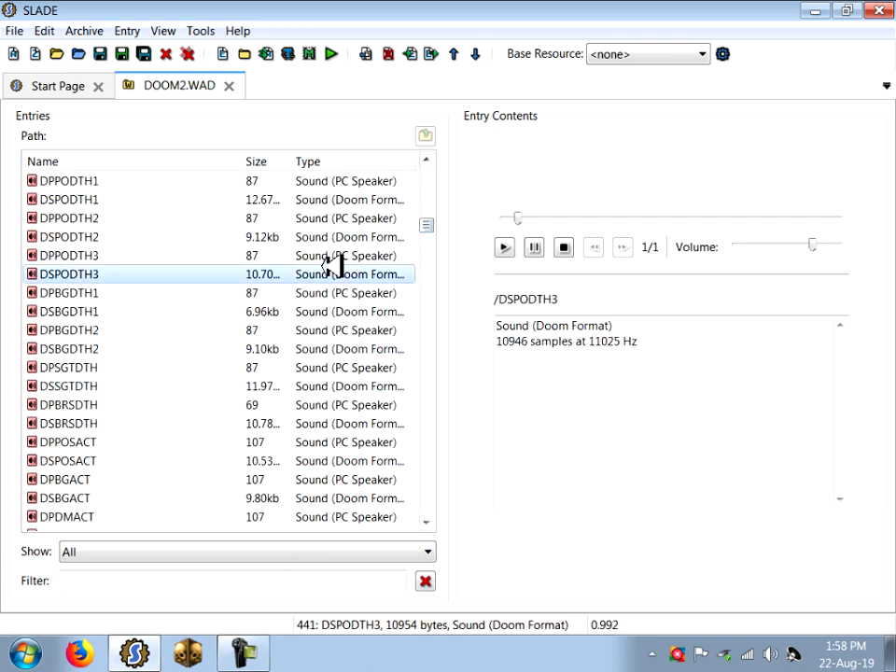
left_click(283, 367)
left_click(271, 460)
left_click(276, 222)
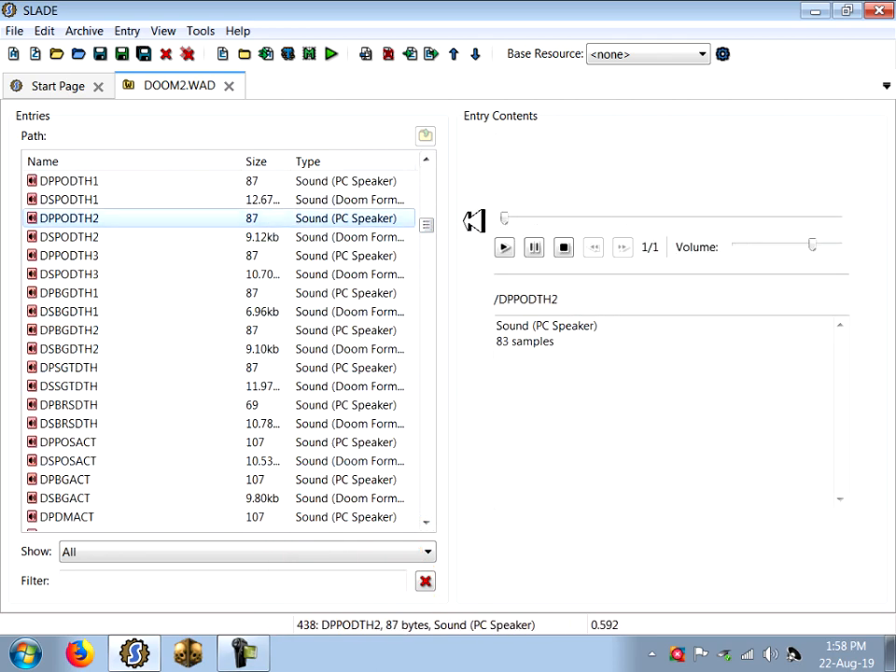
- Select all the soldier sprite entries from POSSA1 to POSSU0 and review the selected range
left_click_drag(426, 224, 403, 311)
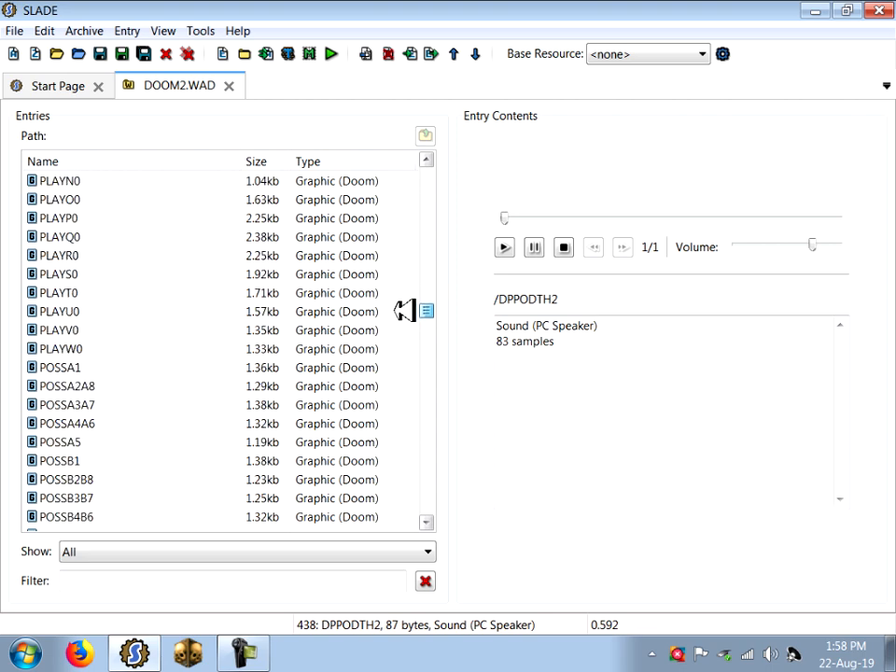
left_click(84, 218)
scroll(130, 332, "up", 2)
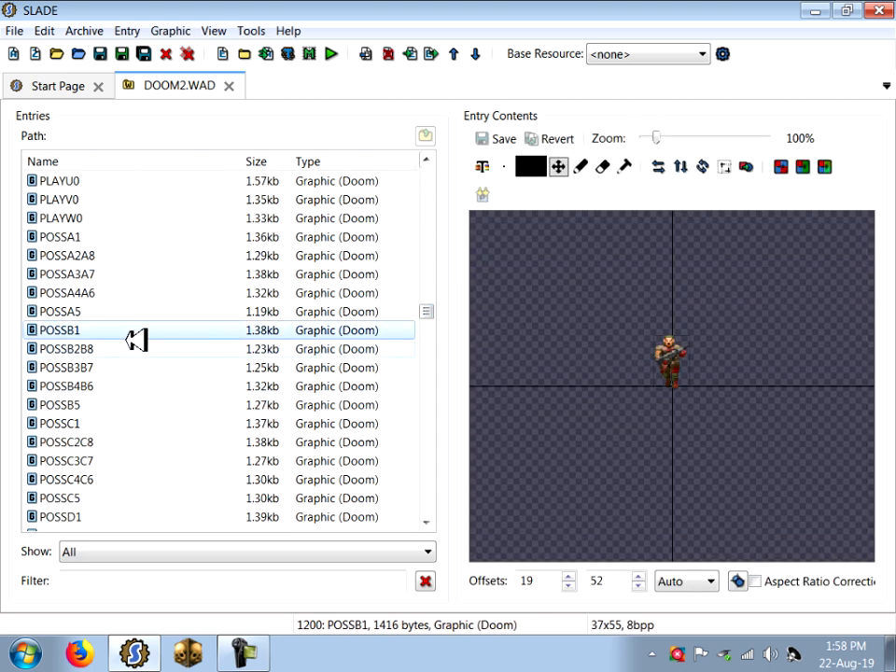
left_click(87, 239)
scroll(93, 248, "down", 13)
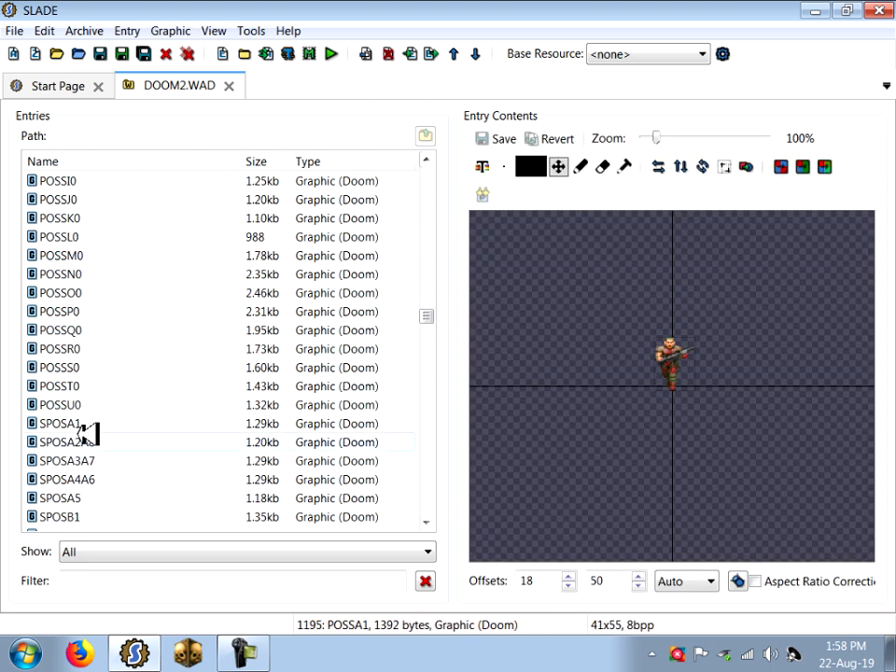
left_click(84, 405, "shift")
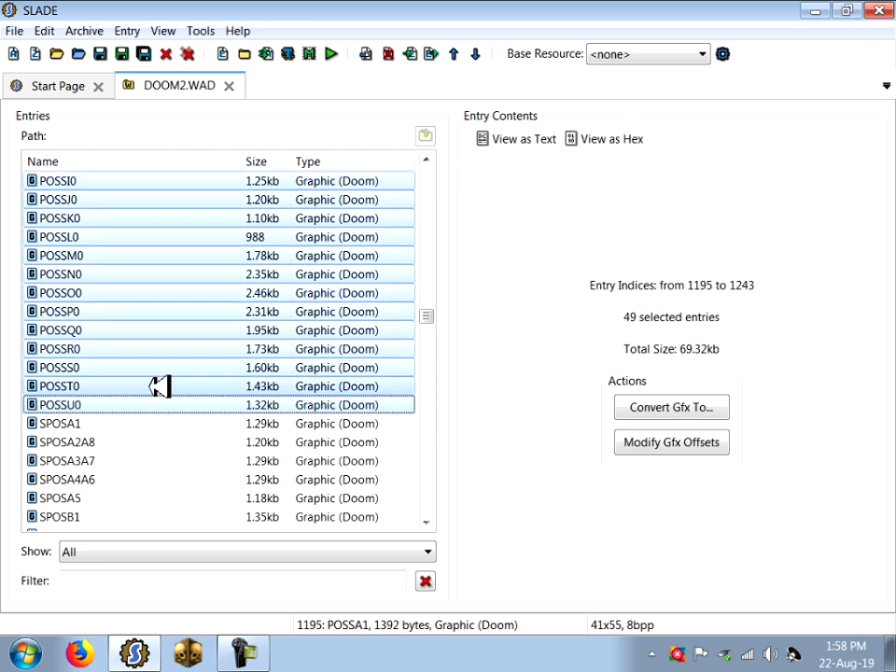
scroll(159, 386, "up", 11)
scroll(163, 373, "up", 3)
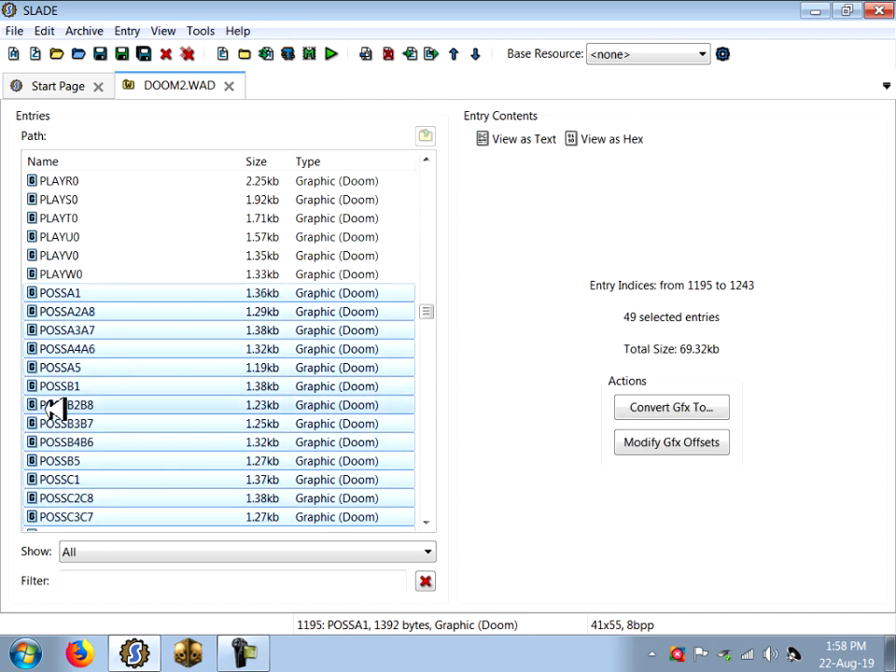
scroll(214, 311, "down", 7)
scroll(176, 286, "down", 7)
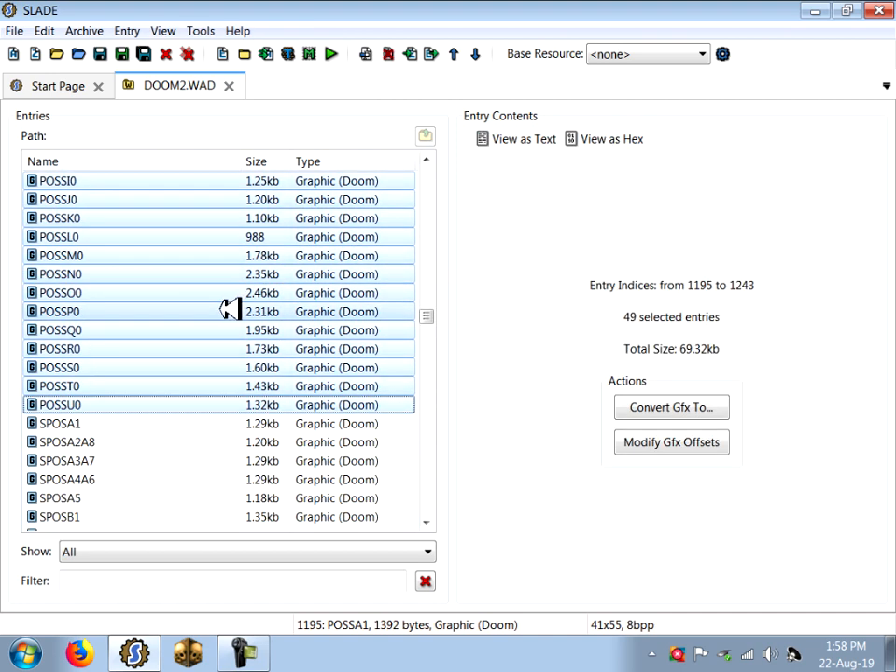
scroll(230, 310, "up", 9)
scroll(221, 339, "up", 4)
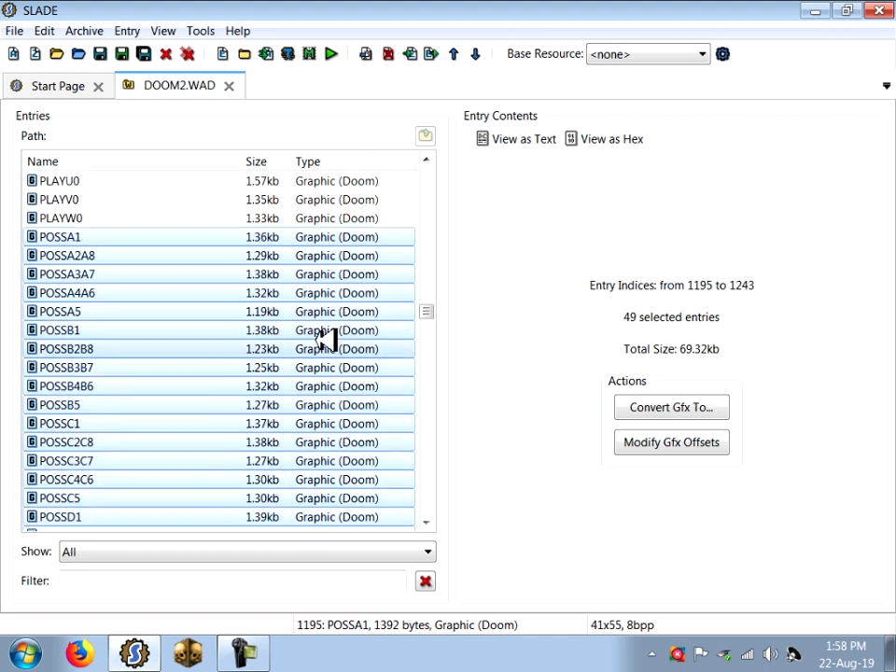
- Examine the available target formats in the graphic conversion of the selected POSS sprites and close it without converting
left_click(682, 408)
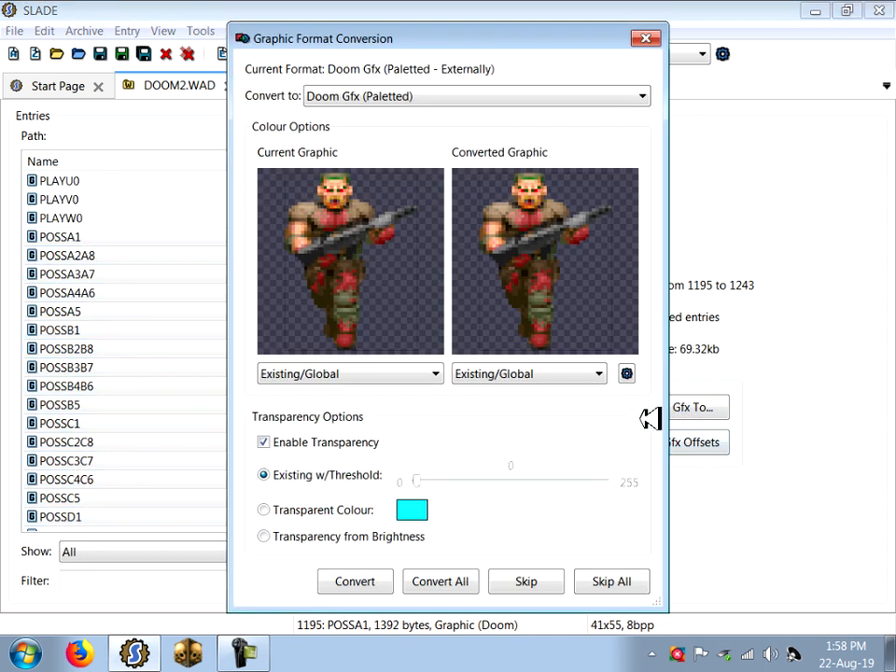
left_click(404, 101)
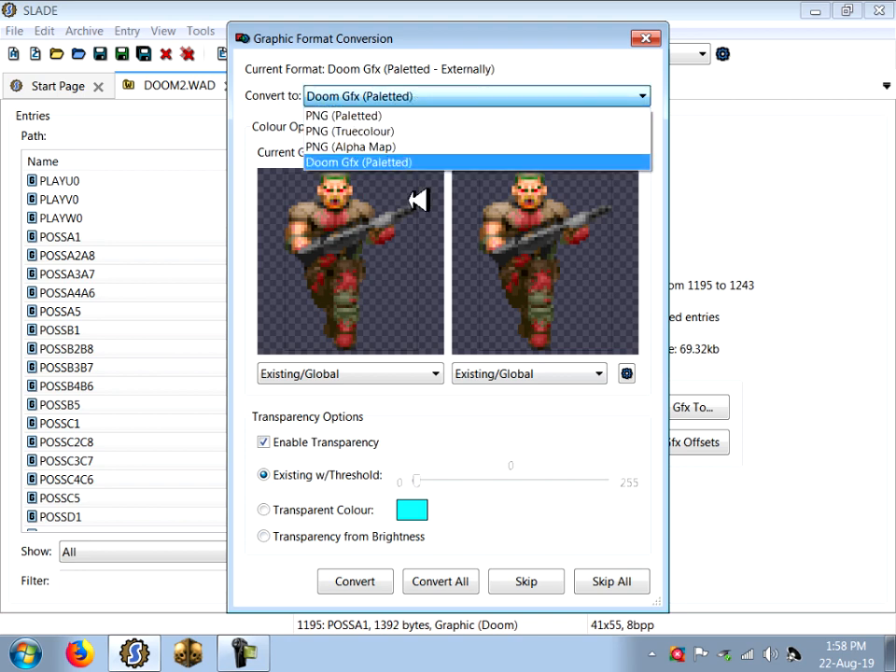
left_click(680, 46)
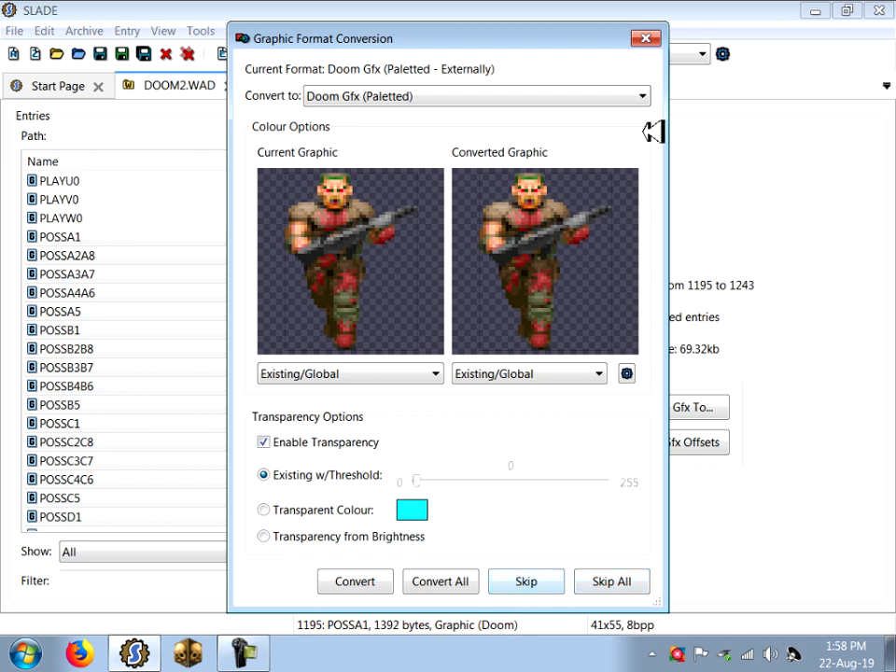
left_click(646, 37)
- Inspect the export dialog for the selected POSS sprites and leave it without saving
right_click(236, 269)
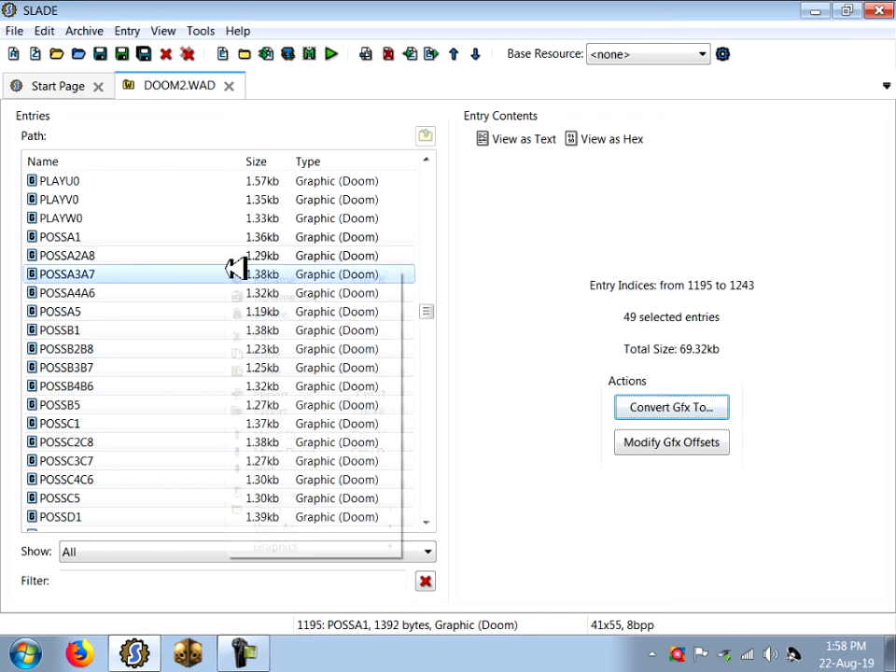
left_click(304, 408)
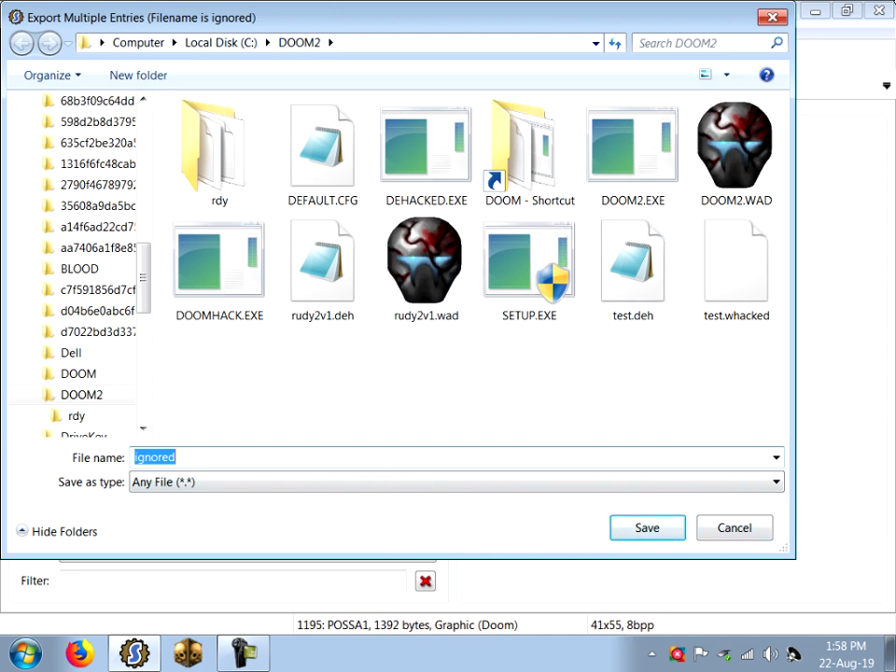
left_click(734, 527)
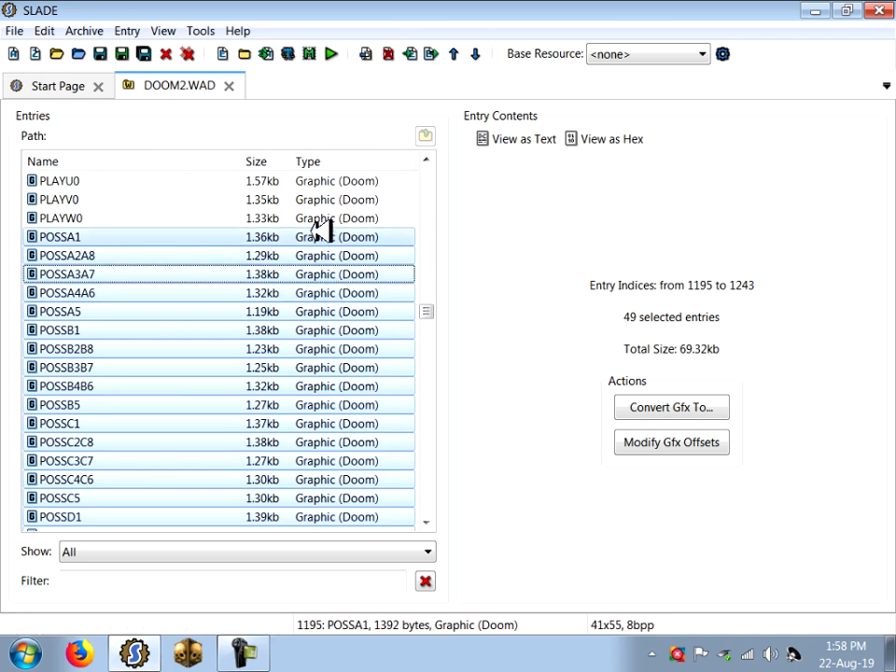
- Review the PNG and Doom Gfx conversion options for the selected sprites once more and close the dialog
left_click(640, 407)
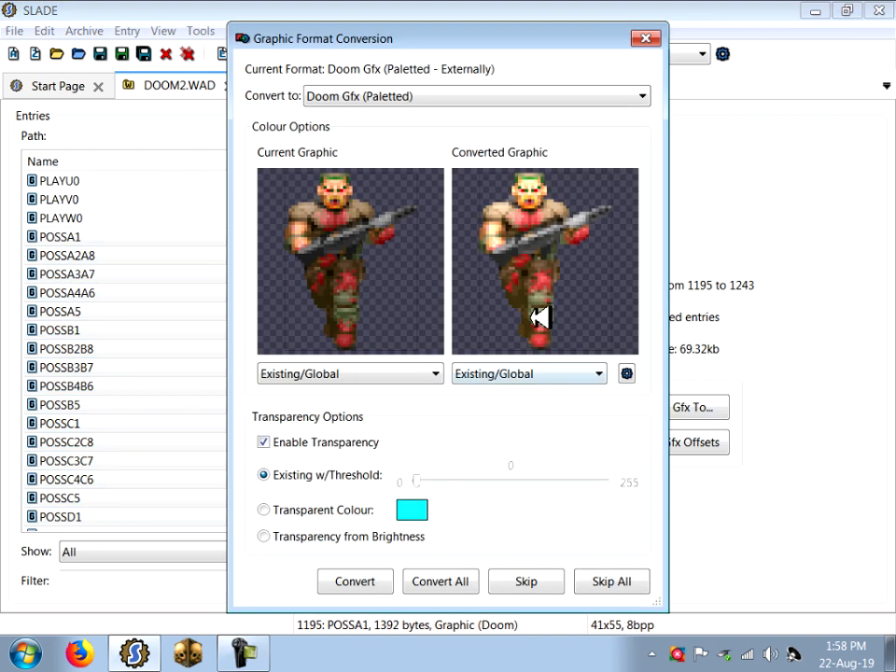
left_click(383, 96)
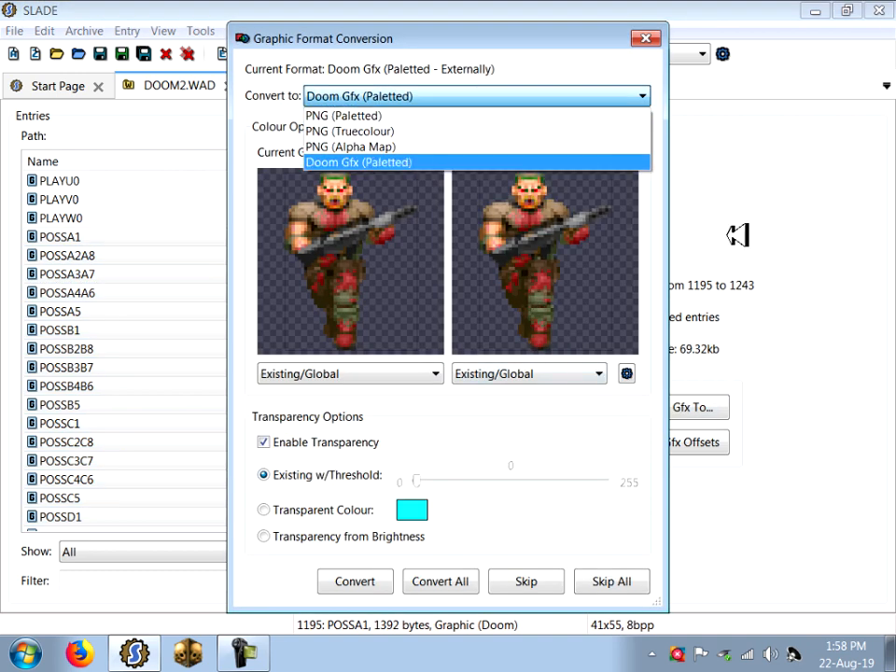
left_click(644, 35)
left_click(643, 38)
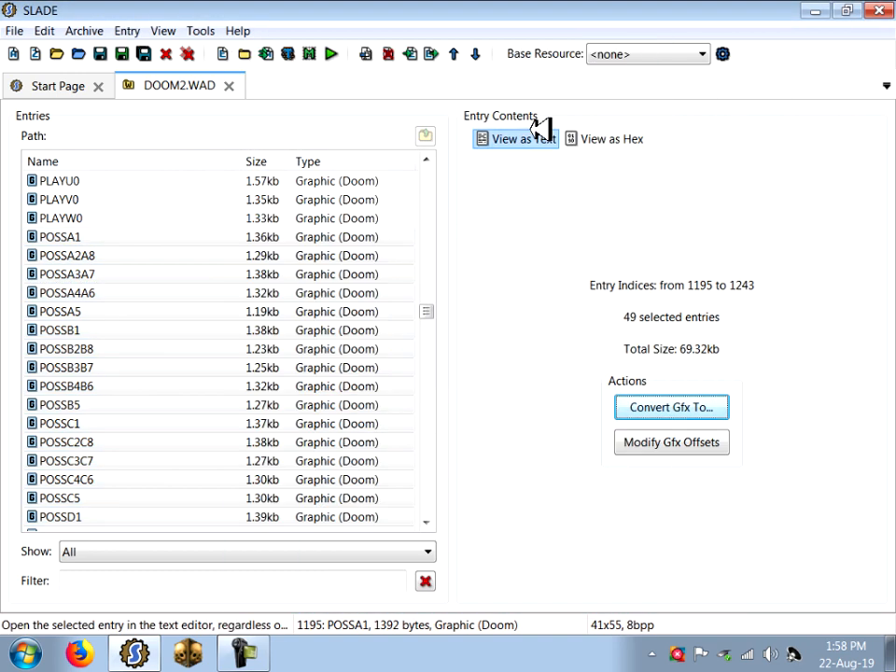
- Close DOOM2.WAD, open the recent file starsprites.wad and preview its POSSA1 and POSSA2A8 sprites
left_click(231, 85)
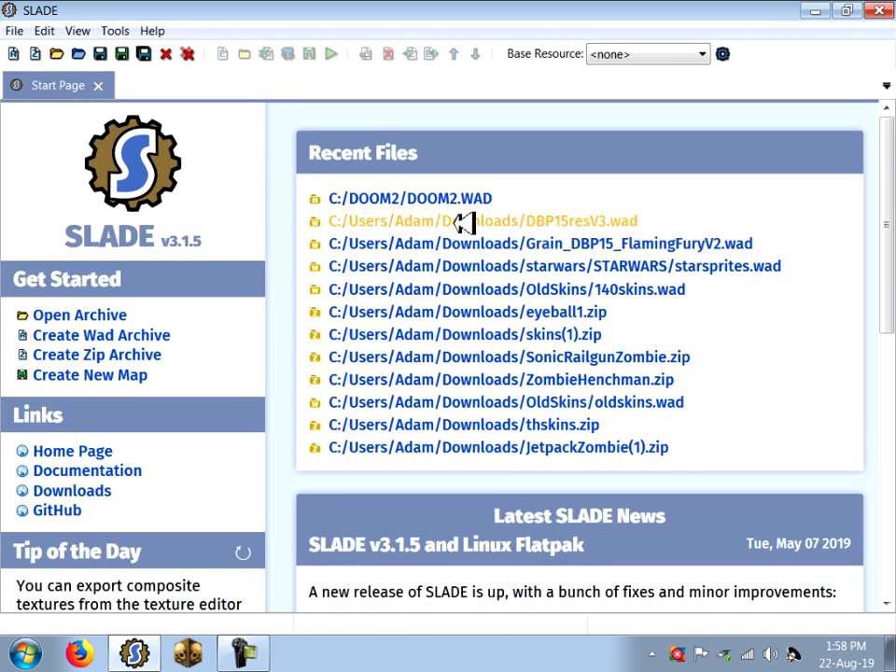
left_click(523, 266)
left_click(90, 201)
left_click(125, 218)
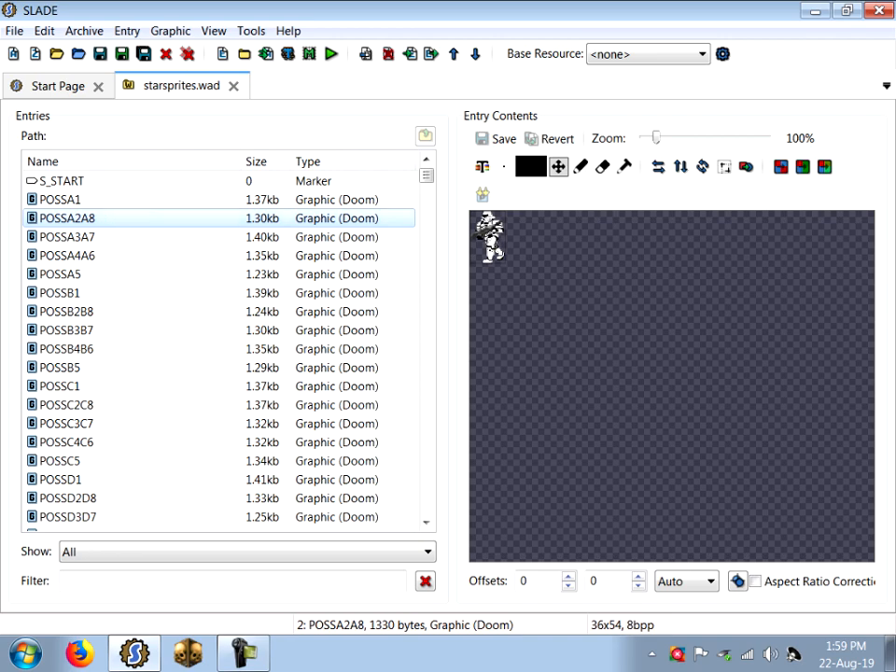
- Create a new empty Doom WAD archive alongside the open starsprites.wad
scroll(296, 403, "down", 14)
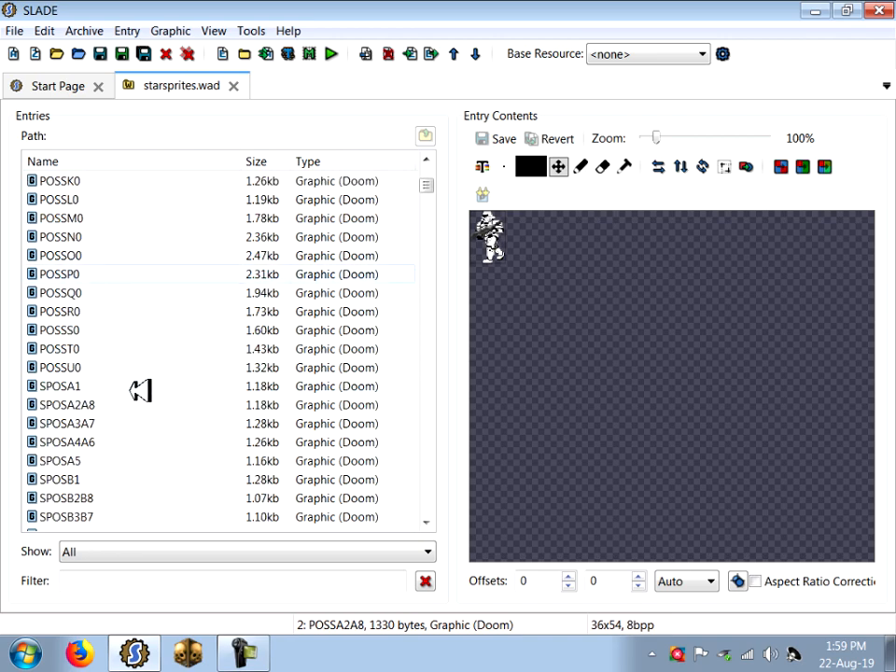
scroll(126, 395, "up", 13)
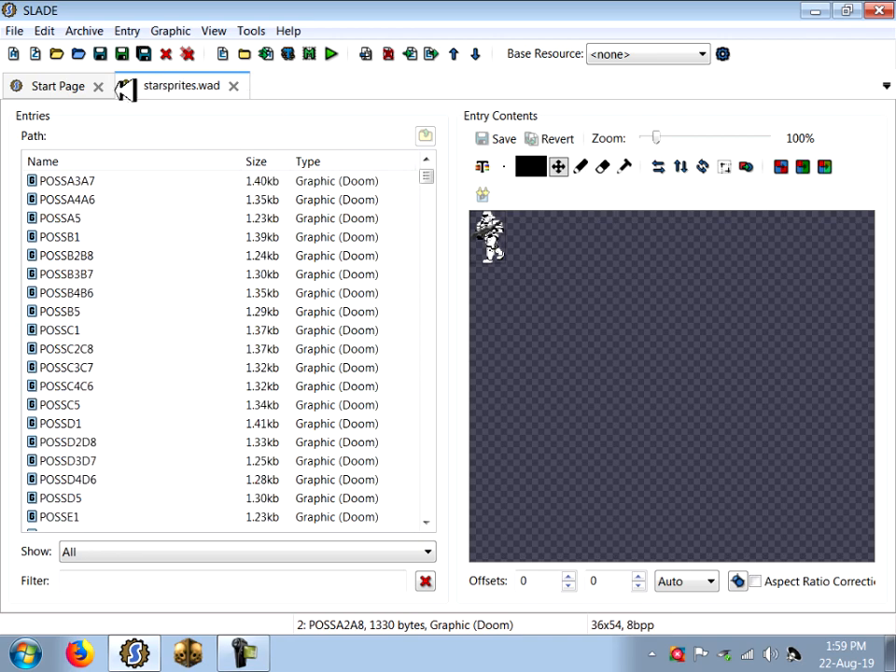
left_click(23, 83)
left_click(14, 31)
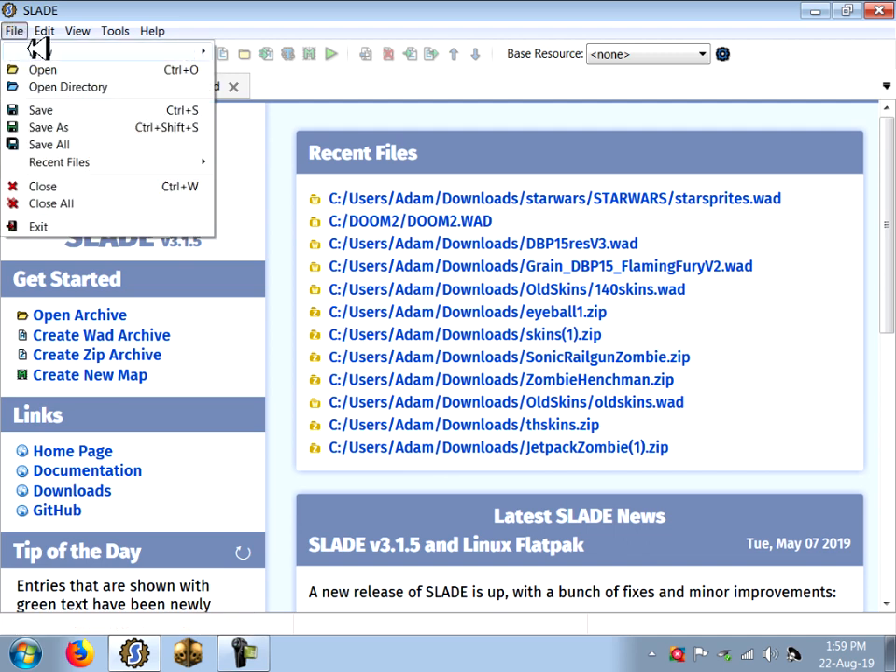
mouse_move(59, 47)
left_click(310, 51)
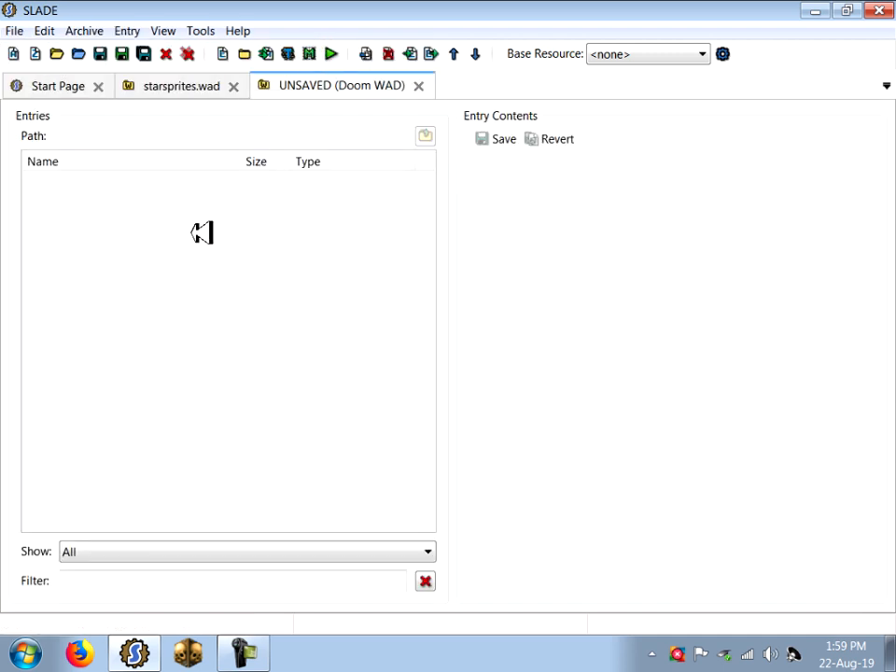
- Add the empty marker entries SS_START and S_END to the new WAD, using the start of starsprites.wad as reference
left_click(201, 85)
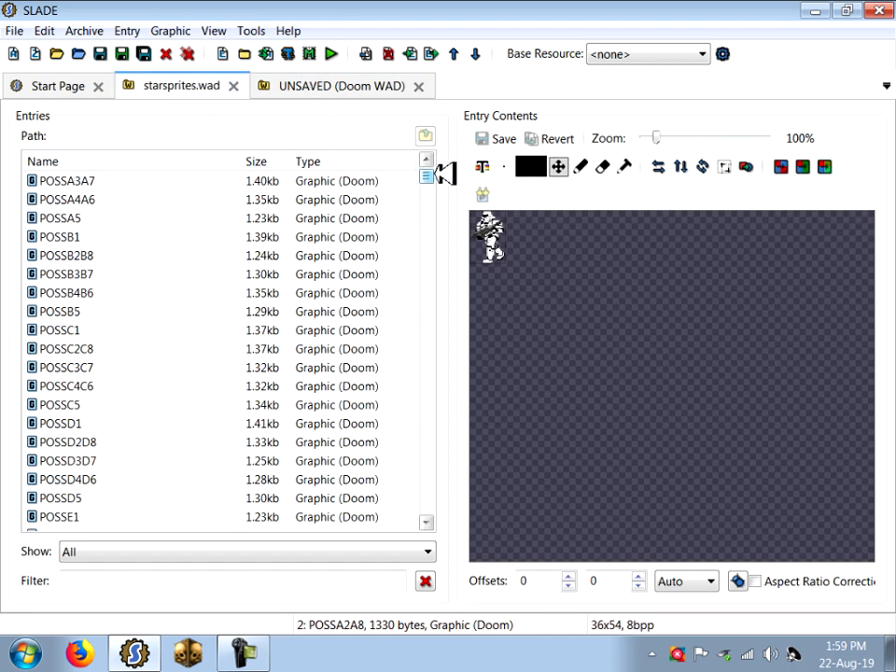
scroll(431, 175, "up", 1)
left_click(317, 87)
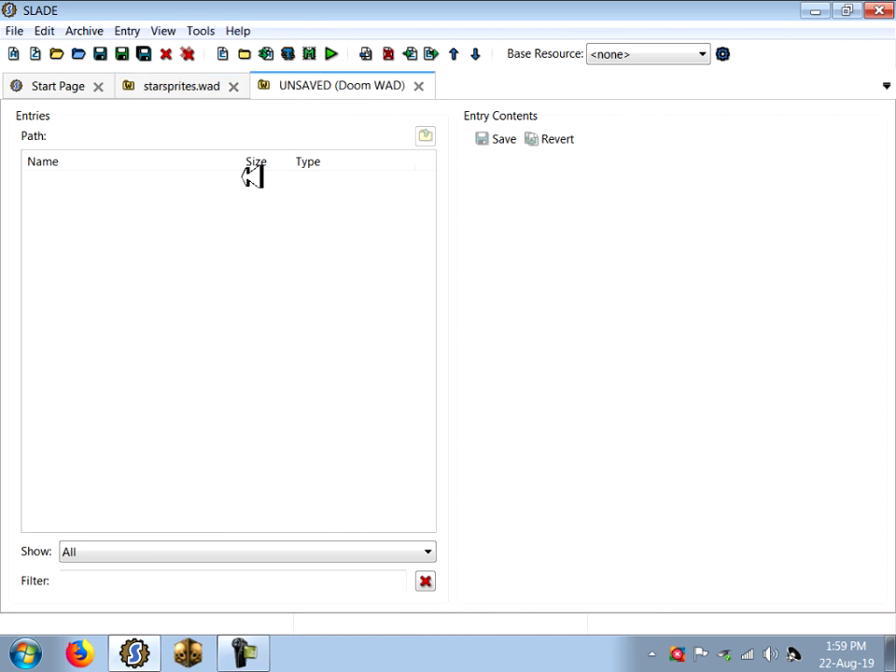
left_click(225, 53)
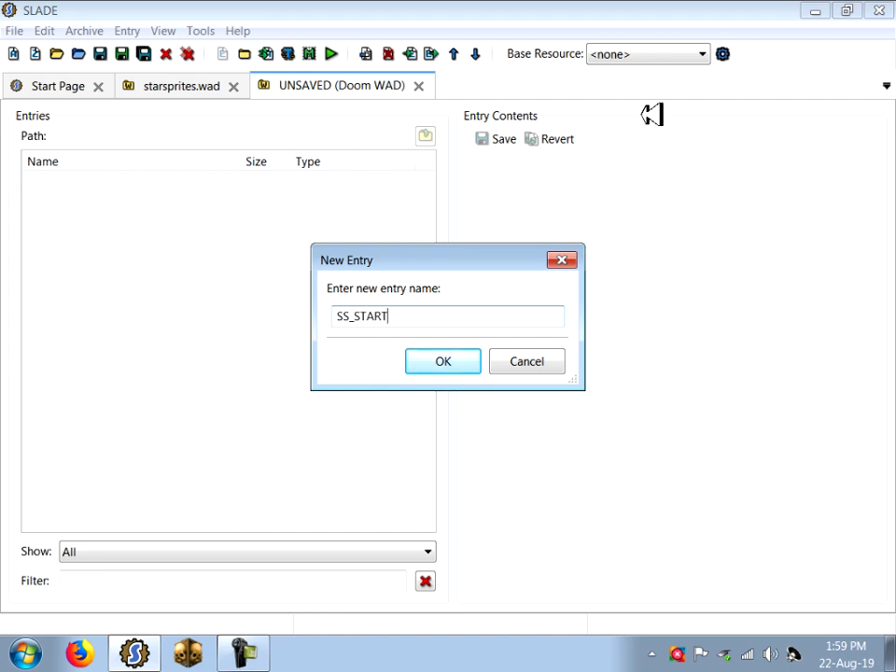
key("Return")
left_click(67, 181)
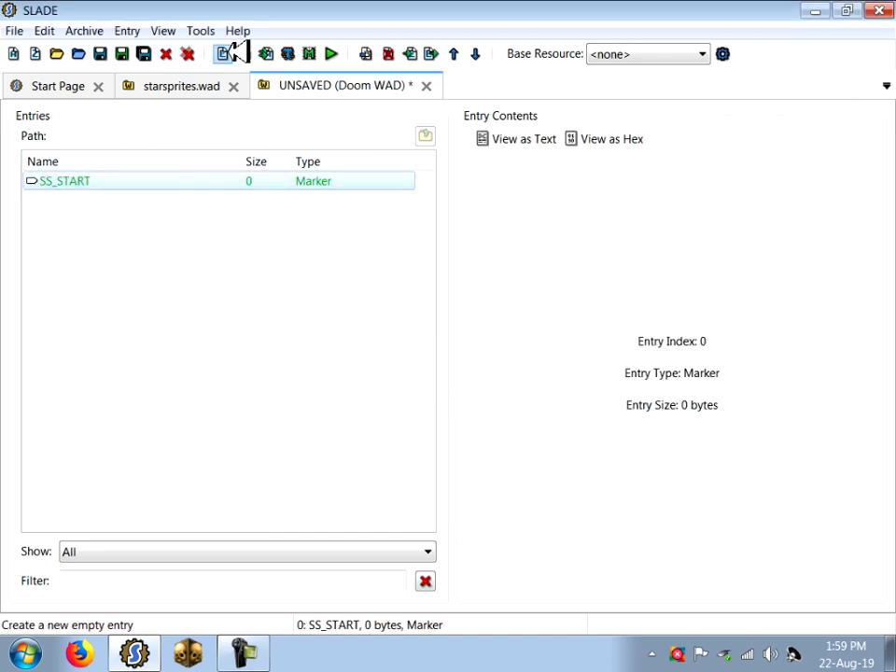
left_click(232, 53)
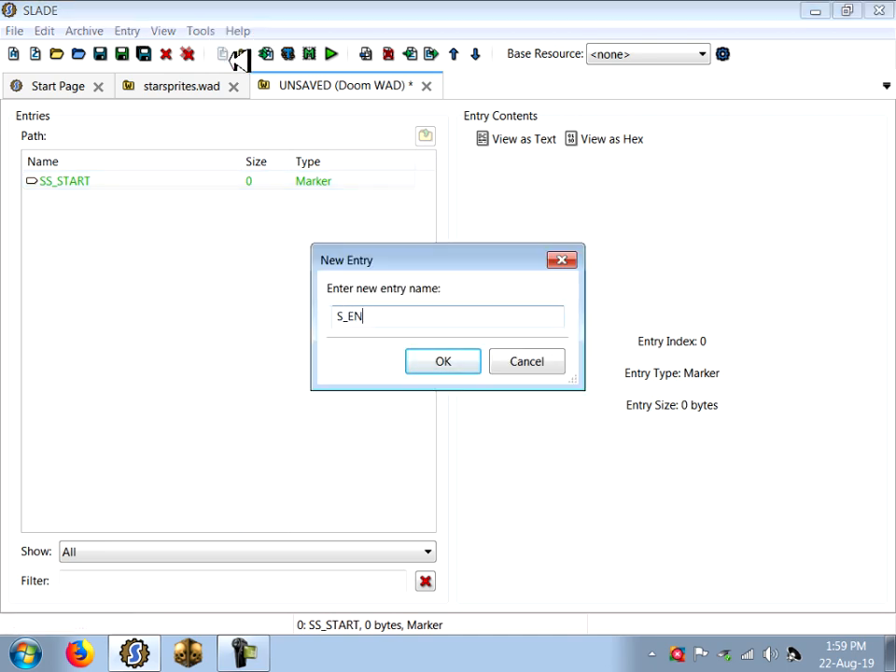
key("Return")
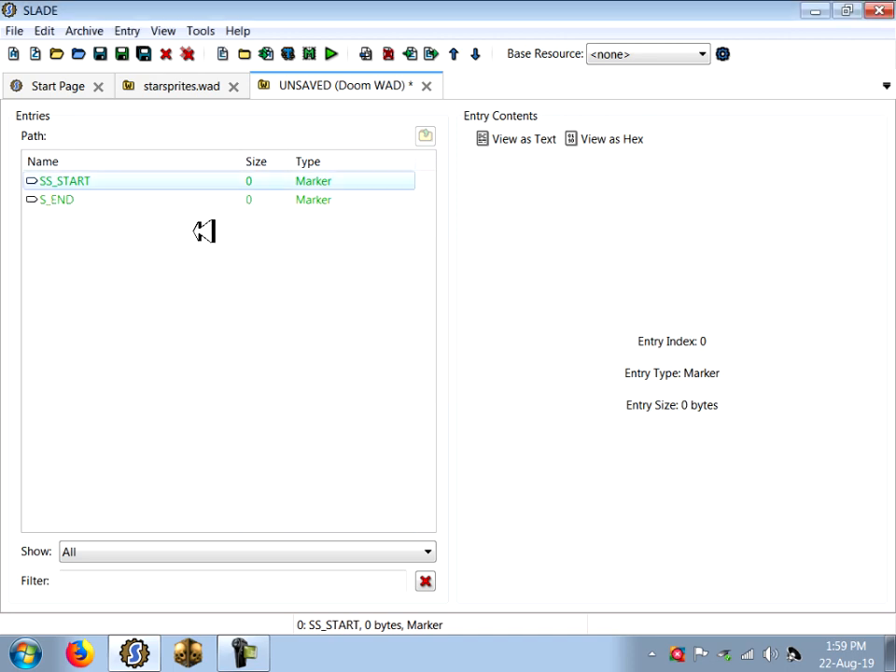
- Copy all the sprites from POSSA1 through POSSU0 in starsprites.wad
left_click(146, 84)
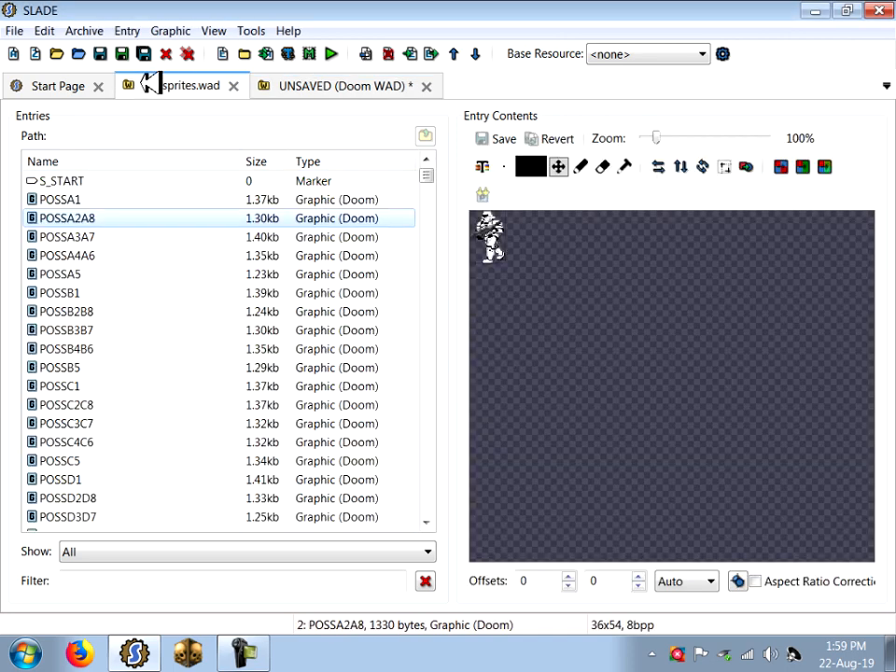
left_click(100, 197)
scroll(141, 281, "down", 12)
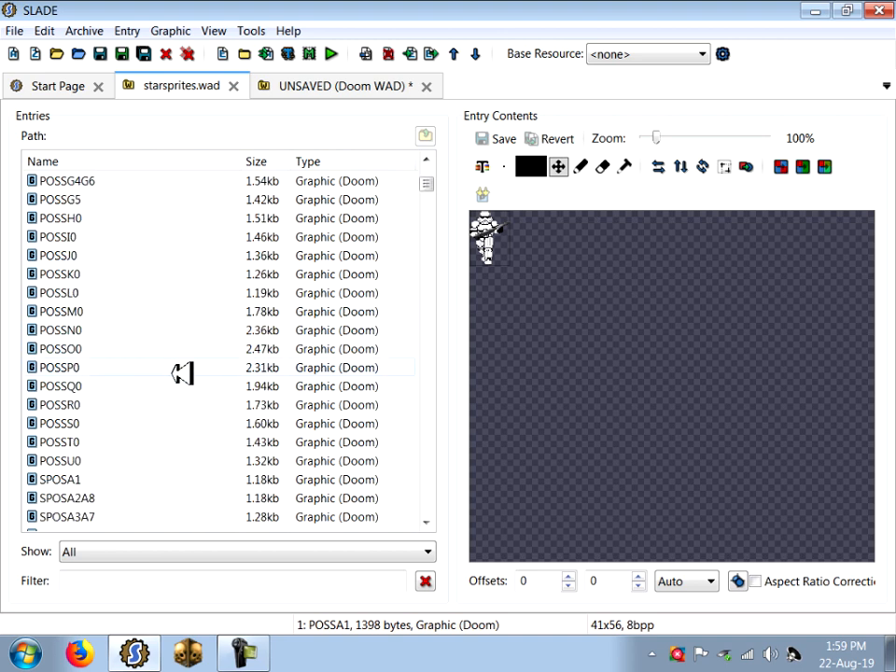
left_click(62, 405, "shift")
right_click(114, 272)
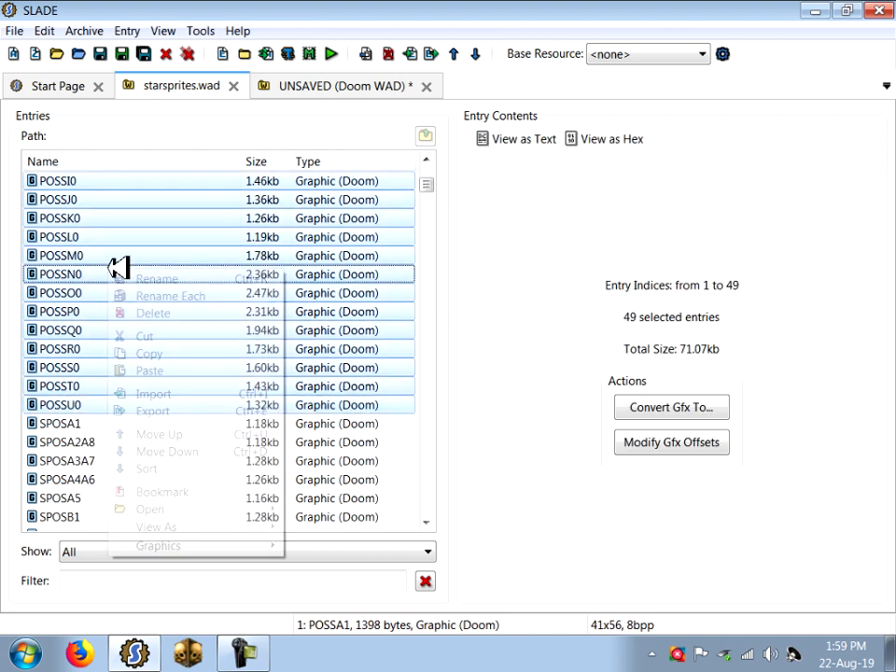
left_click(155, 352)
- Paste the copied POSS sprites between the SS_START and S_END markers of the unsaved WAD
left_click(303, 86)
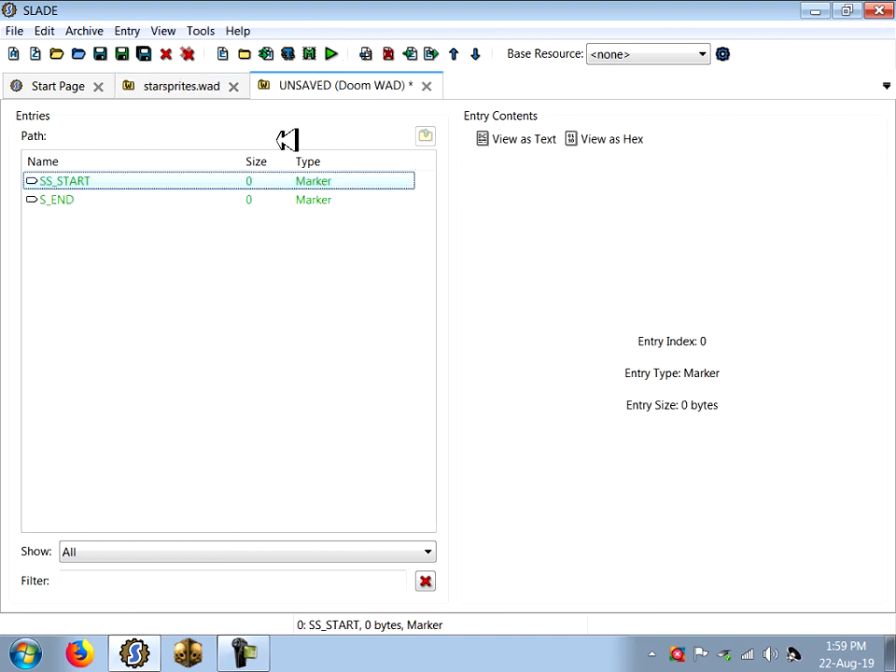
right_click(84, 178)
left_click(143, 261)
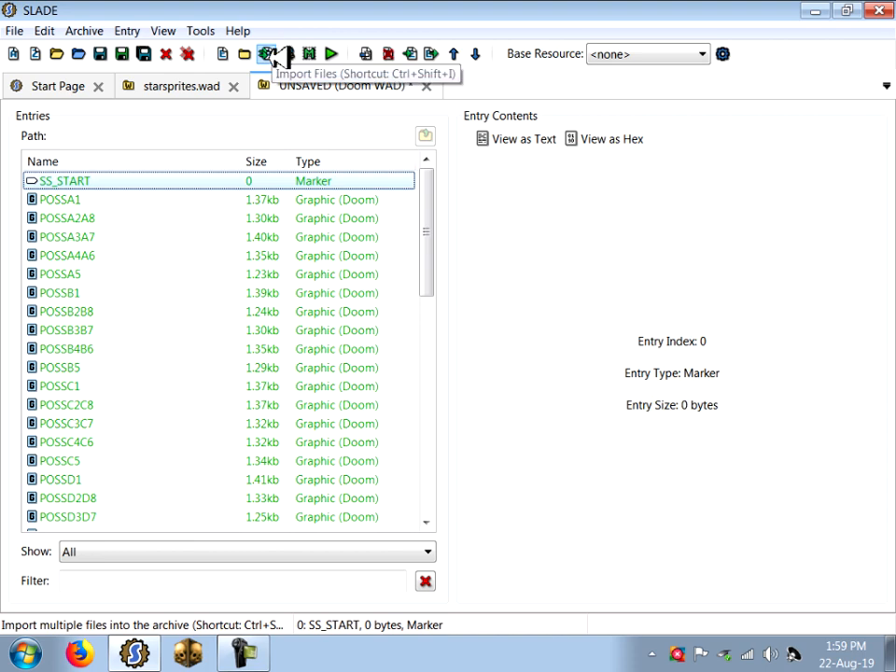
left_click(291, 236)
left_click(290, 199)
left_click(282, 180)
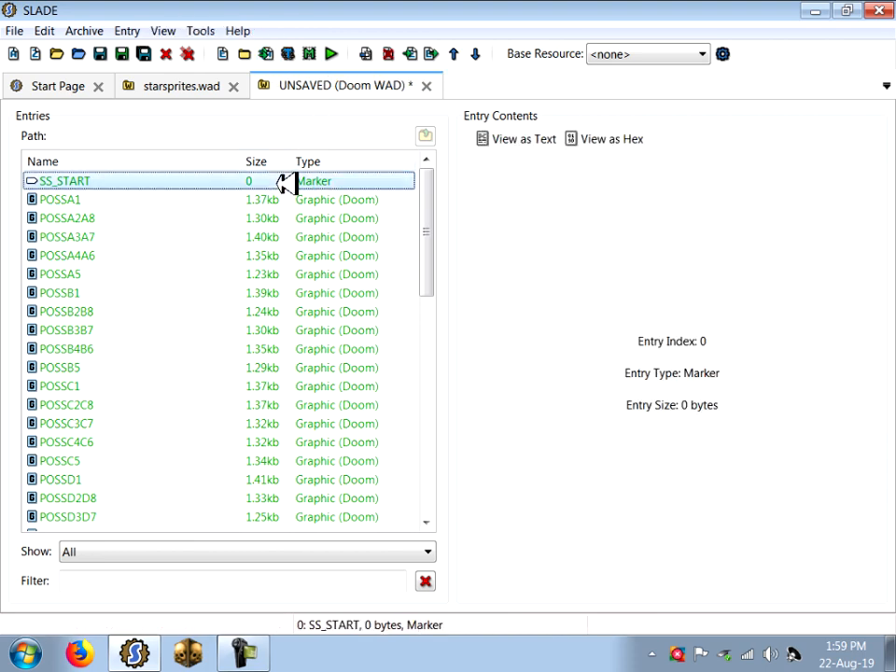
- Save the new archive as test.wad in the DOOM2 folder
left_click(100, 54)
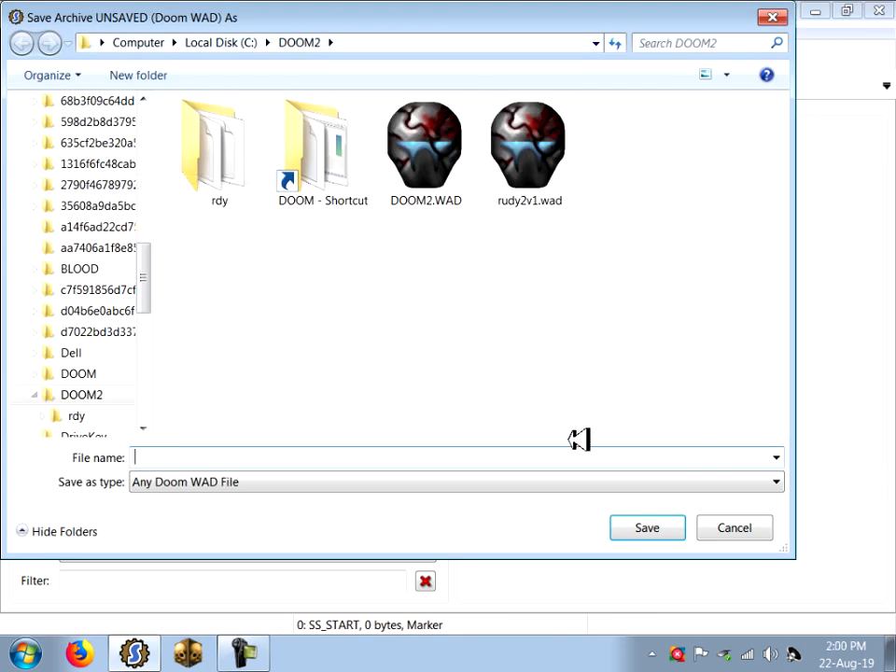
type("test")
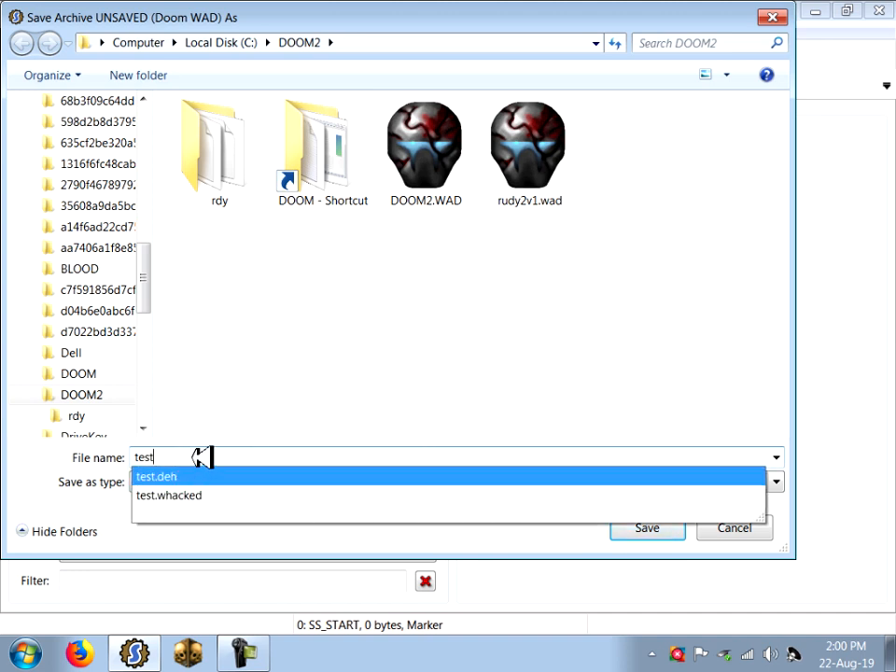
key("BackSpace")
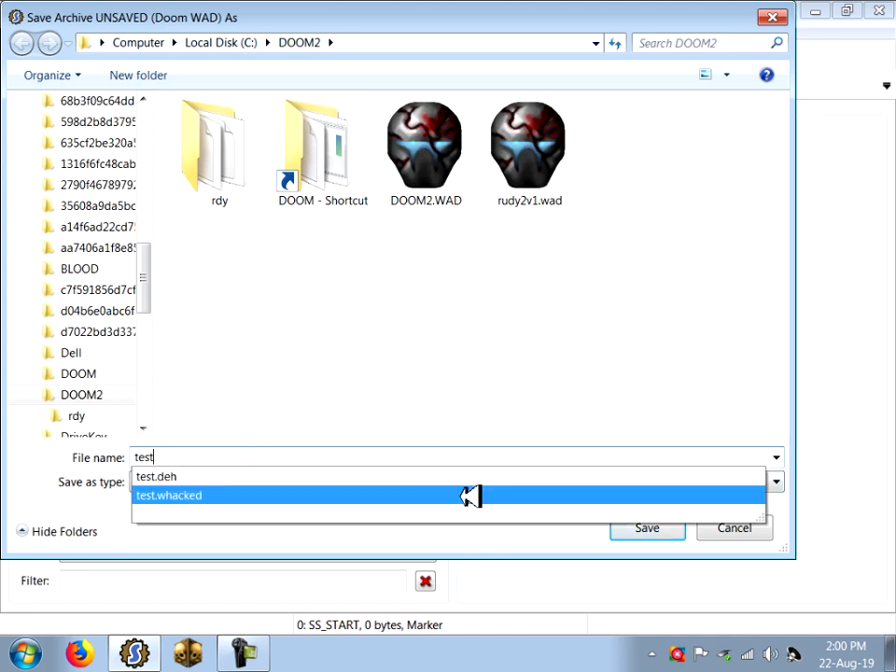
type(".wad")
left_click(647, 528)
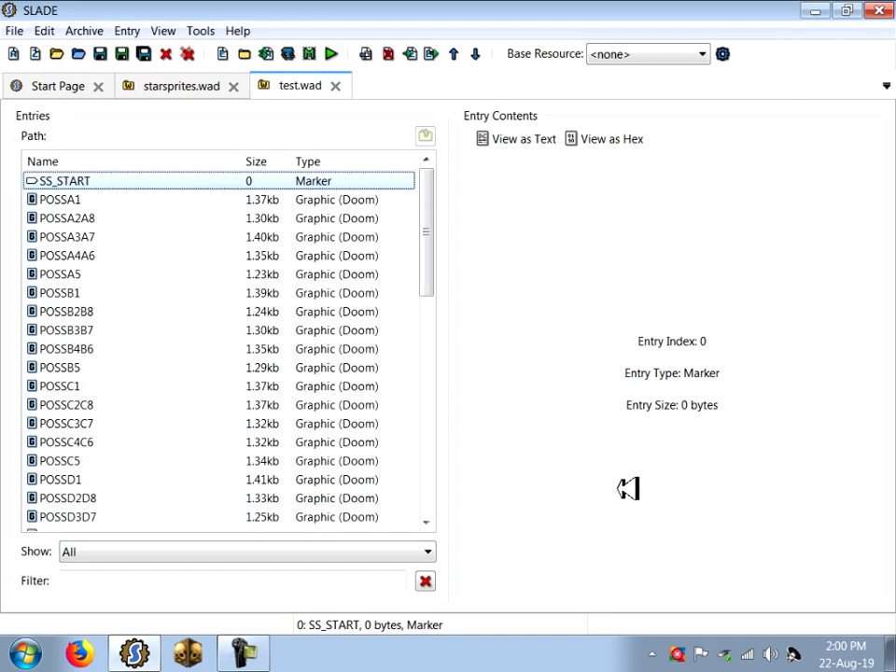
- Preview a range of POSS sprites in test.wad, from POSSA1 to POSSU0, and examine their offsets
left_click(80, 199)
left_click(82, 237)
left_click(93, 274)
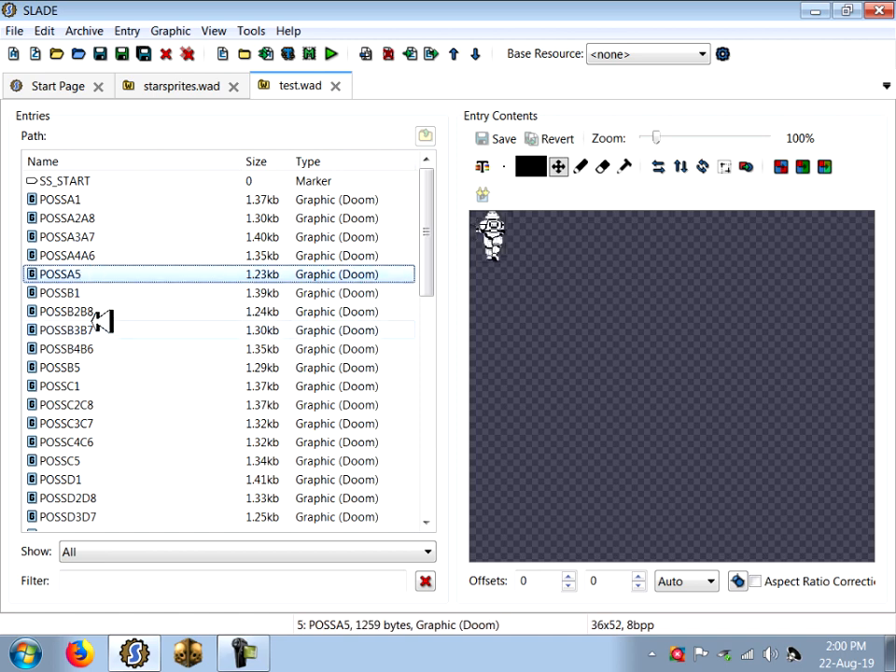
left_click(100, 322)
left_click(107, 405)
left_click(104, 480)
left_click(80, 215)
left_click(94, 202)
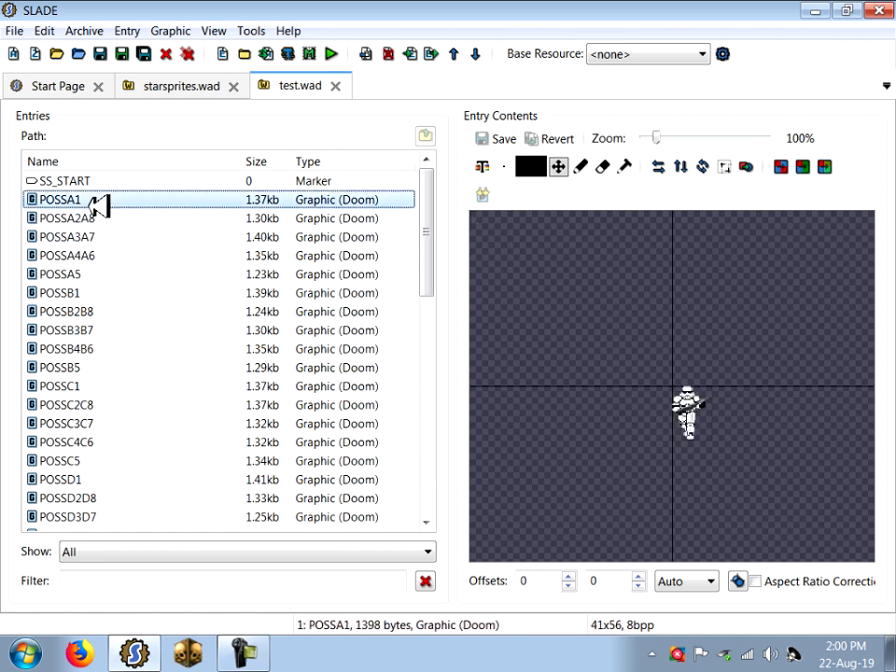
scroll(129, 308, "down", 9)
left_click(117, 330)
left_click(170, 405)
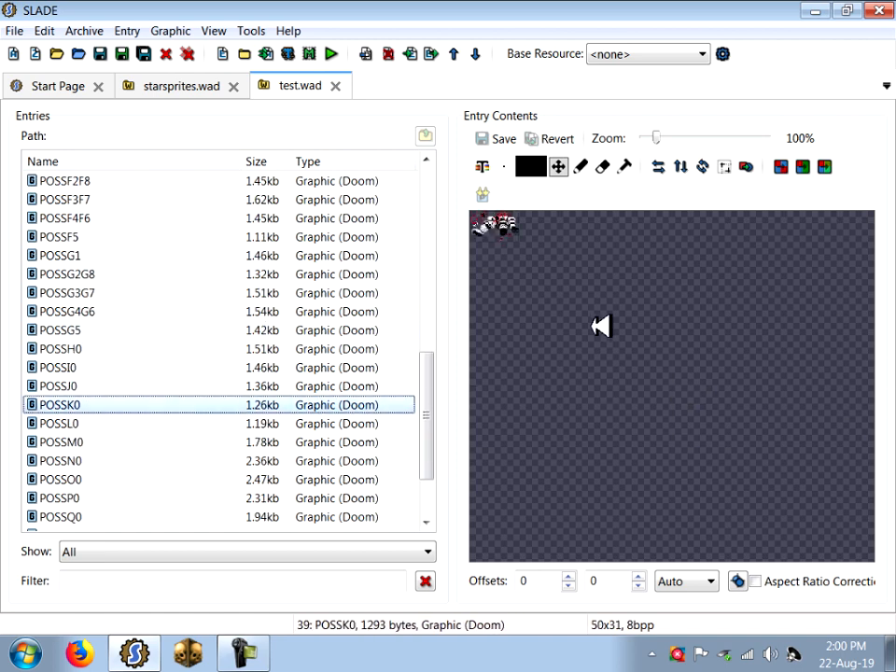
scroll(415, 411, "down", 2)
left_click(138, 495)
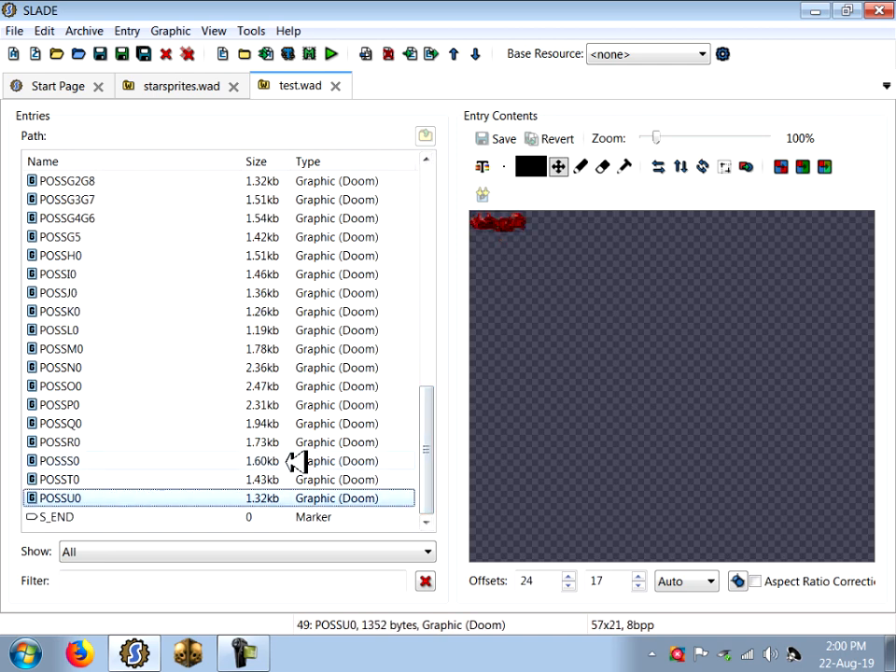
- Apply automatic Monster offsets to all the sprites from POSSA1 through POSSU0 in test.wad
left_click_drag(435, 417, 416, 191)
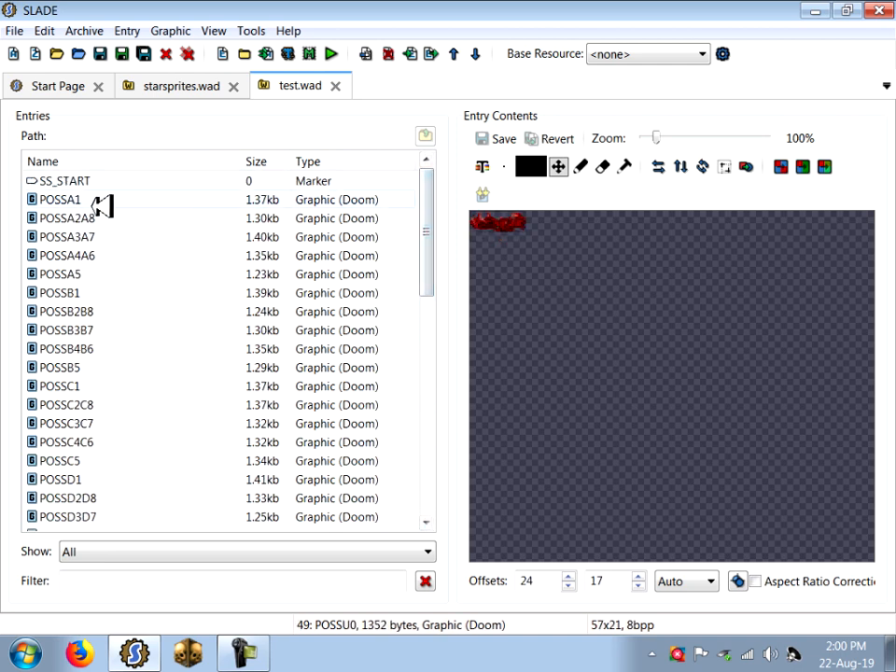
left_click(103, 206)
left_click_drag(424, 233, 428, 481)
left_click(79, 500, "shift")
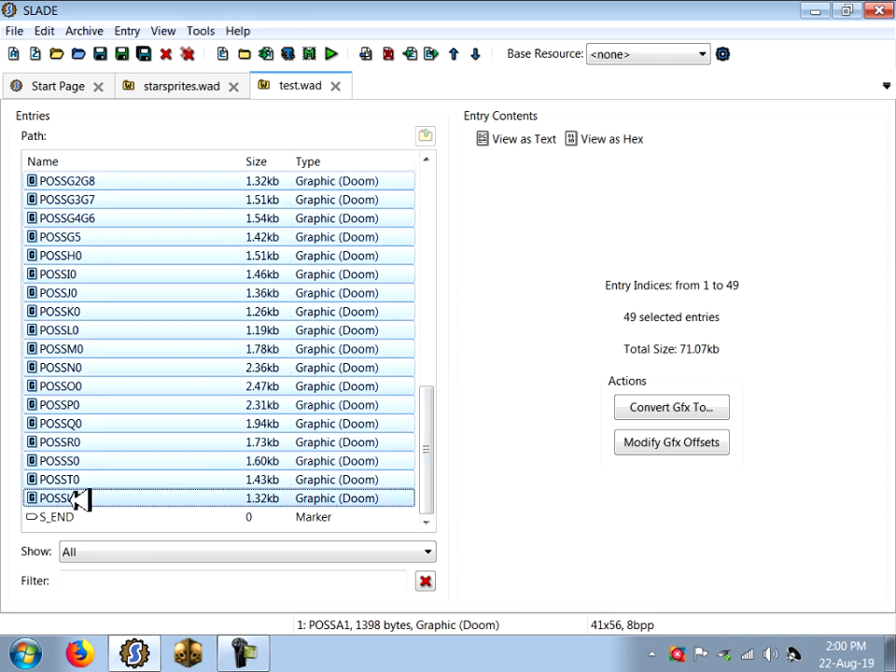
left_click(668, 442)
left_click(252, 128)
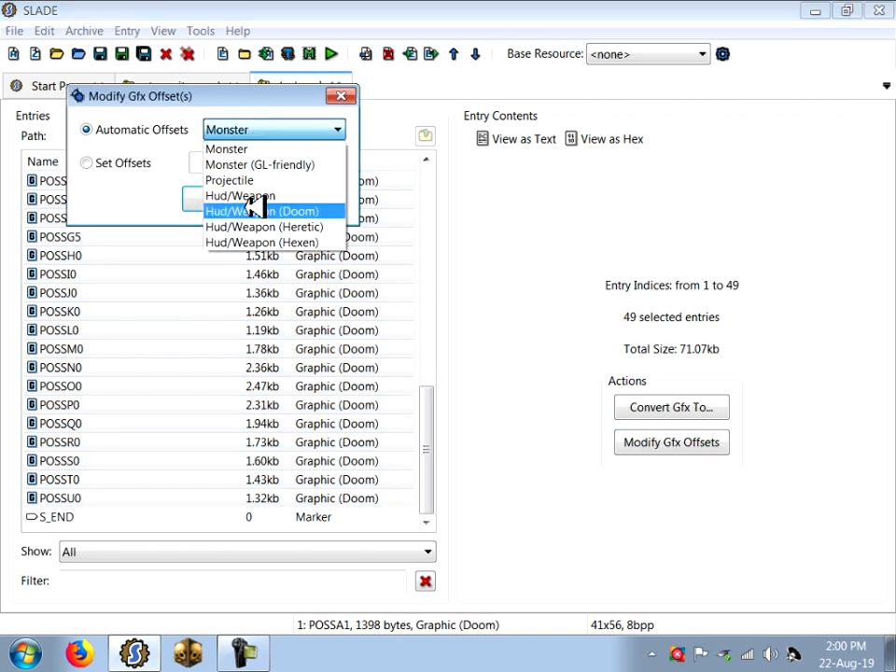
left_click(252, 147)
left_click(227, 199)
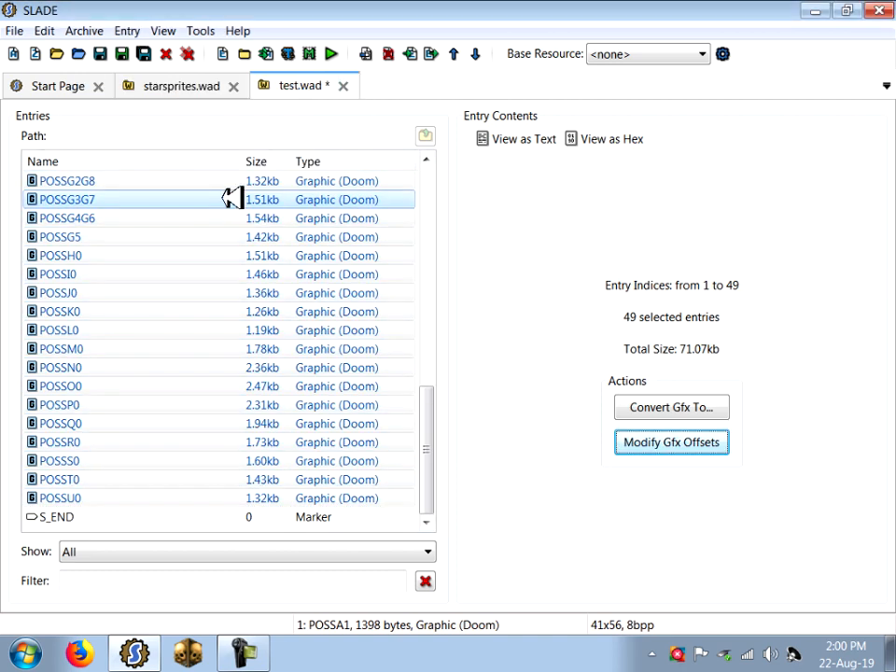
- Preview several of the modified POSS sprites and check their new offset values
left_click(231, 443)
left_click(255, 310)
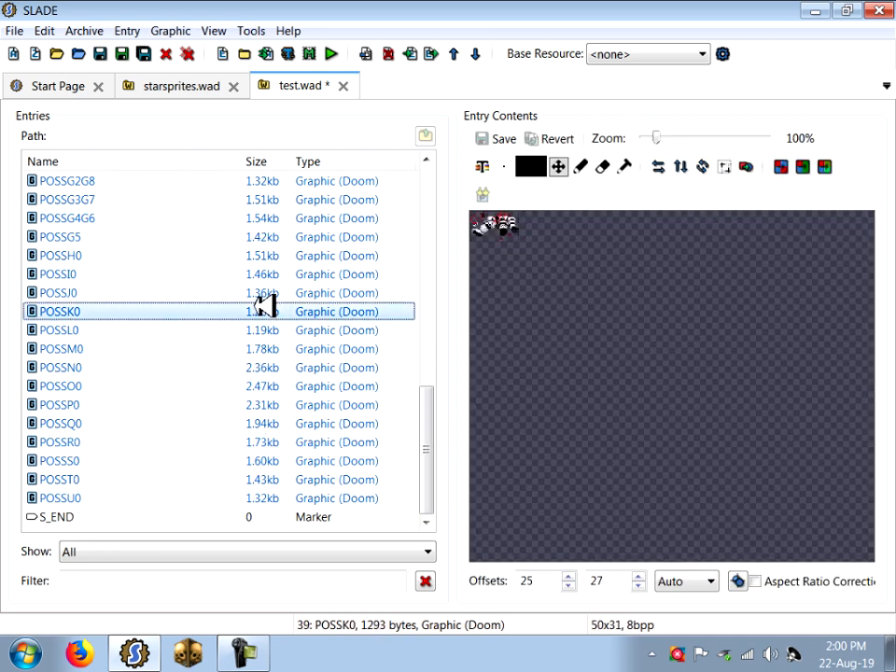
left_click(264, 275)
scroll(278, 347, "up", 4)
left_click(266, 185)
scroll(276, 297, "up", 1)
left_click(194, 254)
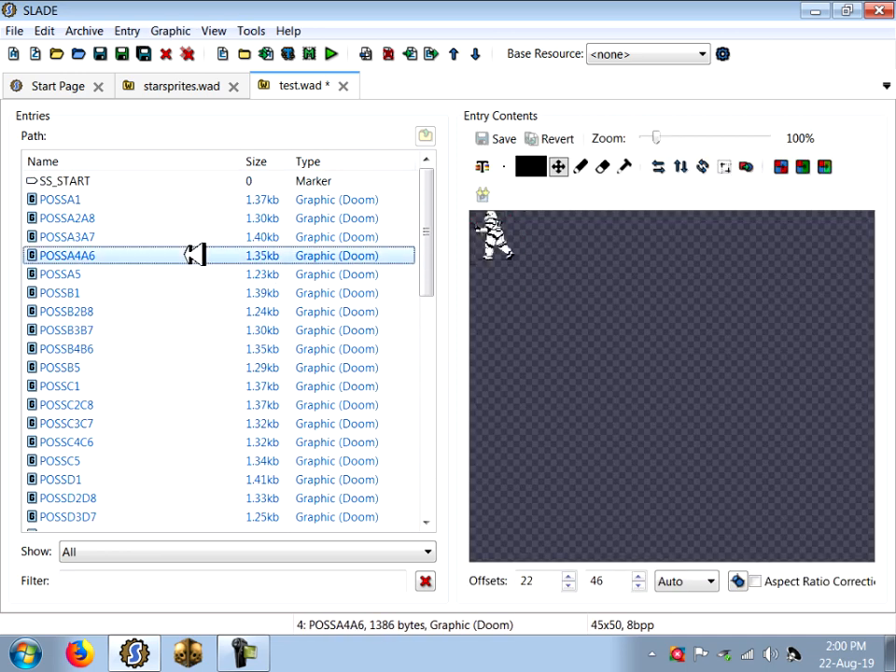
left_click(200, 198)
left_click(238, 219)
left_click(234, 275)
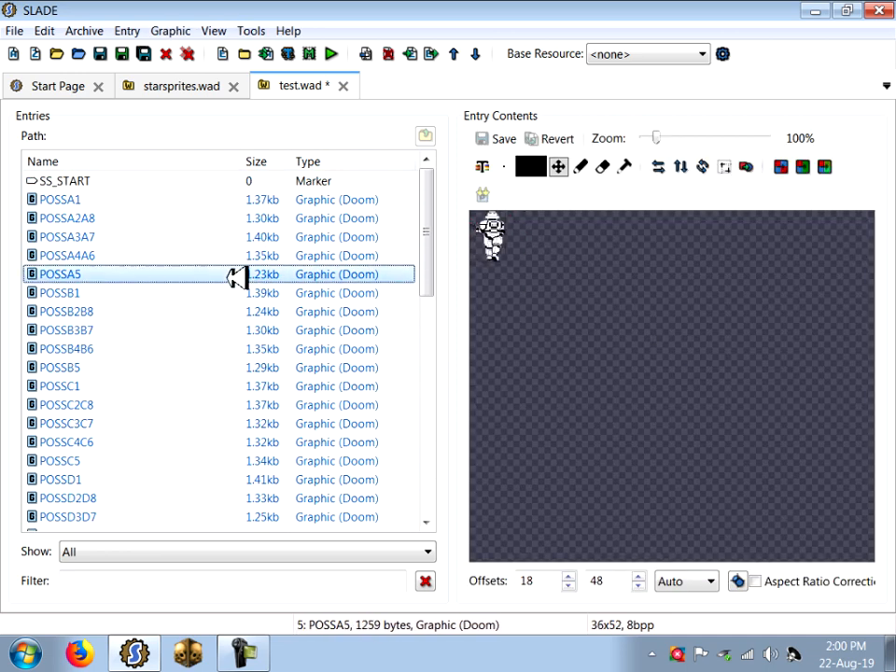
left_click(224, 365)
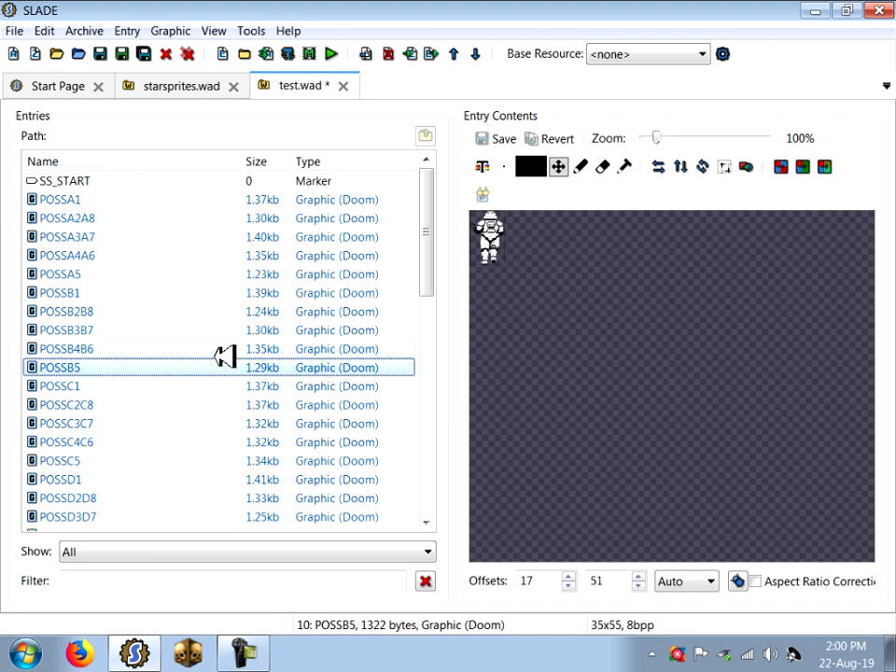
- Save the offset changes in test.wad and close both test.wad and starsprites.wad
left_click(122, 54)
left_click(194, 93)
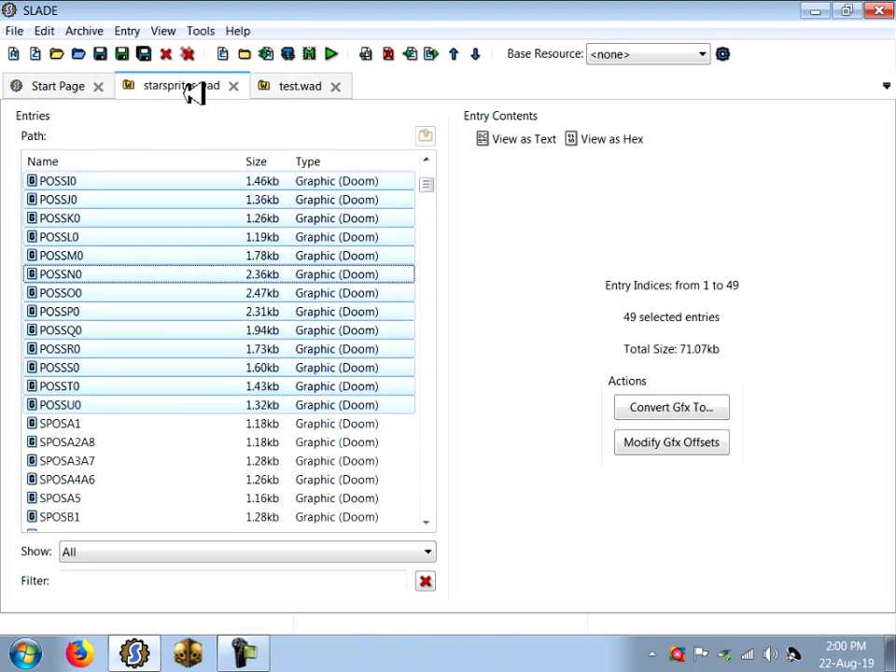
left_click(337, 86)
left_click(233, 86)
- Reopen test.wad from the DOOM2 folder and preview the POSSA3A7 sprite with its offsets
left_click(57, 54)
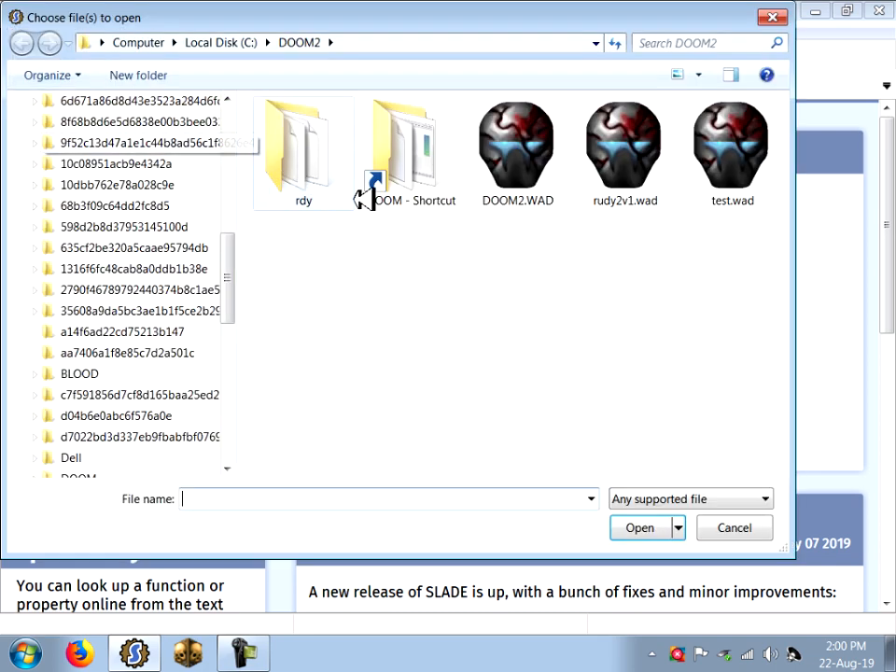
double_click(716, 147)
left_click(310, 237)
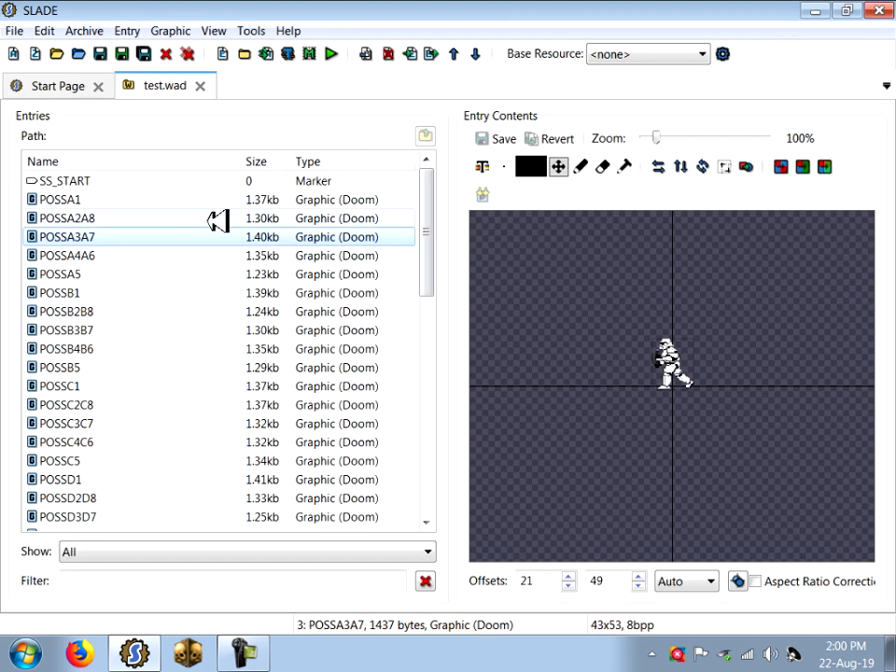
- Preview the POSSA1, POSSC3C7, POSSE1 and POSSG4G6 sprites in test.wad with their offsets
left_click(216, 199)
left_click(216, 424)
scroll(228, 410, "down", 4)
left_click(236, 331)
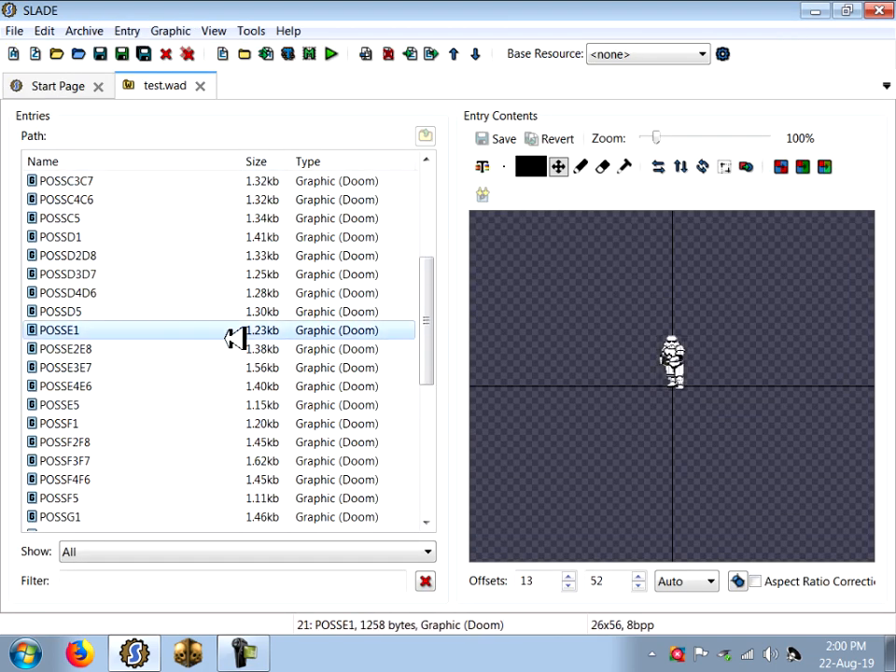
scroll(233, 355, "down", 3)
left_click(230, 424)
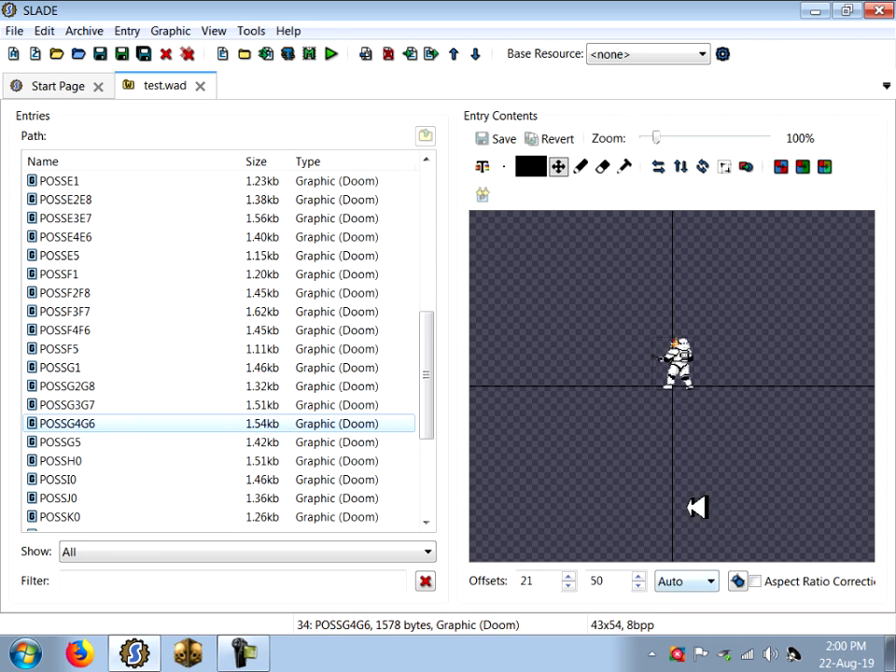
- Preview each remaining sprite in sequence from POSSG5 through the death frames to POSSU0
key("Down")
key("Down")
key("Down")
key("Down")
key("Down")
key("Down")
key("Down")
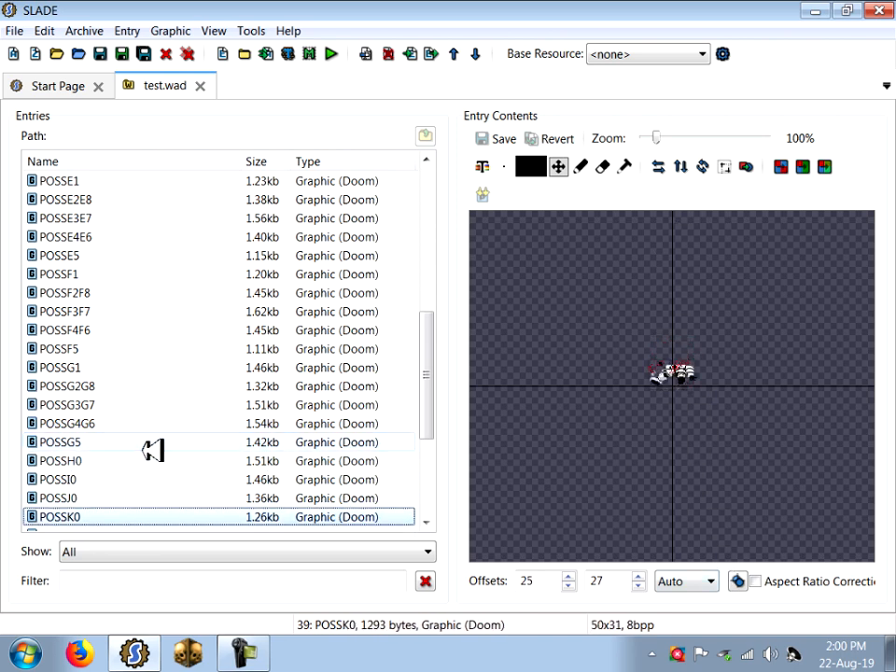
key("Down")
key("Down")
key("Down")
key("Down")
key("Down")
key("Down")
key("Down")
key("Down")
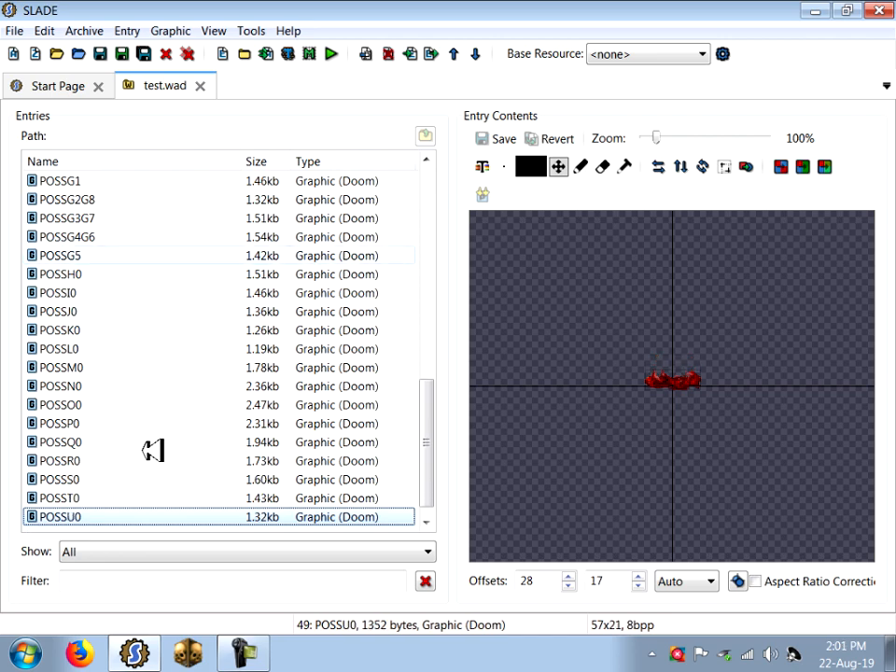
- Step back through the sprite previews from POSSU0 to the beginning of the entry list
key("Up")
key("Up")
key("Up")
key("Up")
key("Up")
key("Up")
key("Up")
key("Up")
key("Up")
key("Up")
key("Up")
key("Up")
key("Up")
key("Up")
key("Up")
key("Up")
key("Up")
key("Up")
key("Up")
key("Up")
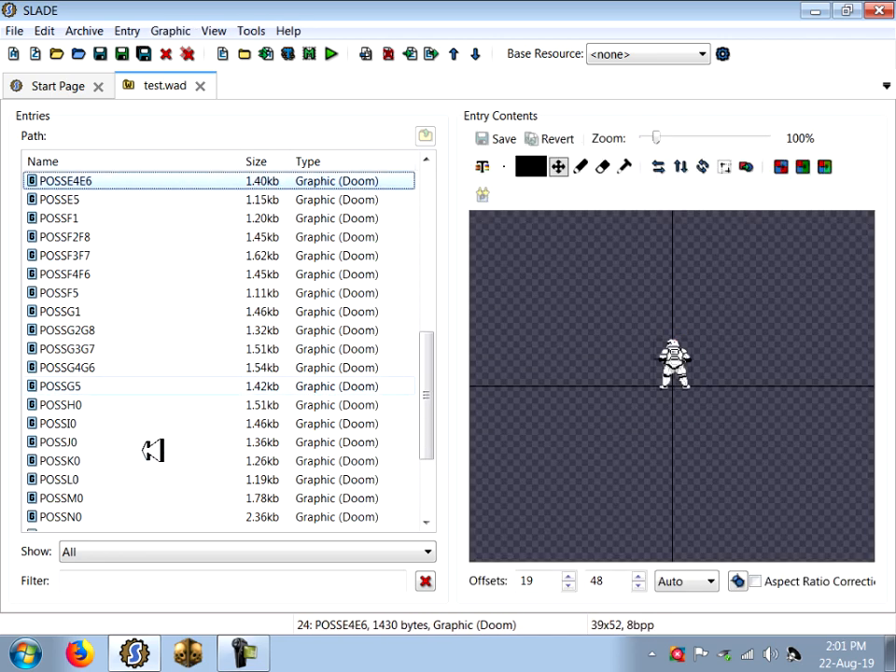
key("Up")
key("Up")
key("Up")
key("Up")
key("Up")
key("Up")
key("Up")
key("Up")
- Check the previews and offsets of the first sprites, from POSSA1 to POSSB1
key("Down")
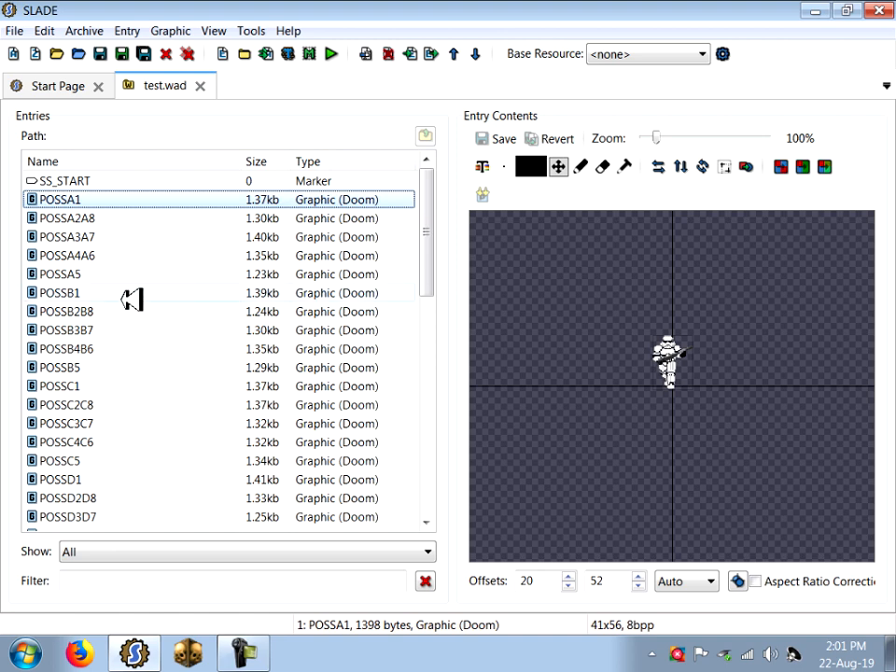
key("Down")
key("Down")
key("Down")
key("Down")
key("Down")
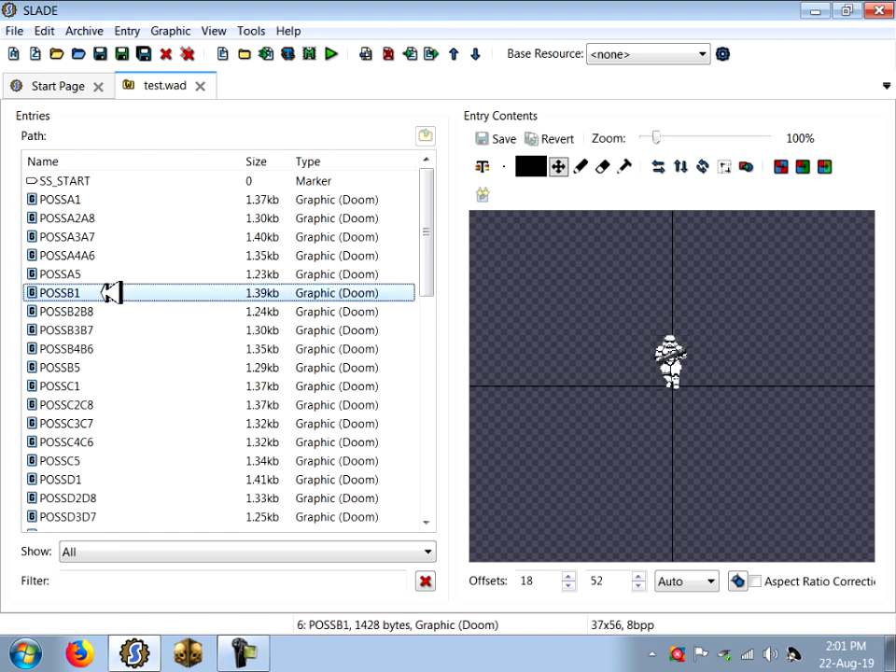
mouse_move(426, 233)
left_mouse_down()
mouse_move(418, 498)
mouse_move(430, 226)
left_mouse_up()
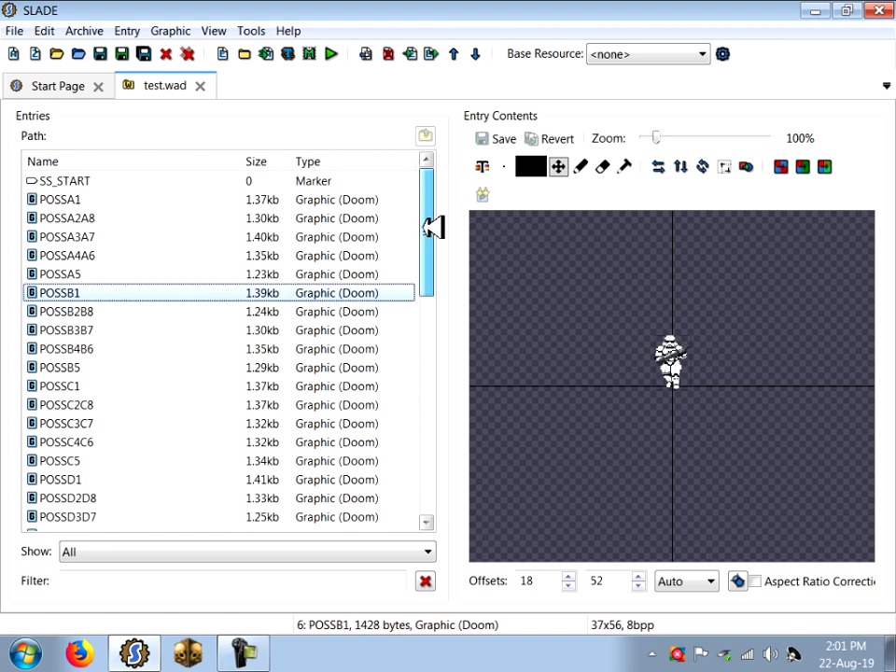
left_click(98, 199)
left_click(95, 274)
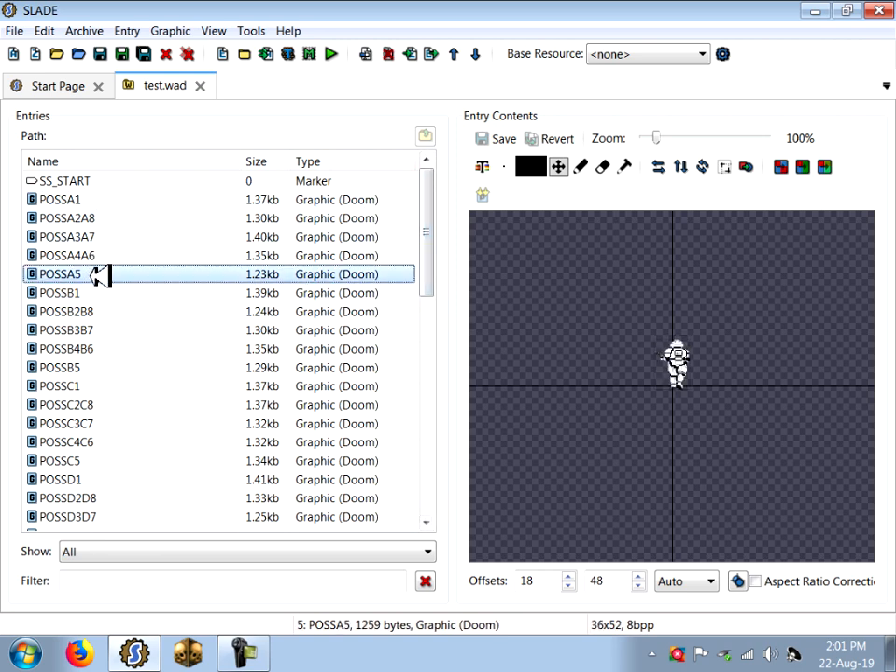
left_click(97, 293)
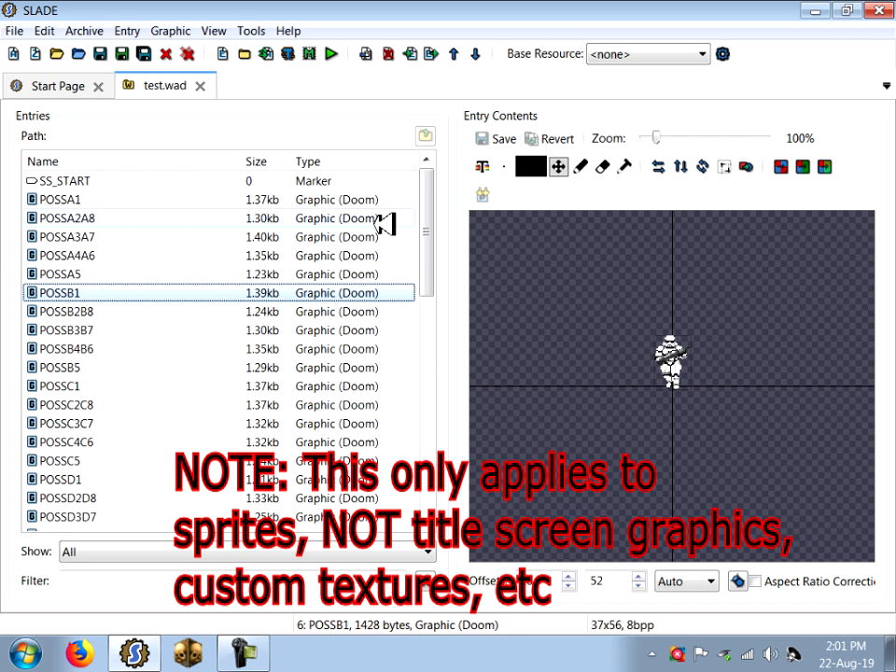
left_click(114, 199)
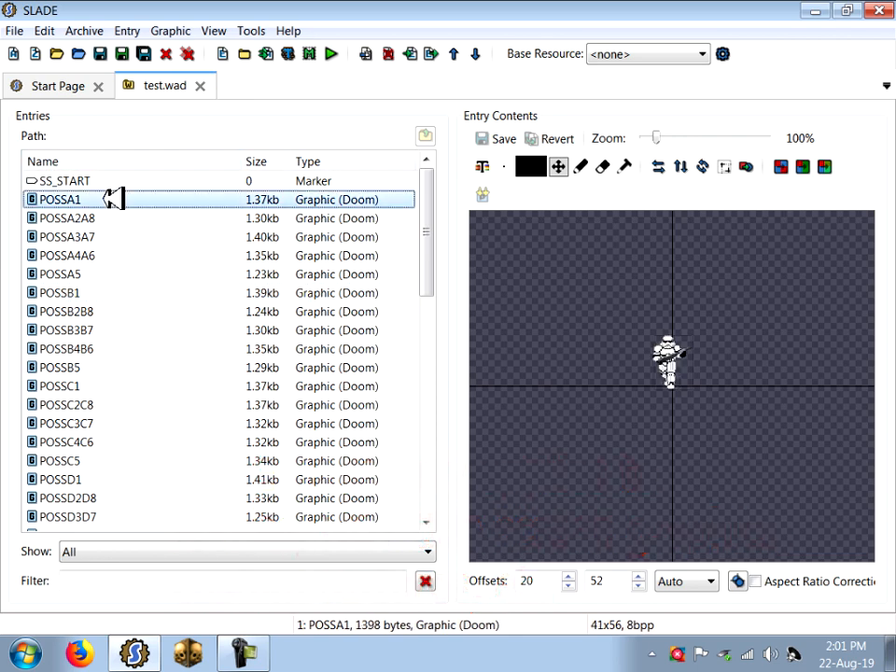
- Rename all six-character POSS sprites, rotations 1 and 5 of frames A to G plus POSSH0 to POSSU0, with the pattern STRM**
scroll(403, 345, "down", 11)
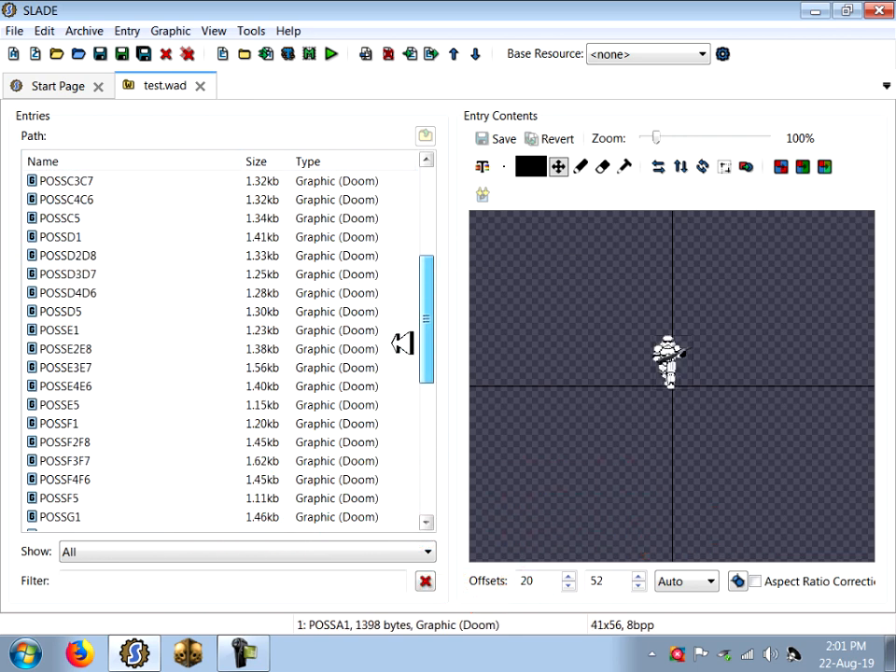
left_click(100, 497)
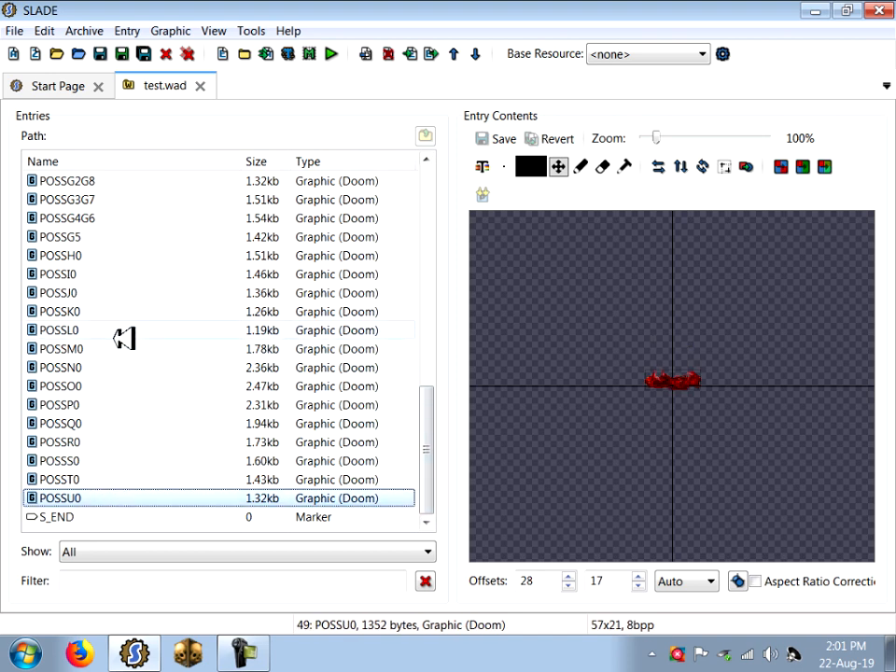
left_click(88, 237, "shift")
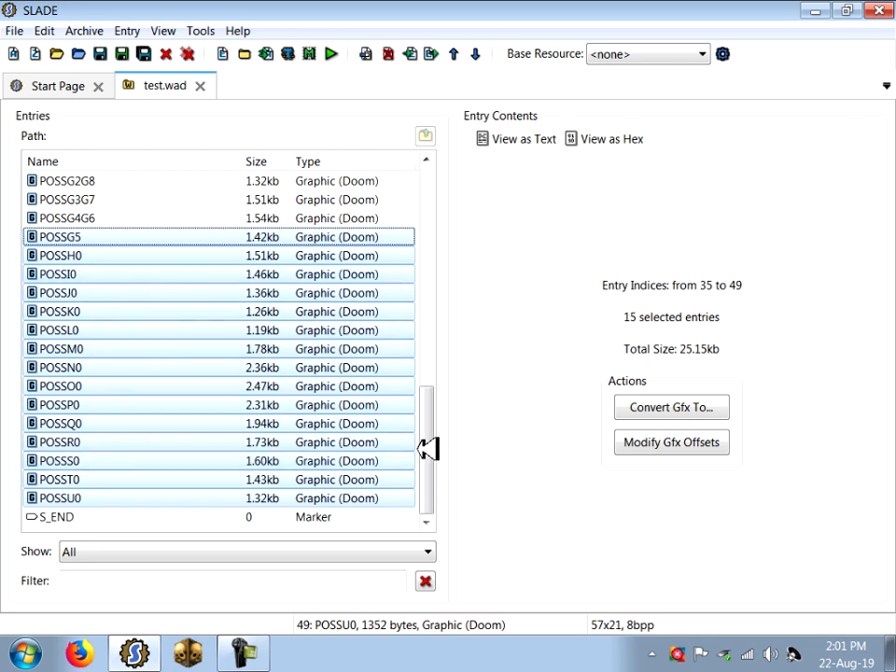
left_click_drag(426, 445, 416, 306)
left_click(80, 292, "ctrl")
left_click(76, 274, "ctrl")
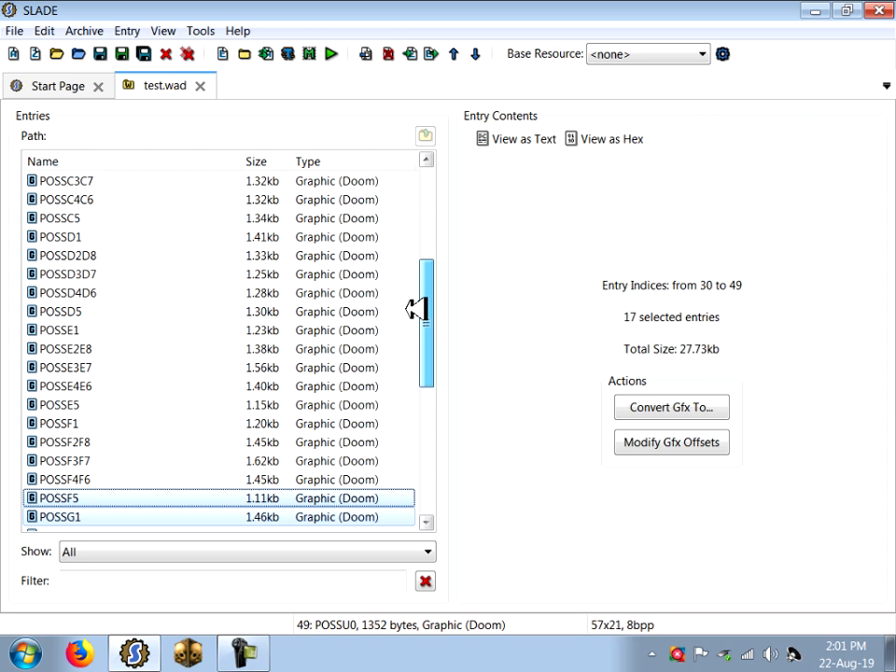
left_click(62, 423, "ctrl")
left_click(78, 405, "ctrl")
left_click(84, 329, "ctrl")
left_click(86, 311, "ctrl")
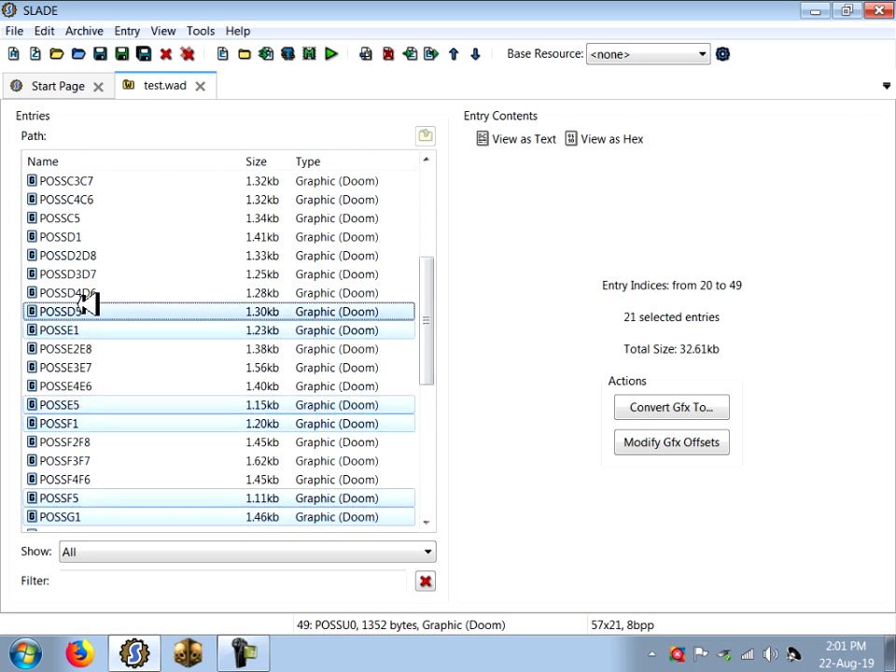
left_click(85, 237, "ctrl")
left_click(75, 218, "ctrl")
left_click_drag(428, 276, 427, 168)
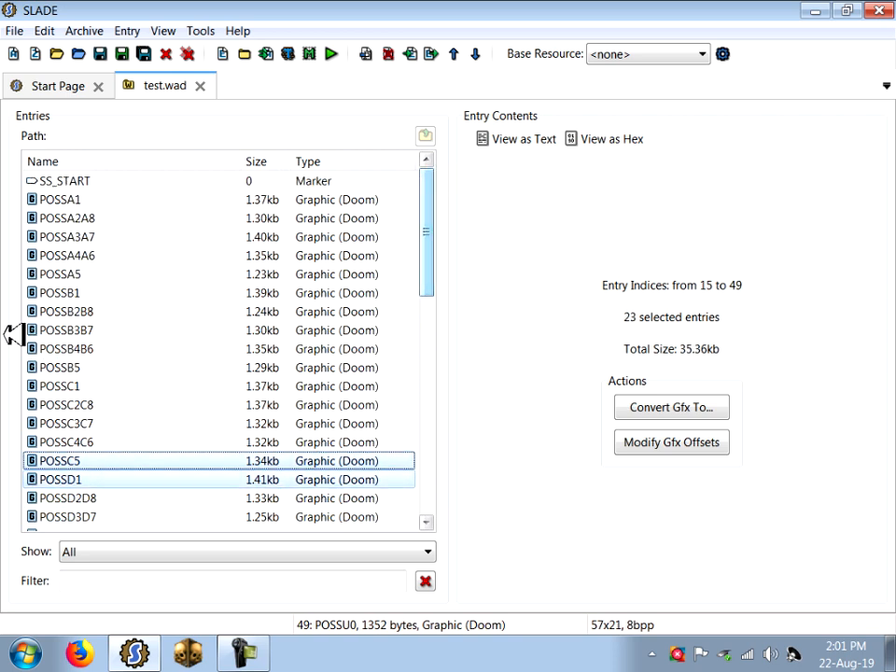
left_click(74, 386, "ctrl")
left_click(82, 367, "ctrl")
left_click(91, 292, "ctrl")
left_click(90, 273, "ctrl")
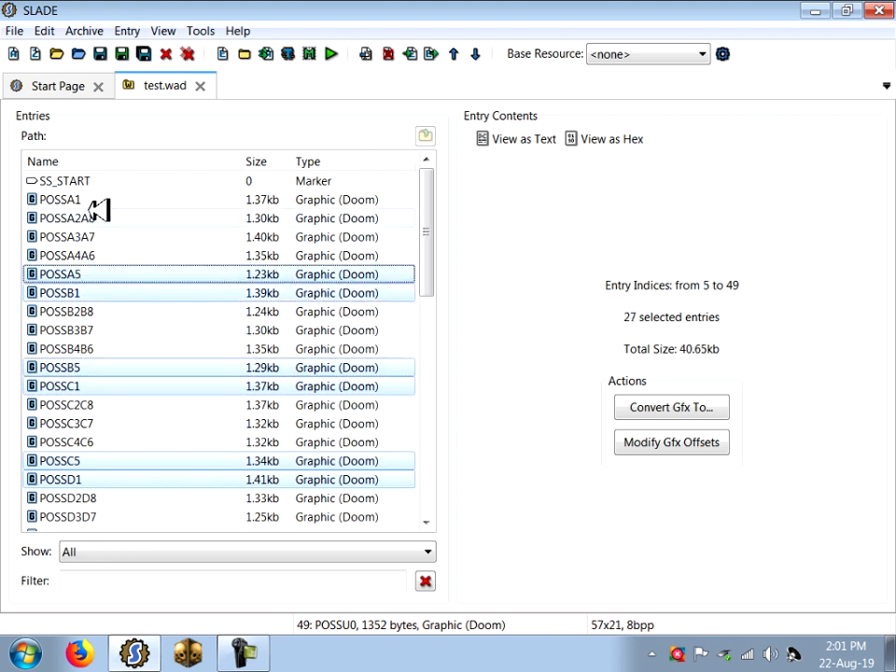
left_click(94, 199, "ctrl")
right_click(140, 292)
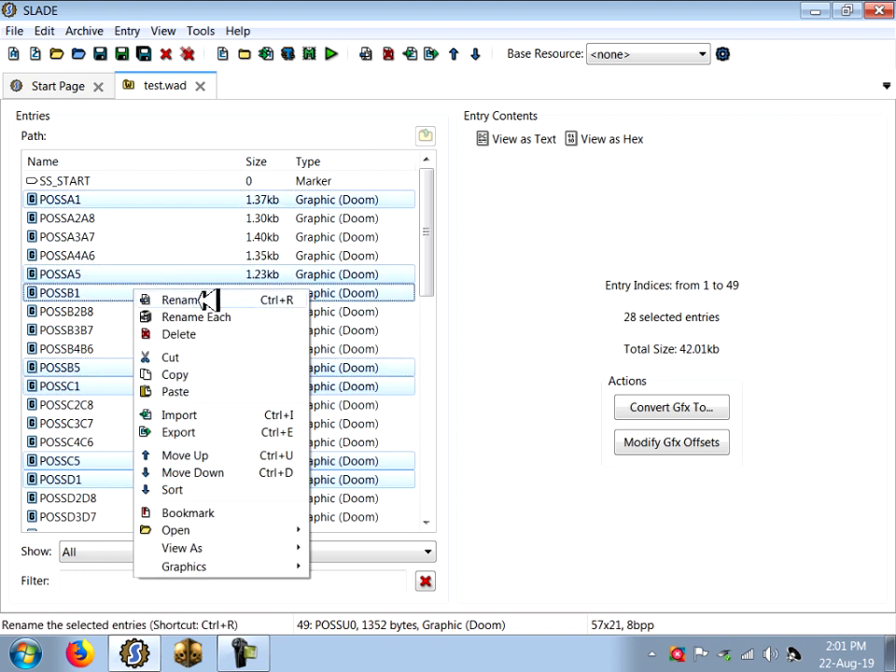
left_click(206, 301)
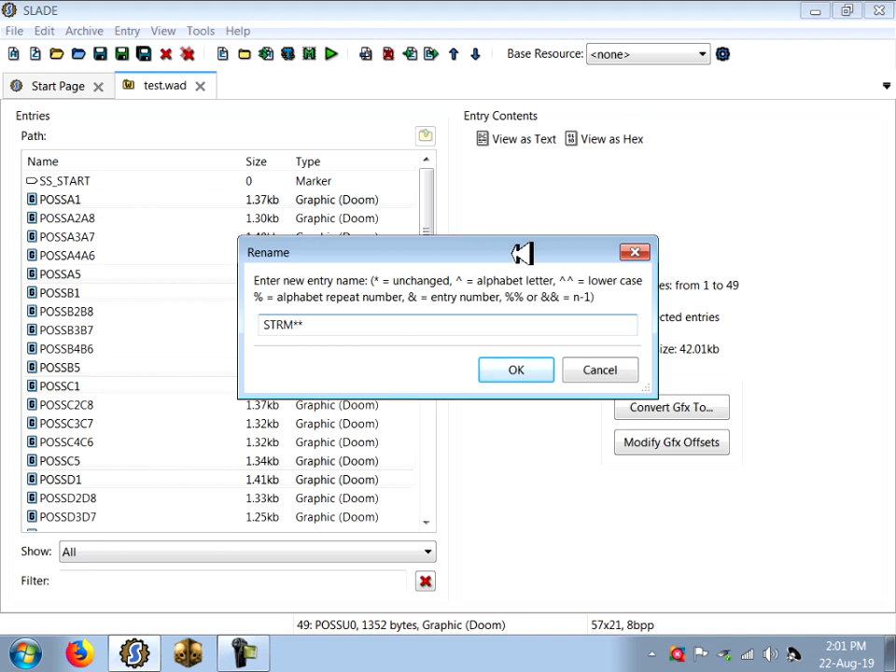
left_click(518, 371)
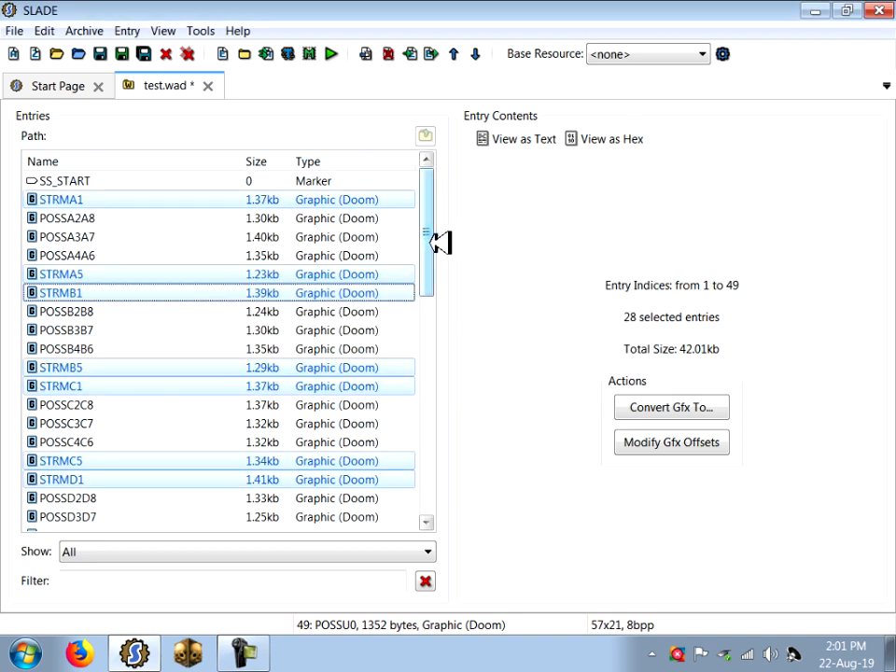
- Rename the remaining eight-character POSS sprites, rotations 2/8, 3/7 and 4/6 of frames A to G, with the pattern STRM****
left_click_drag(429, 249, 403, 404)
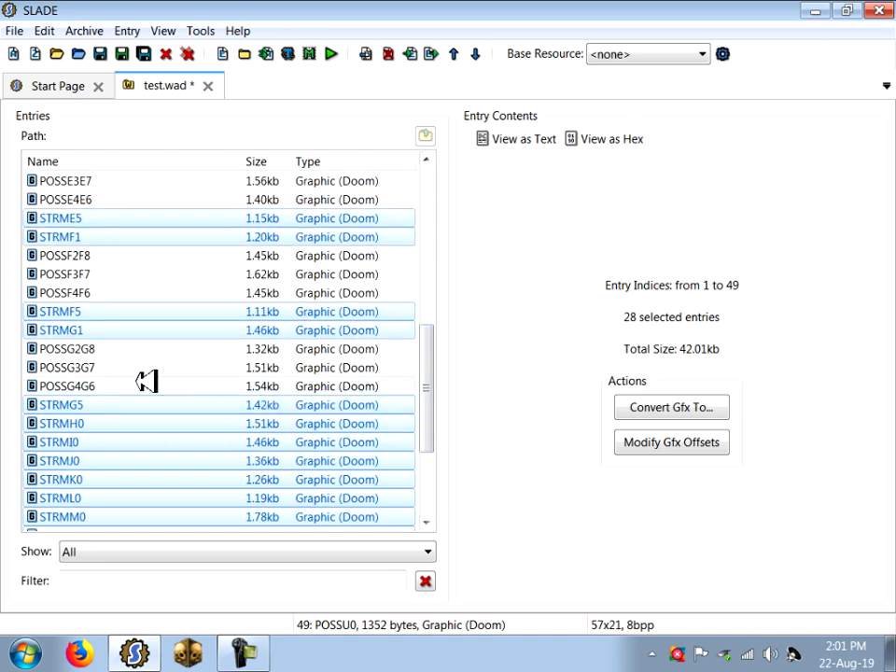
left_click(89, 351)
left_click(104, 383)
left_click(104, 366, "shift")
left_click(94, 349, "shift")
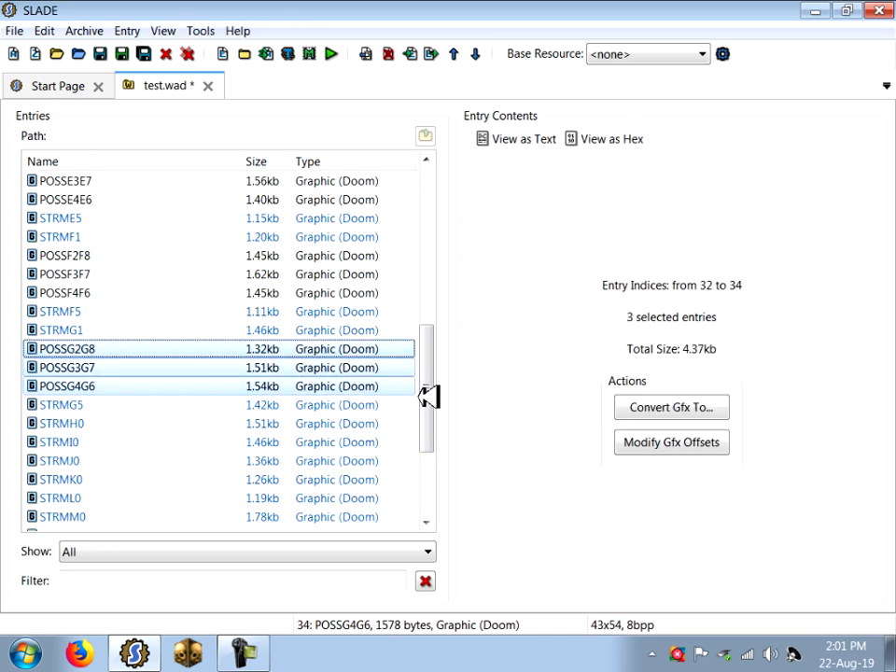
left_click_drag(426, 394, 440, 331)
left_click(126, 459, "ctrl")
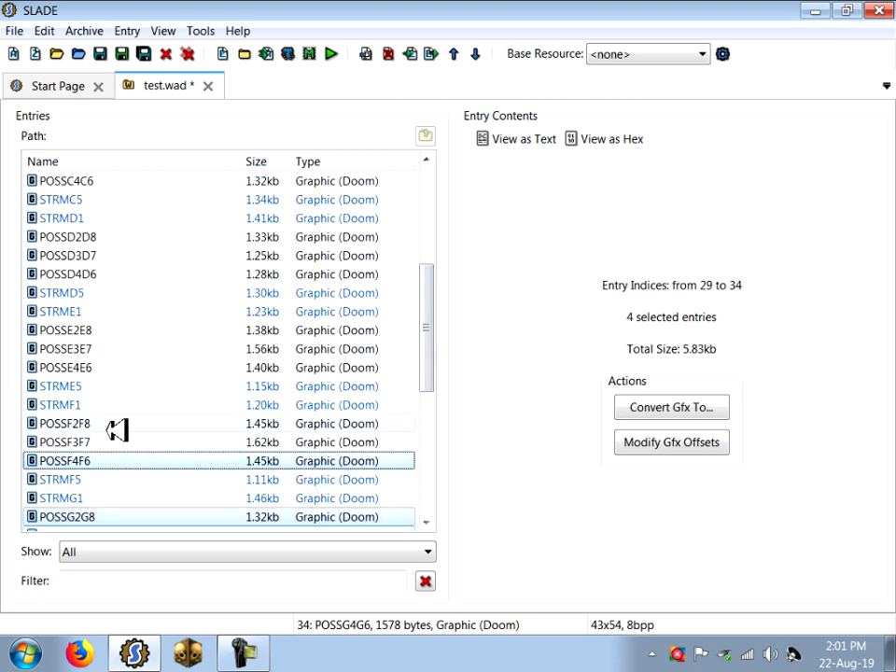
left_click(112, 424, "ctrl")
left_click(104, 441, "ctrl")
left_click(94, 367, "ctrl")
left_click(95, 351, "ctrl")
left_click(100, 330, "ctrl")
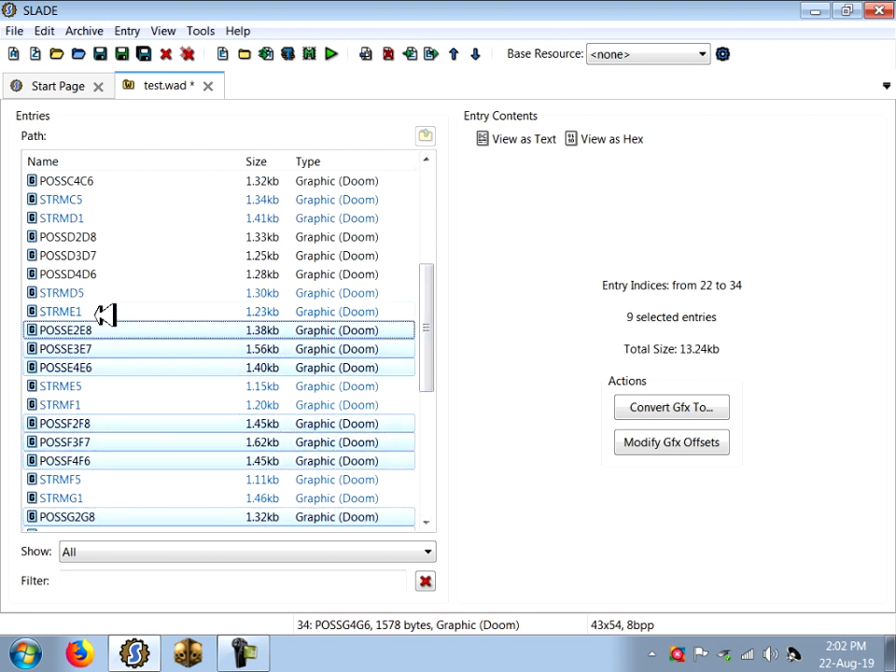
left_click(109, 275, "ctrl")
left_click(108, 256, "ctrl")
left_click(104, 238, "ctrl")
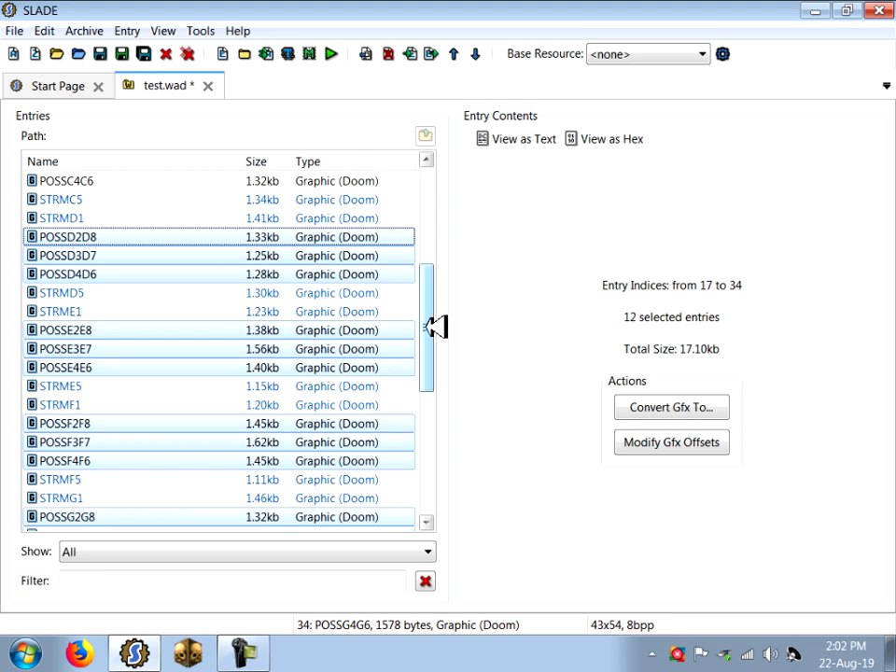
left_click_drag(430, 326, 423, 233)
scroll(220, 350, "down", 1)
left_click(90, 422, "ctrl")
left_click(104, 404, "ctrl")
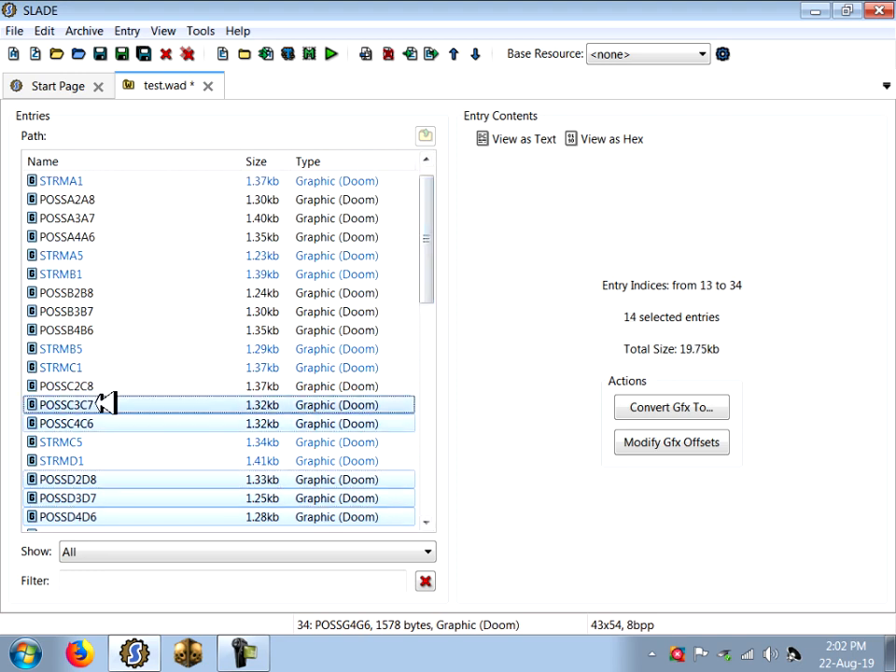
left_click(110, 386, "ctrl")
left_click(100, 330, "ctrl")
left_click(106, 311, "ctrl")
left_click(106, 292, "ctrl")
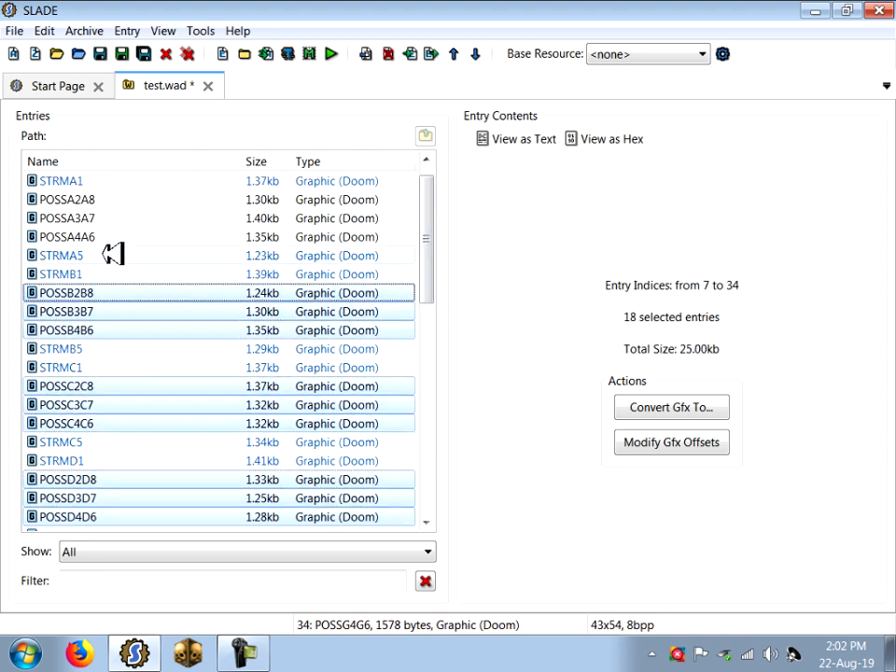
left_click(100, 236, "ctrl")
left_click(101, 217, "ctrl")
left_click(100, 199, "ctrl")
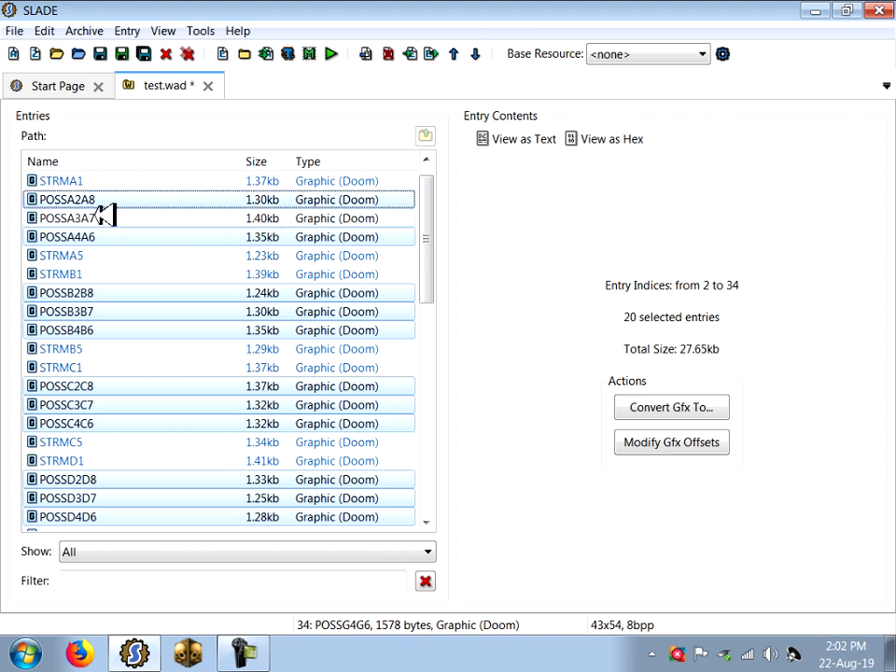
left_click_drag(427, 250, 421, 396)
right_click(114, 274)
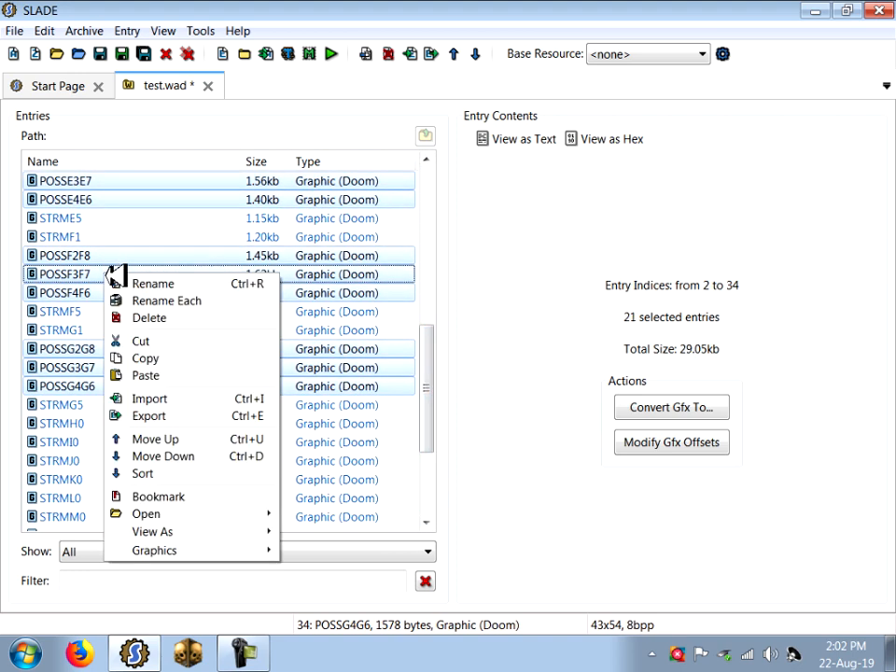
left_click(172, 284)
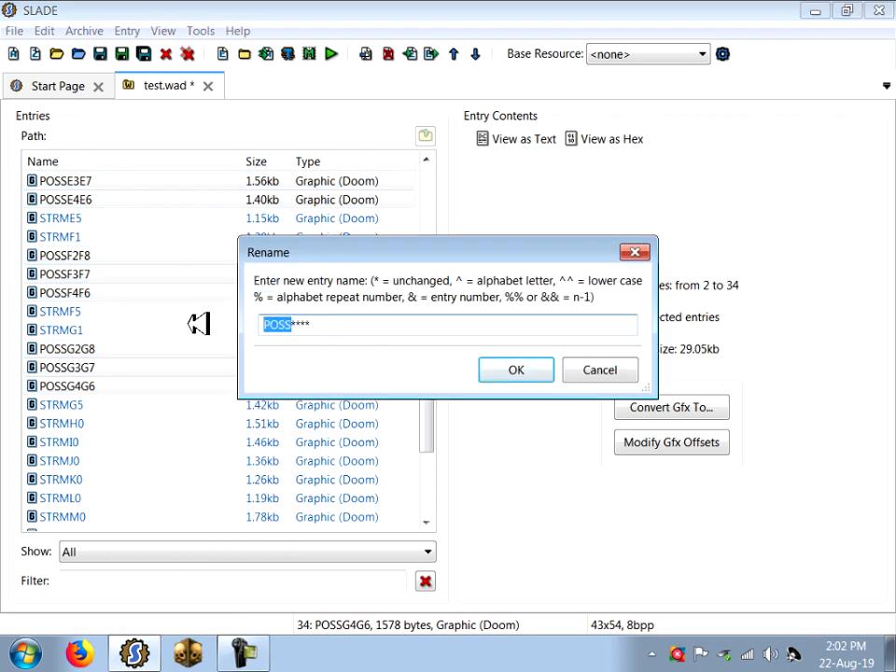
type("STRM****")
left_click(530, 370)
left_click(373, 422)
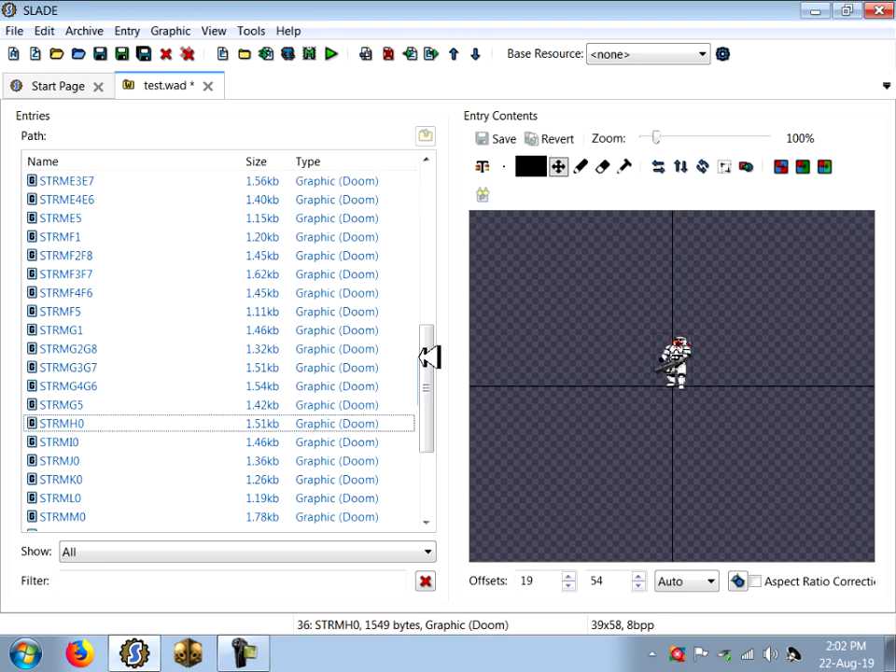
- Check the start of the renamed entry list and save test.wad
left_click_drag(433, 381, 444, 188)
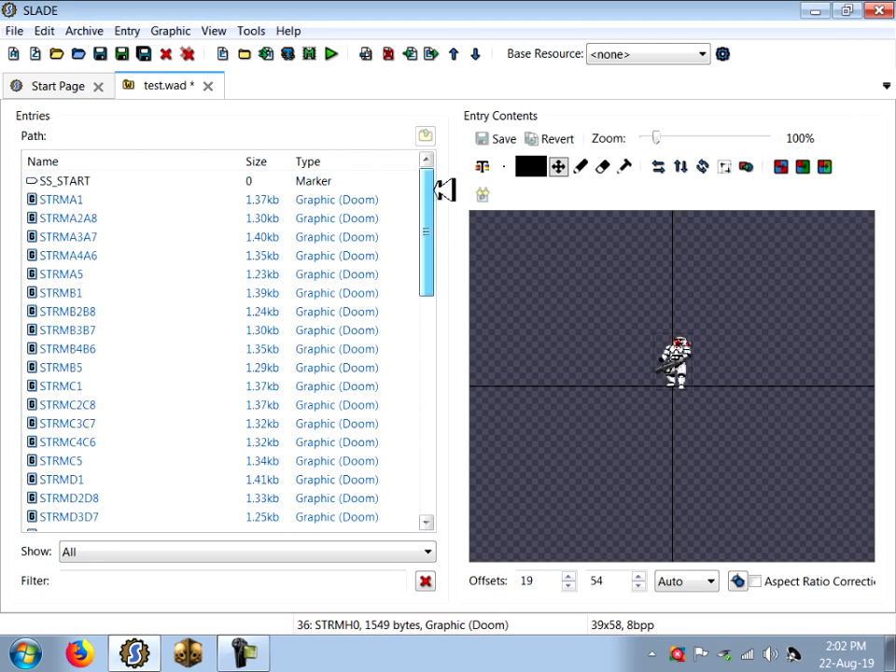
left_click(121, 183)
left_click(100, 53)
- Preview the renamed STRMA1, STRMA5 and STRMB3B7 sprites and review the entry list down to S_END
left_click(128, 200)
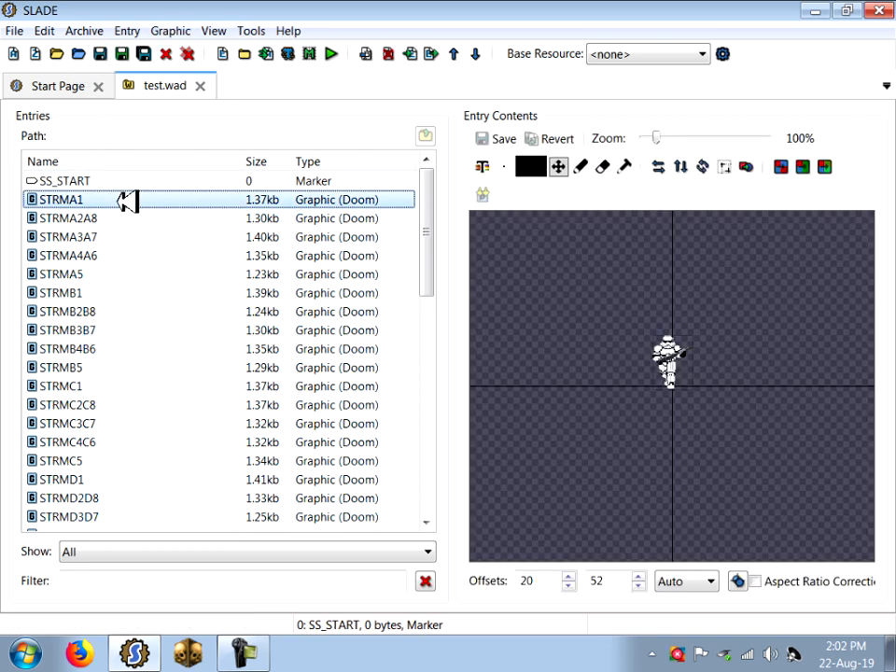
left_click(140, 273)
left_click(151, 331)
left_click_drag(427, 232, 418, 462)
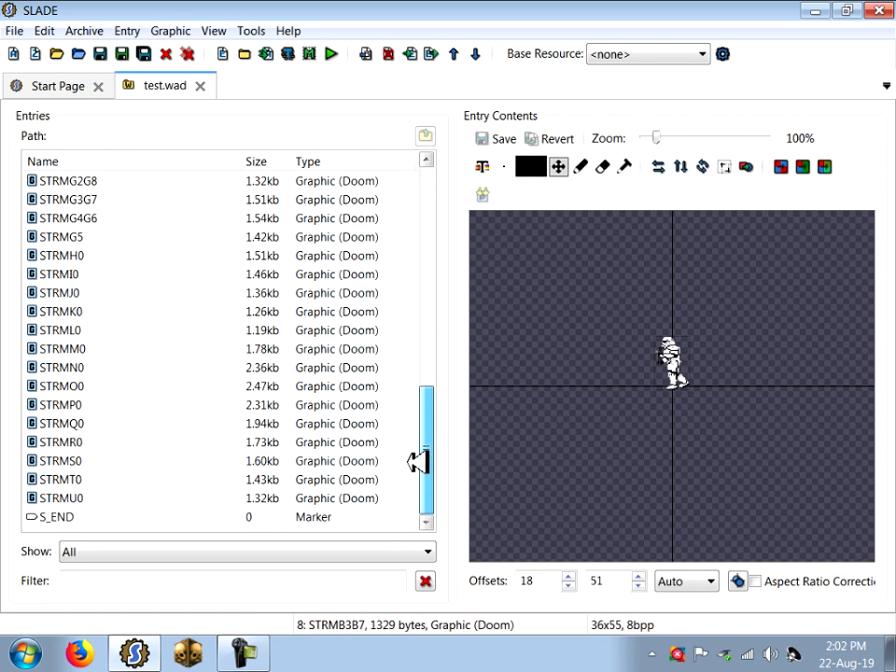
- Edit the S_END marker at the end of the sprite list and save test.wad
left_click(75, 517)
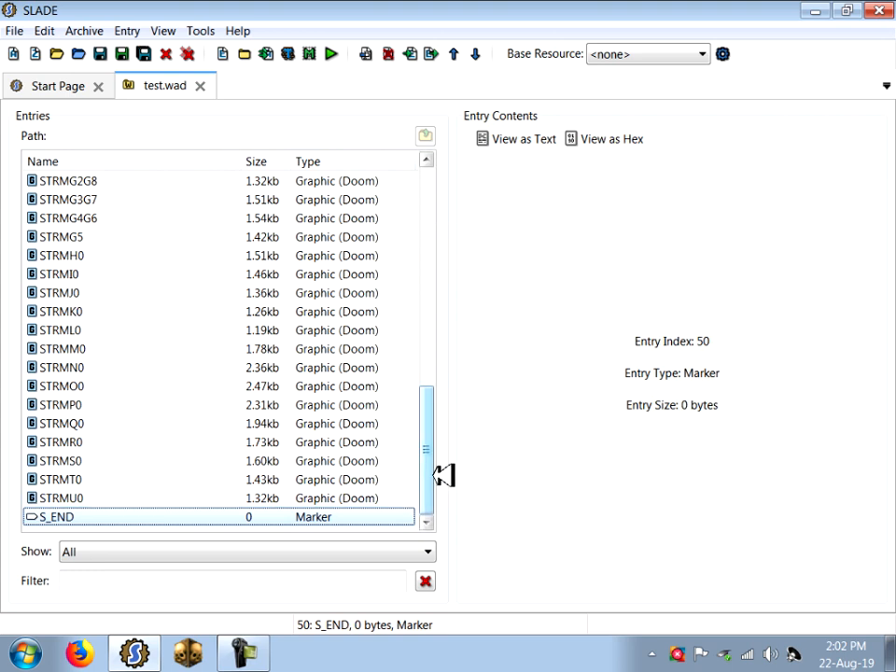
scroll(435, 383, "up", 3)
left_click_drag(443, 384, 401, 524)
key("ctrl+v")
left_click(65, 517)
left_click_drag(435, 462, 426, 221)
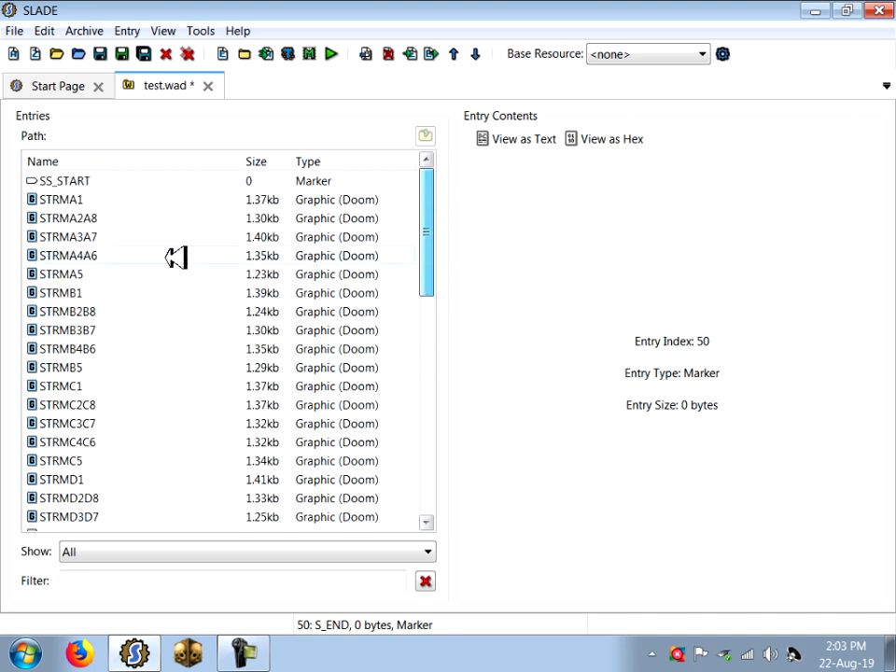
left_click(103, 53)
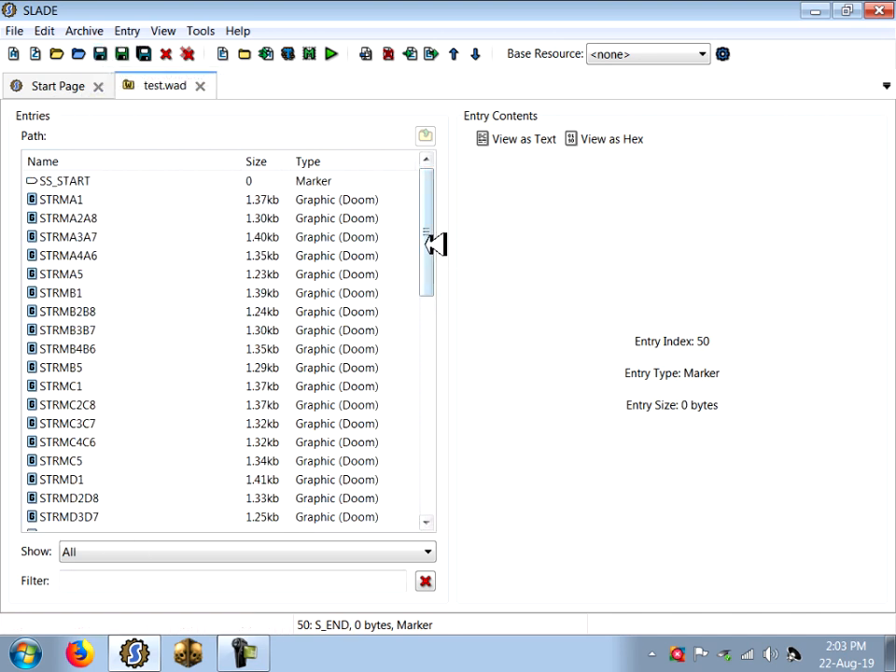
- Close test.wad after a last look through its entries, and exit SLADE
left_click_drag(429, 243, 430, 366)
left_click(201, 86)
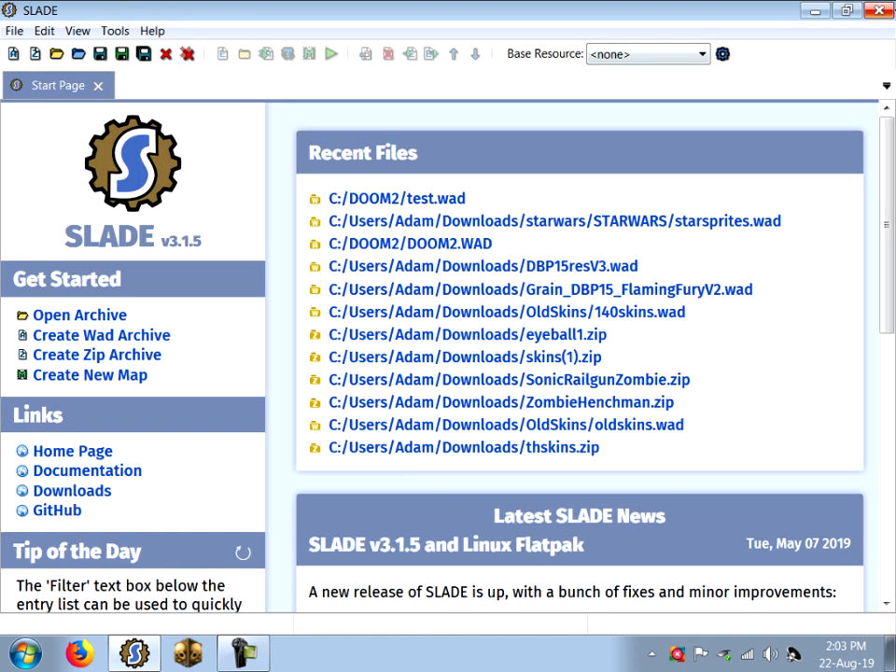
left_click(880, 8)
left_click(520, 326)
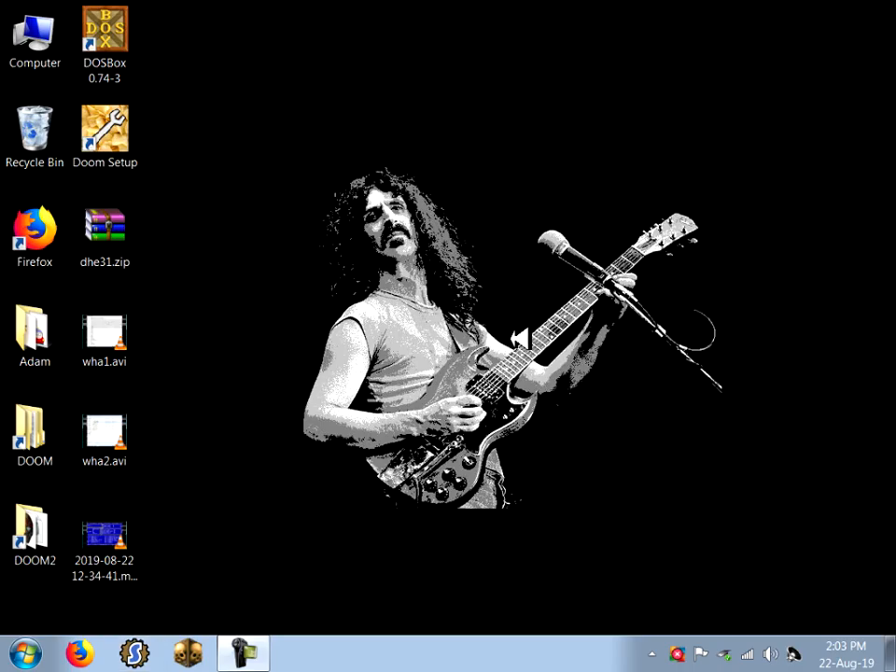
- Launch WhackEd4 and open the recent patch C:\DOOM2\test.deh
left_click(28, 652)
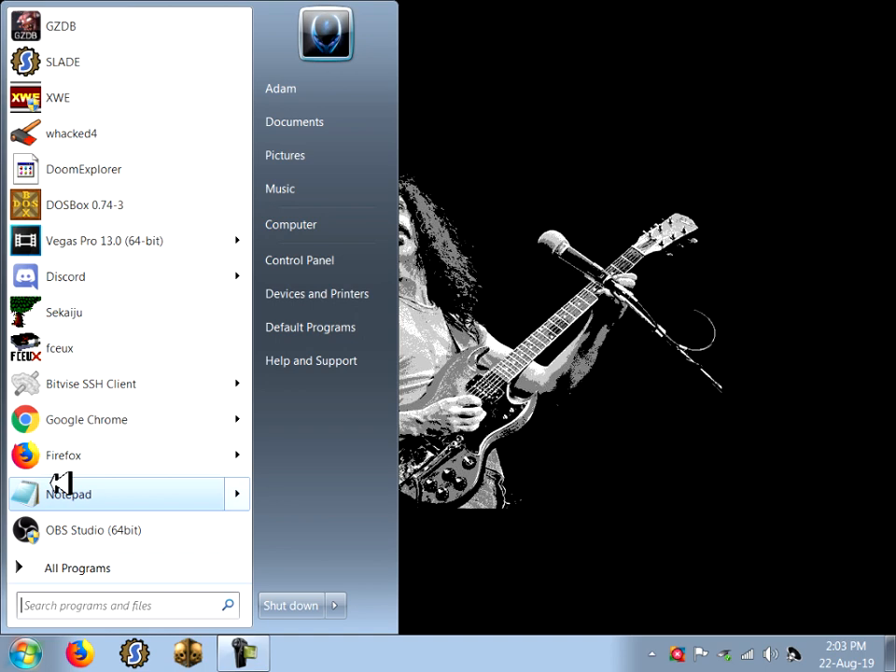
left_click(112, 126)
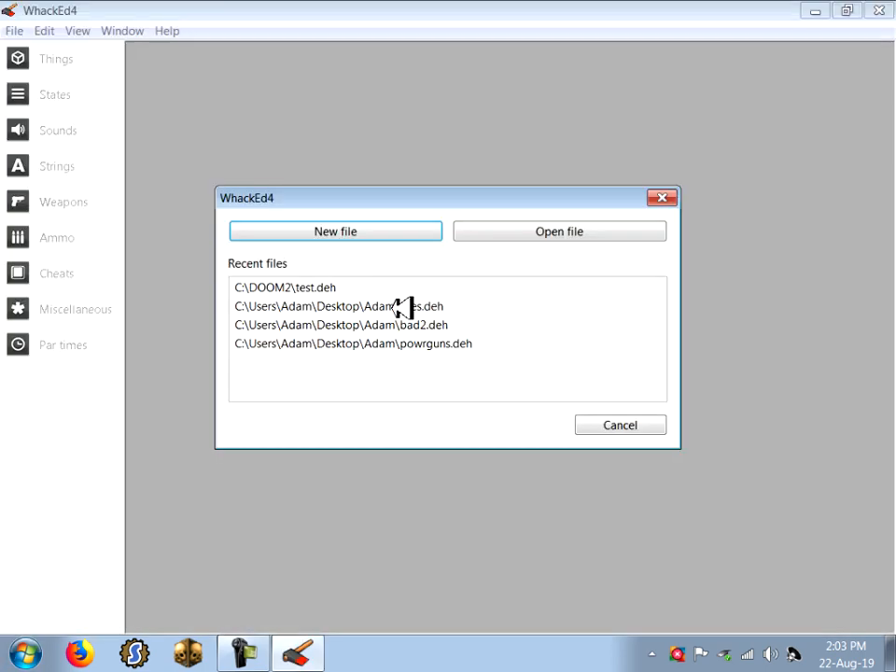
double_click(308, 288)
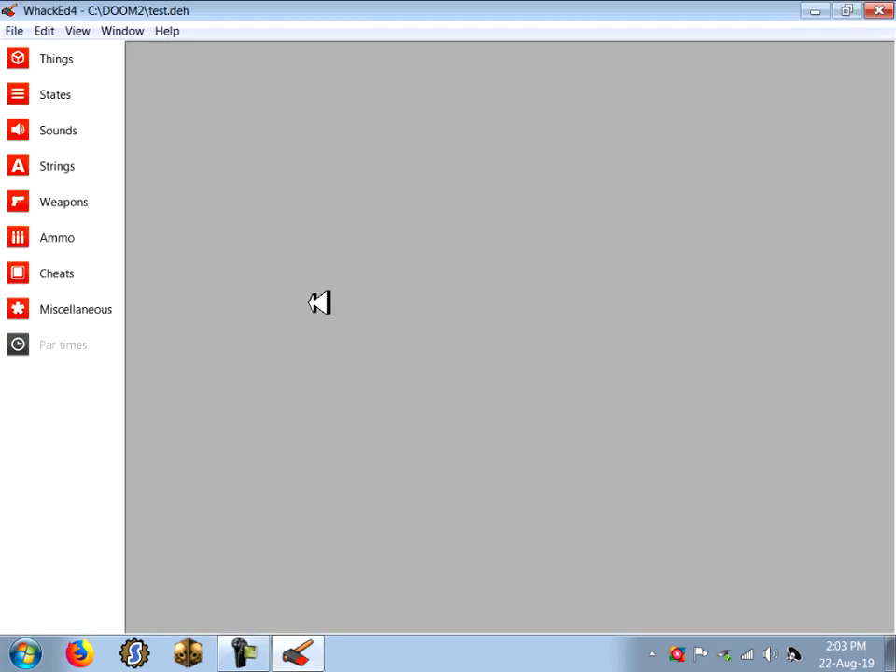
- Show the Troop thing's states from its spawn state, widen the Name column and examine the sprite names of its frames
left_click(54, 58)
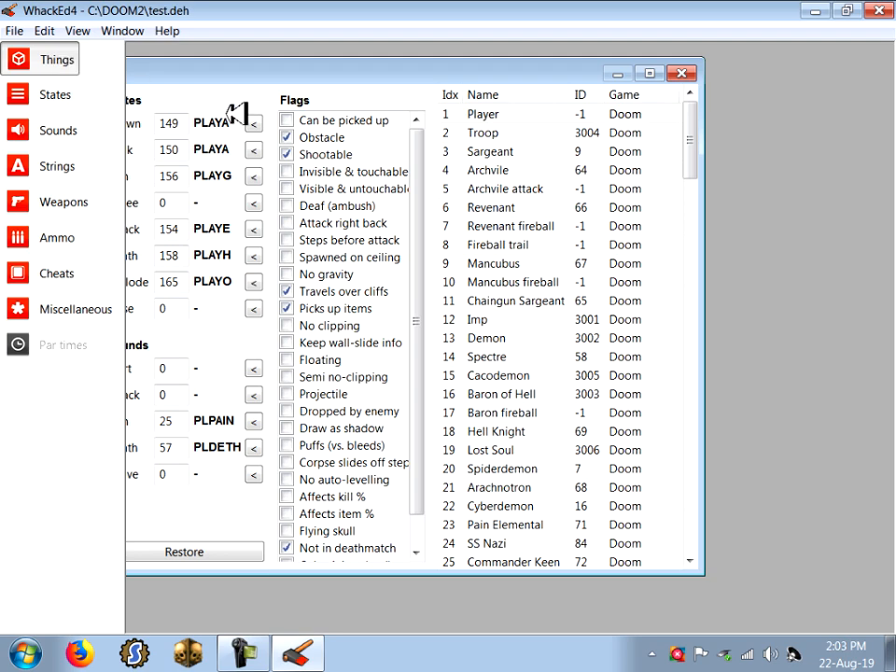
left_click(495, 134)
left_click_drag(422, 77, 502, 77)
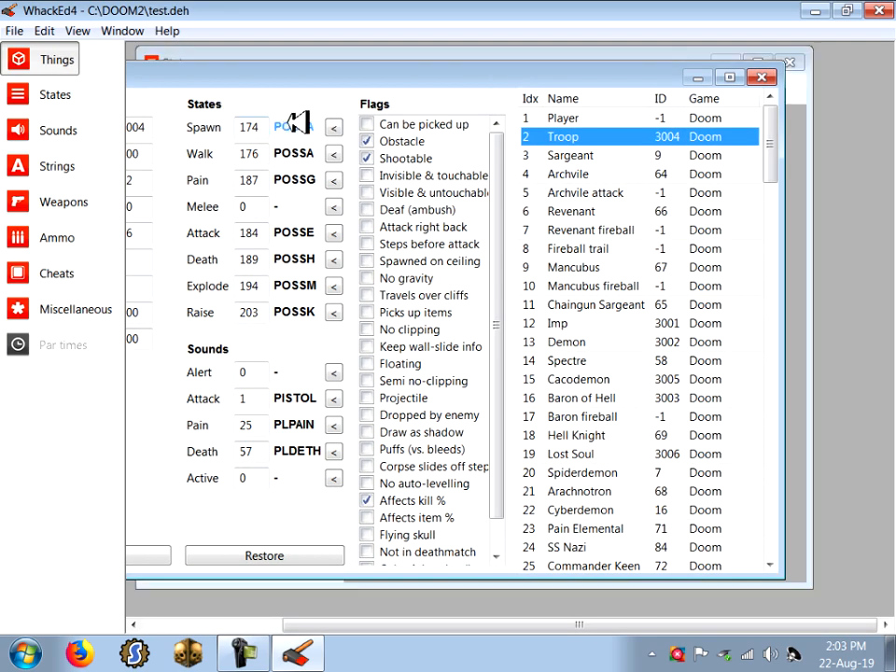
left_click(329, 124)
left_click(476, 166)
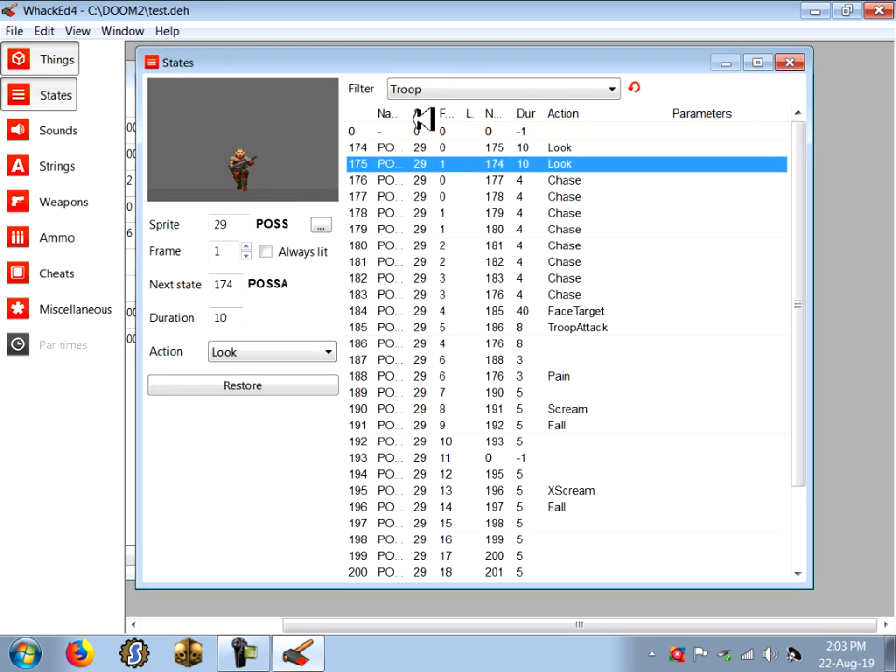
left_click_drag(422, 119, 443, 118)
left_click(434, 245)
left_click(424, 344)
left_click(430, 425)
left_click(434, 196)
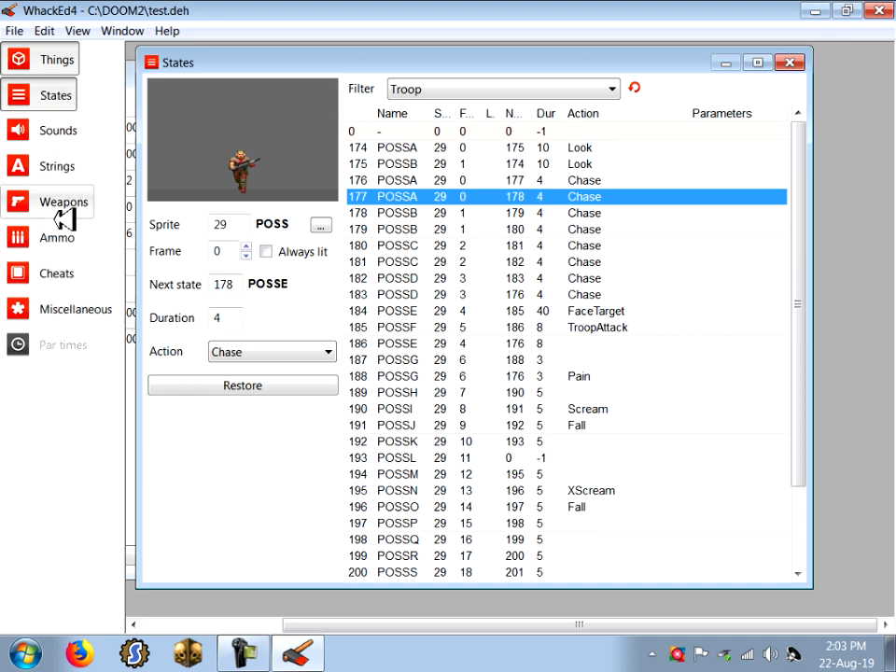
- Maximize the patch's Strings list and look through the four-letter sprite names that start with TROO
left_click(67, 166)
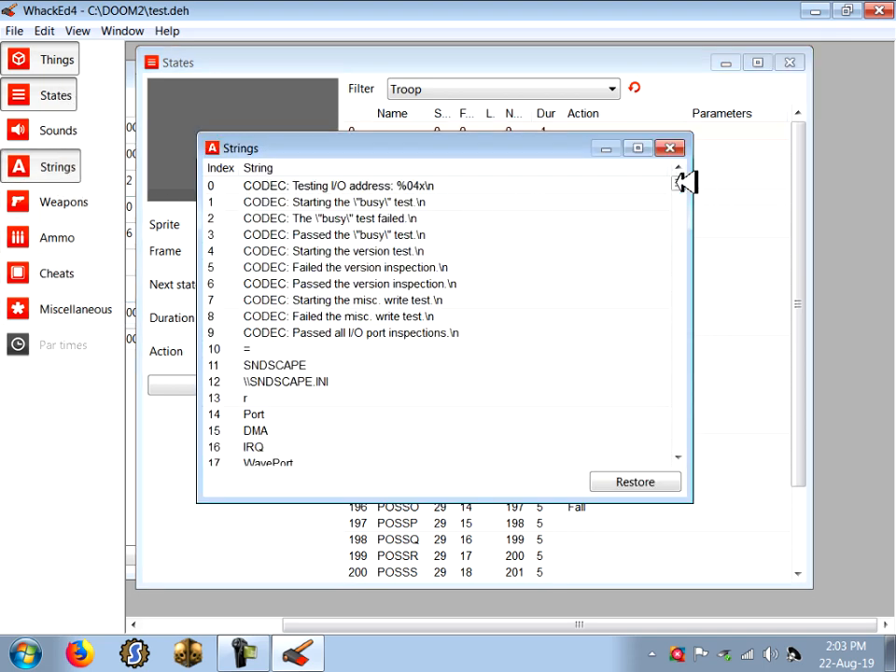
left_click(638, 148)
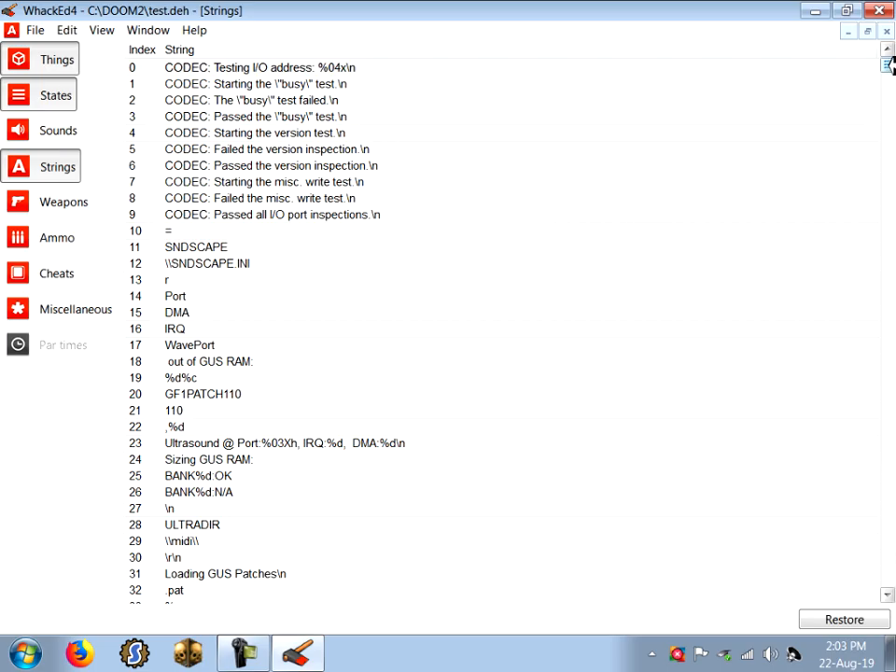
left_click_drag(890, 63, 880, 531)
left_click(214, 262)
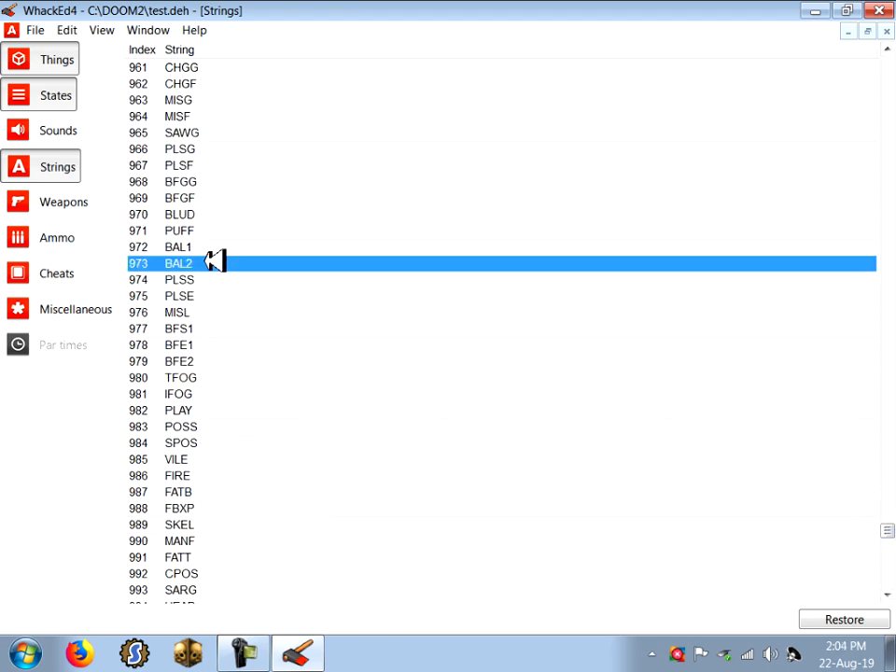
left_click(217, 214)
left_click(222, 133)
scroll(191, 282, "up", 3)
left_click(227, 105)
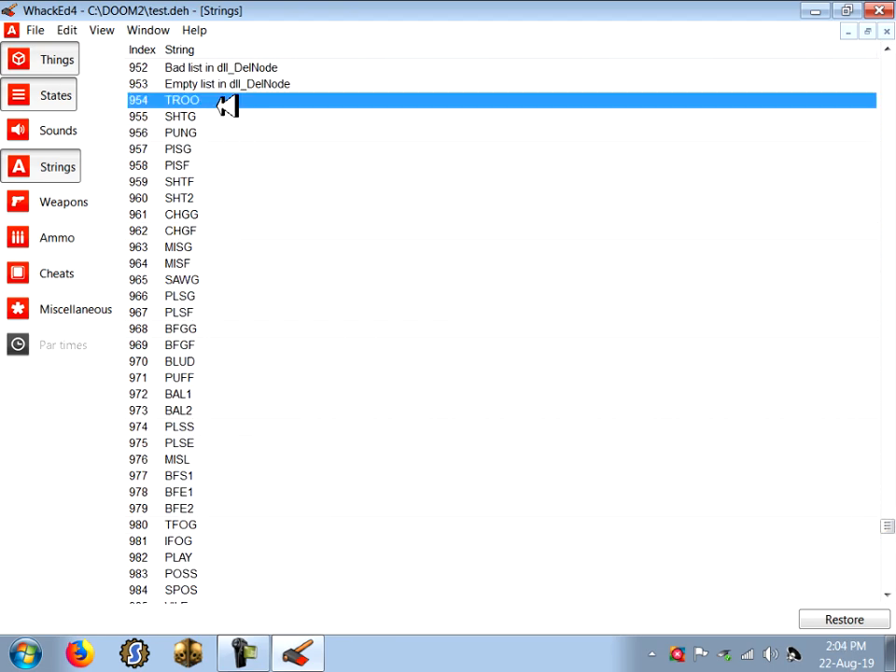
left_click(228, 132)
left_click(226, 165)
left_click(224, 263)
left_click(226, 328)
left_click(213, 394)
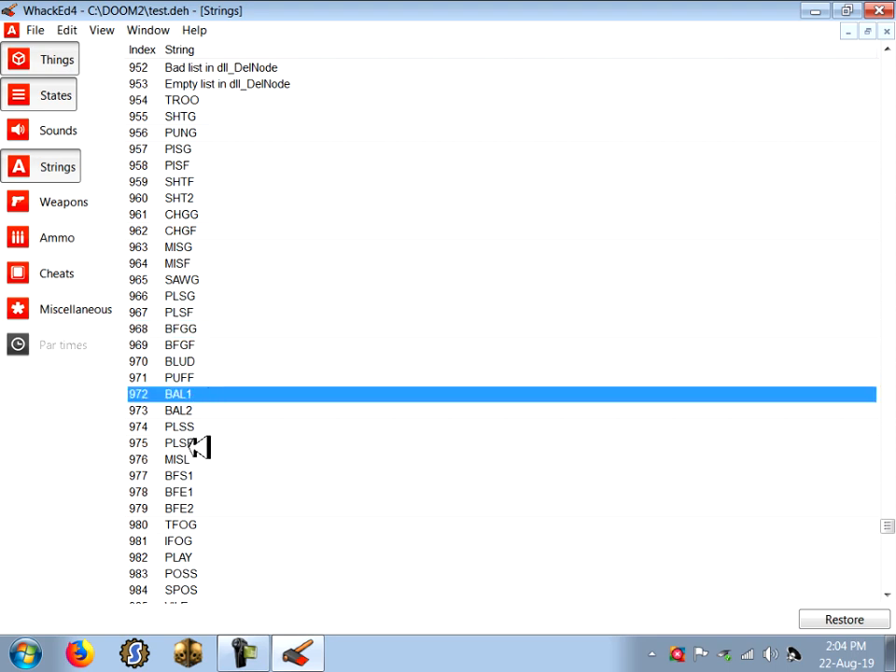
- Replace the POSS sprite name, string 983, with STRM and save the patch
scroll(199, 449, "down", 3)
double_click(200, 427)
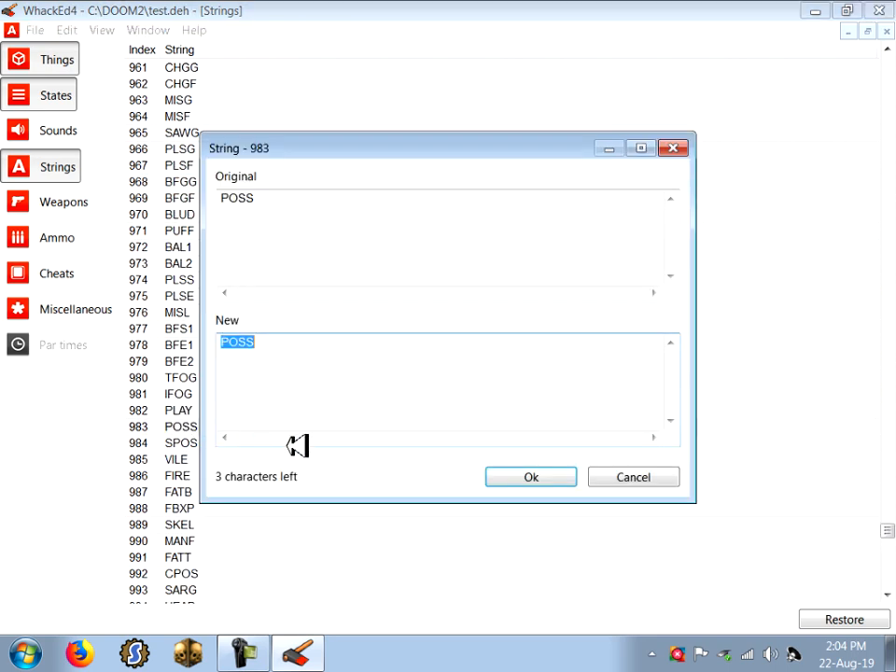
left_click(523, 477)
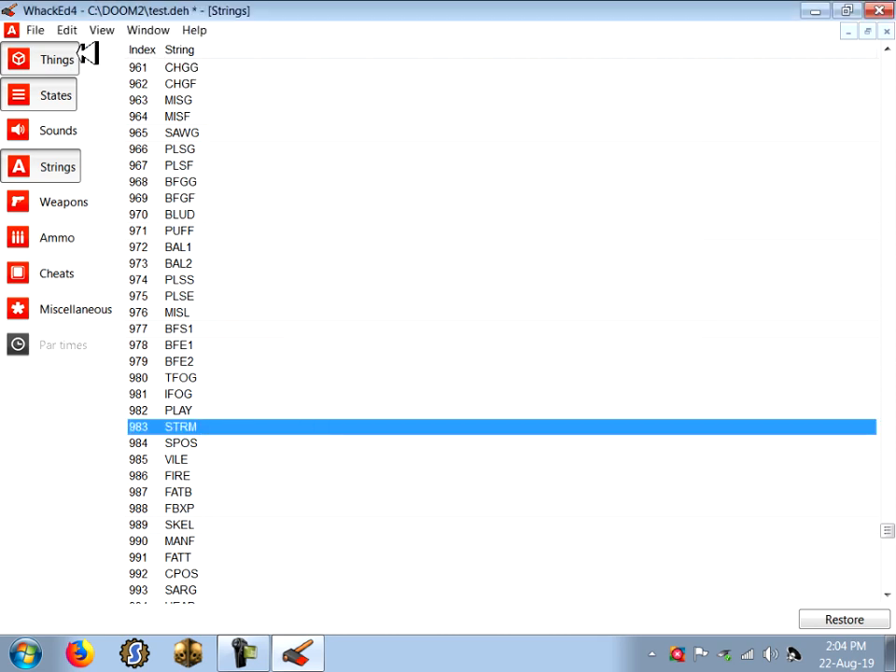
left_click(36, 30)
left_click(90, 110)
- Add C:\DOOM2\test.wad as a PWAD in the patch settings and save test.deh
left_click(110, 29)
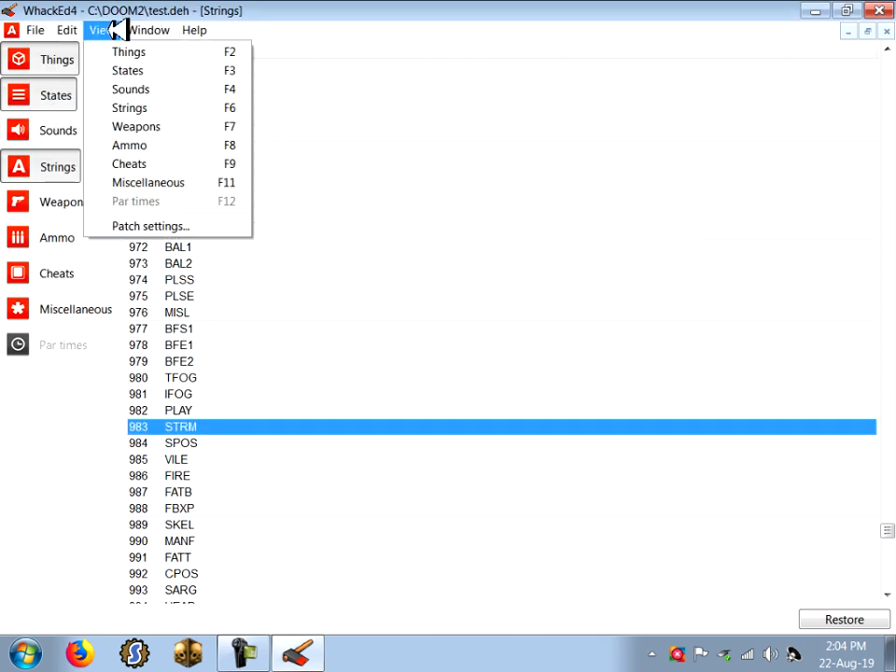
left_click(151, 226)
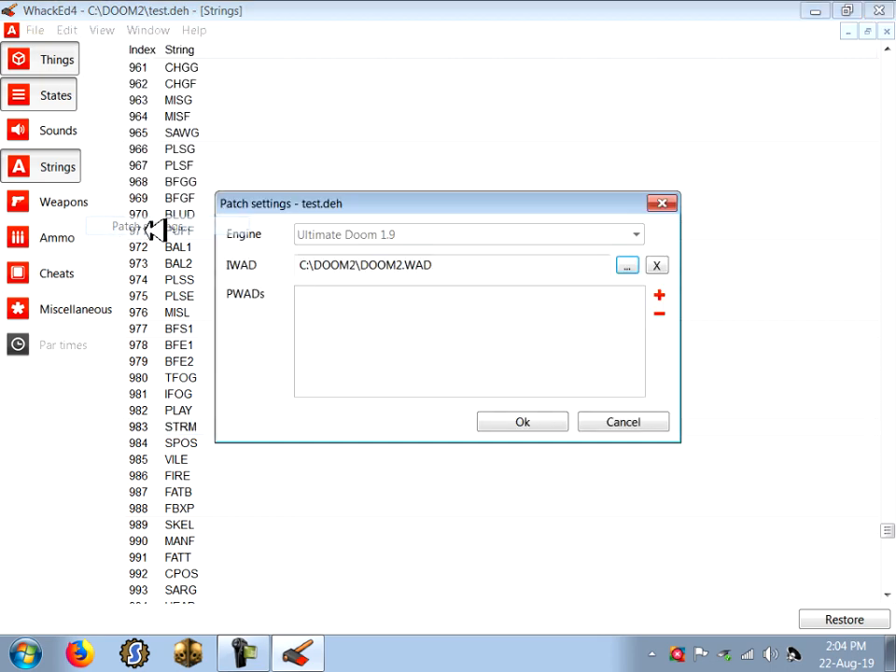
left_click(661, 297)
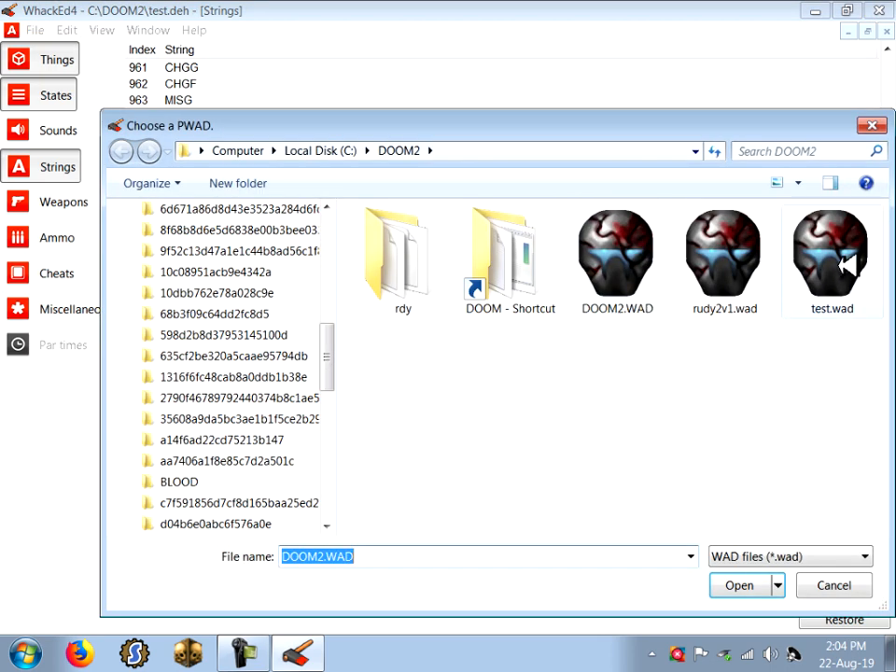
left_click(845, 266)
left_click(740, 585)
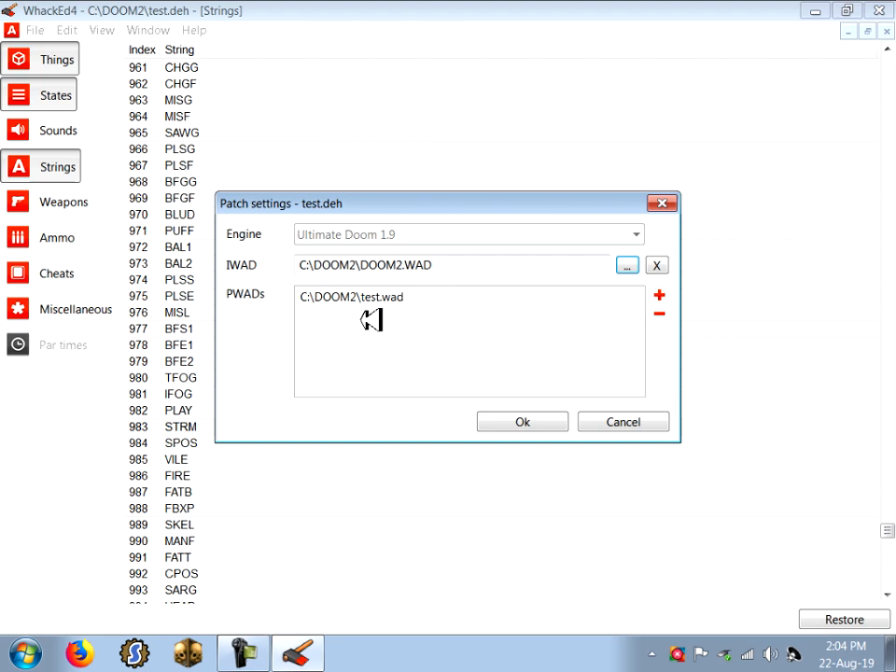
left_click(524, 420)
left_click(35, 31)
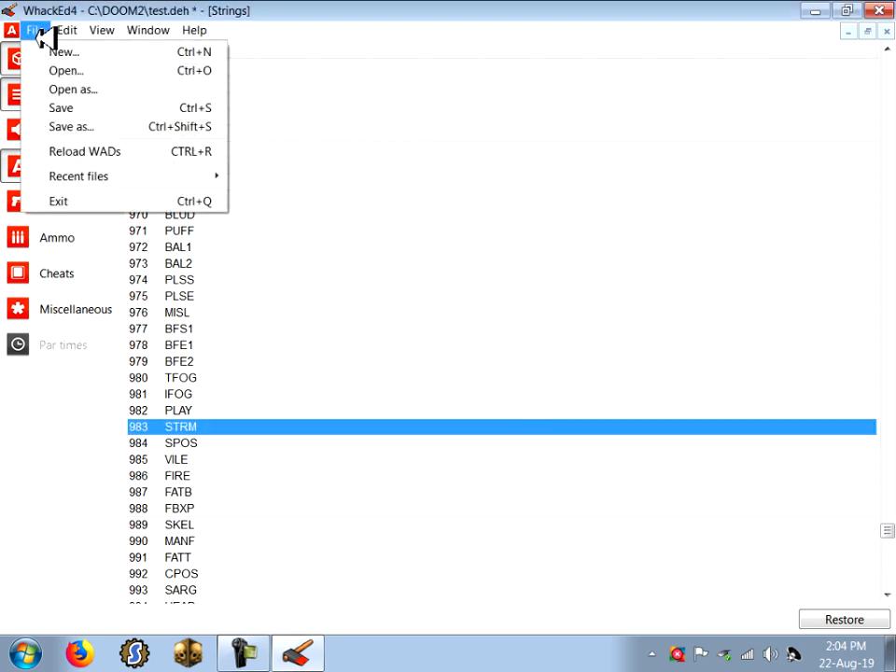
left_click(79, 107)
- Review the Troop's frames in the States list with the STRM sprites, from the spawn state through the chase and attack states
left_click(52, 58)
left_click(620, 132)
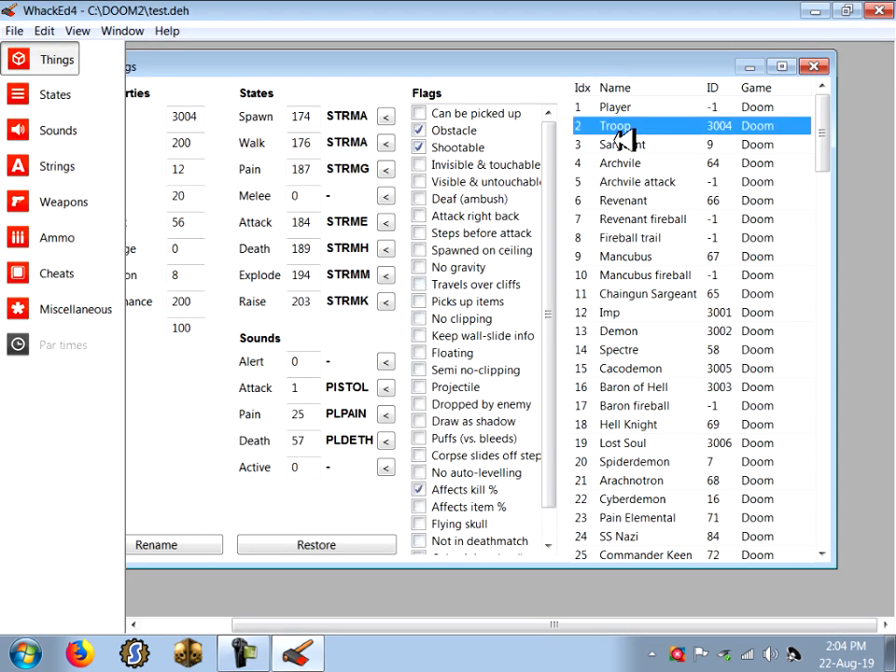
left_click(355, 115)
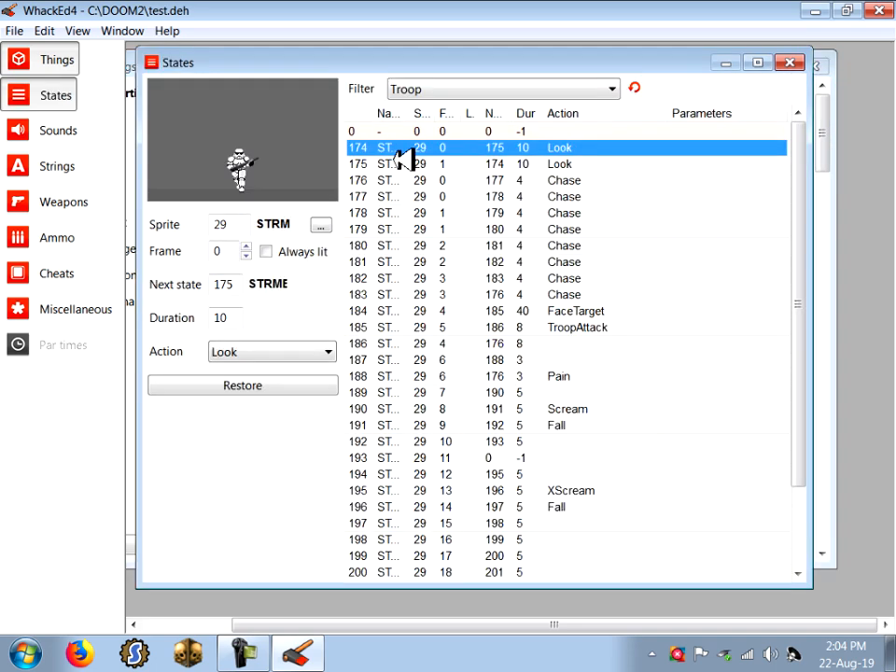
left_click_drag(418, 116, 439, 114)
key("Down")
key("Down")
key("Down")
key("Down")
key("Down")
key("Down")
key("Down")
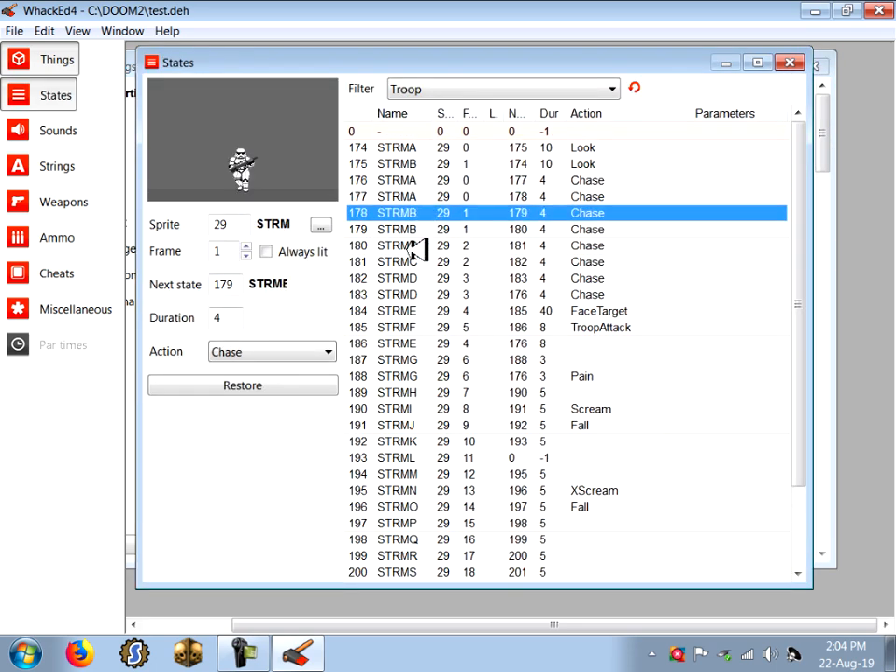
left_click_drag(403, 345, 560, 214)
left_click(794, 62)
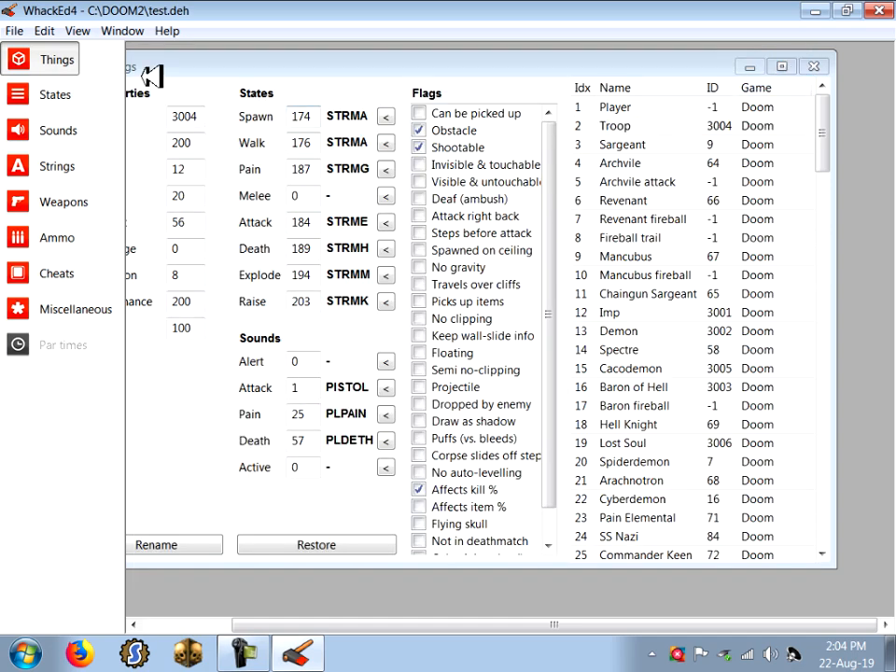
- Save test.deh again, close the Things editor and exit WhackEd4
left_click(17, 30)
left_click(57, 109)
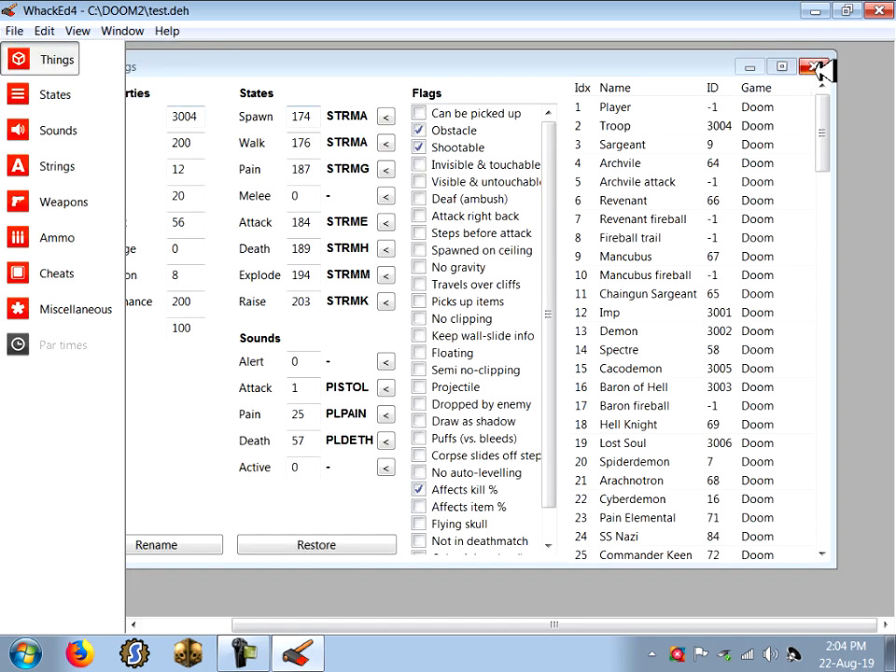
left_click(814, 66)
left_click(879, 10)
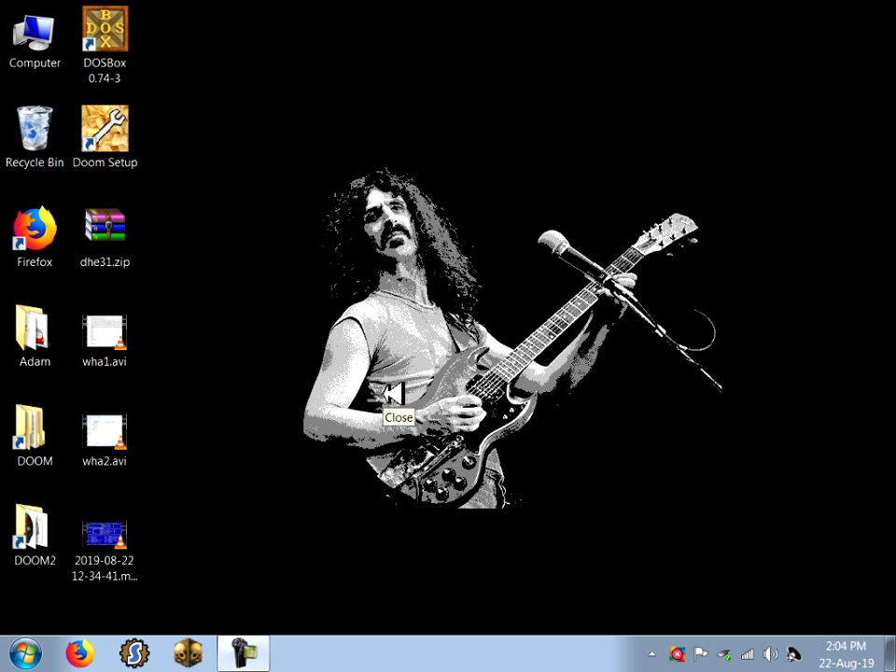
- Start dehacked in DOSBox with c:\doom2 mounted as drive C, and load TEST.DEH over the reloaded original exe data
double_click(112, 28)
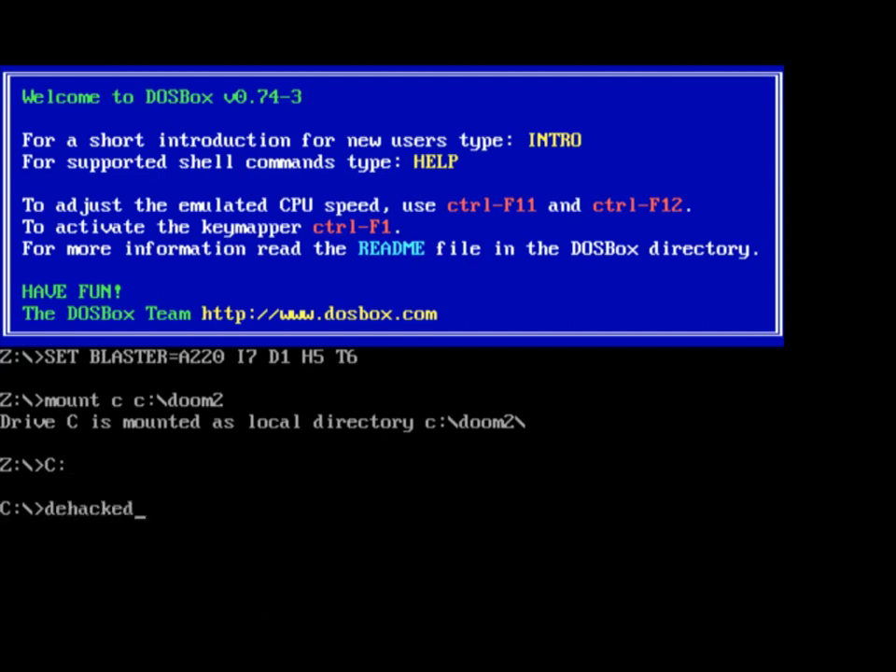
key("Return")
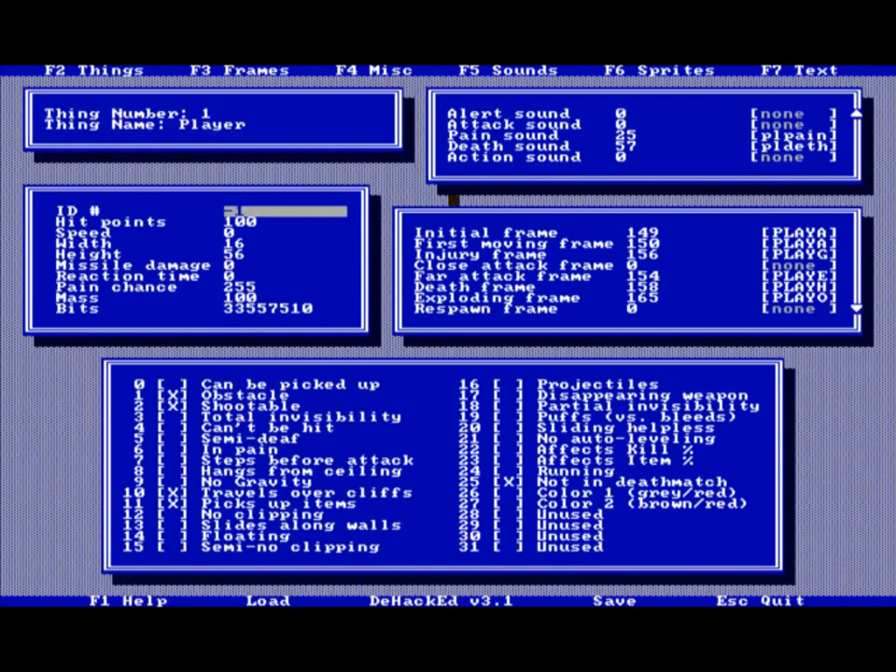
key("l")
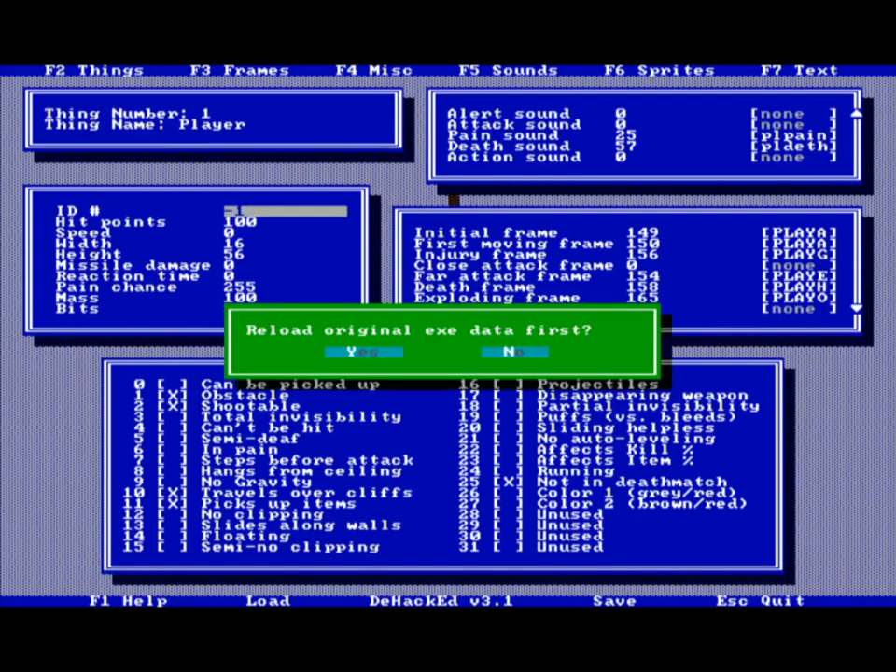
key("y")
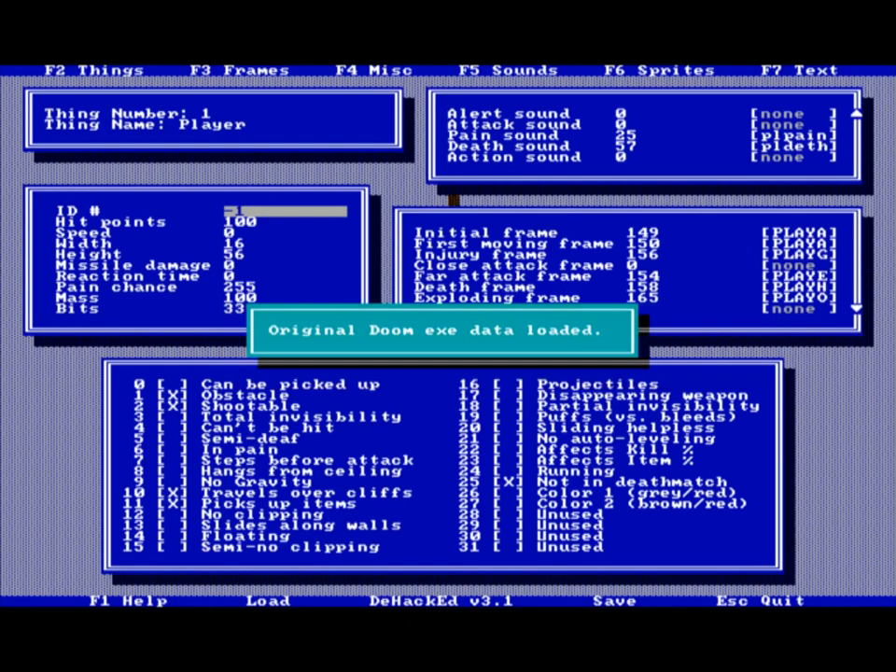
key("Return")
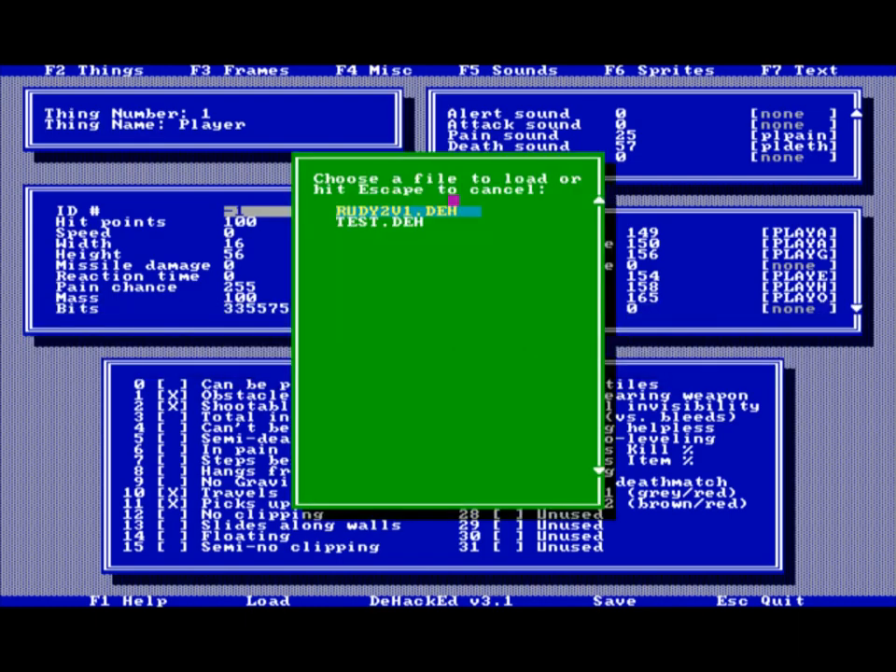
key("Down")
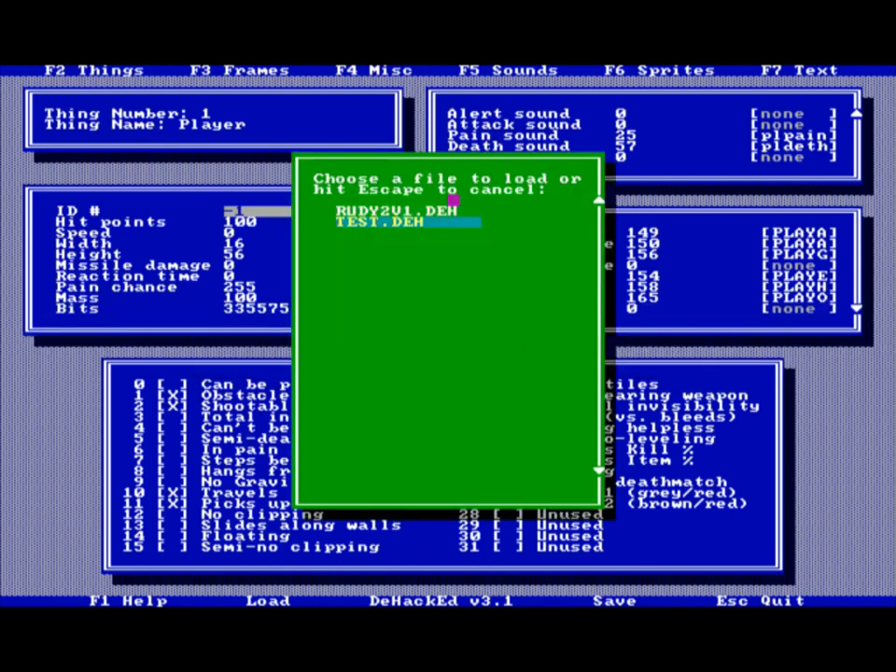
key("Up")
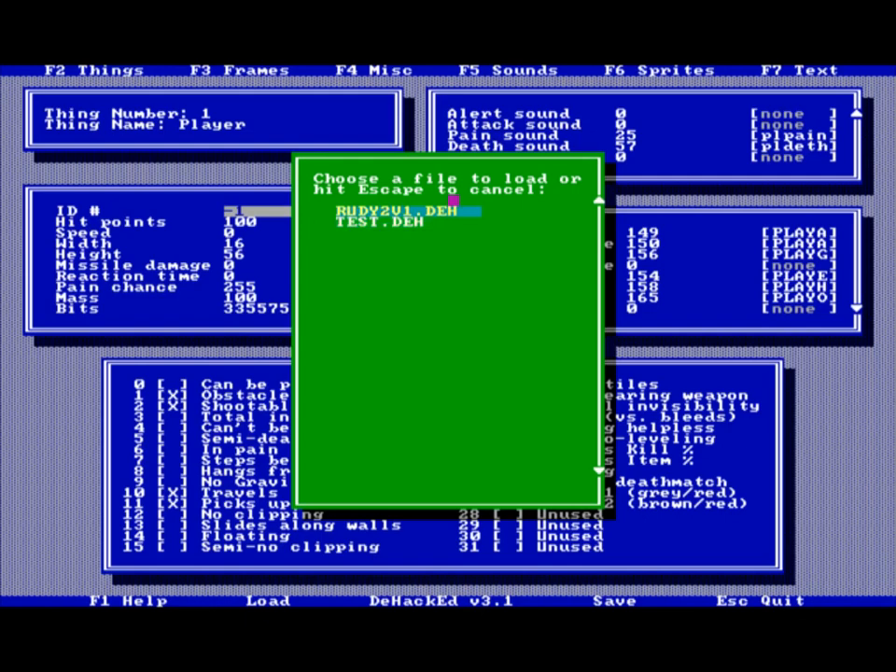
key("Down")
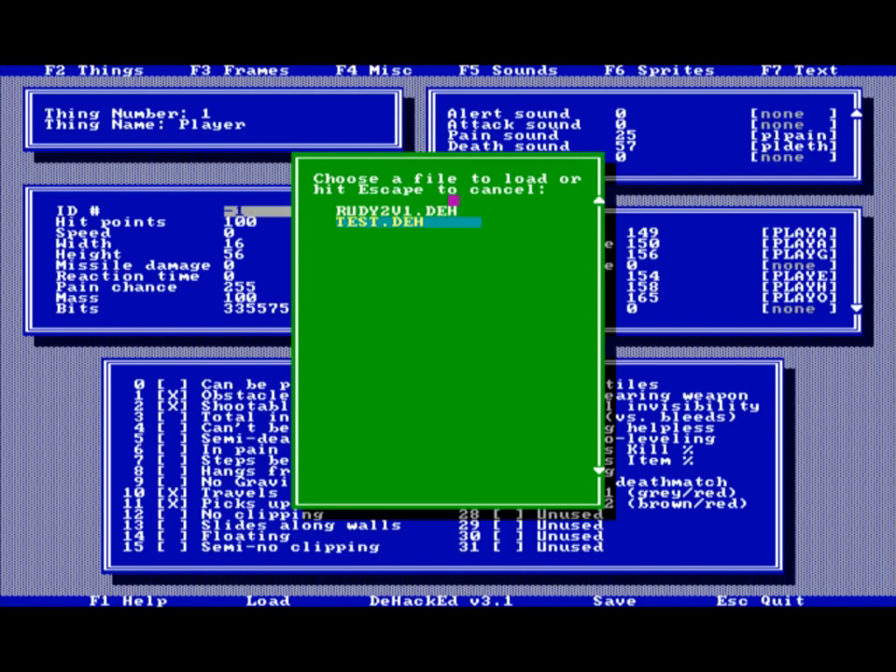
key("Return")
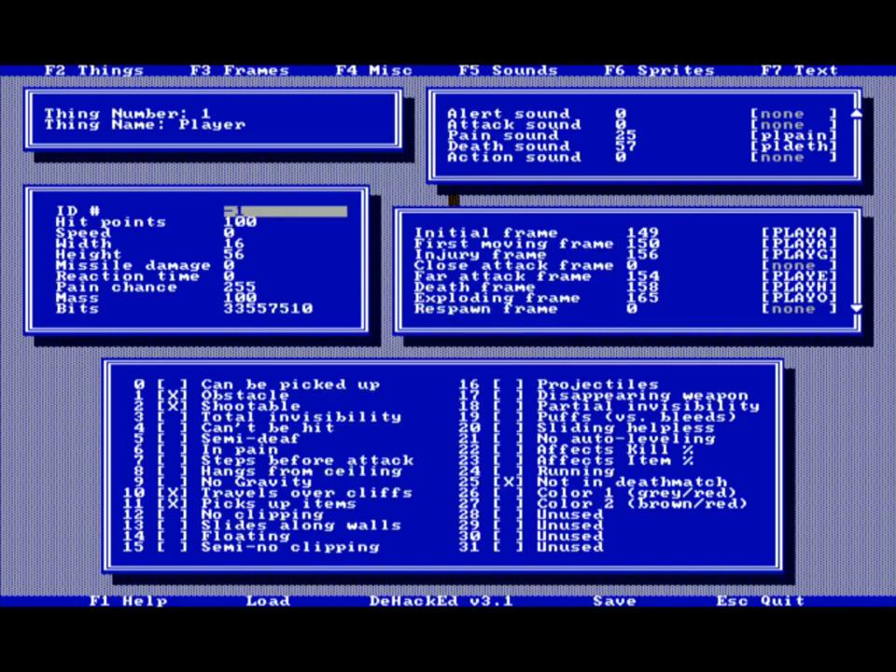
- Write the patched data to the Doom exe and exit DeHackEd
key("w")
key("Escape")
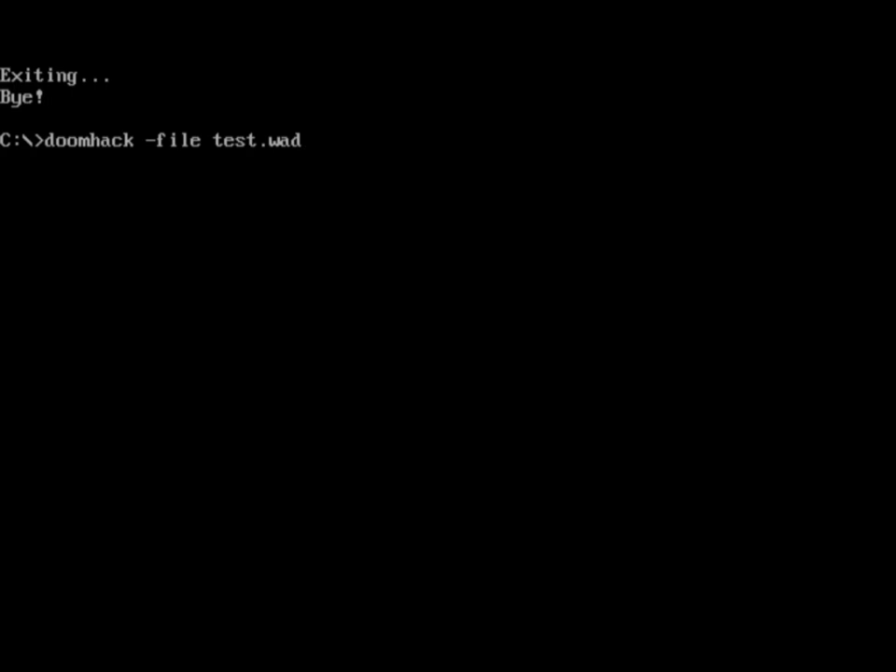
- Run doomhack -file test.wad and start a new game at the Ultra-Violence skill level
key("Return")
key("Return")
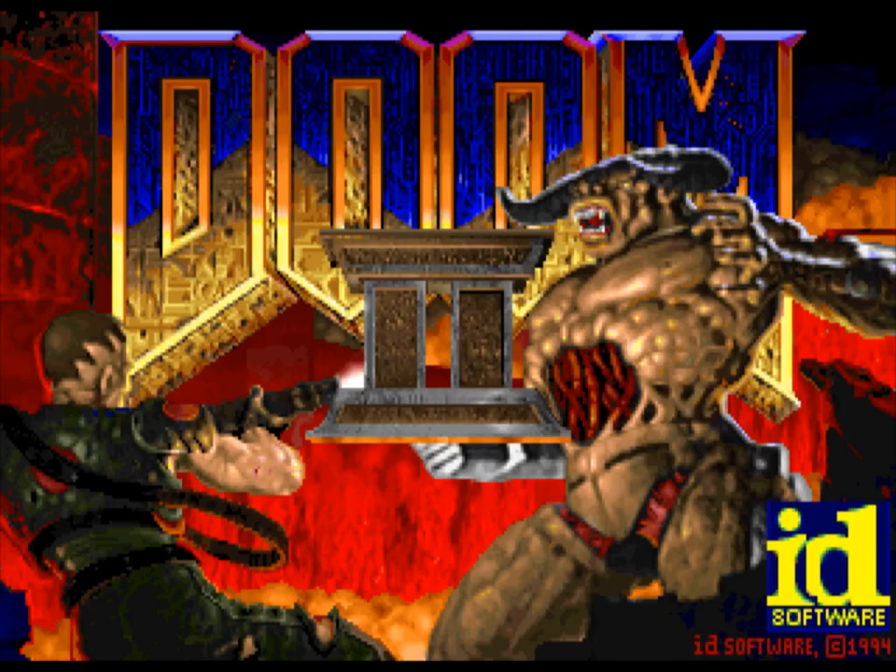
key("Escape")
key("Return")
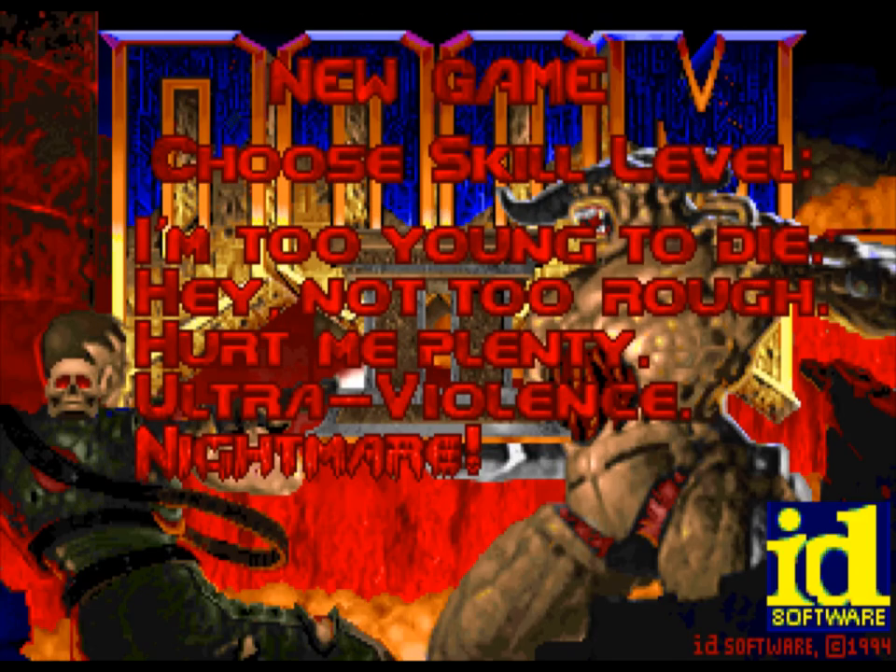
key("Return")
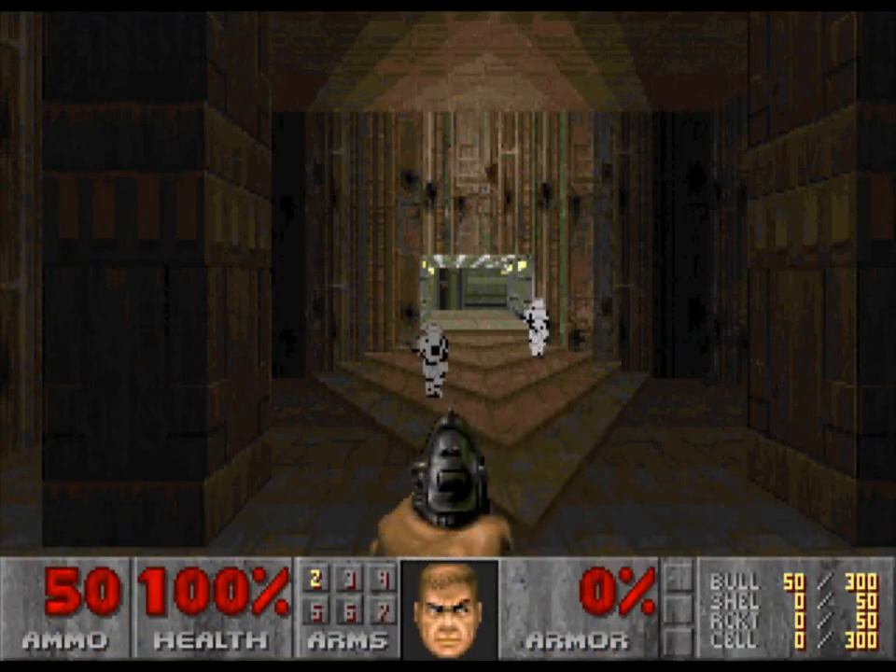
- Pick up the chainsaw near the starting area and switch back to the pistol
key("Up")
key("Left")
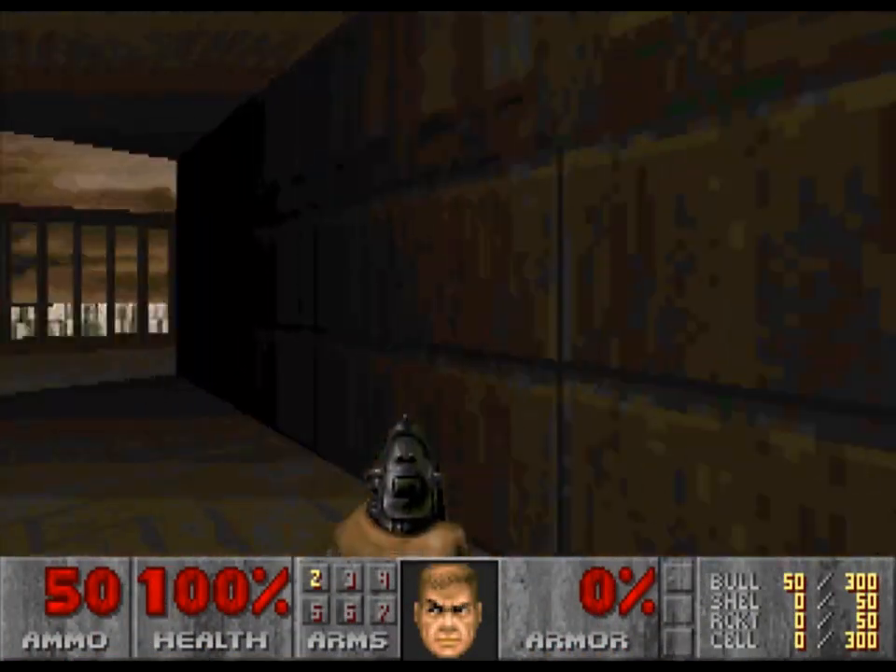
key("Up")
key("Left")
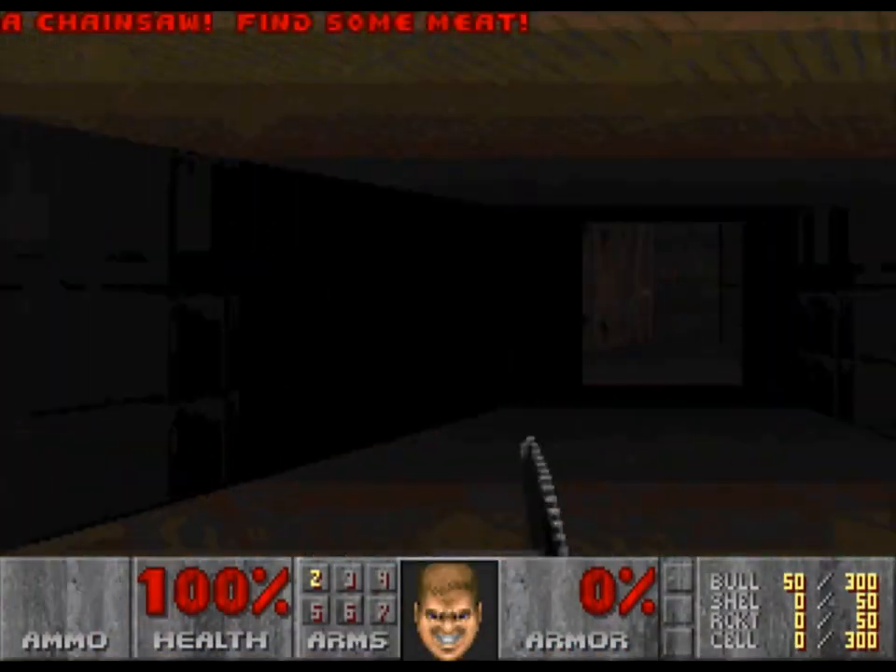
key("2")
- Fight the stormtroopers around the steps with the pistol to check their walking, attack and death sprites in the game
key("Right")
key("Up")
key("ctrl")
key("Right")
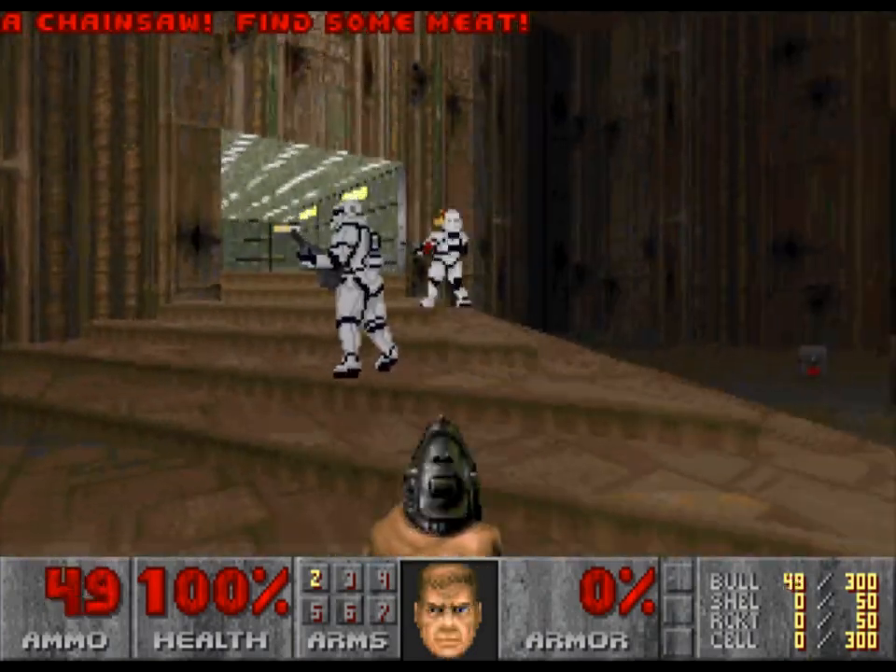
key("Left")
key("ctrl")
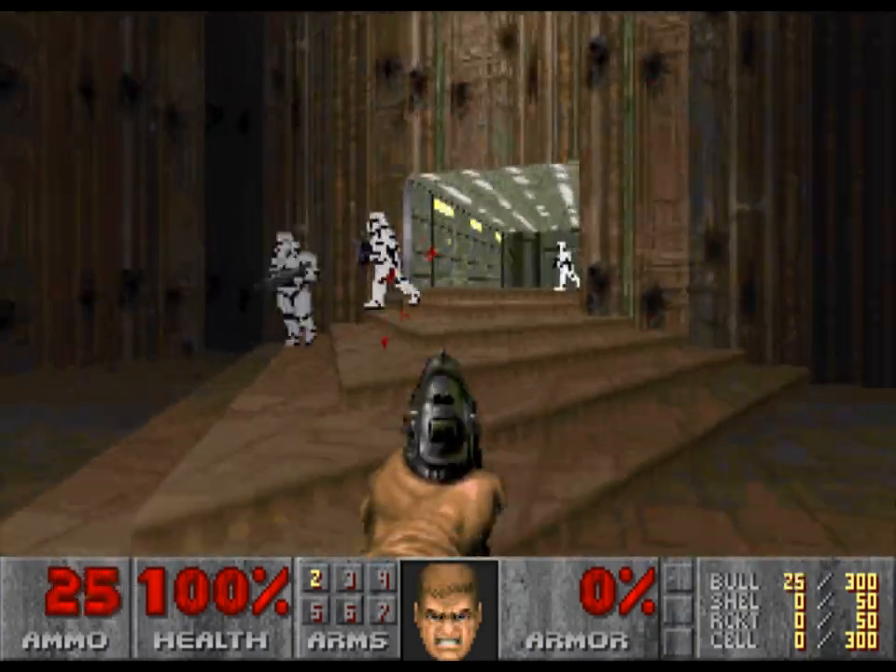
key("Left")
key("Up")
key("ctrl")
key("Right")
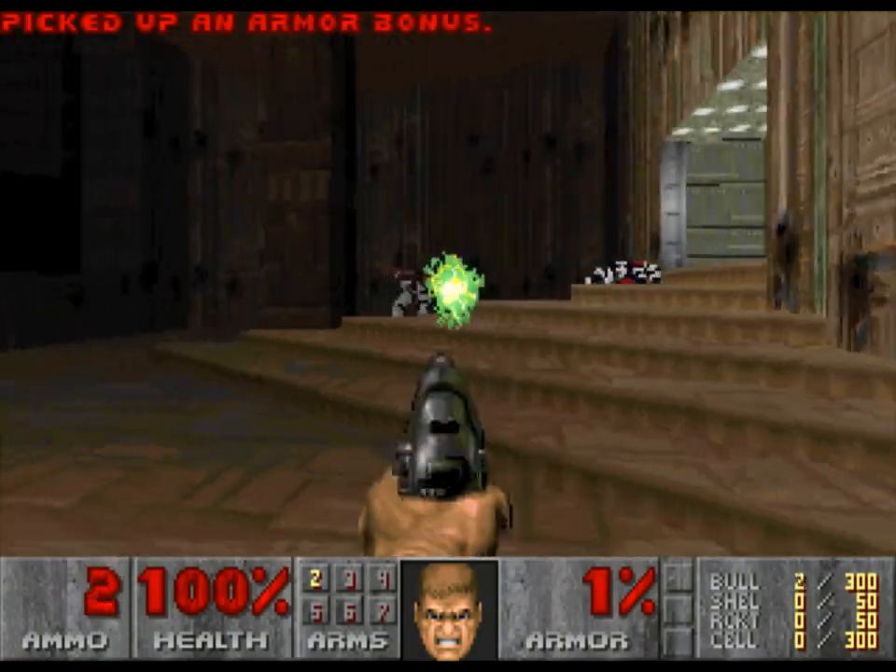
key("Up")
key("Left")
key("Up")
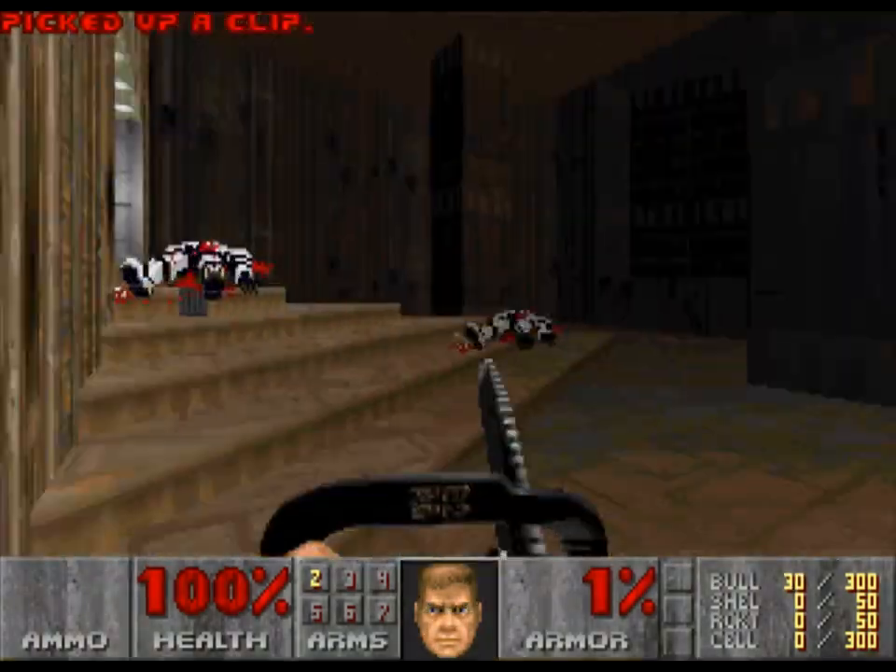
key("ctrl")
key("Left")
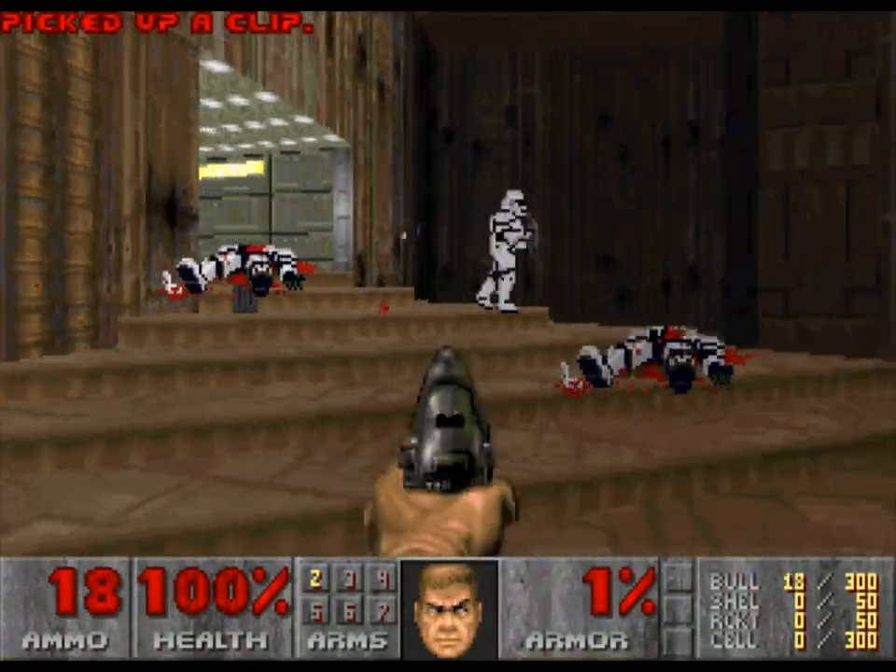
key("ctrl")
key("Up")
key("Right")
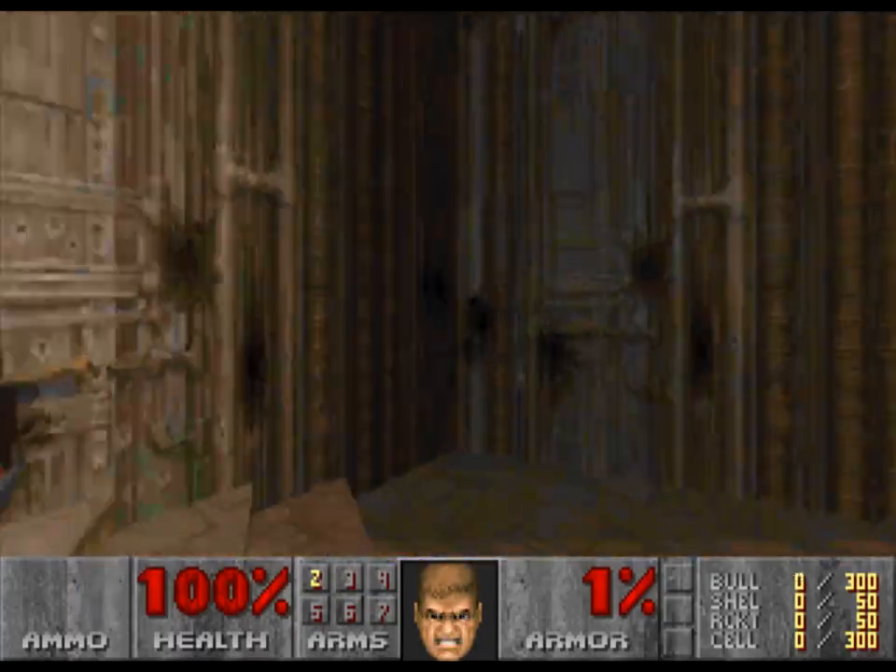
- Collect a dropped clip and kill the stormtrooper in the lit corridor to examine its sprites up close
key("Left")
key("Up")
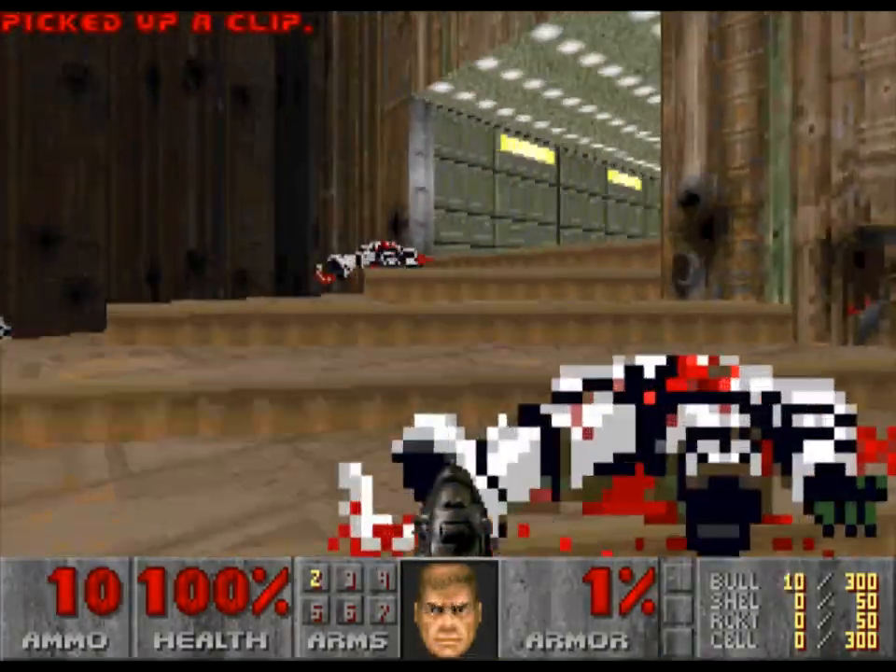
key("ctrl")
key("Up")
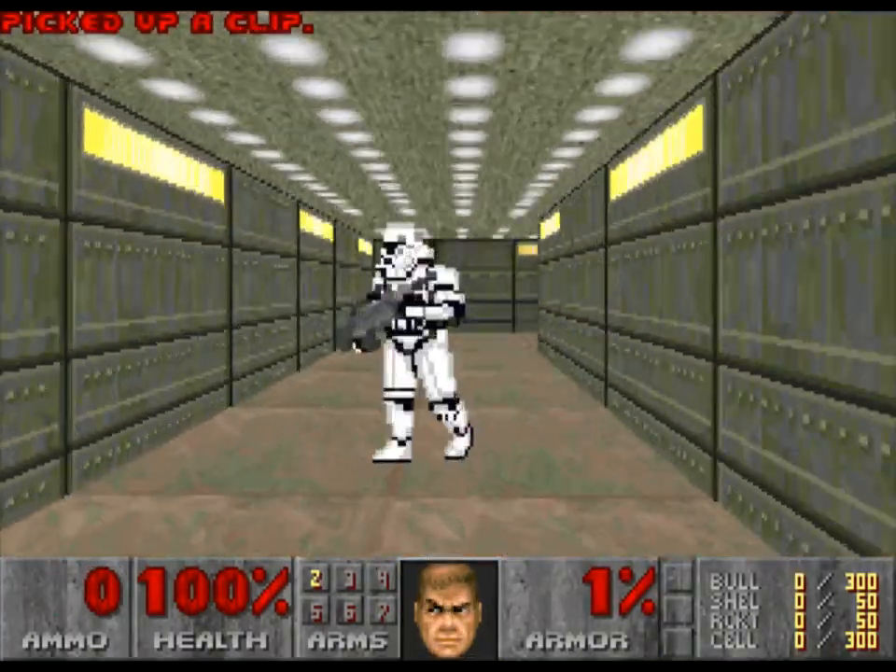
key("Left")
key("Left")
key("Up")
key("ctrl")
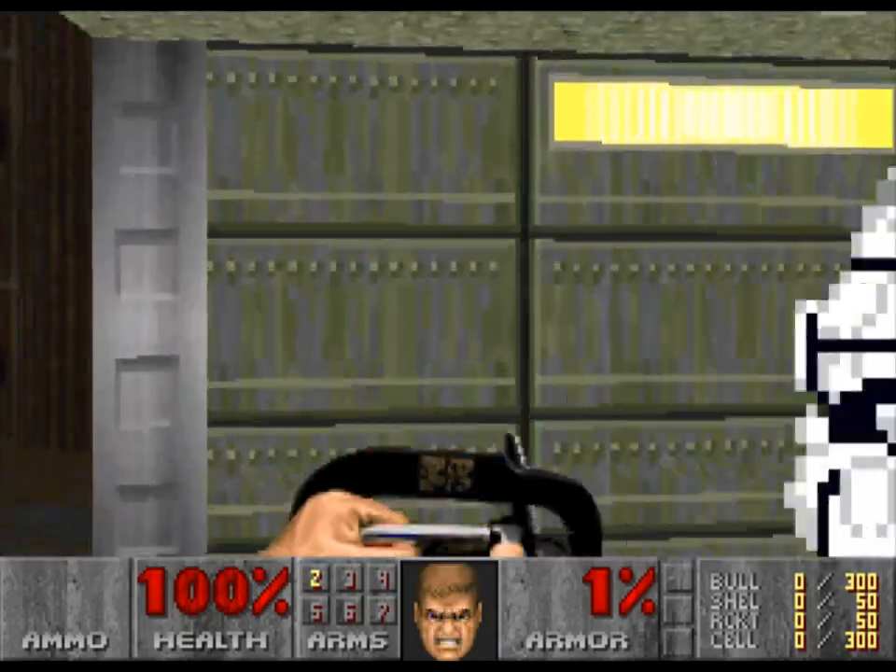
key("Up")
key("Down")
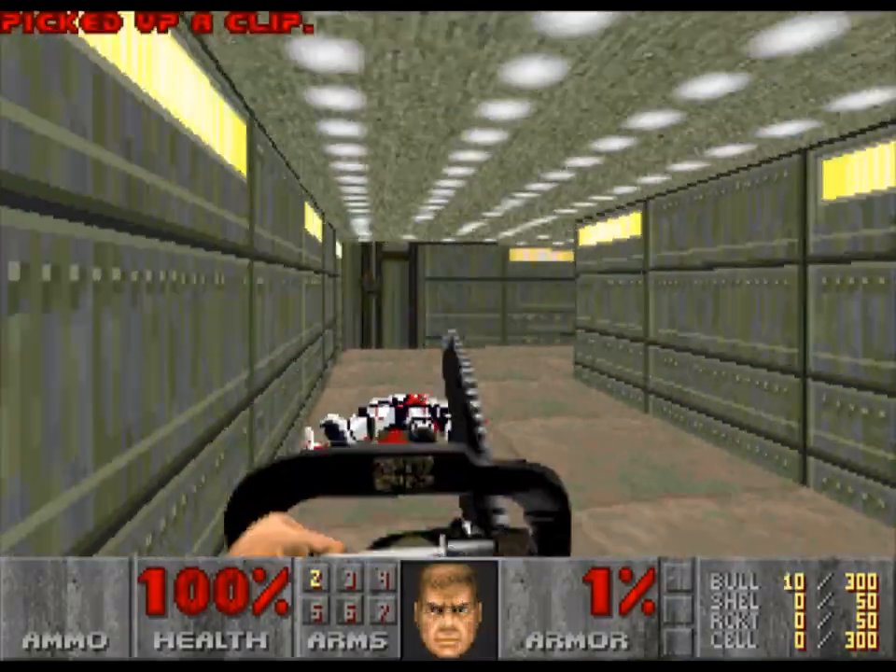
- Quit Doom II and close DOSBox
key("Escape")
key("Up")
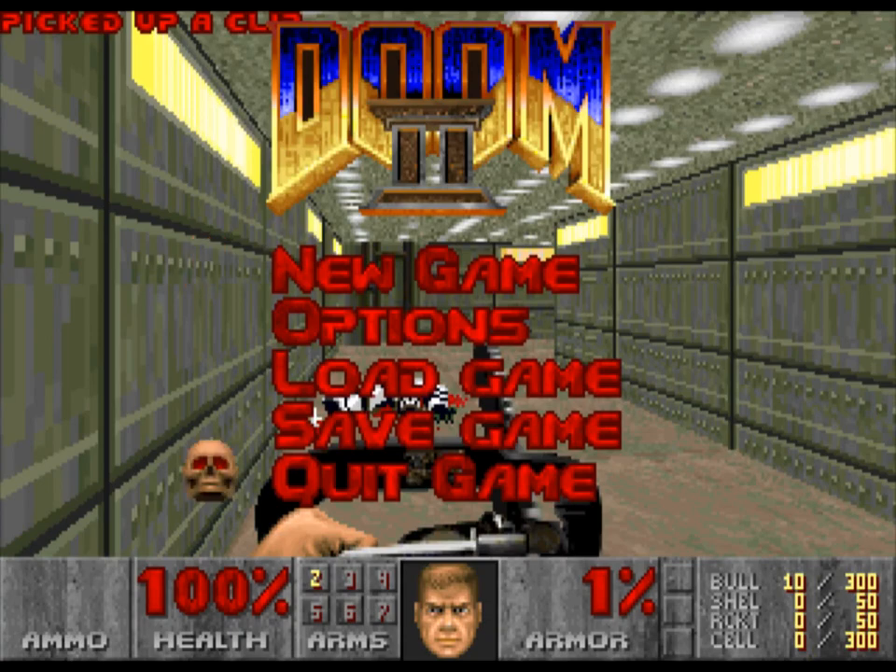
key("Return")
key("y")
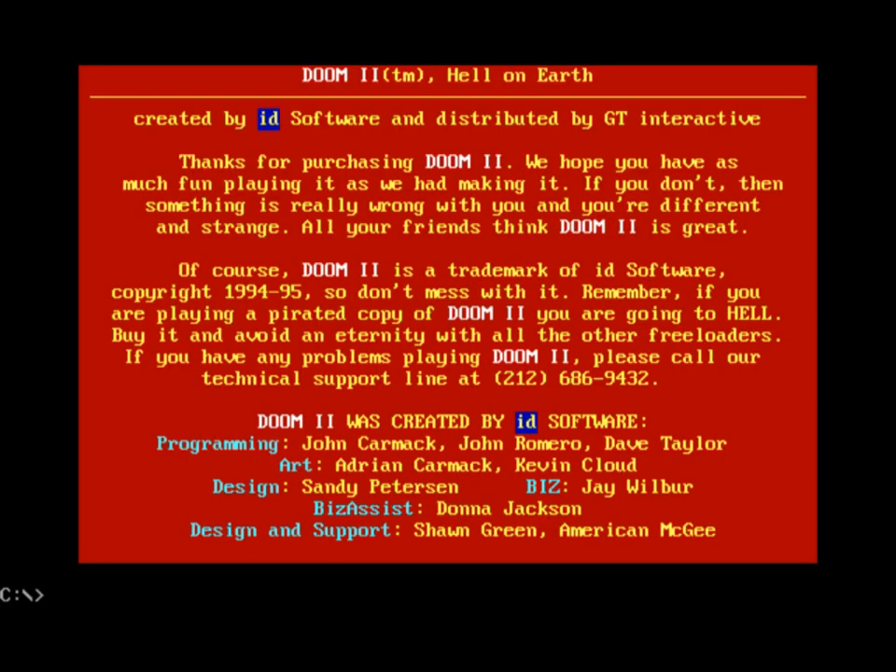
key("Return")
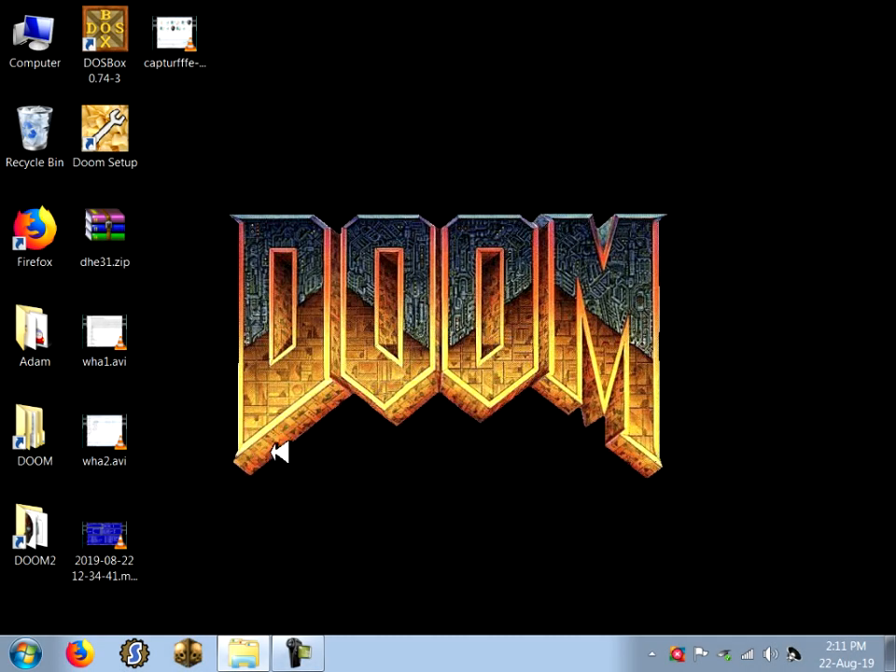
- Switch to SLADE, open C:/DOOM2/test.wad from the recent files and view the STRMA4A6 sprite
left_click(133, 651)
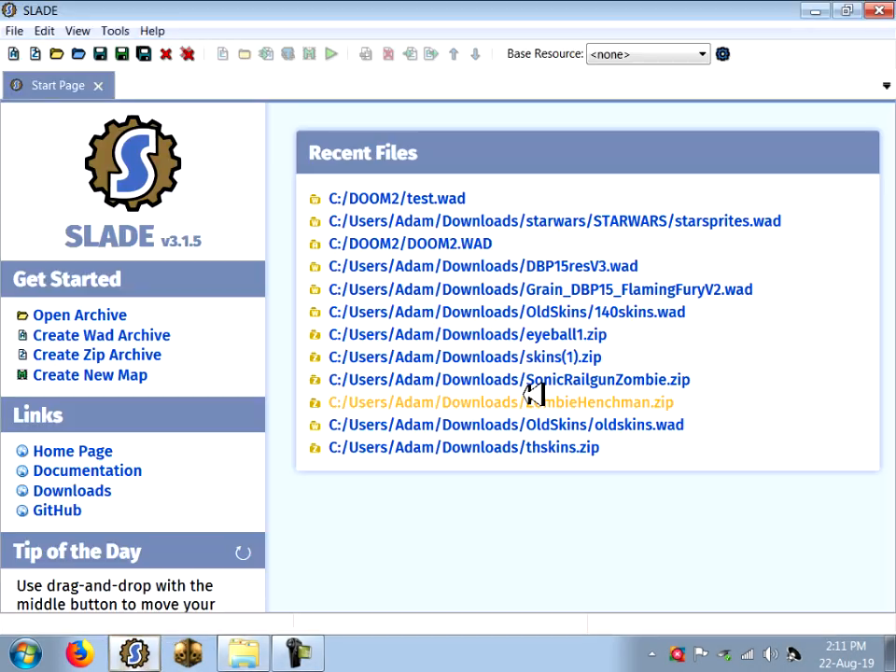
left_click(452, 198)
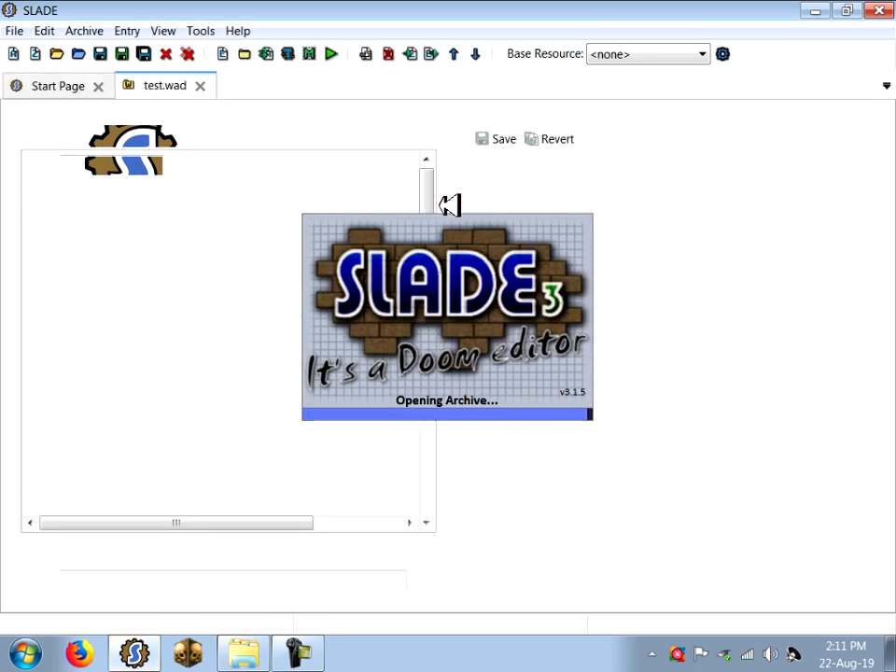
left_click(104, 198)
left_click(111, 255)
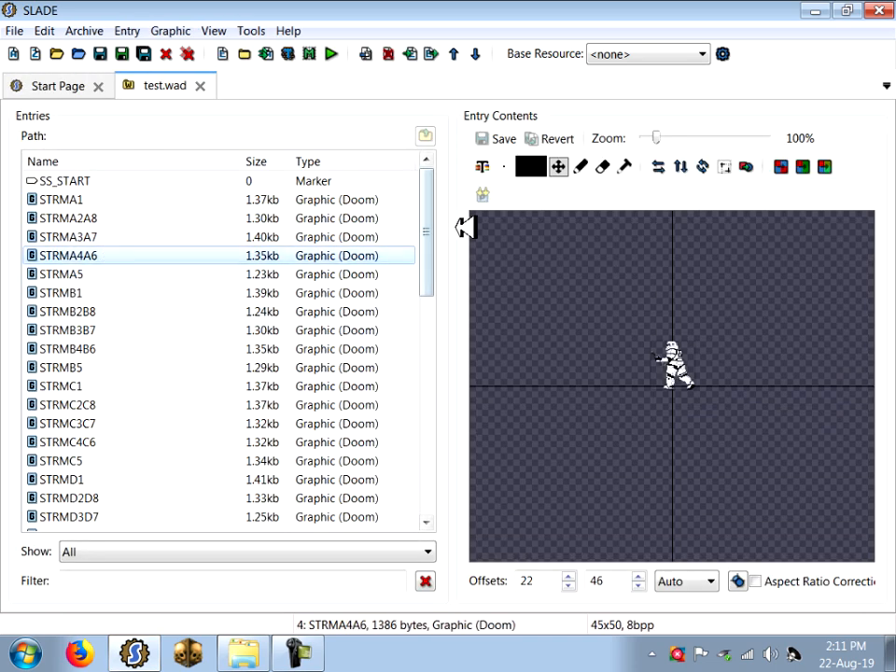
- Add a new, empty DeHackEd entry after the S_END marker in test.wad
left_click_drag(430, 242, 389, 482)
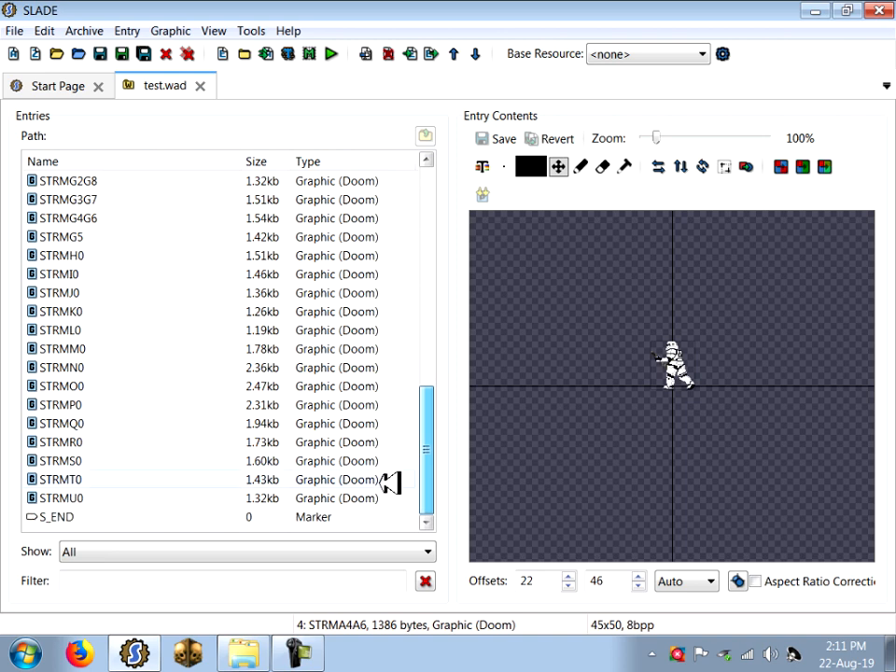
left_click(80, 515)
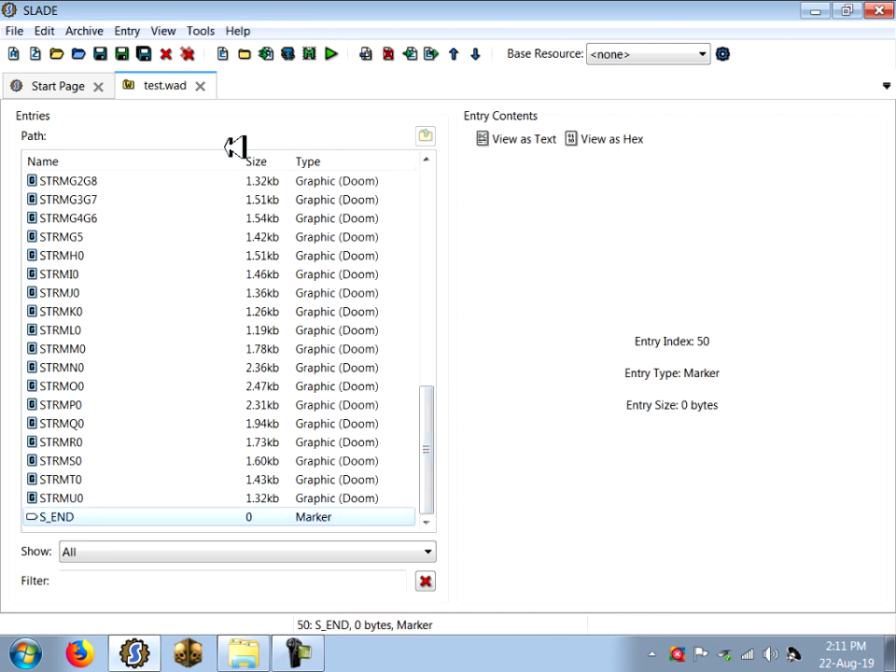
left_click(227, 54)
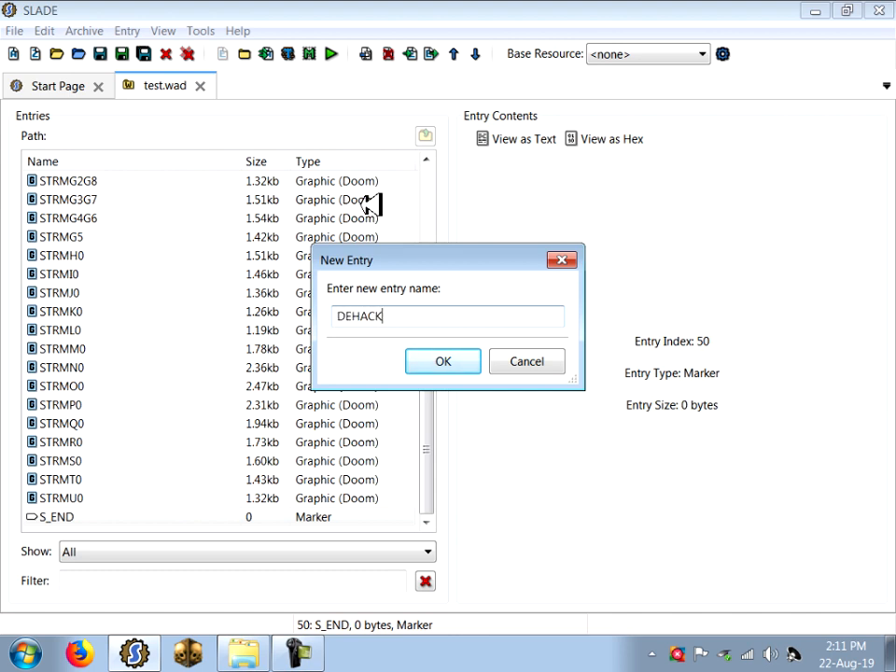
left_click(428, 361)
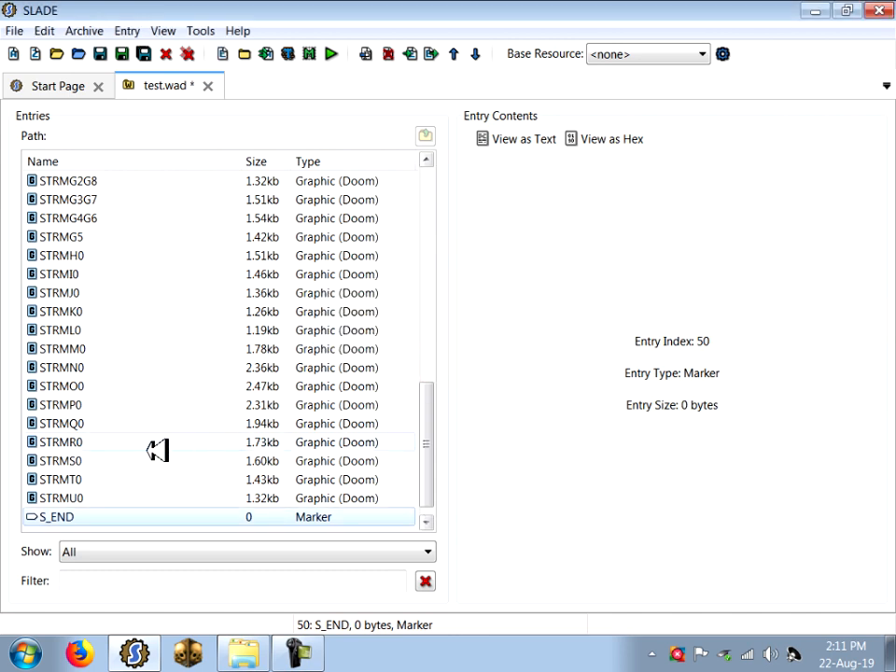
- Import test.deh from C:/DOOM2 into the empty DEHACKED entry and save test.wad
left_click(82, 387)
left_click(74, 495)
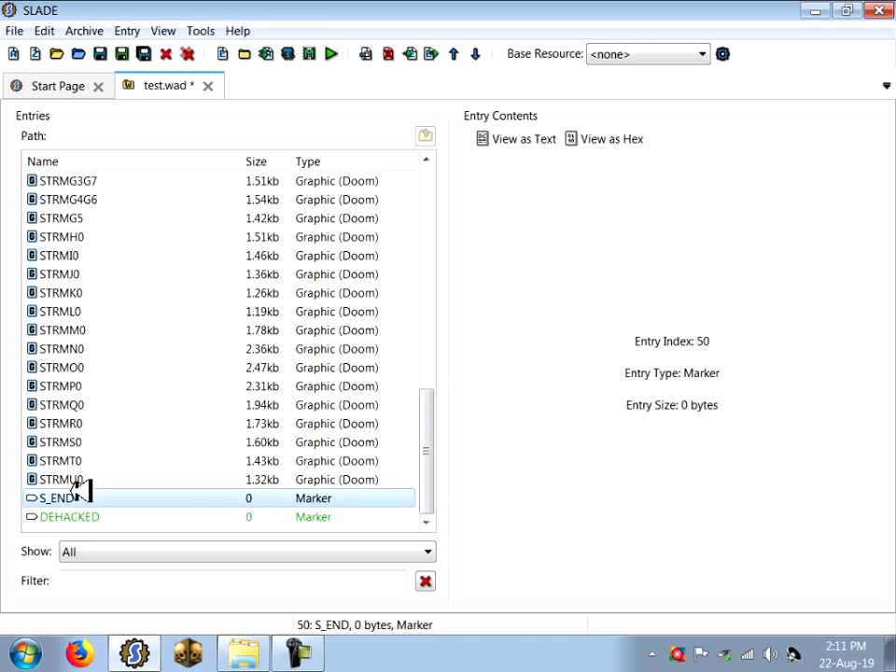
scroll(212, 285, "up", 10)
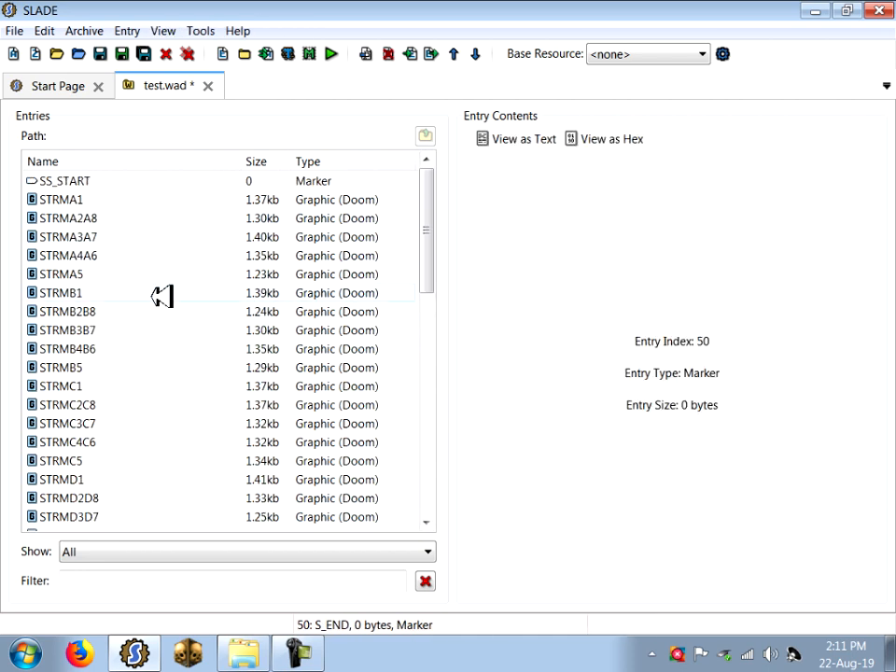
scroll(149, 346, "down", 10)
left_click(96, 516)
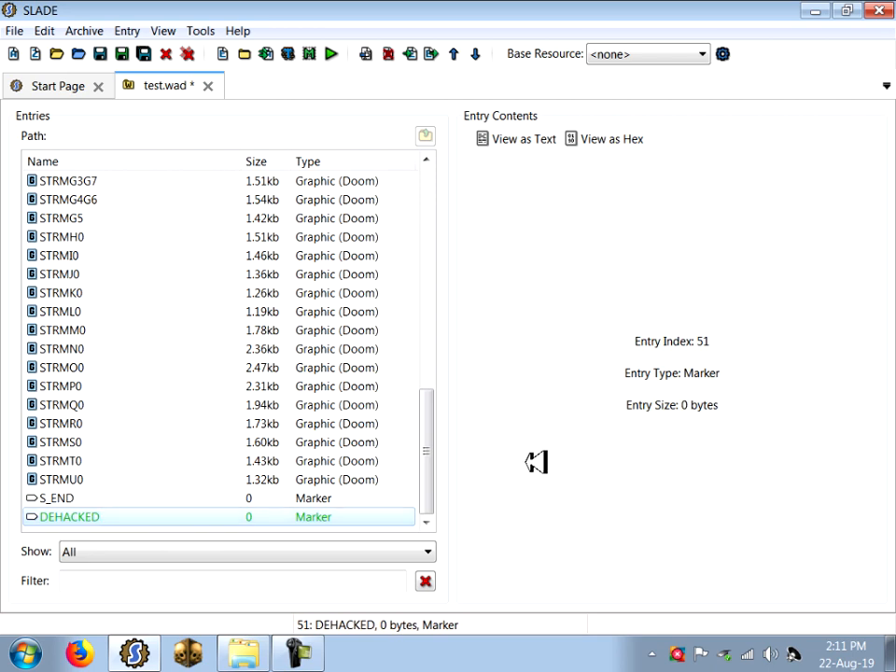
right_click(98, 516)
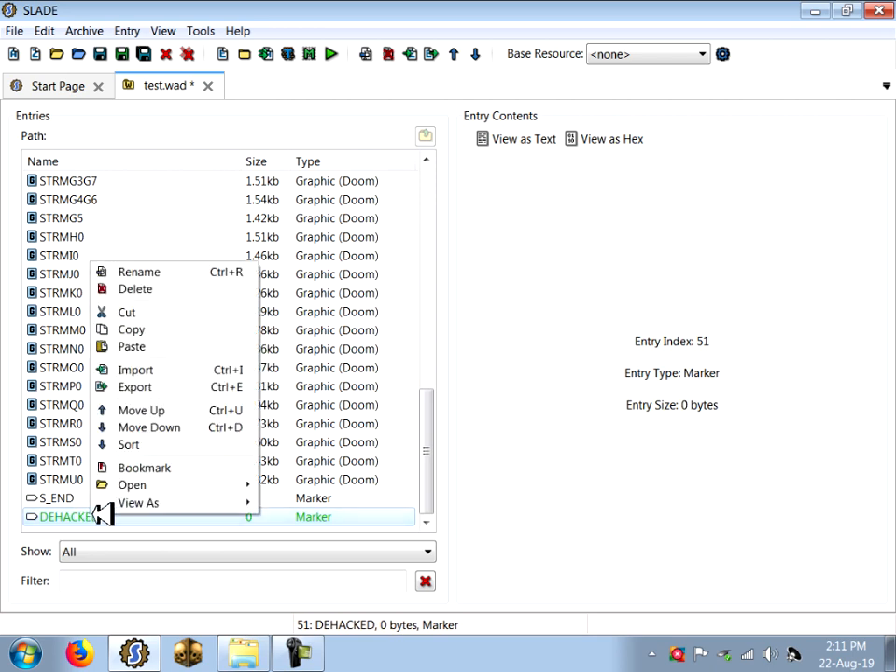
left_click(154, 370)
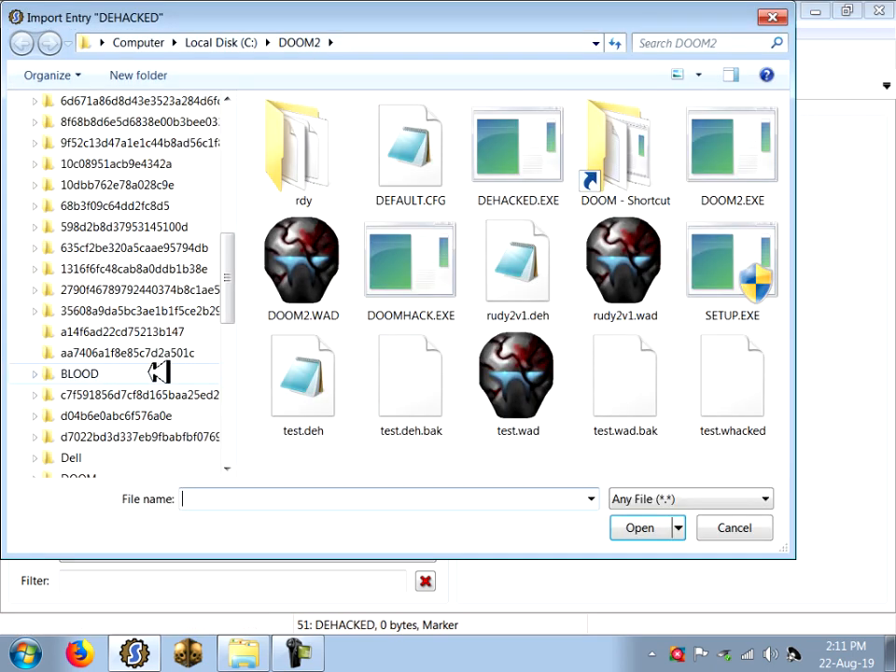
left_click(291, 390)
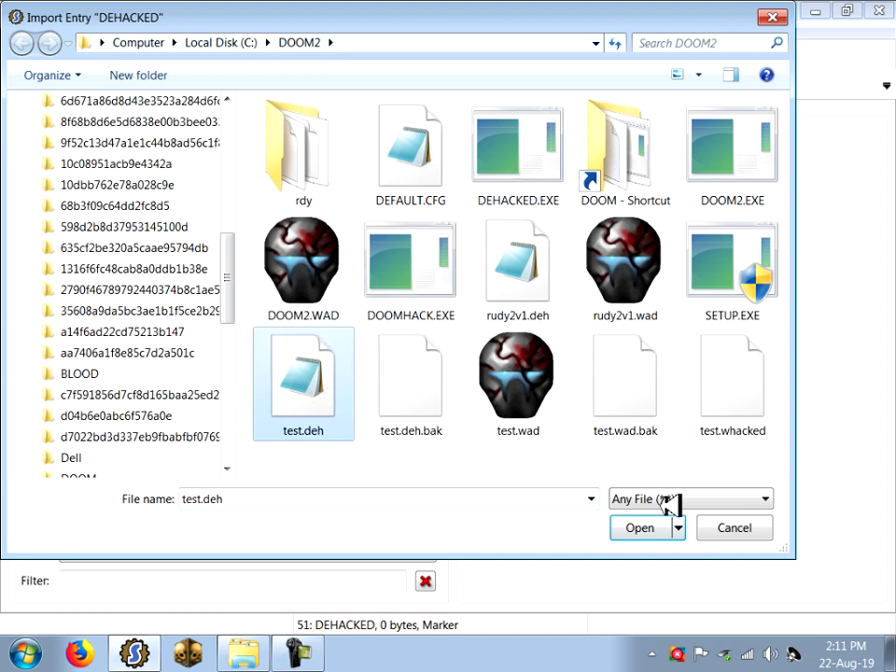
left_click(642, 528)
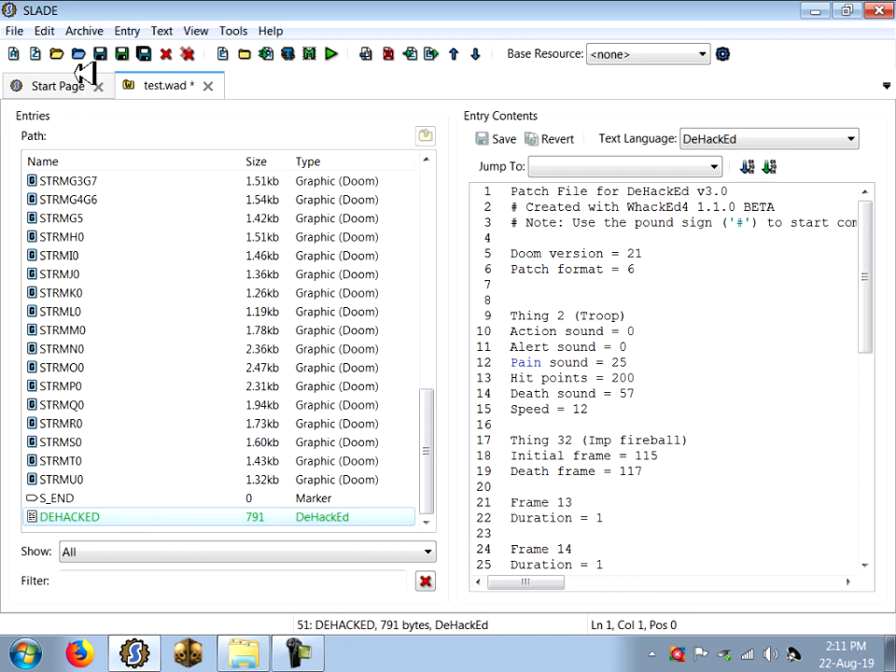
left_click(101, 55)
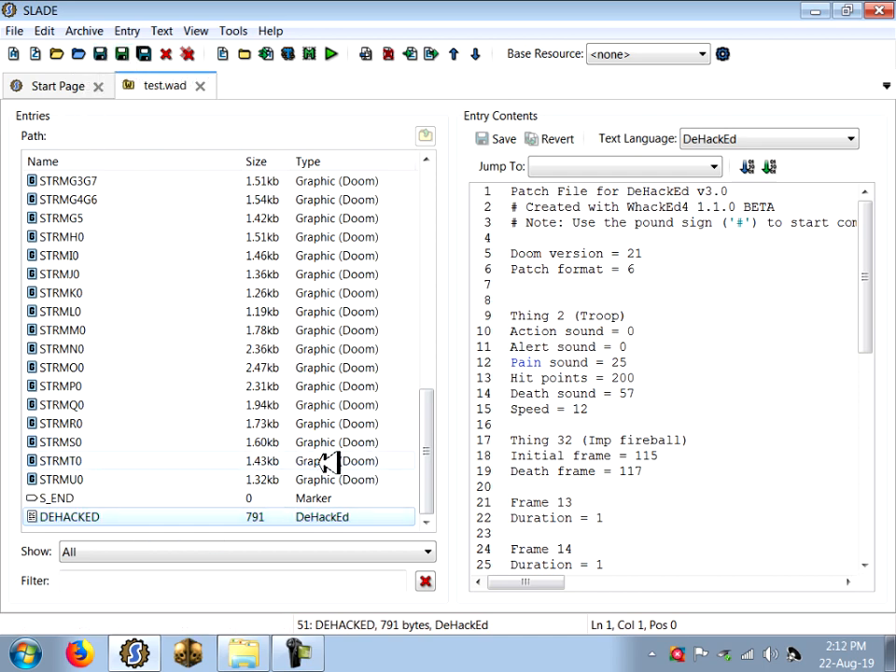
- Close SLADE and switch to the DOOM2 folder in Windows Explorer
left_click(879, 10)
left_click(516, 320)
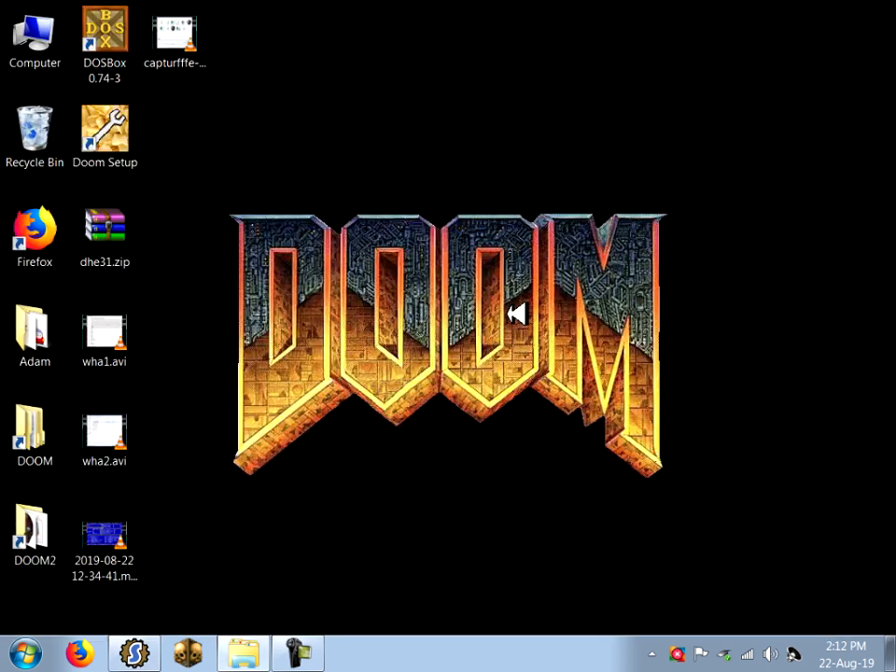
left_click(243, 653)
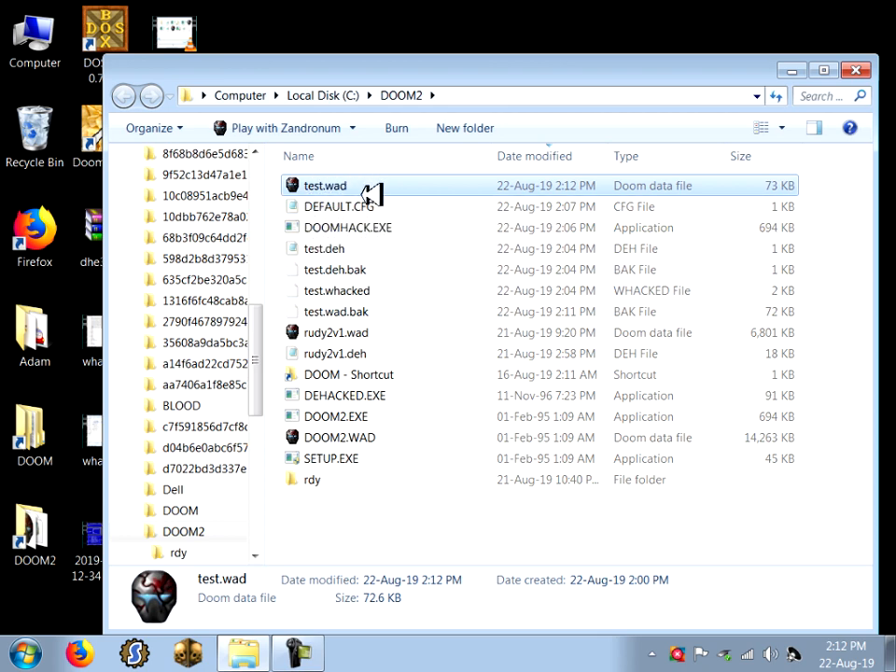
left_click(350, 249)
left_click(344, 187, "ctrl")
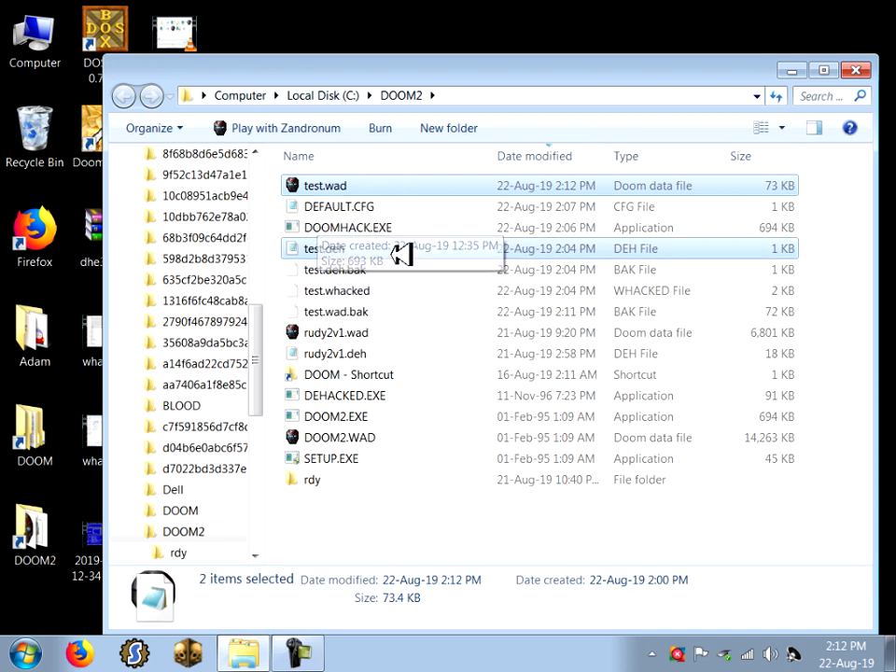
left_click(363, 184)
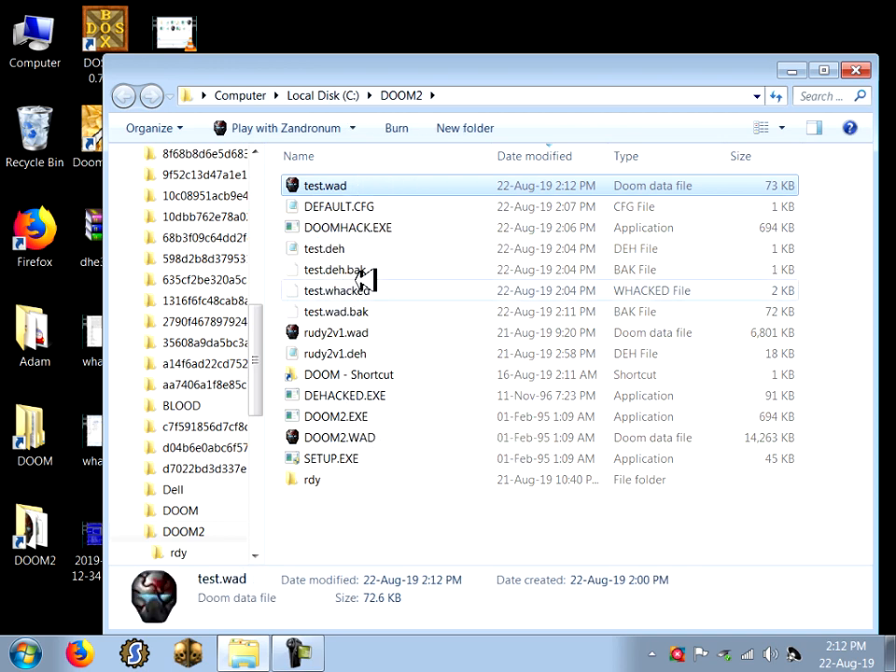
left_click(346, 227)
left_click(344, 186)
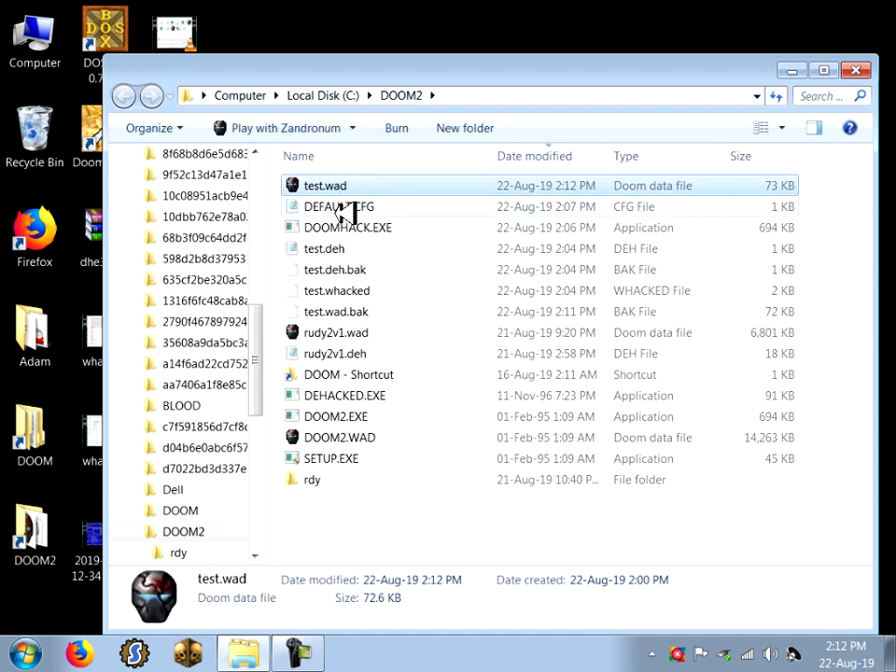
- Launch test.wad in Zandronum with the DOOM 2: Hell on Earth IWAD and start a new game on Ultra-Violence
double_click(338, 186)
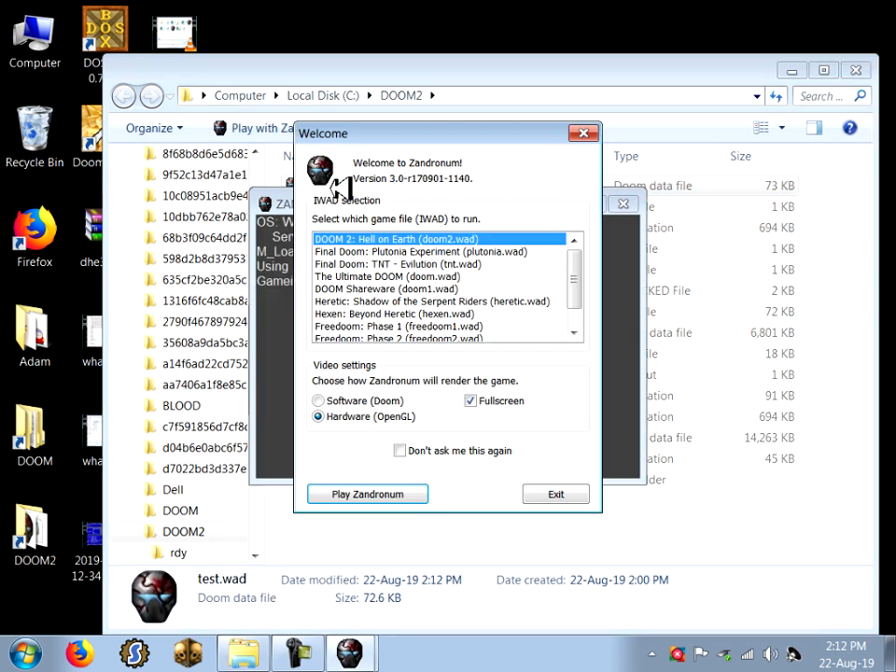
left_click(383, 493)
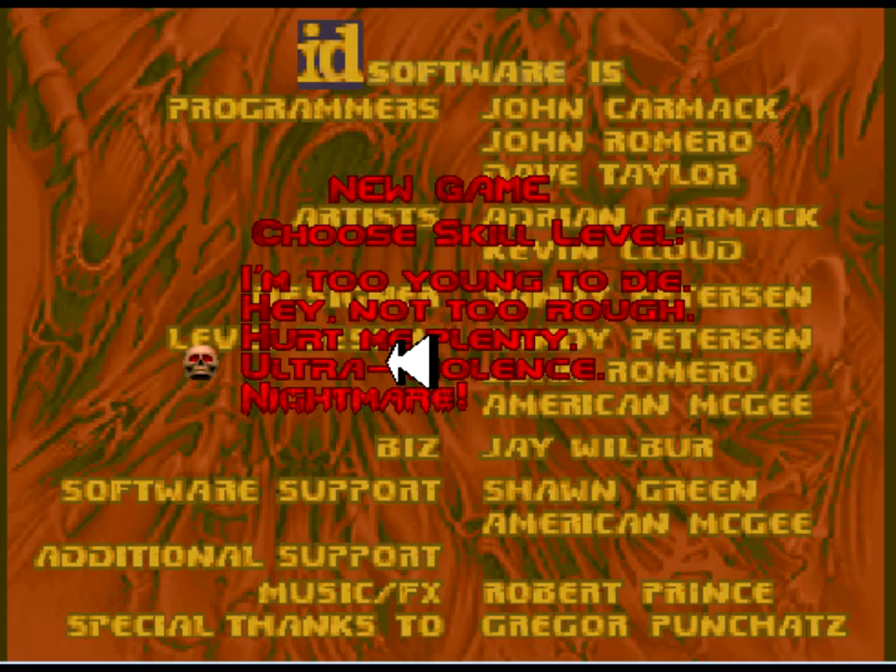
left_click(387, 362)
- Fight the stormtroopers in the opening area to check the new sprites and embedded patch, and bring up the game menu
key("w")
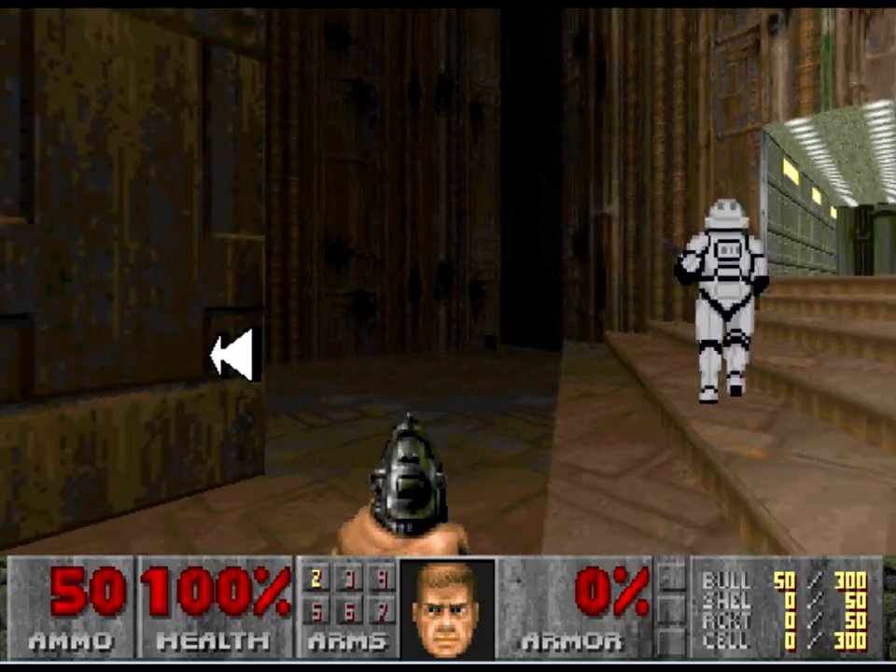
left_click_drag(238, 354, 19, 392)
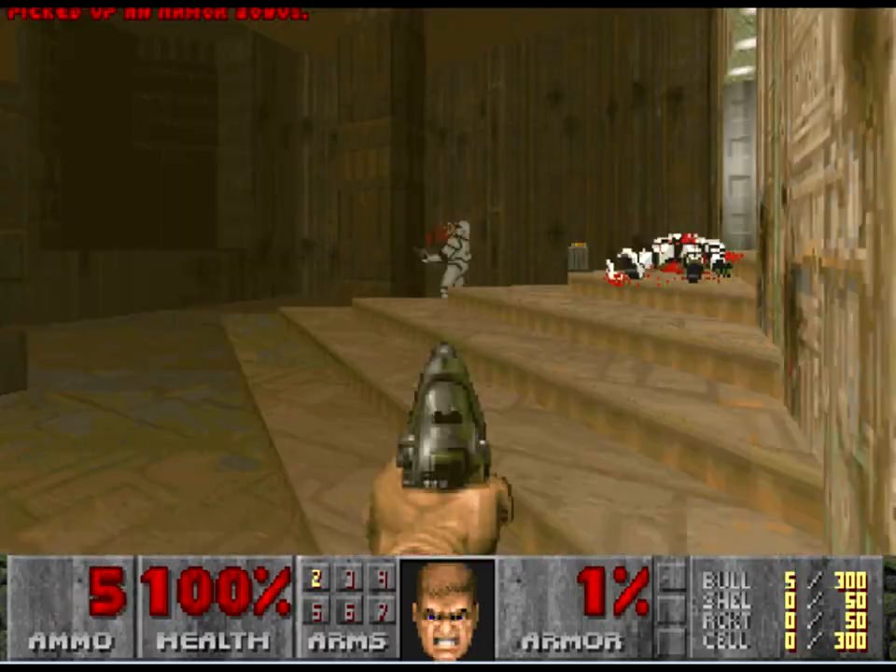
key("w")
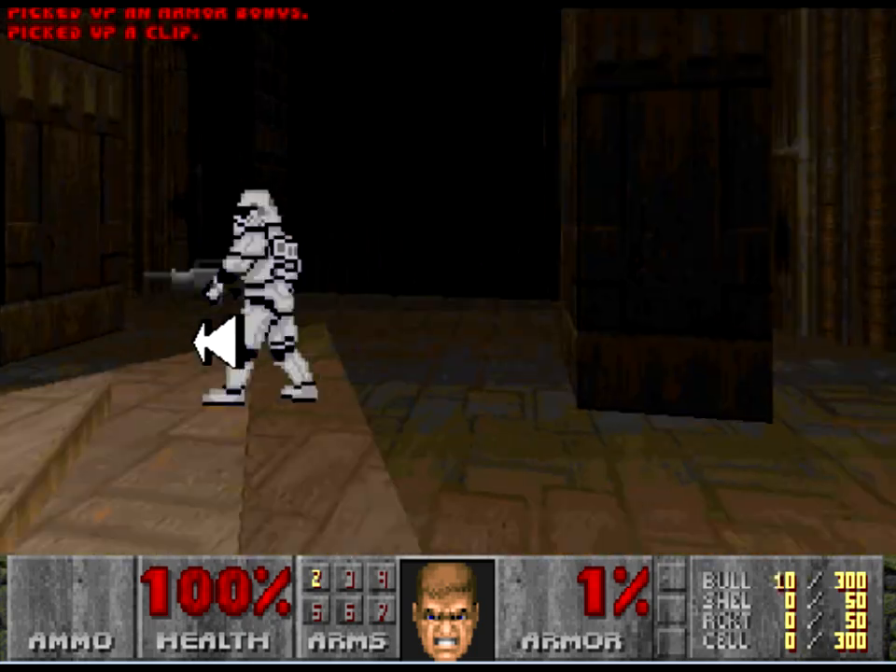
left_click_drag(217, 341, 438, 306)
mouse_move(292, 280)
left_mouse_down()
mouse_move(212, 276)
mouse_move(242, 266)
left_mouse_up()
key("Escape")
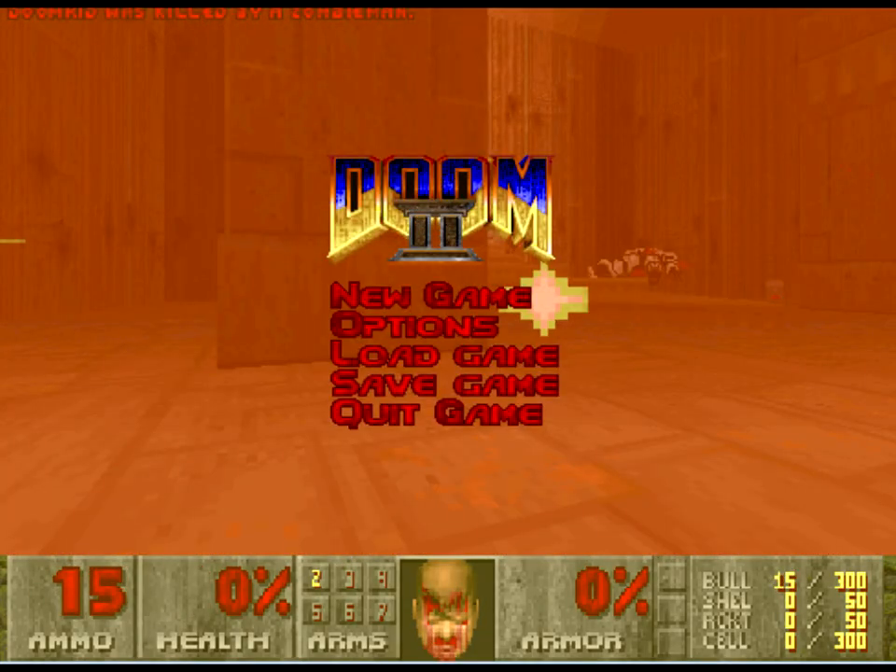